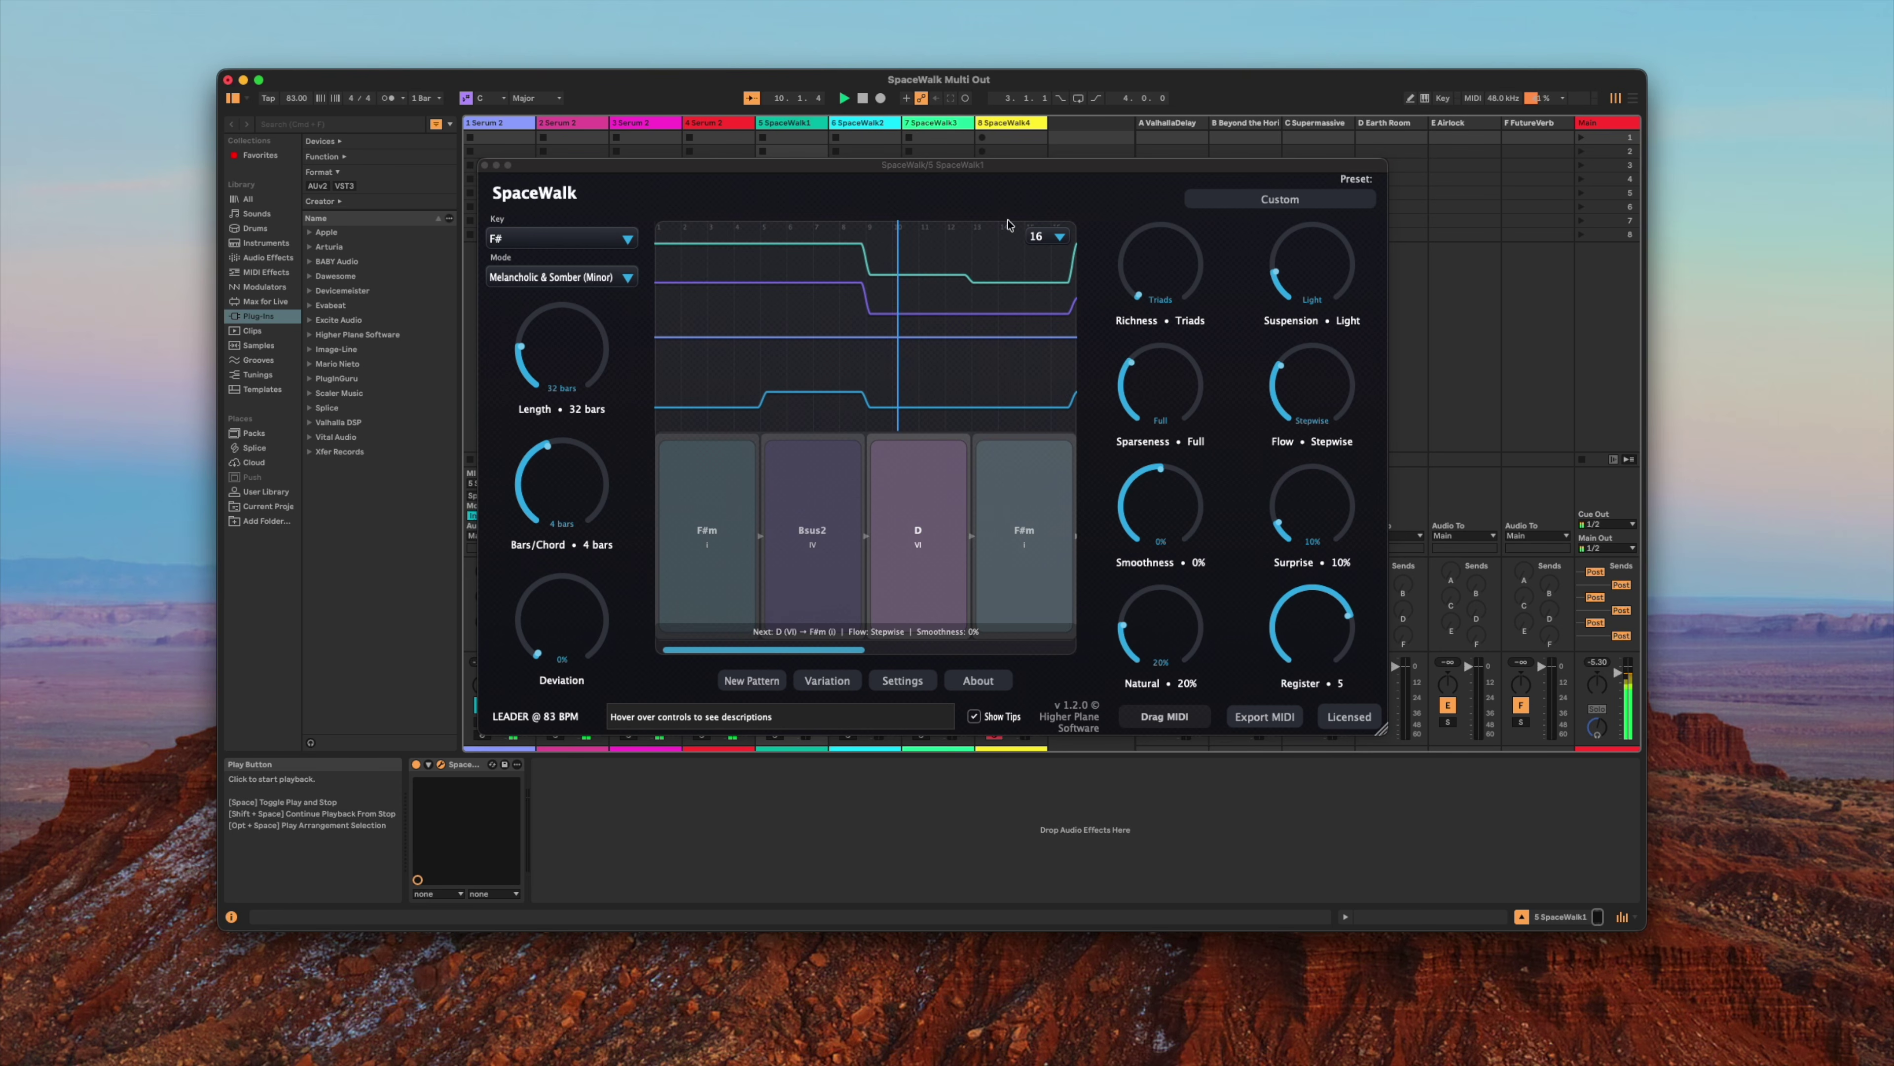
Examine the MIDI Channels settings of the SpaceWalk1 instance, including the mode and the channel choices for Bass, Tenor, Alto and Soprano.
{"action": "left_click", "coordinate": [902, 680]}
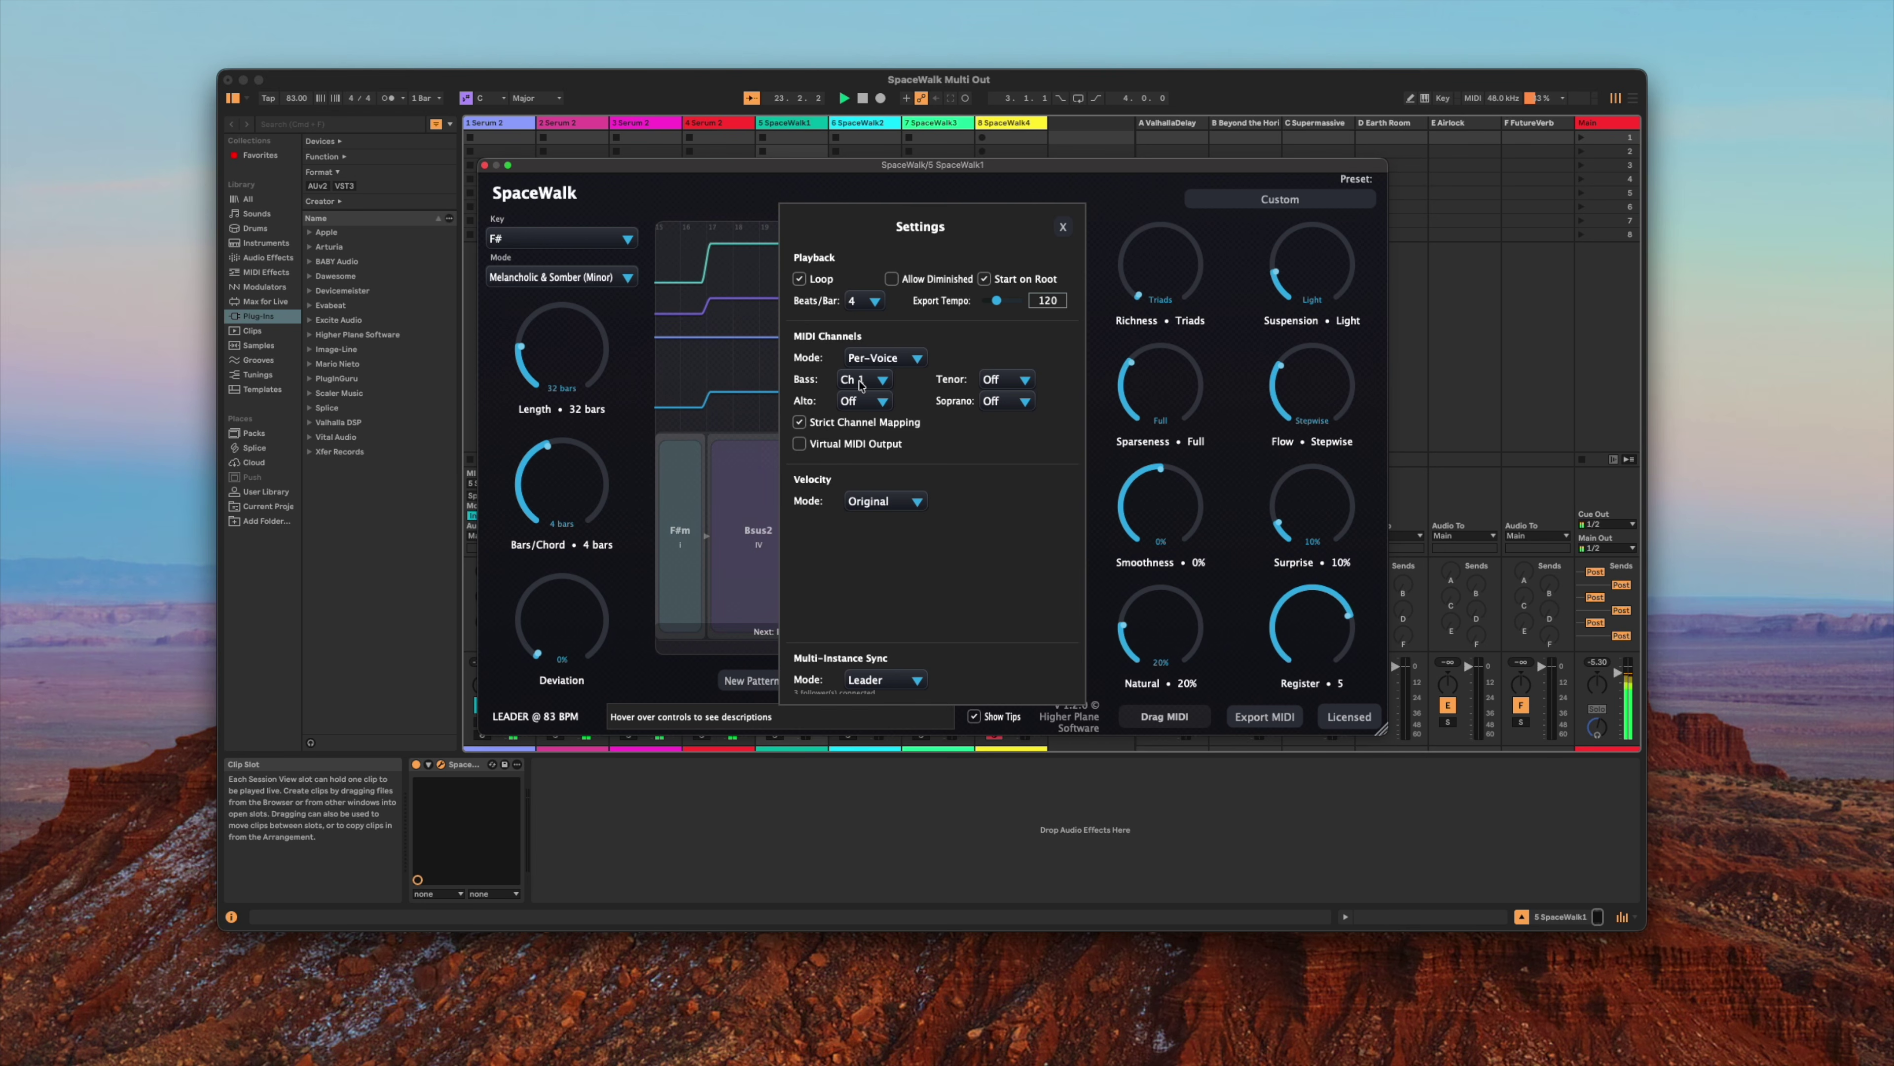
{"action": "left_click", "coordinate": [861, 380]}
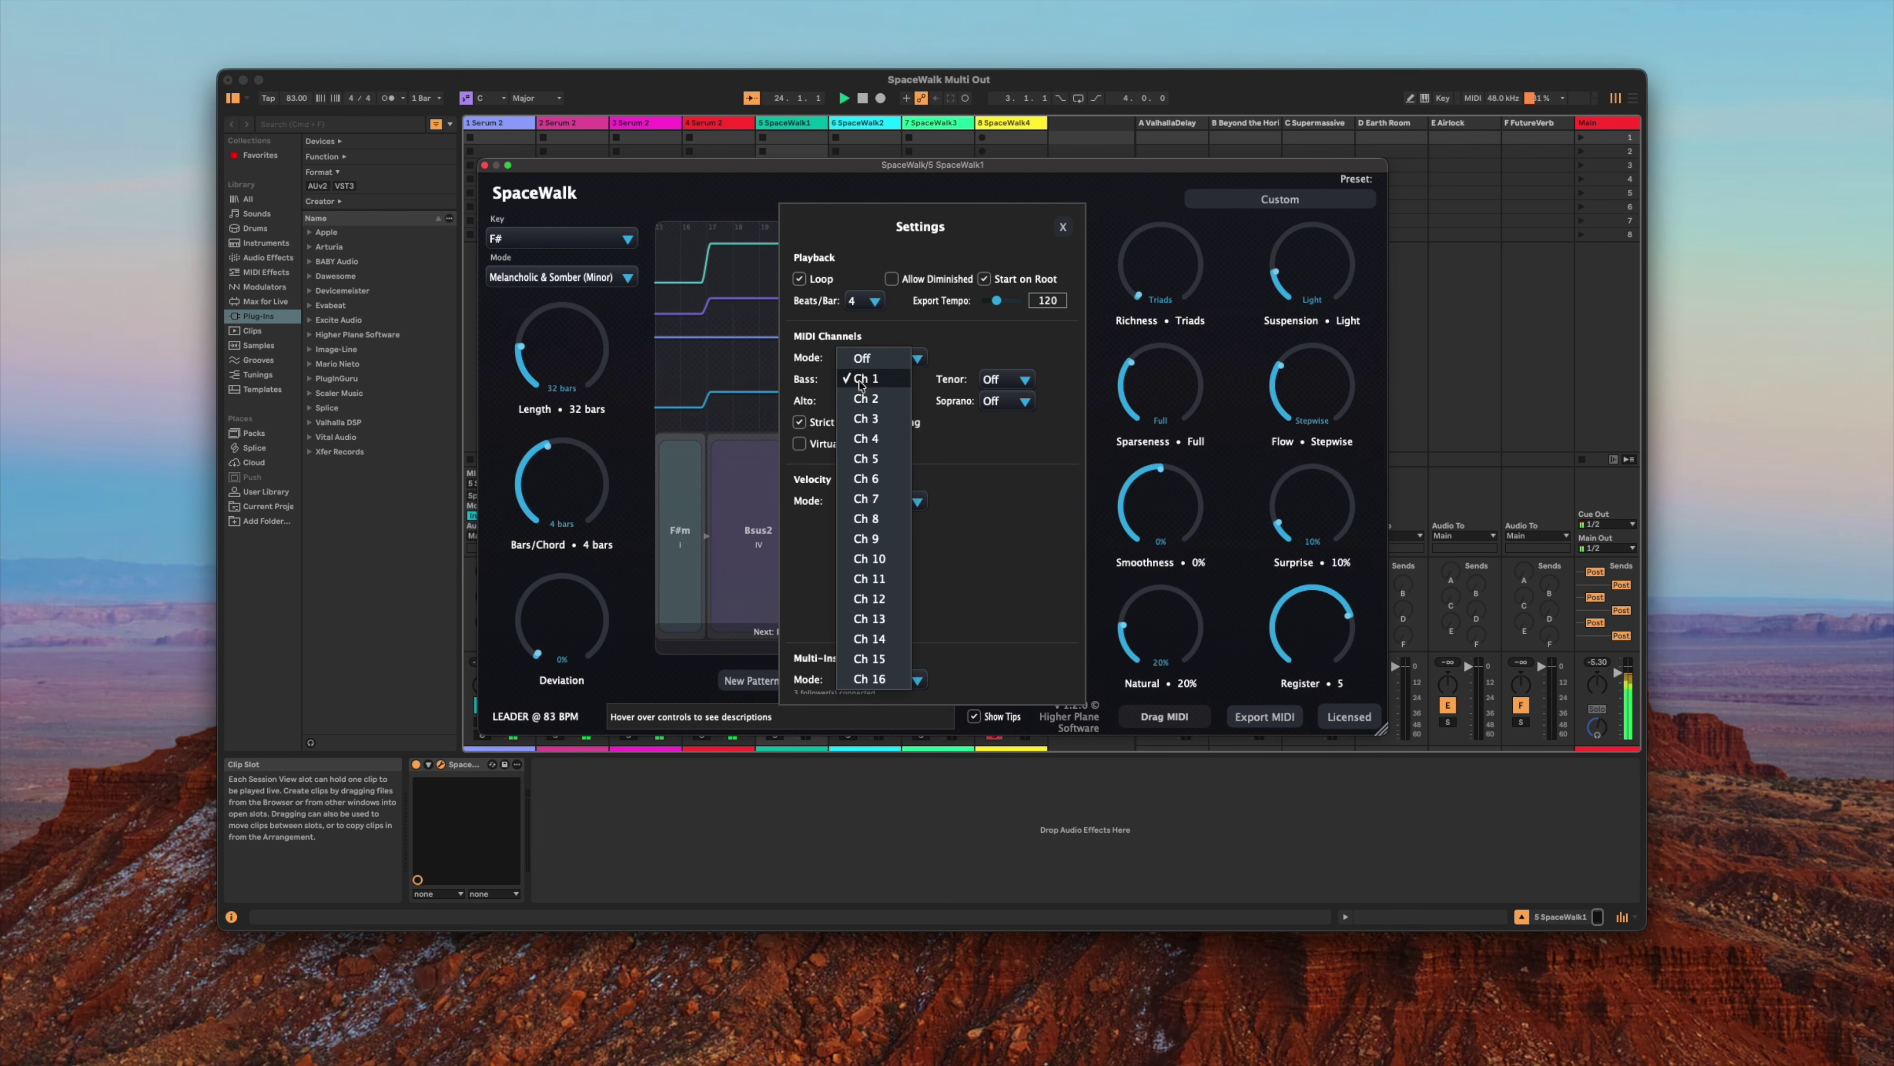
{"action": "left_click", "coordinate": [862, 379]}
{"action": "left_click", "coordinate": [1008, 381]}
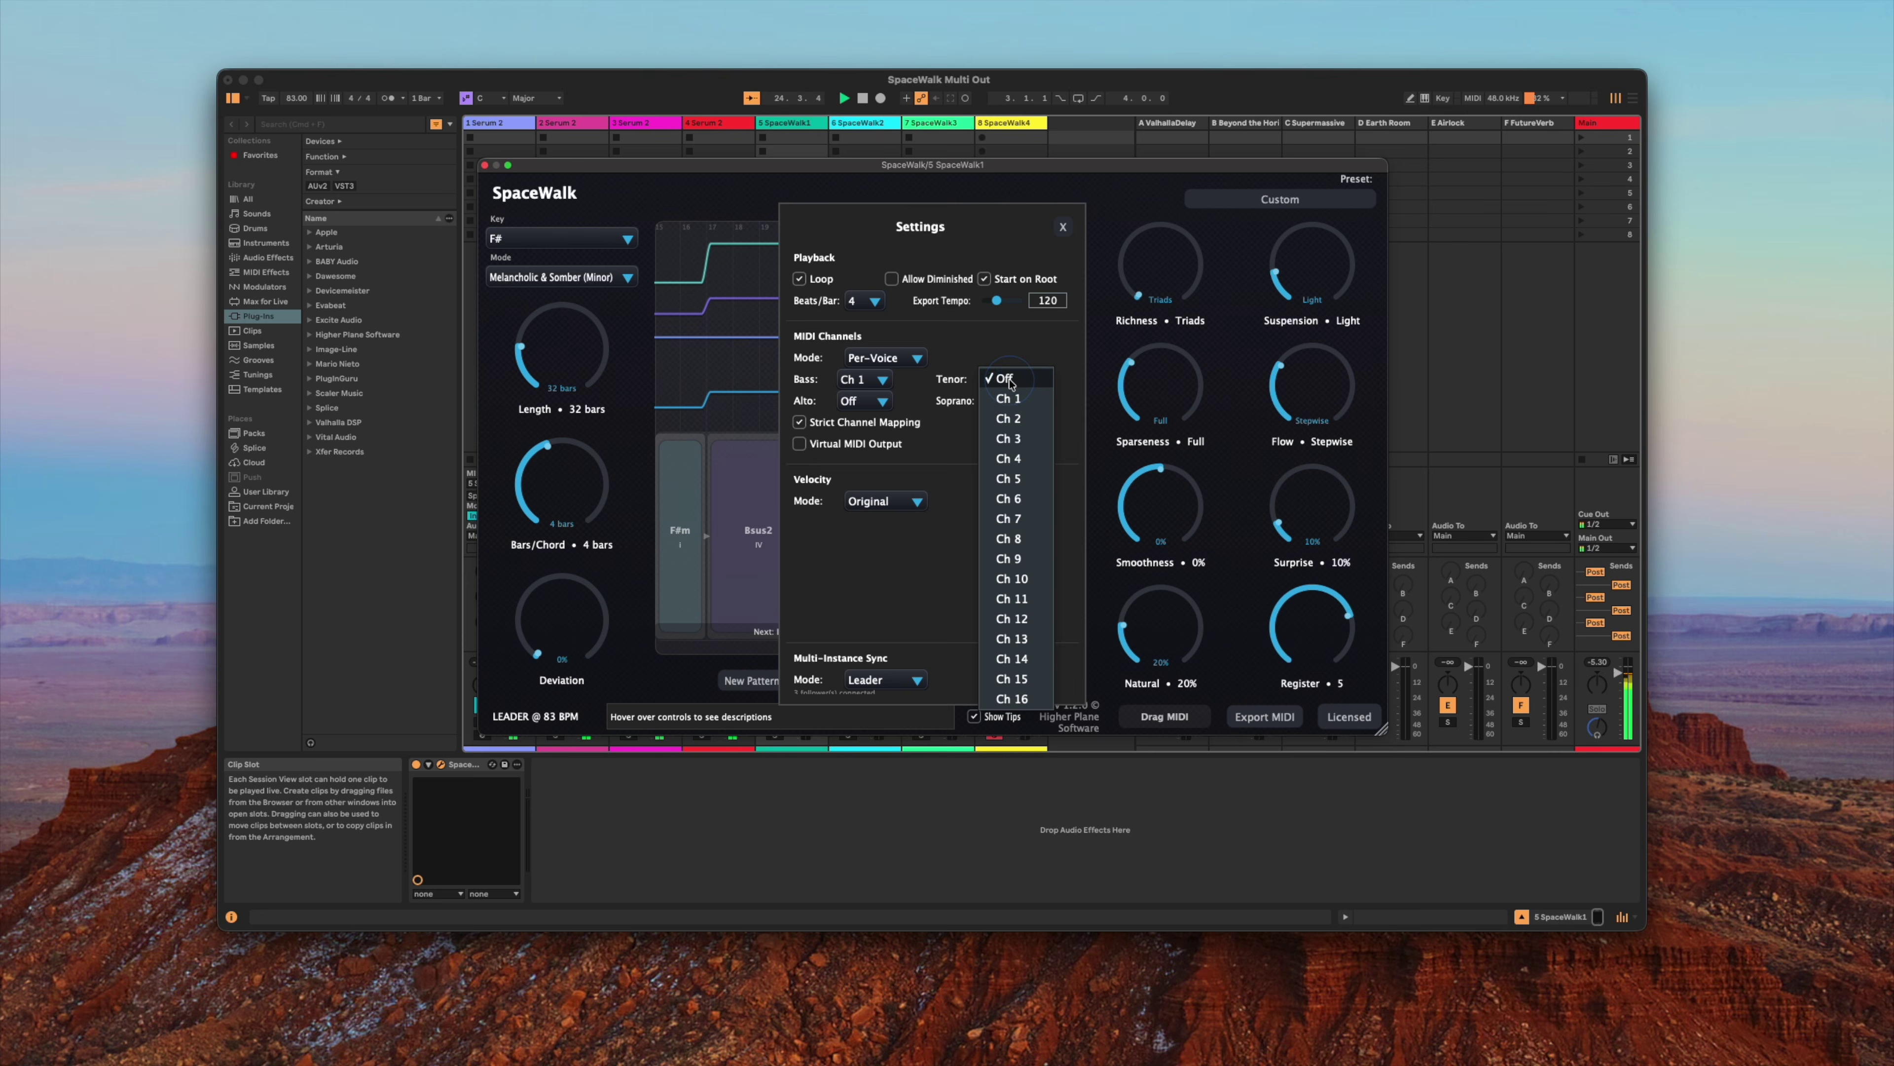
{"action": "left_click", "coordinate": [1011, 381]}
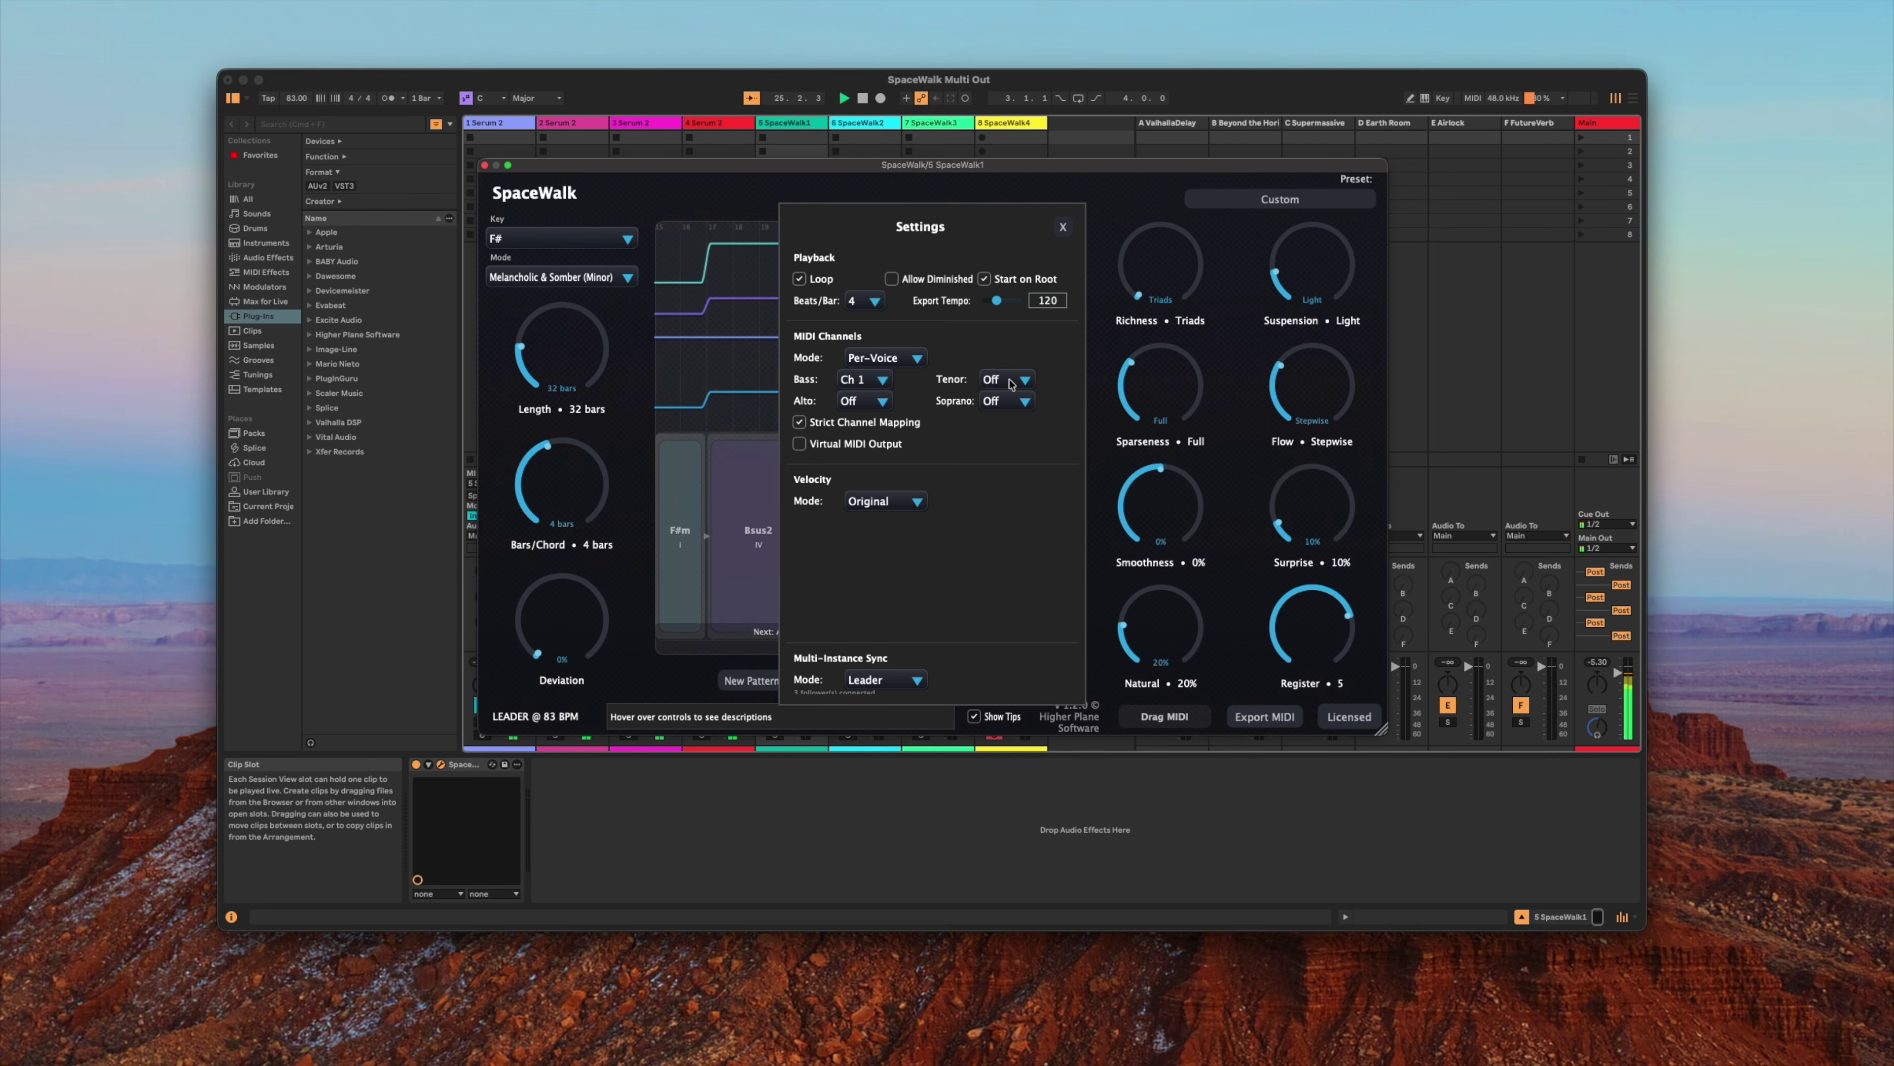
{"action": "left_click", "coordinate": [872, 403]}
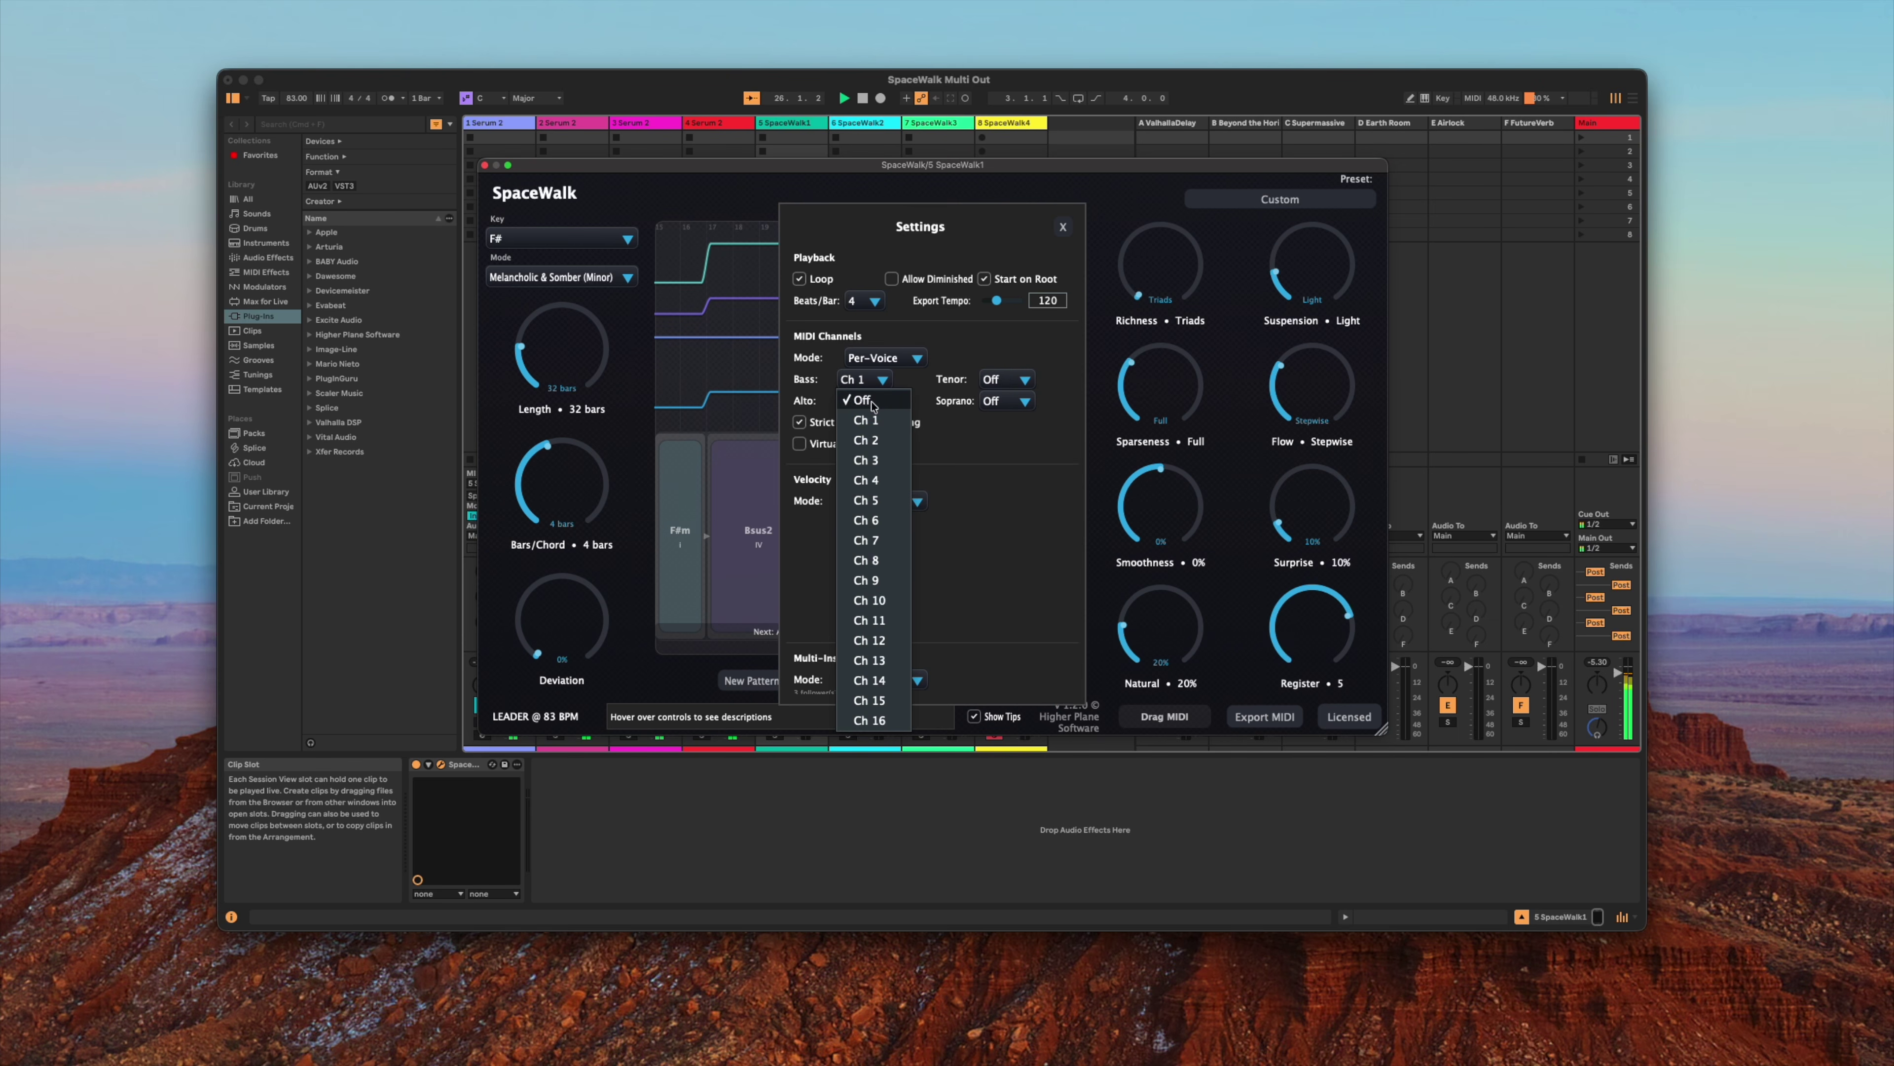
{"action": "left_click", "coordinate": [858, 401]}
{"action": "left_click", "coordinate": [994, 403]}
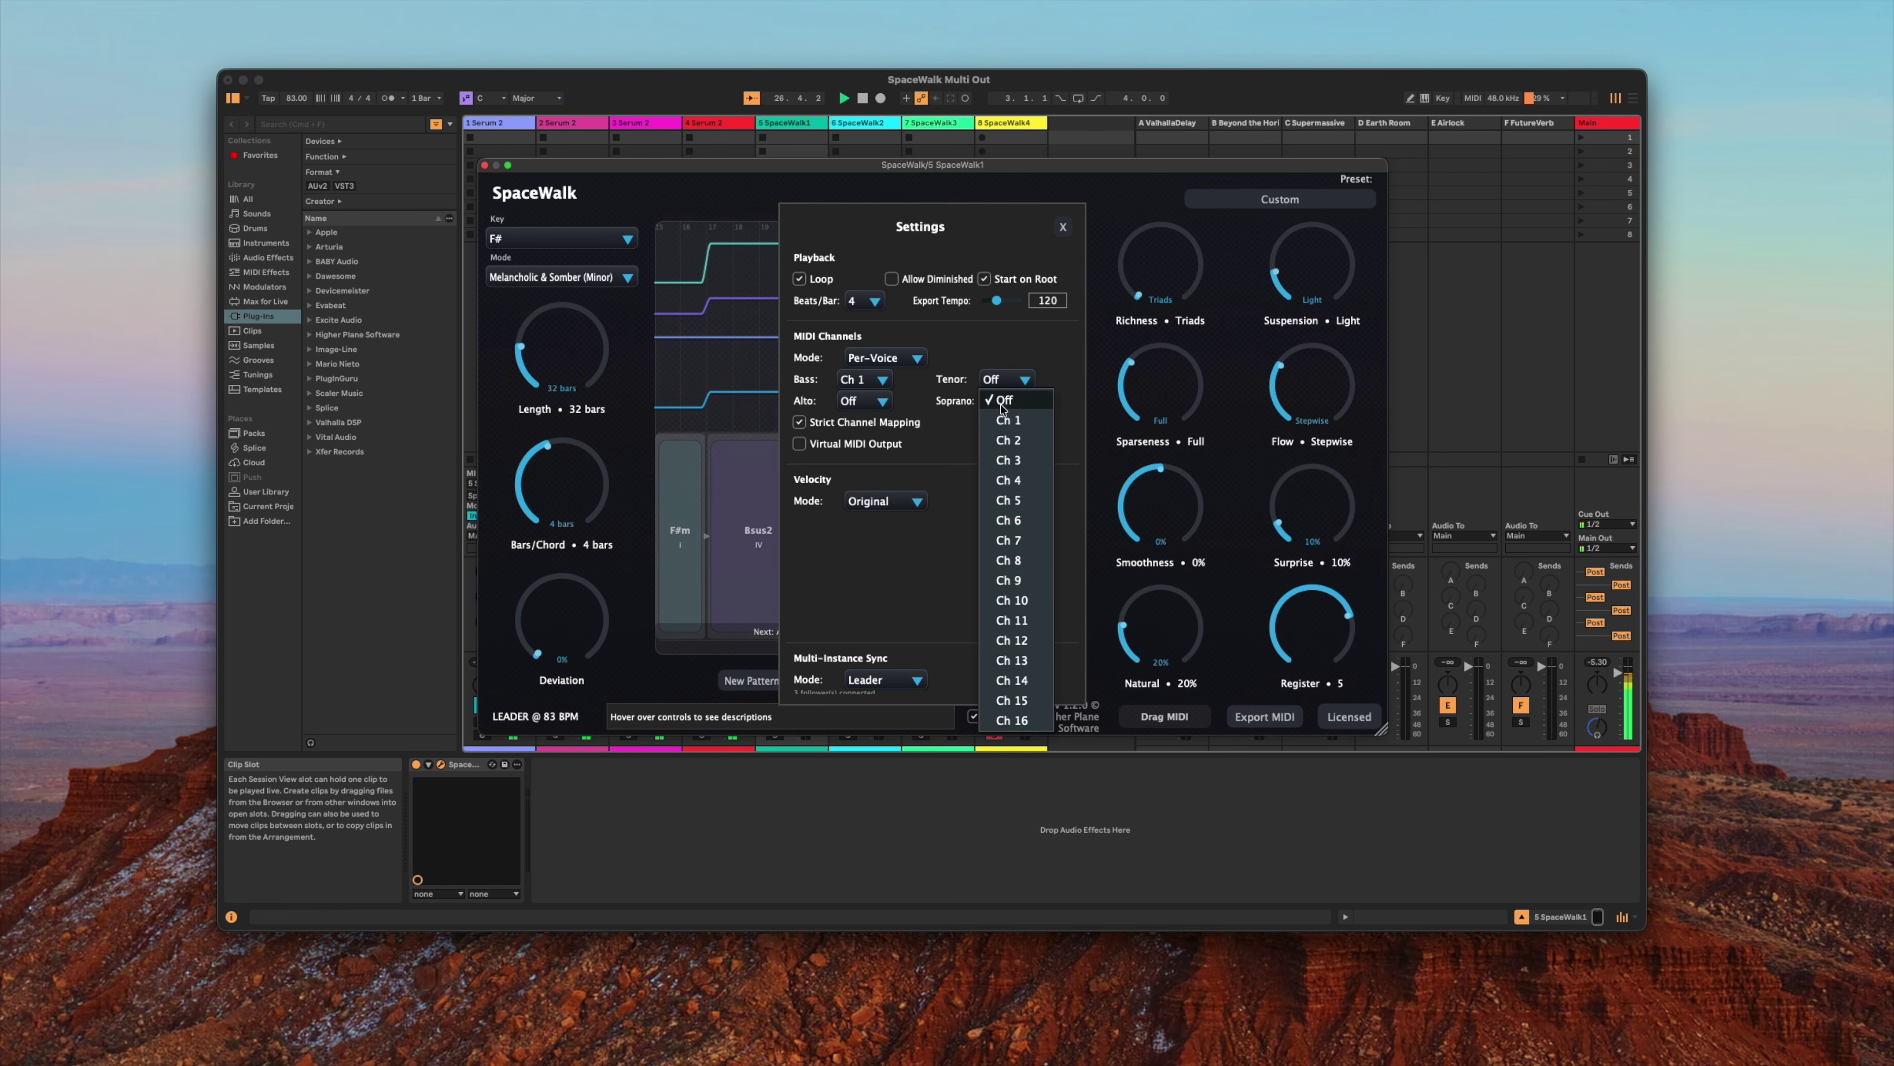
{"action": "left_click", "coordinate": [1002, 403]}
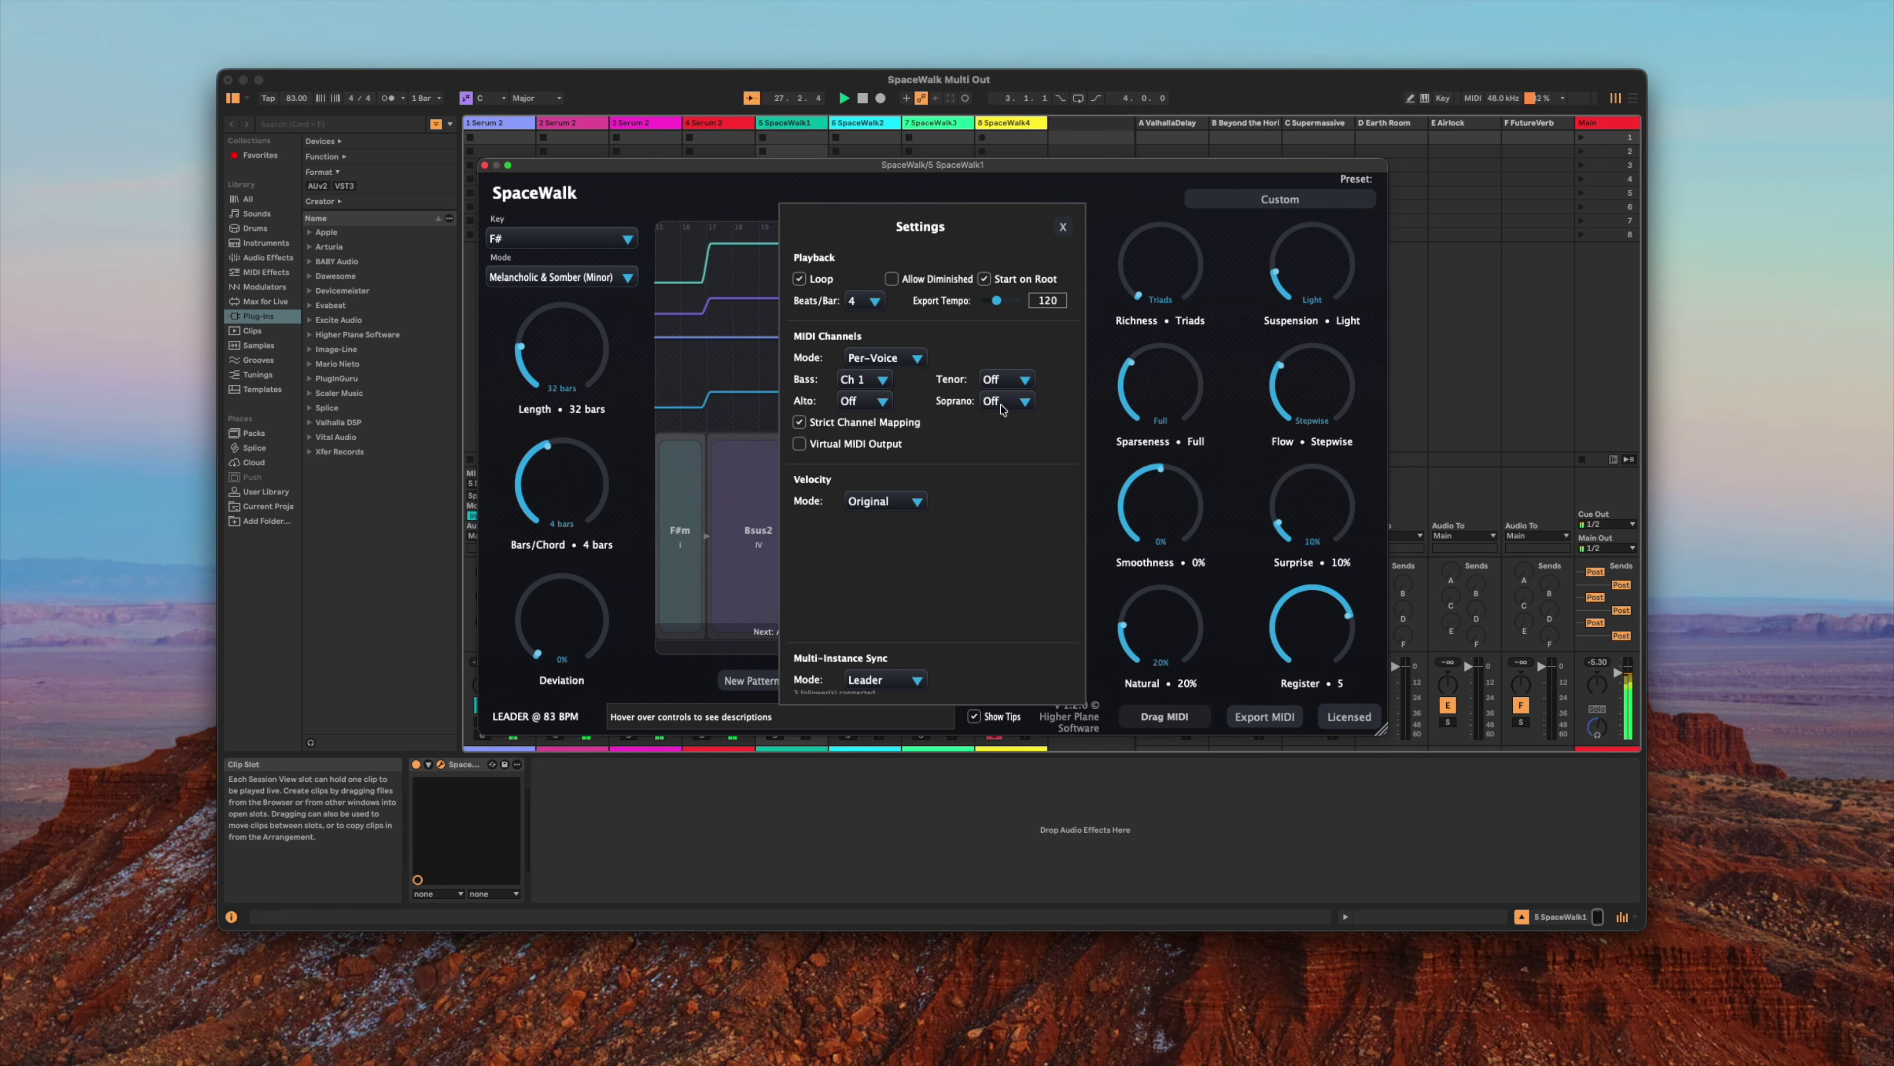
{"action": "left_click", "coordinate": [893, 359]}
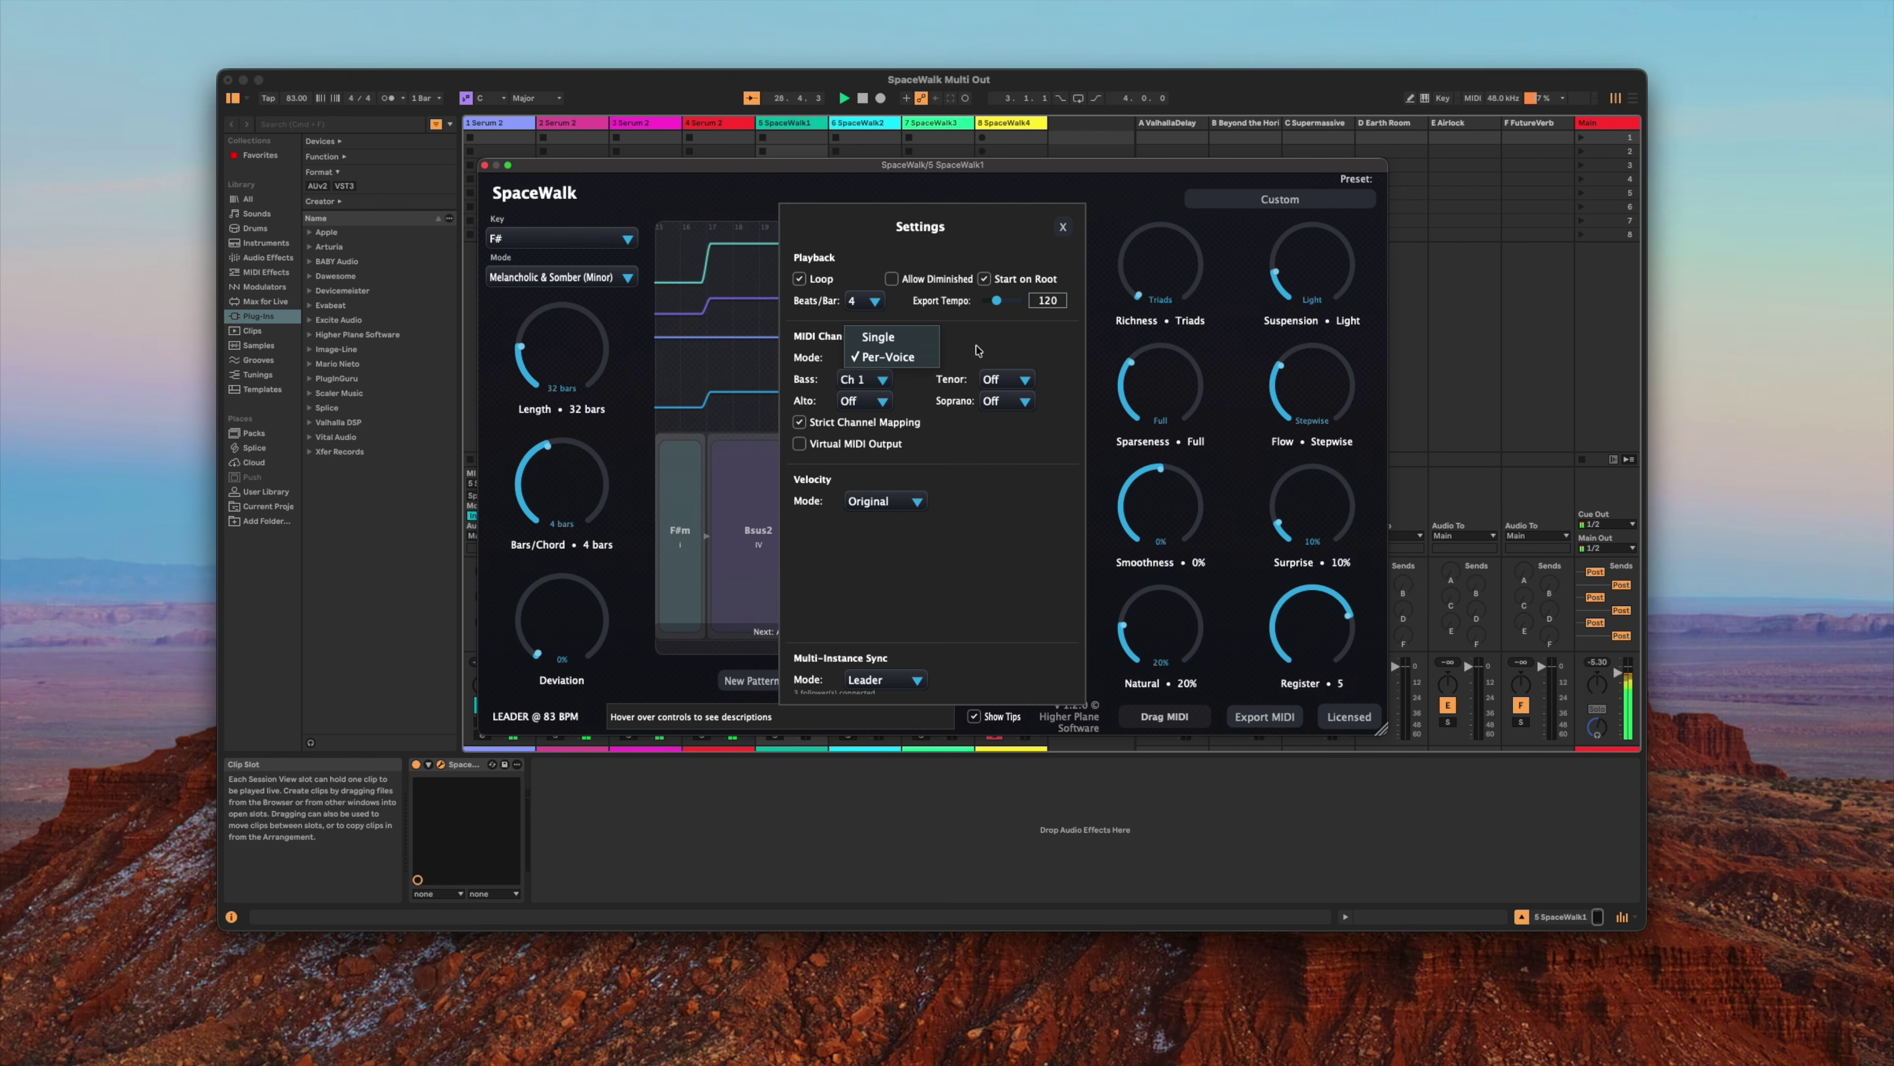
{"action": "left_click", "coordinate": [978, 351]}
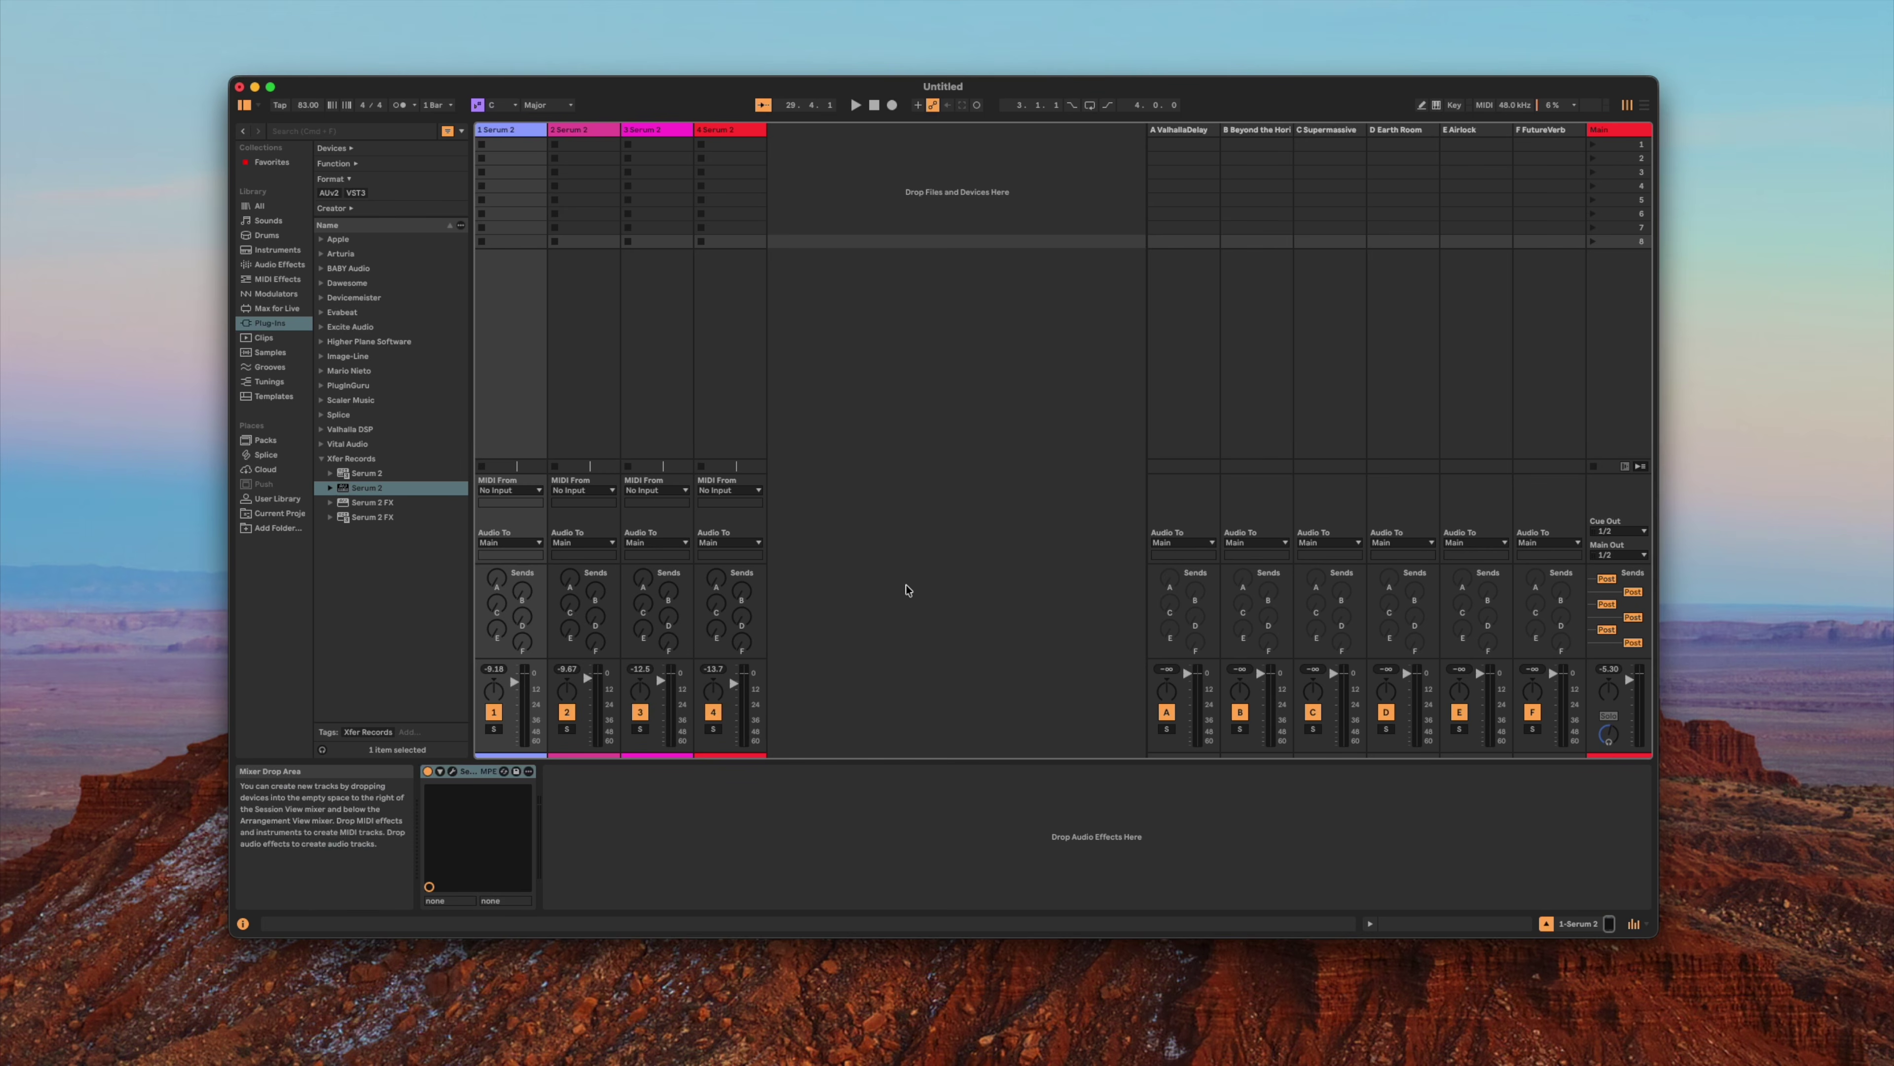
Load the Higher Plane Software SpaceWalk plug-in onto four new MIDI tracks beside the Serum 2 tracks.
{"action": "left_click", "coordinate": [322, 458]}
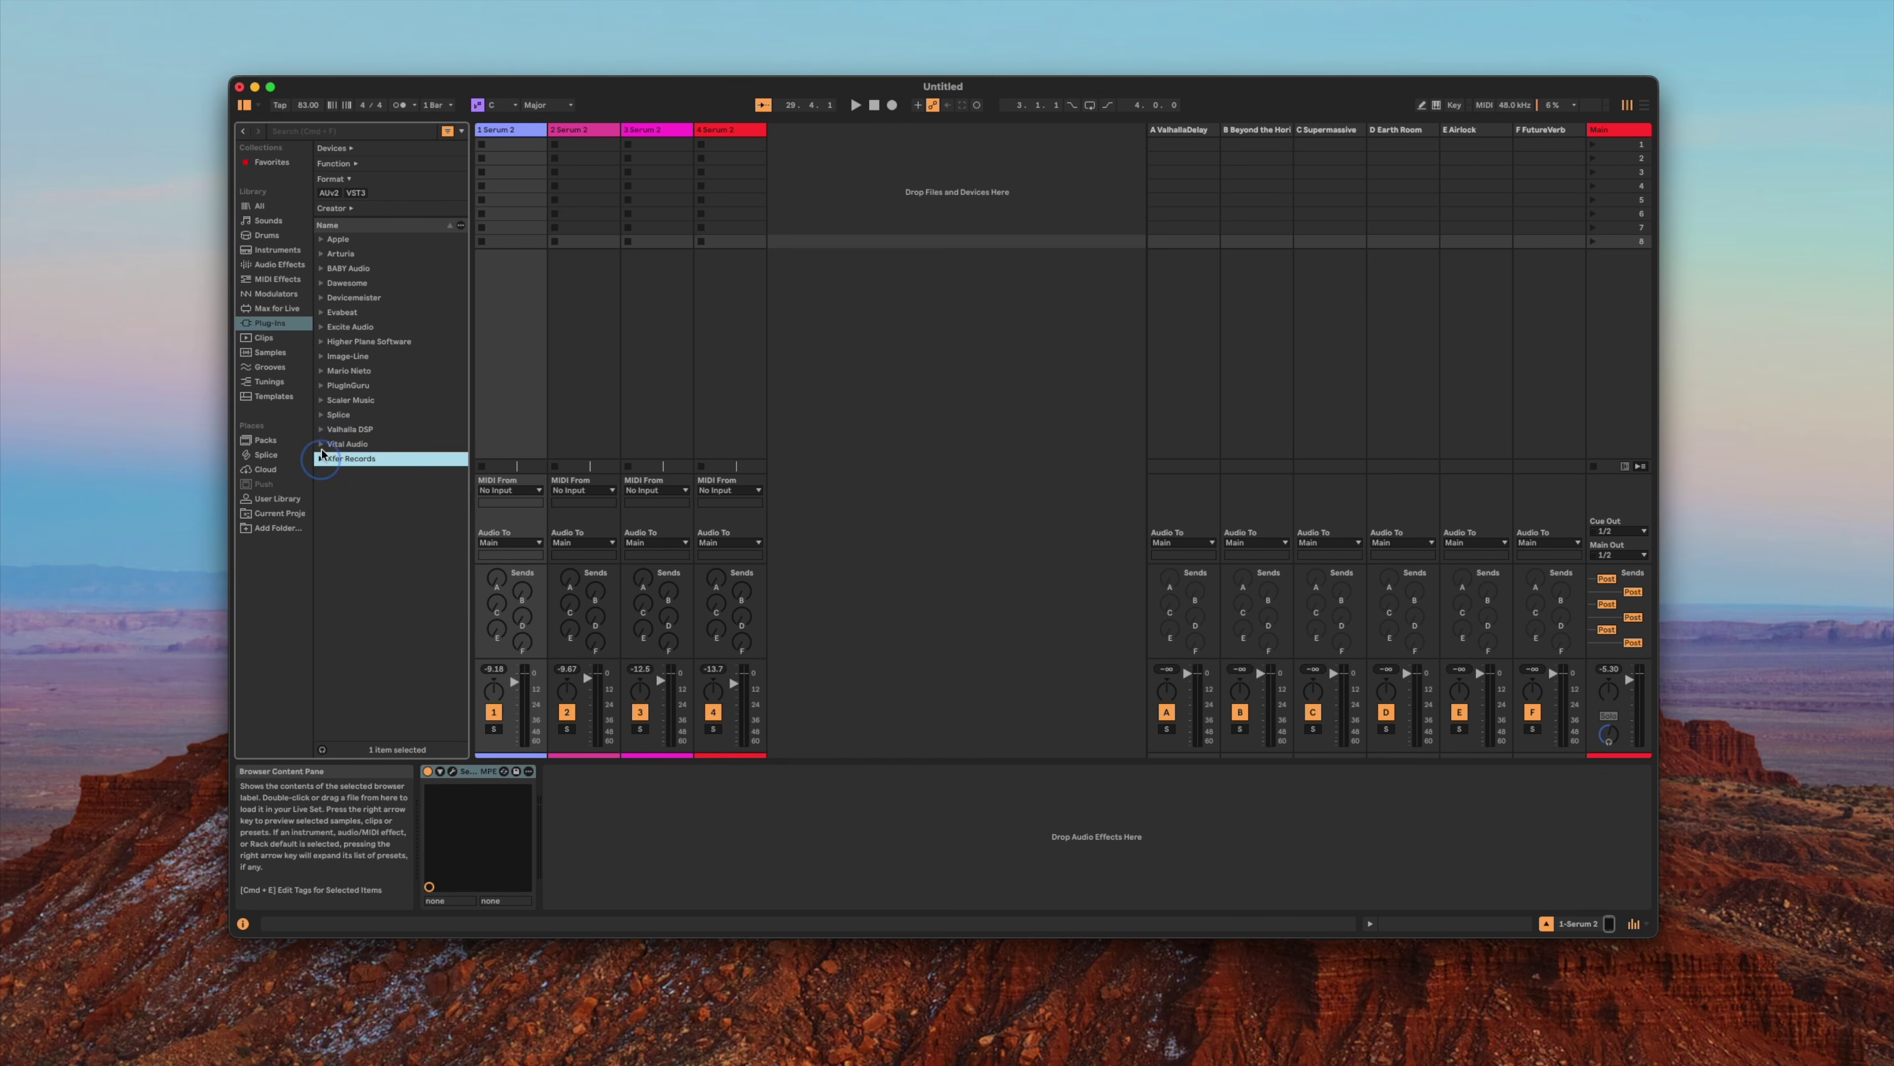
{"action": "left_click", "coordinate": [321, 342]}
{"action": "left_click_drag", "start_coordinate": [366, 389], "coordinate": [838, 394]}
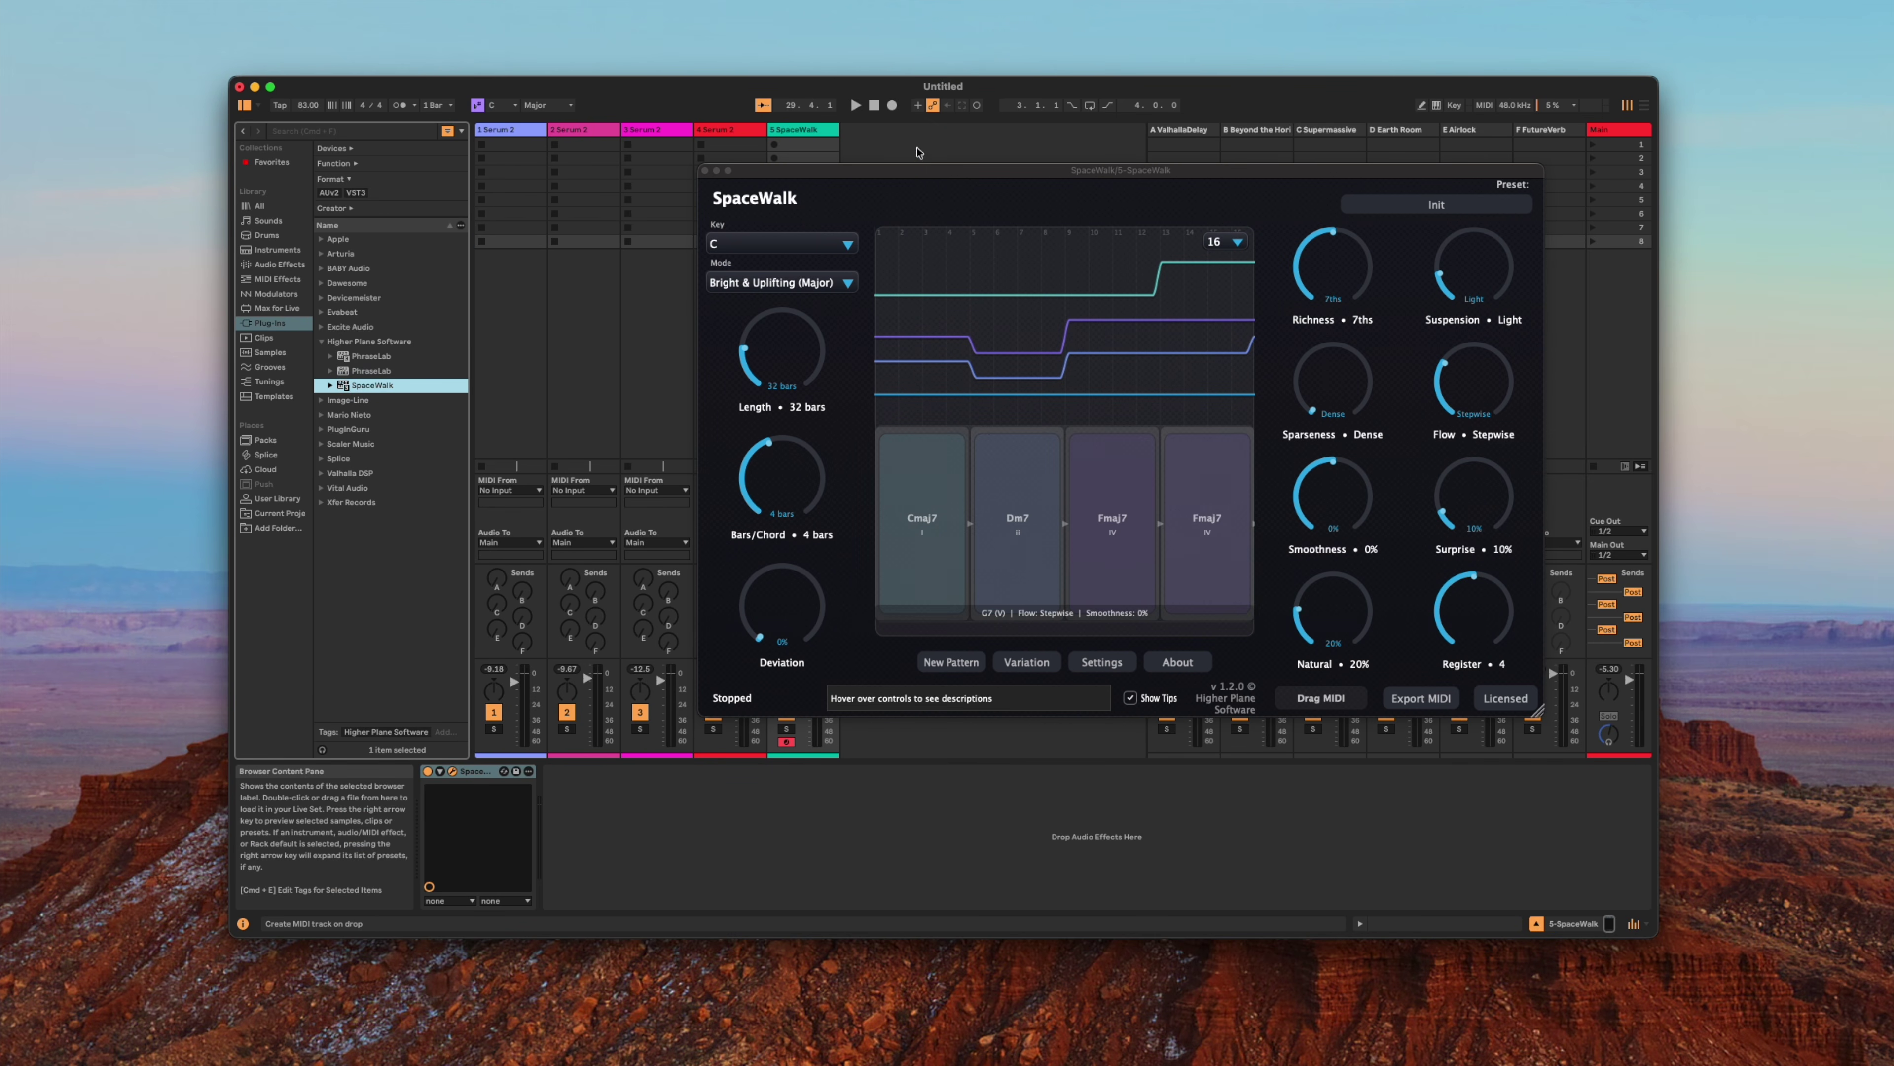
{"action": "left_click_drag", "start_coordinate": [364, 386], "coordinate": [972, 159]}
{"action": "left_click_drag", "start_coordinate": [389, 386], "coordinate": [1013, 162]}
Rename the first SpaceWalk track, track 5, as SpaceWalk1.
{"action": "left_click", "coordinate": [812, 131]}
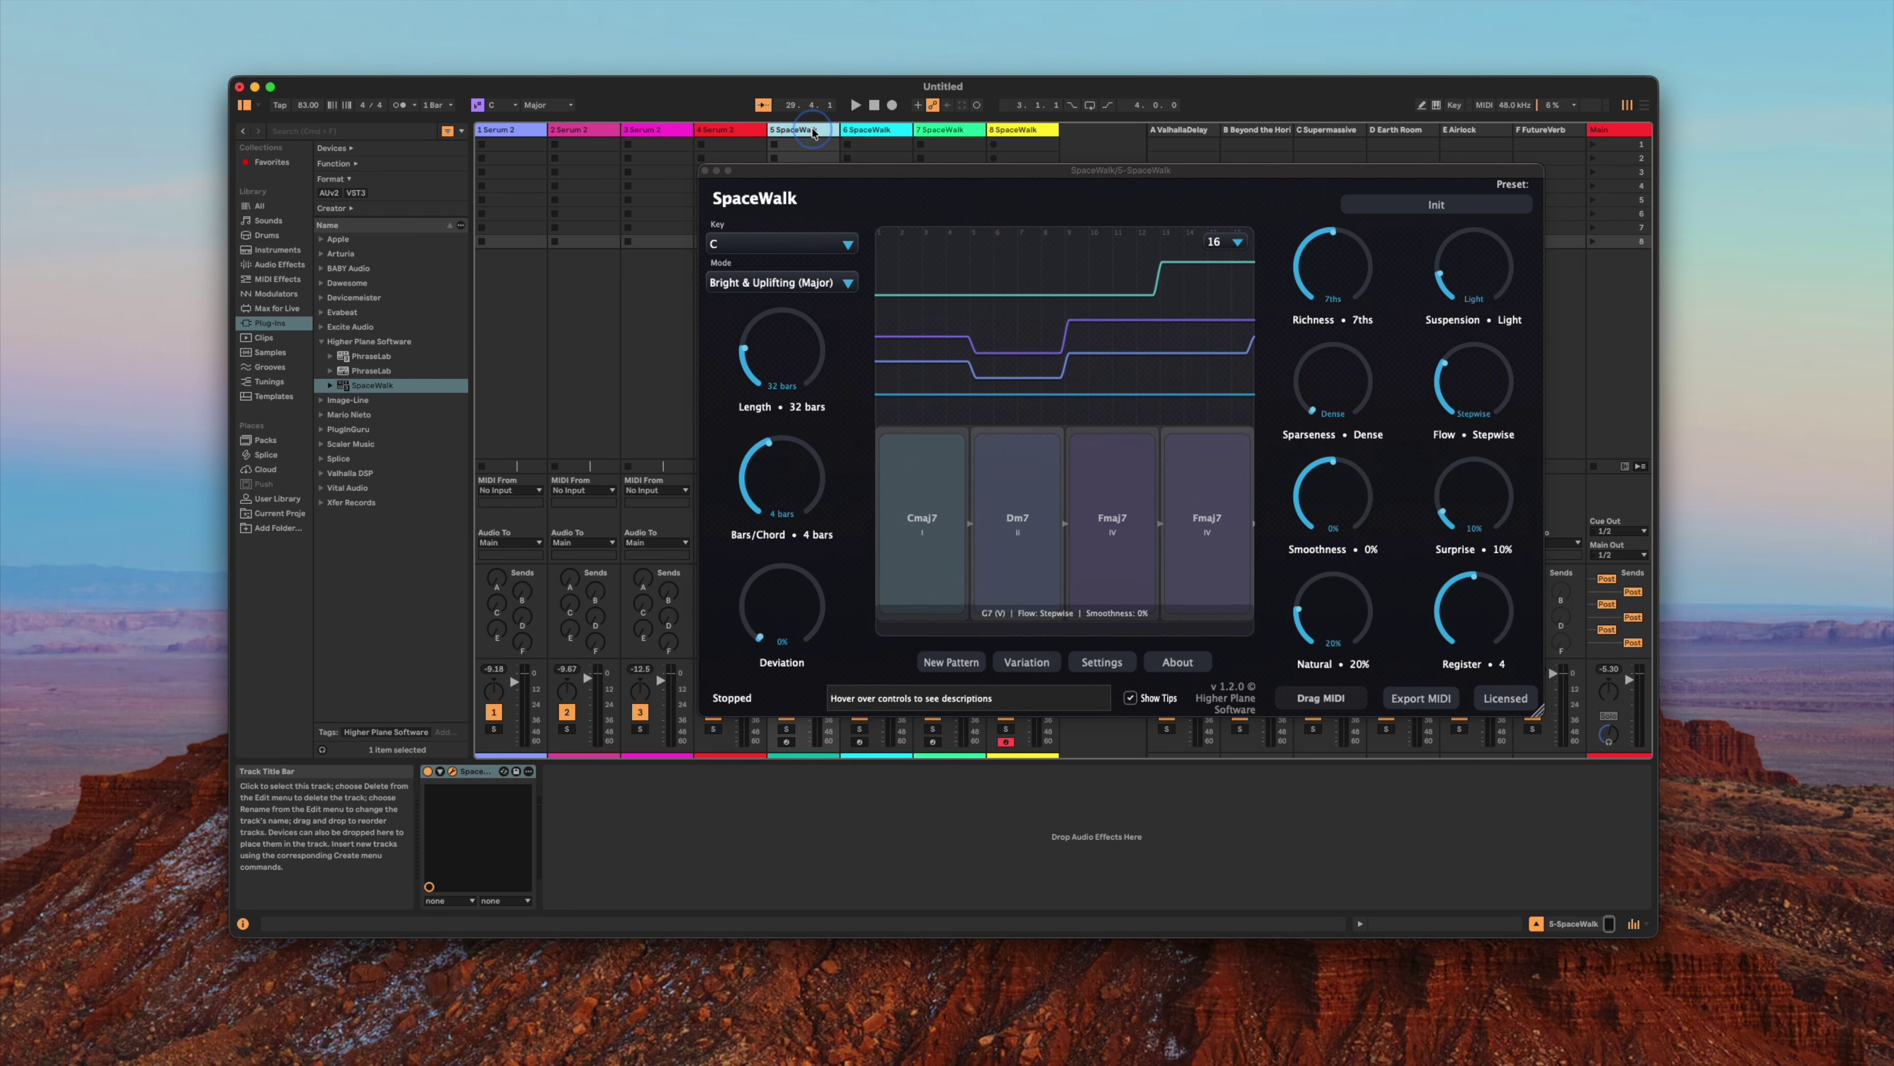
{"action": "right_click", "coordinate": [819, 134]}
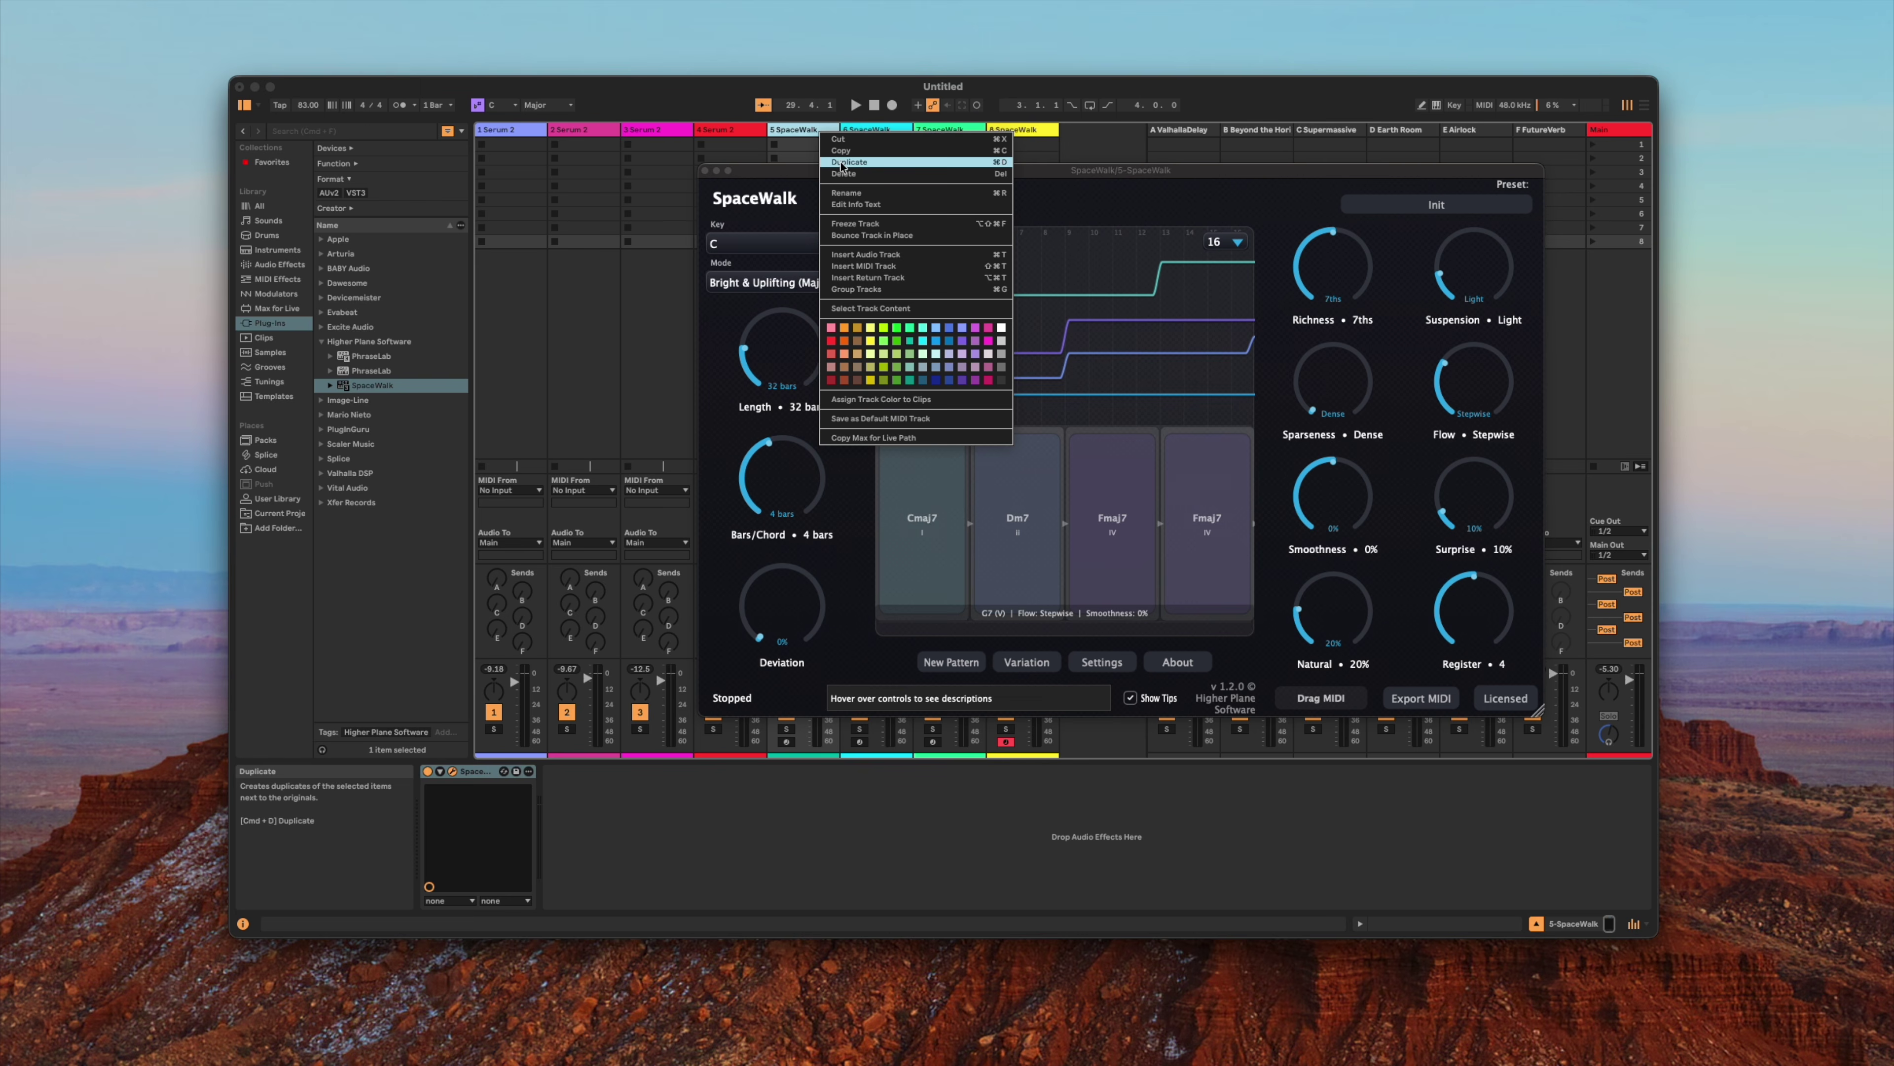
{"action": "left_click", "coordinate": [851, 192]}
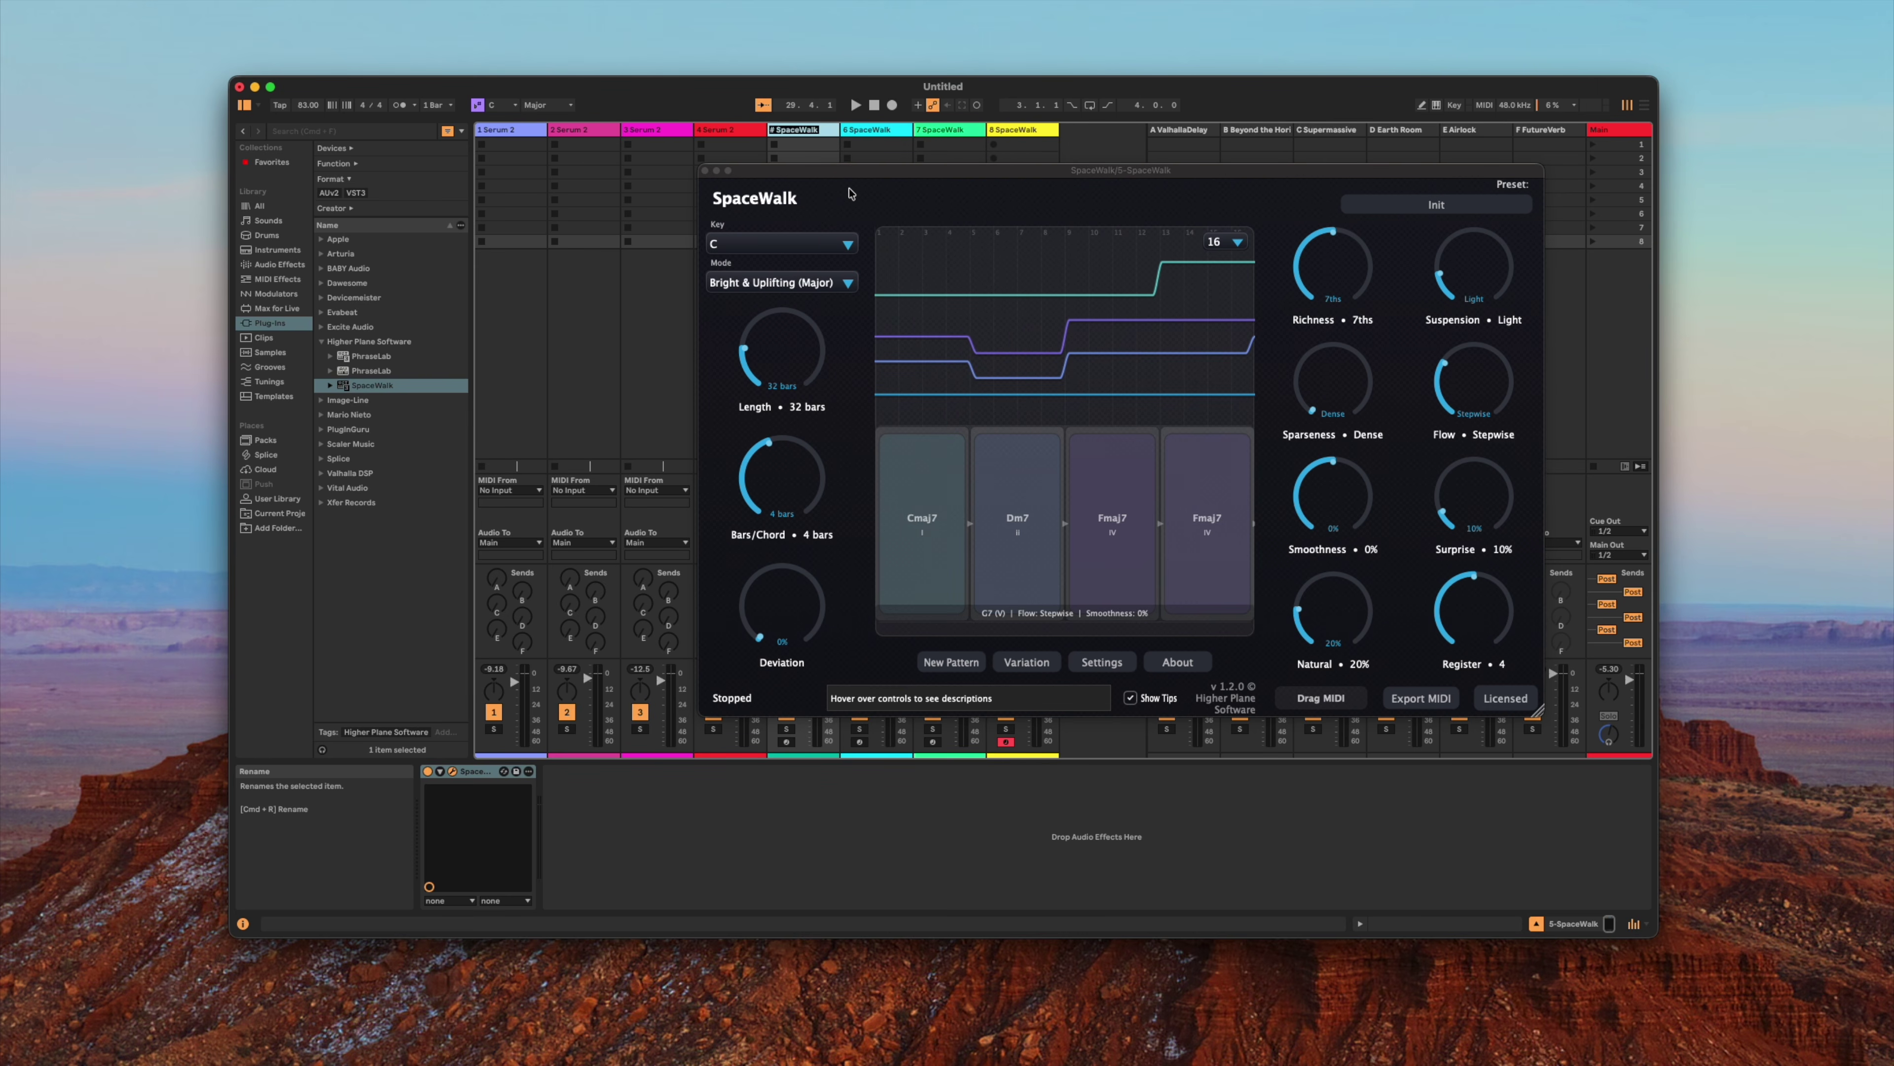
{"action": "type", "text": "1"}
{"action": "key", "text": "Return"}
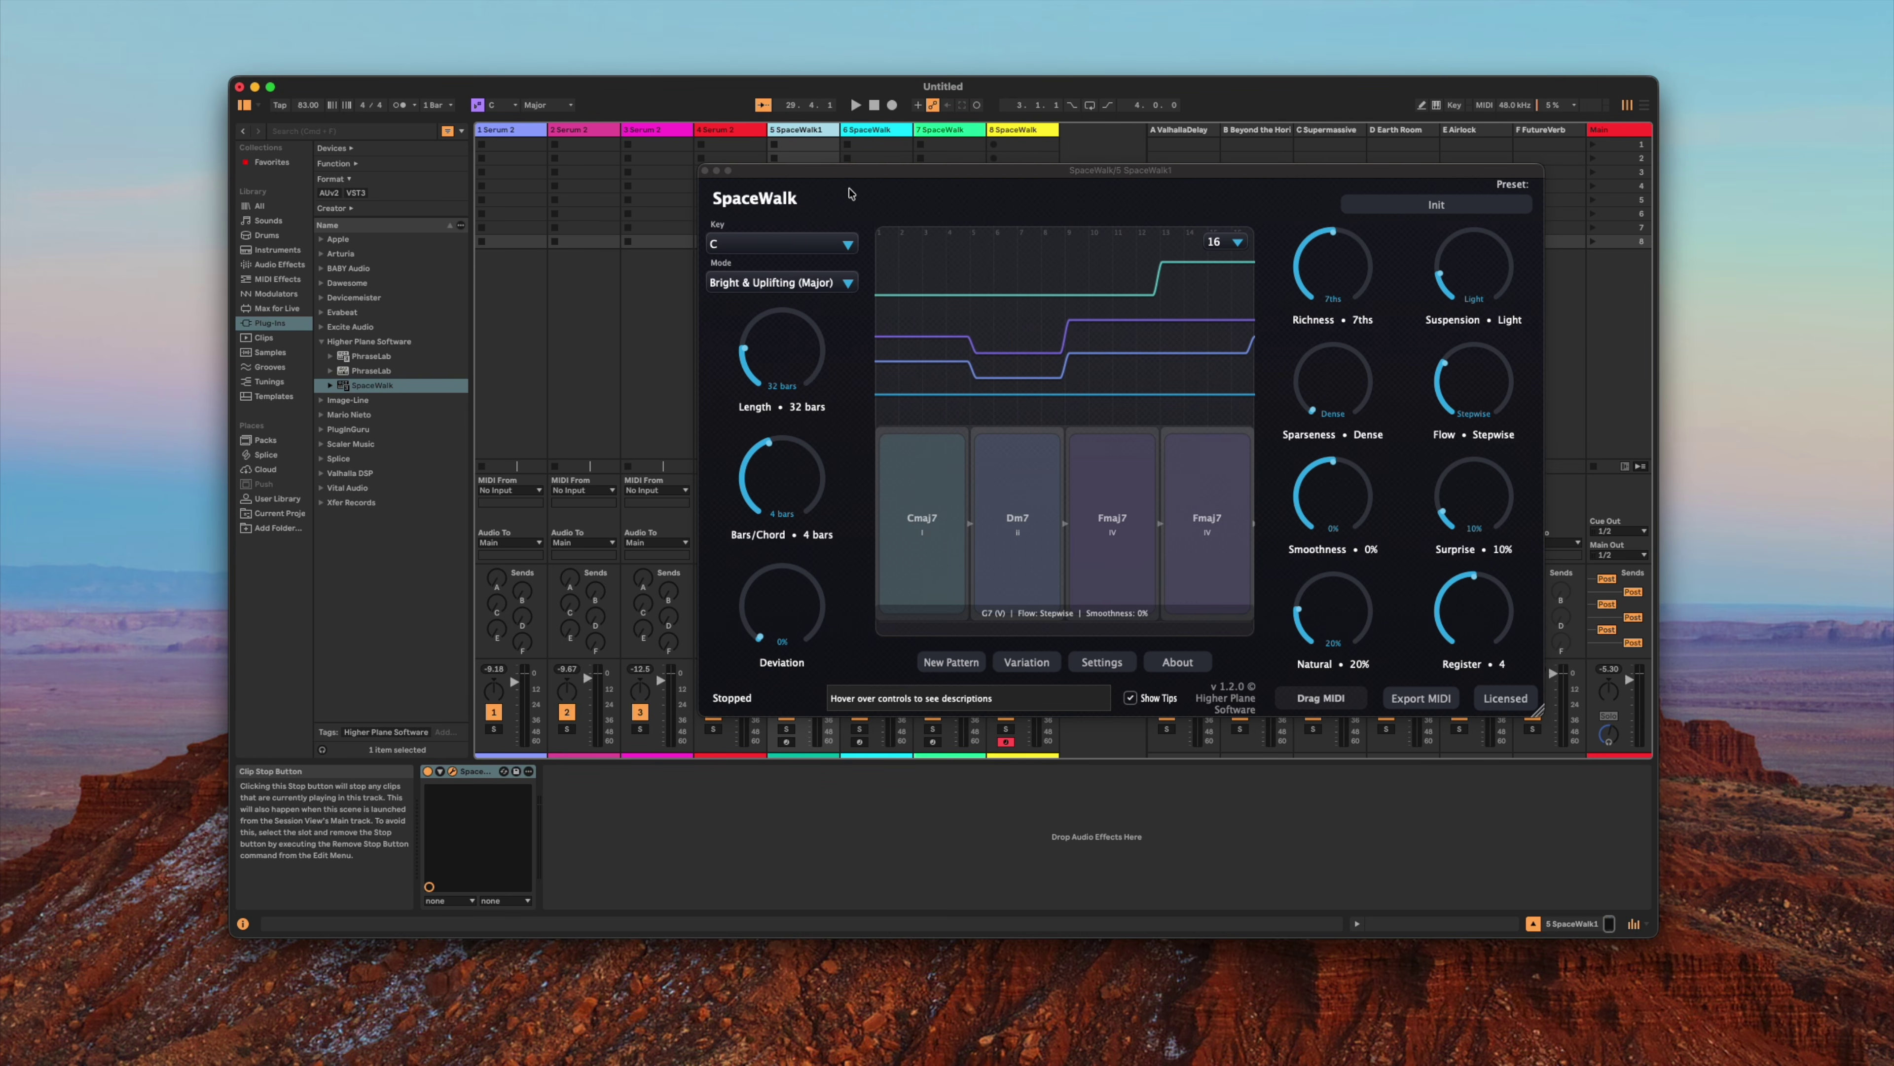
Rename the second SpaceWalk track, track 6, as SpaceWalk2.
{"action": "left_click", "coordinate": [893, 129]}
{"action": "right_click", "coordinate": [893, 129]}
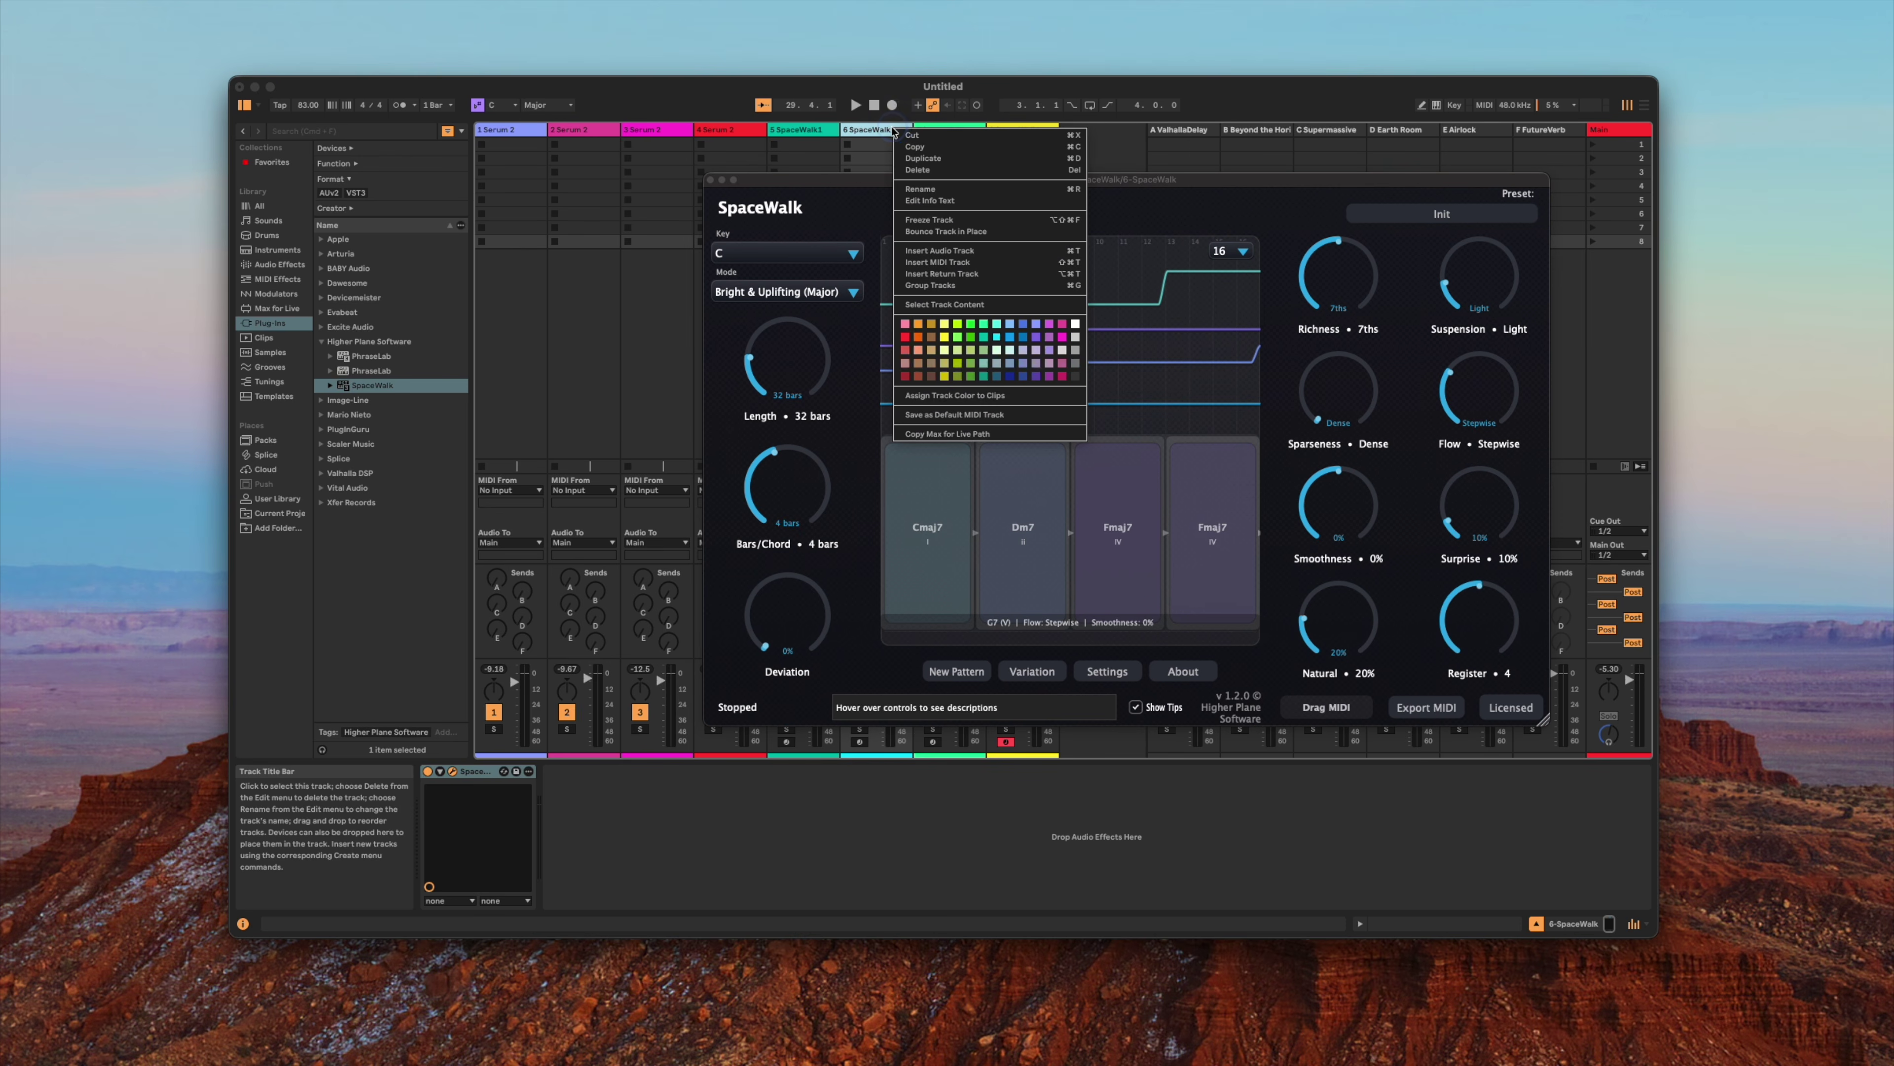
{"action": "left_click", "coordinate": [925, 196]}
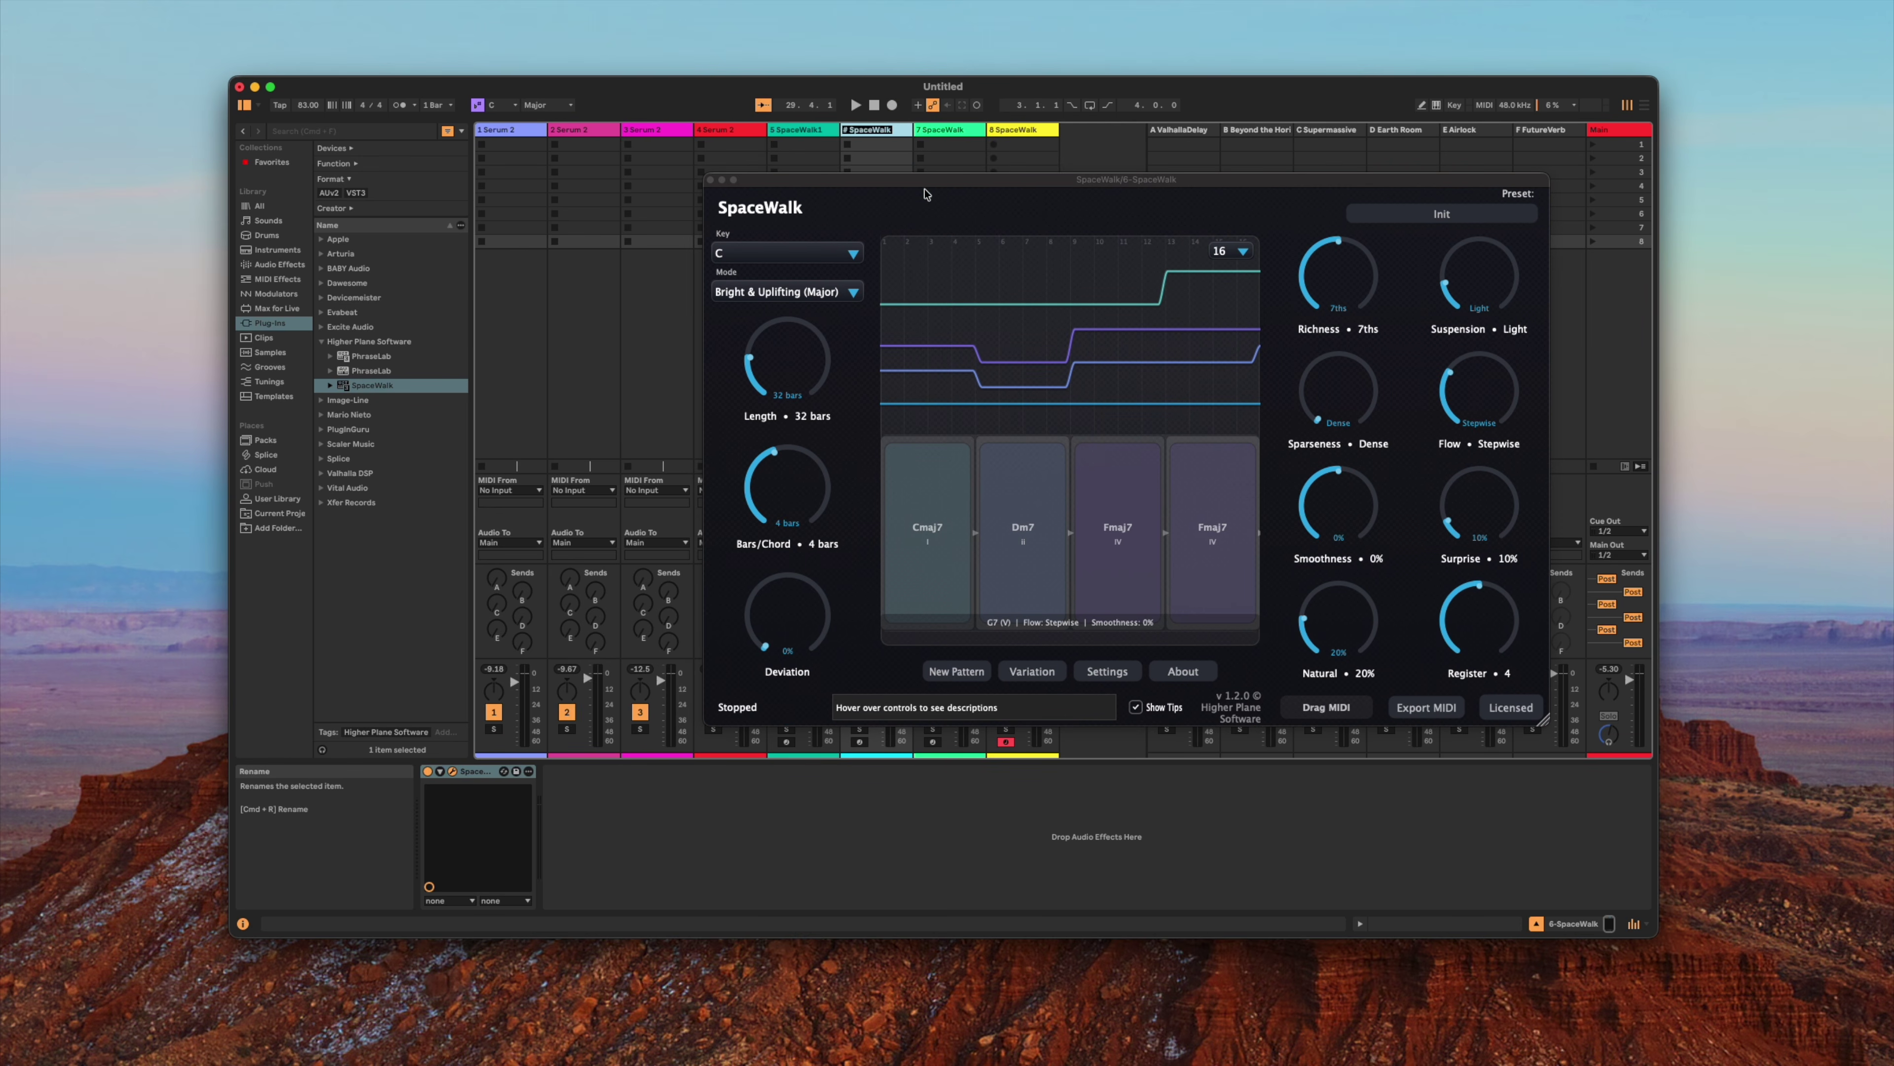
{"action": "key", "text": "Right"}
{"action": "type", "text": "2"}
{"action": "key", "text": "Return"}
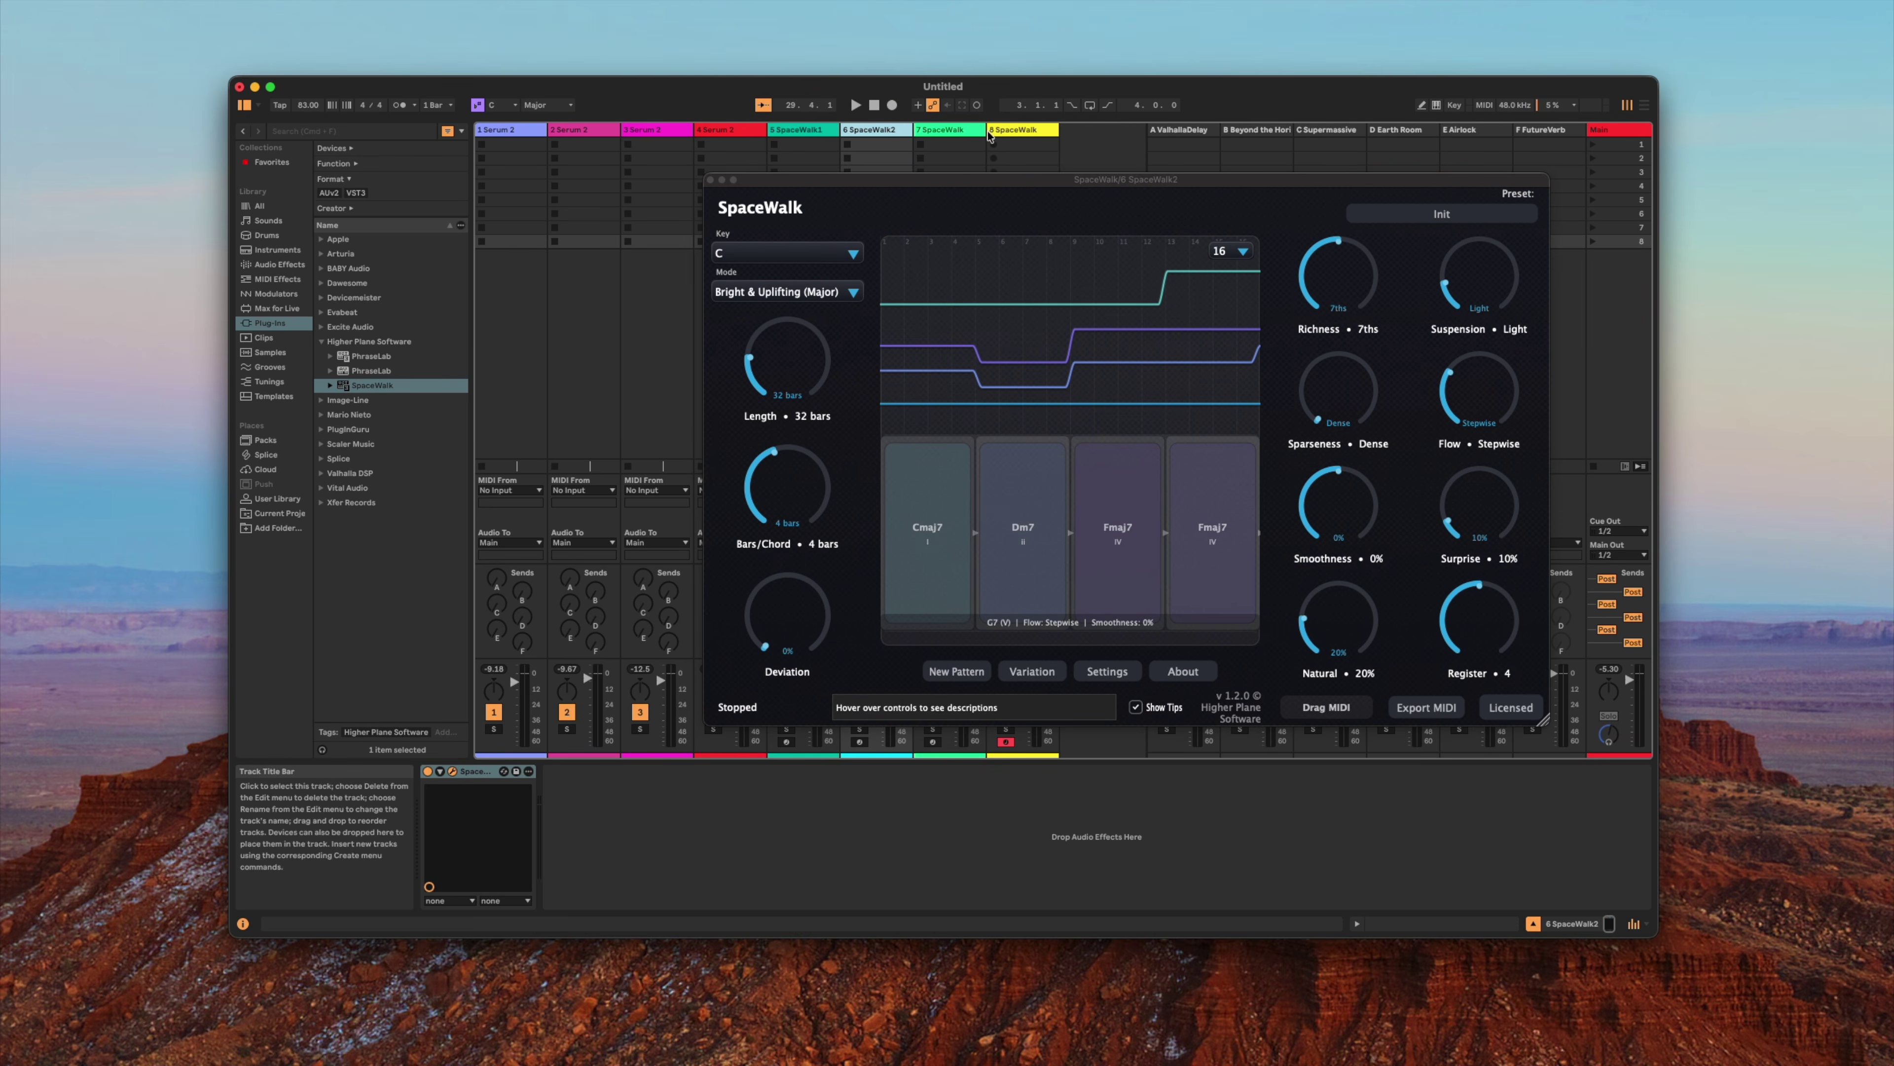
Rename the third SpaceWalk track, track 7, as SpaceWalk3.
{"action": "right_click", "coordinate": [970, 131]}
{"action": "left_click", "coordinate": [1009, 189]}
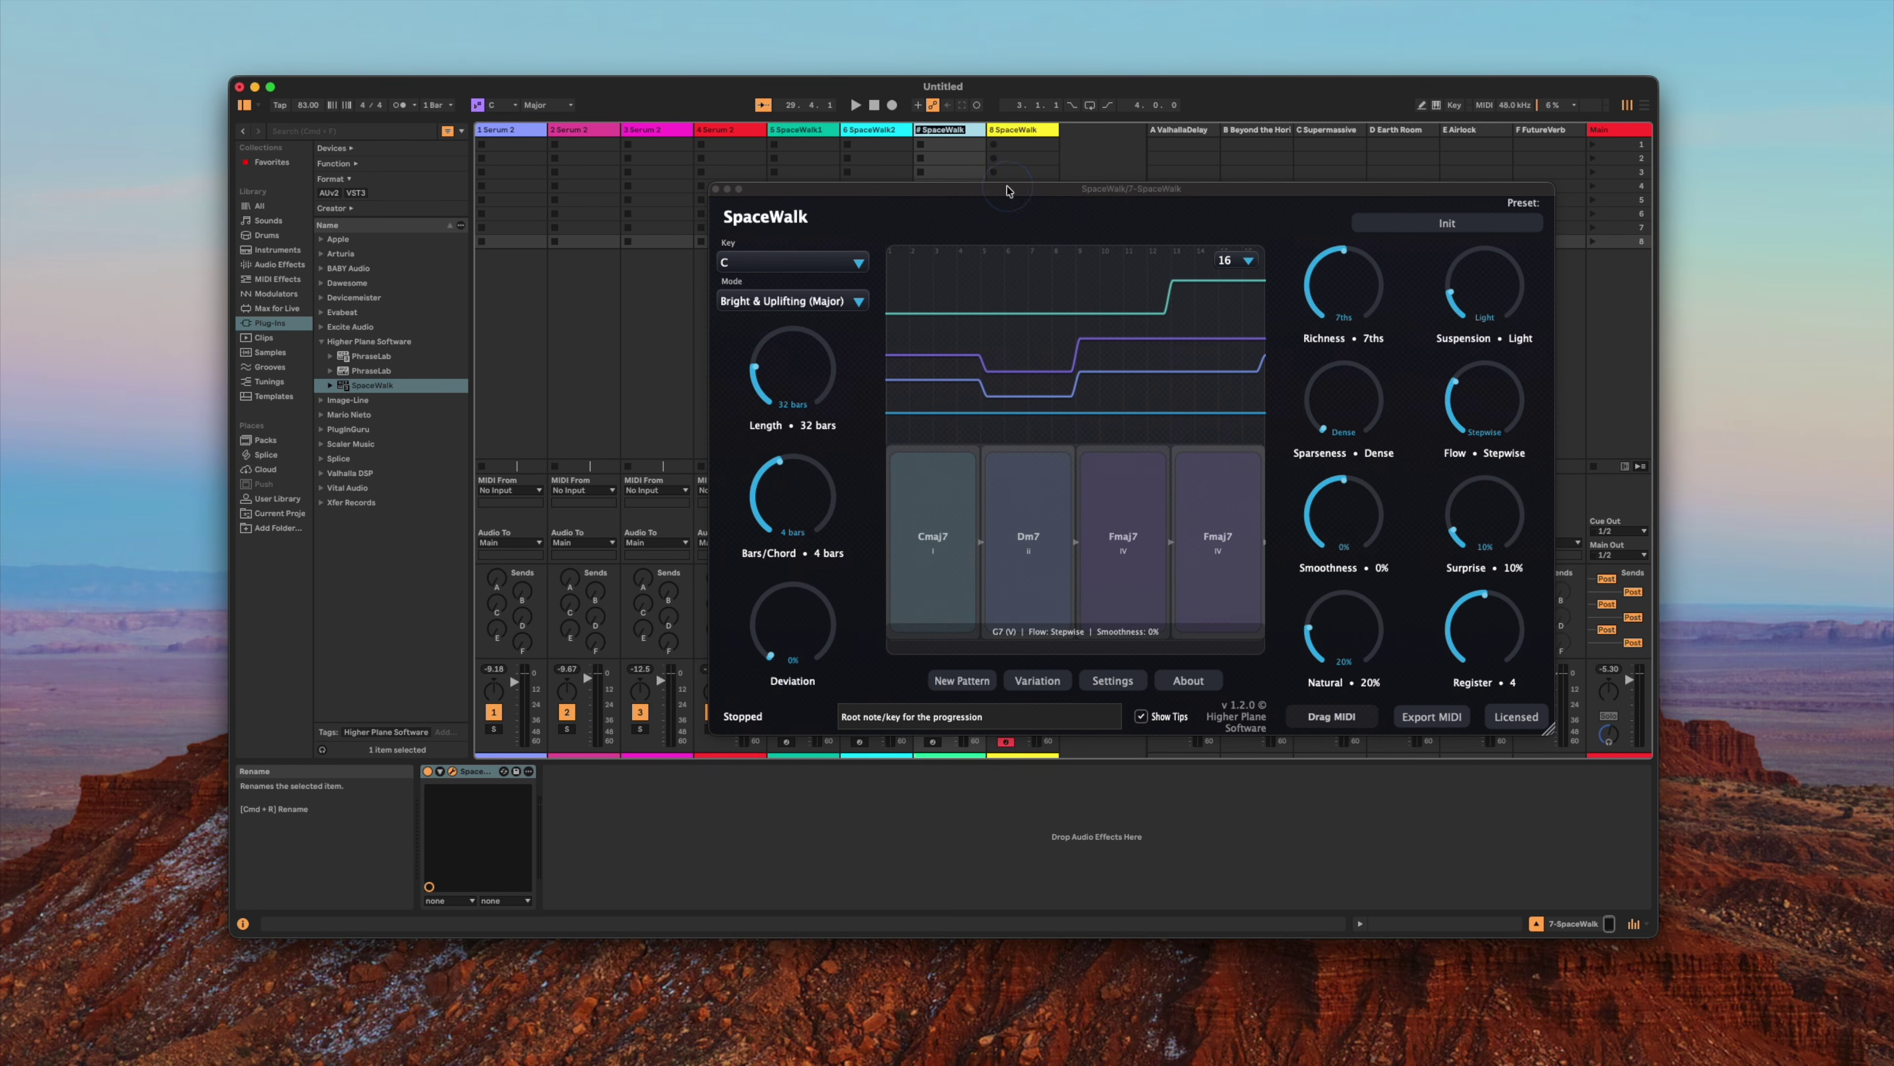
{"action": "key", "text": "Right"}
{"action": "type", "text": "3"}
{"action": "key", "text": "Return"}
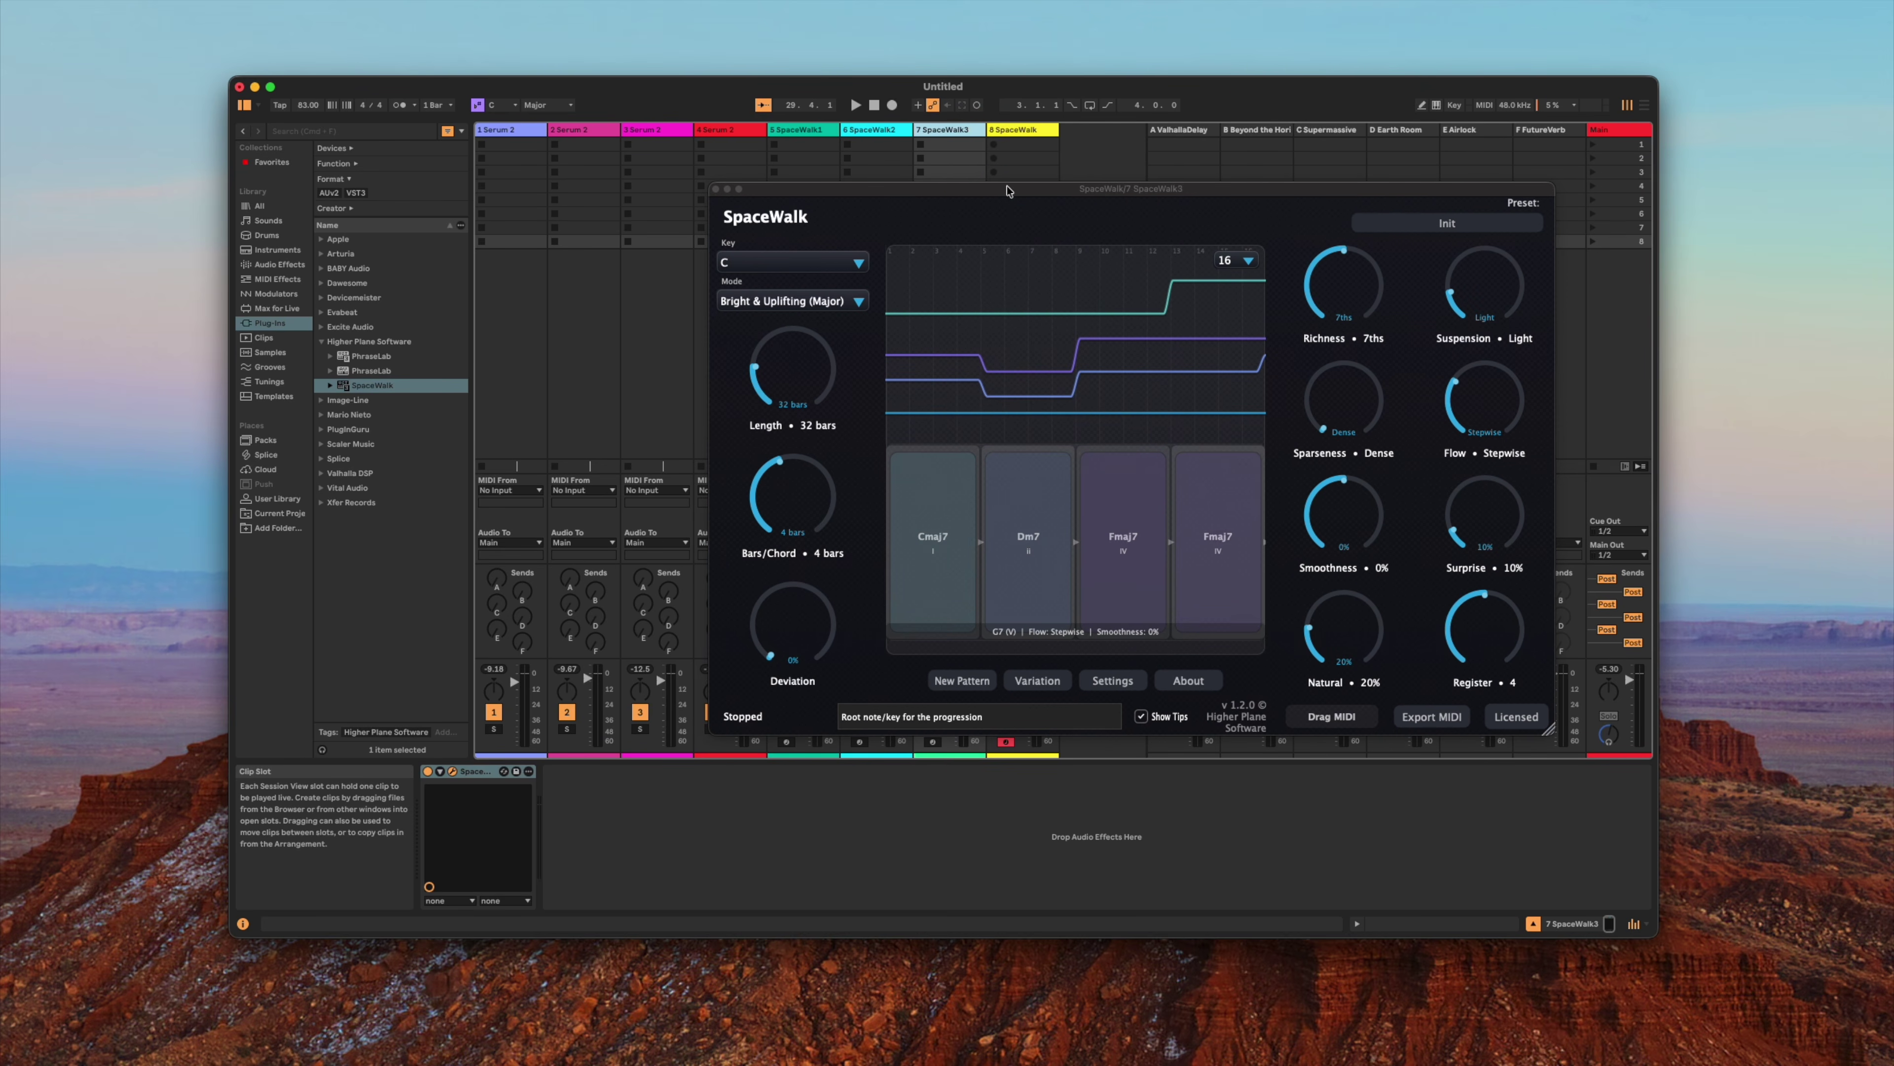
Rename the fourth SpaceWalk track, track 8, as SpaceWalk4.
{"action": "right_click", "coordinate": [1018, 137]}
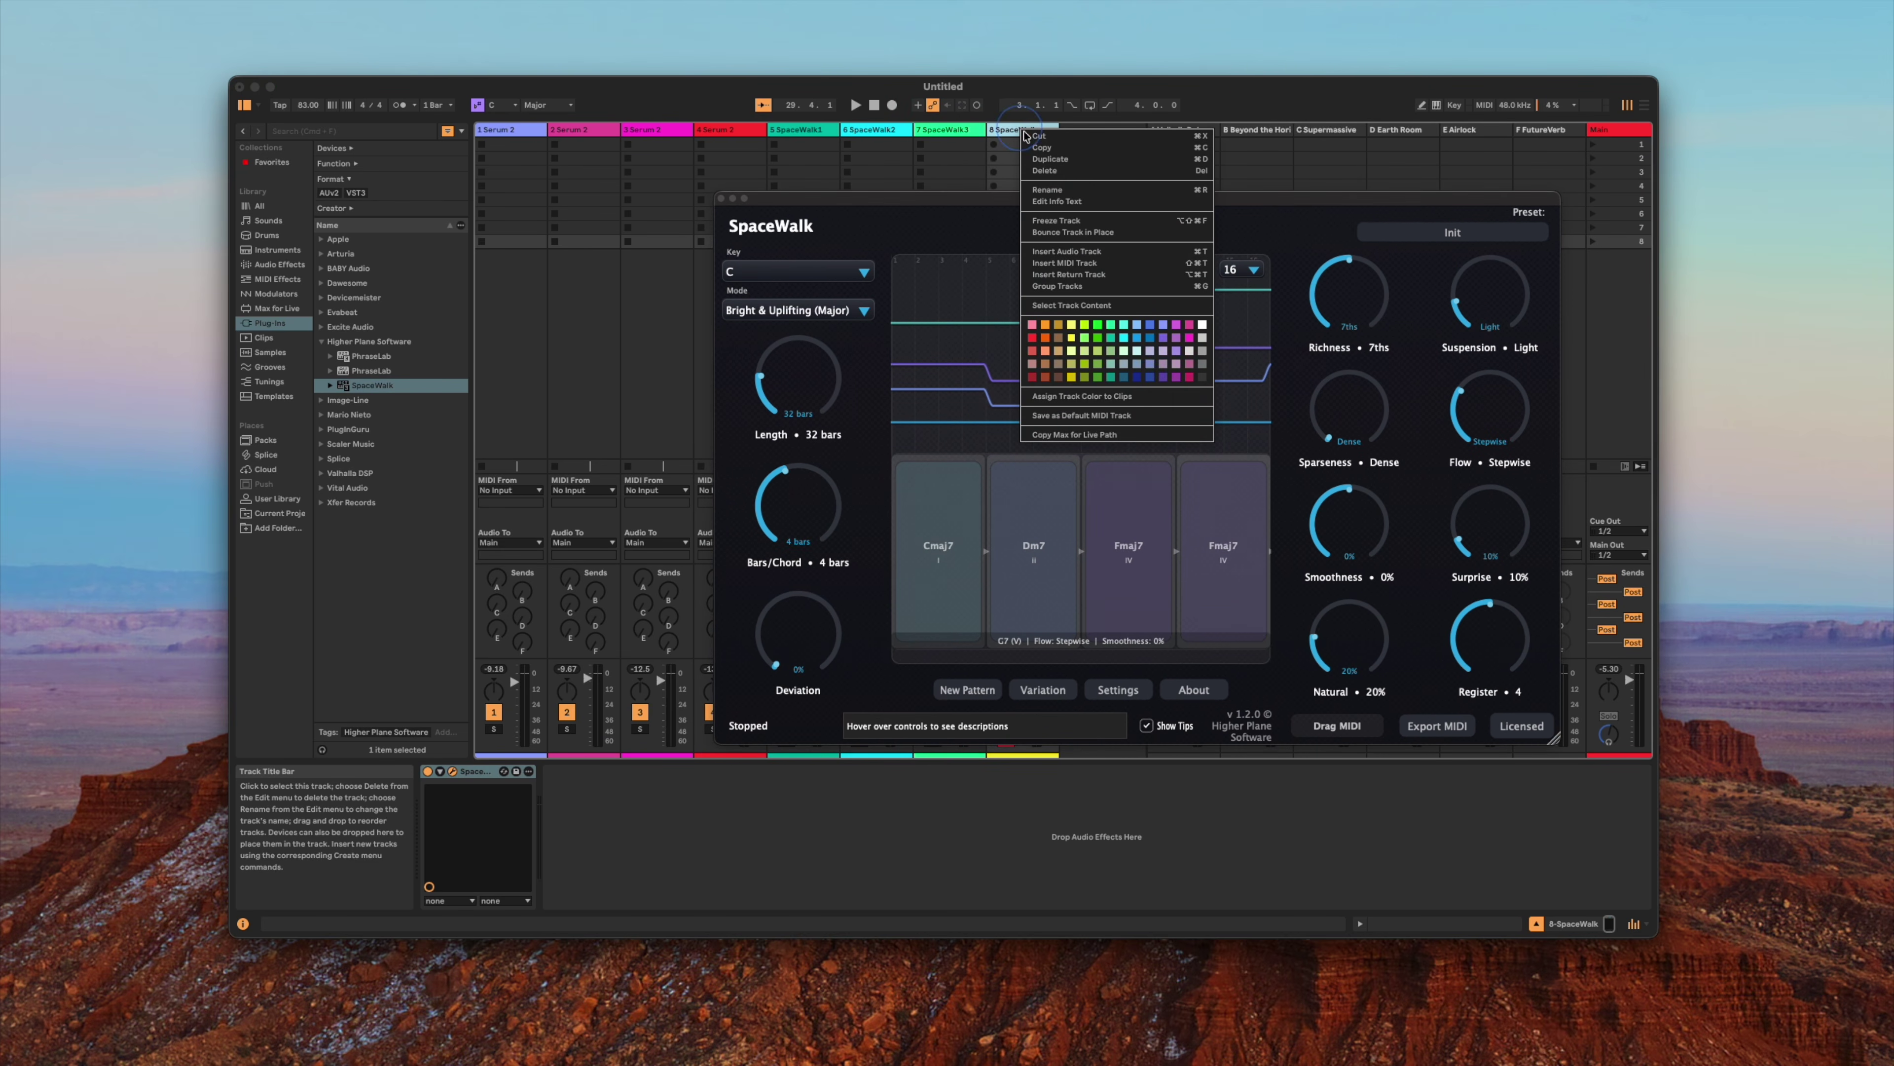
{"action": "left_click", "coordinate": [1055, 189]}
{"action": "key", "text": "Right"}
{"action": "type", "text": "4"}
{"action": "key", "text": "Return"}
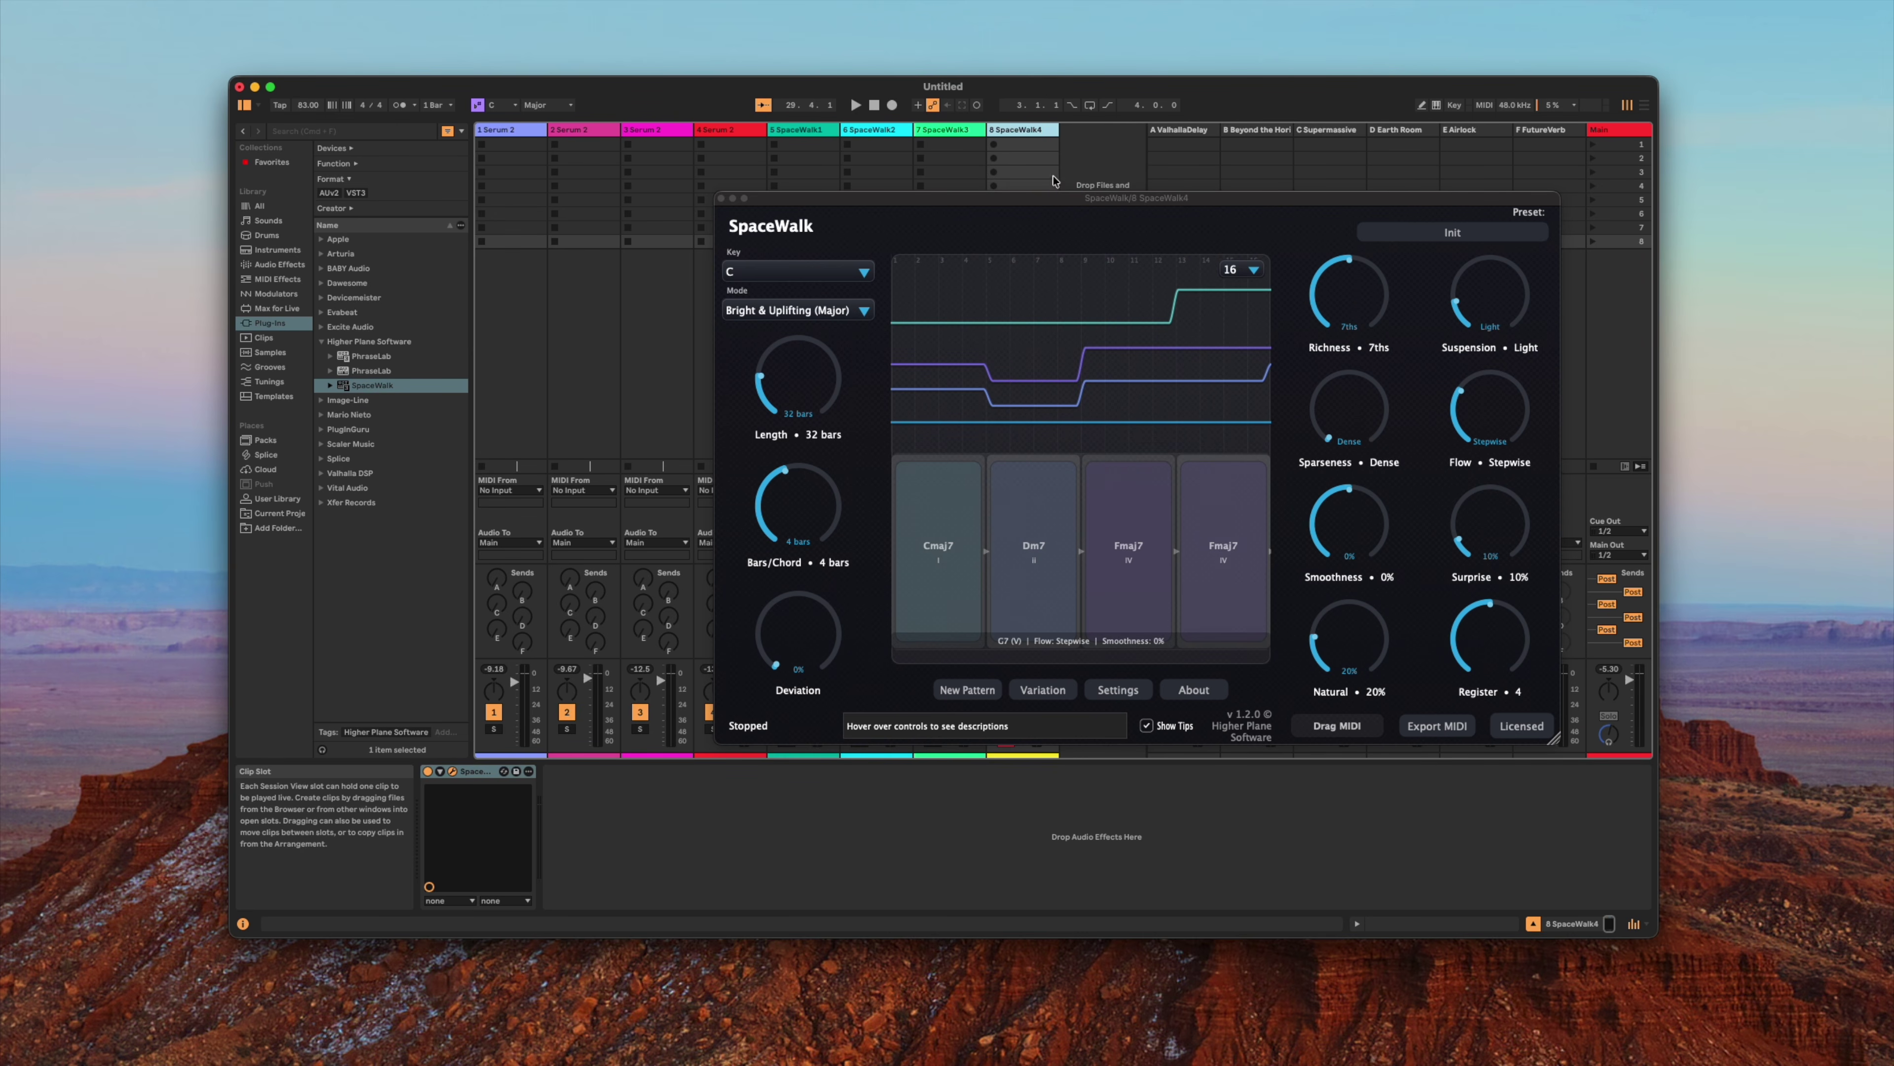
Set the key of the SpaceWalk1 instance to F# and its mode to Melancholic & Somber (Minor).
{"action": "left_click", "coordinate": [818, 130]}
{"action": "left_click", "coordinate": [800, 243]}
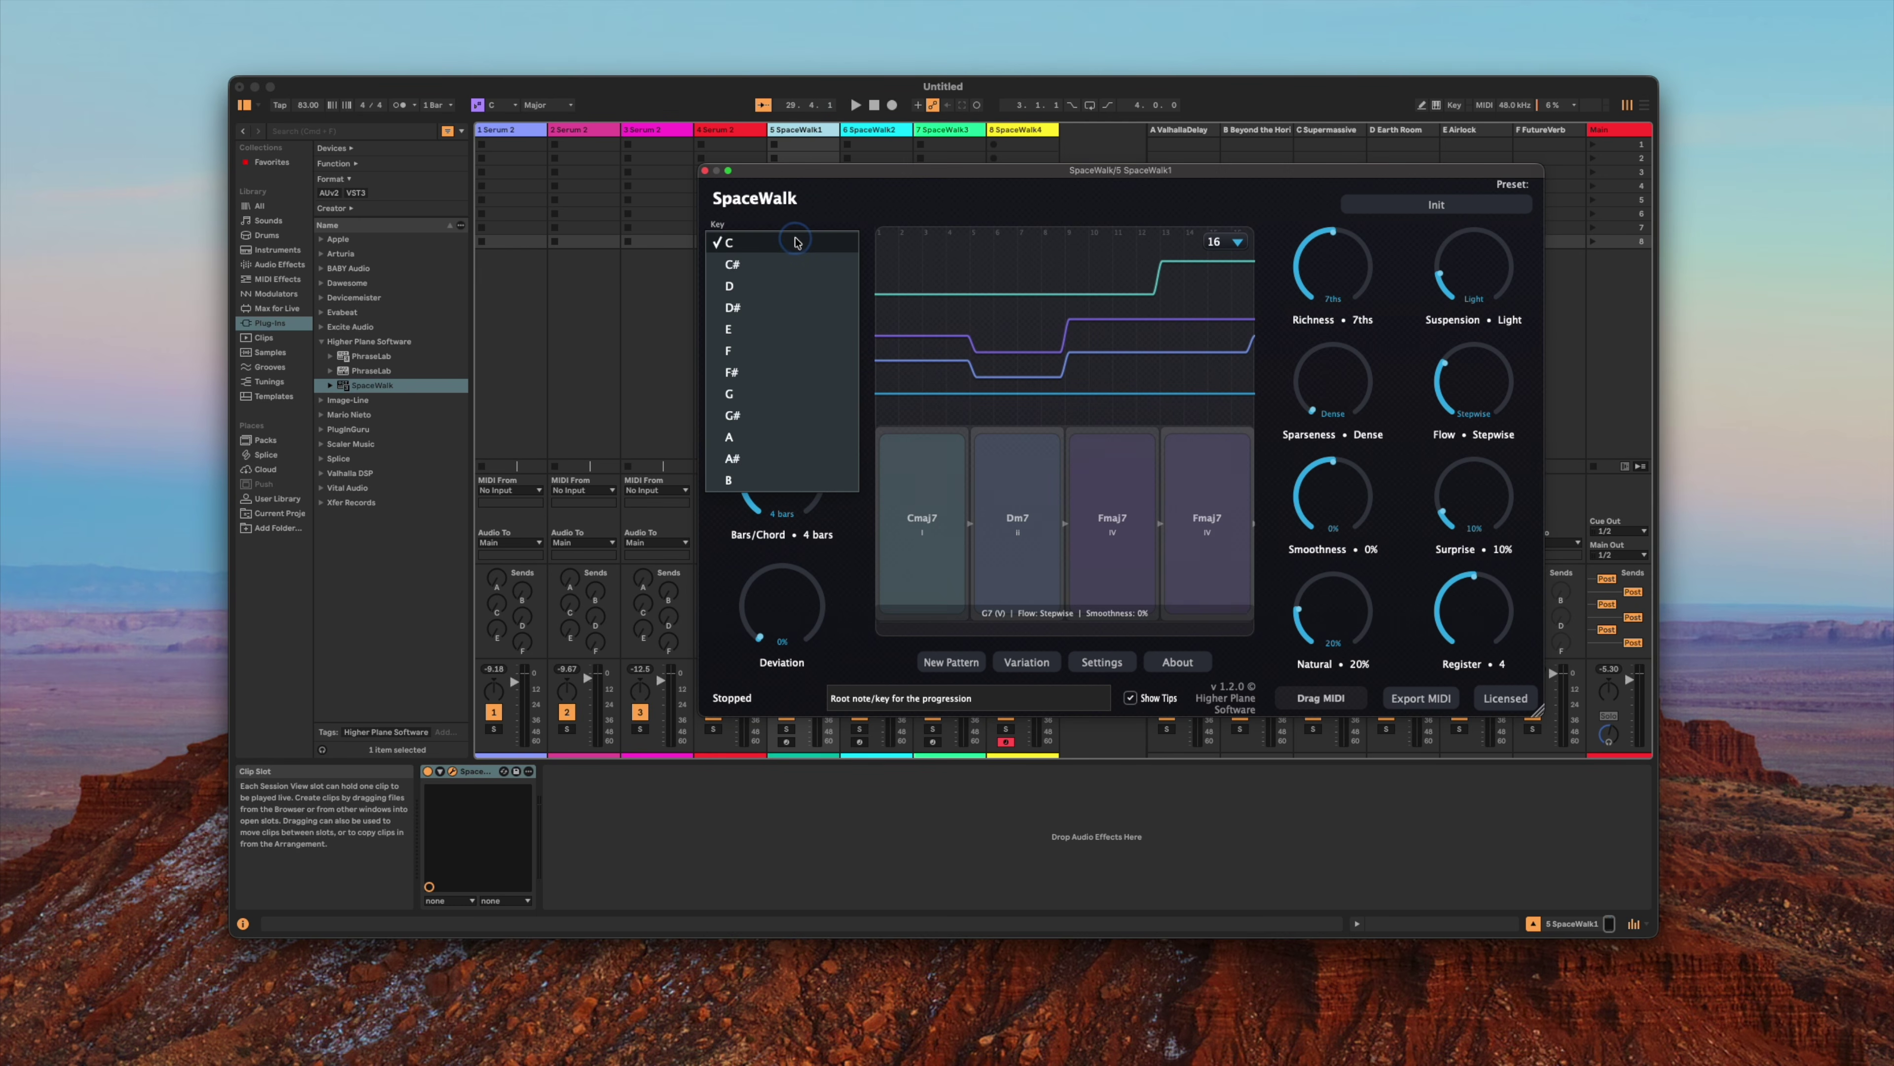
{"action": "left_click", "coordinate": [752, 373]}
{"action": "left_click", "coordinate": [776, 287]}
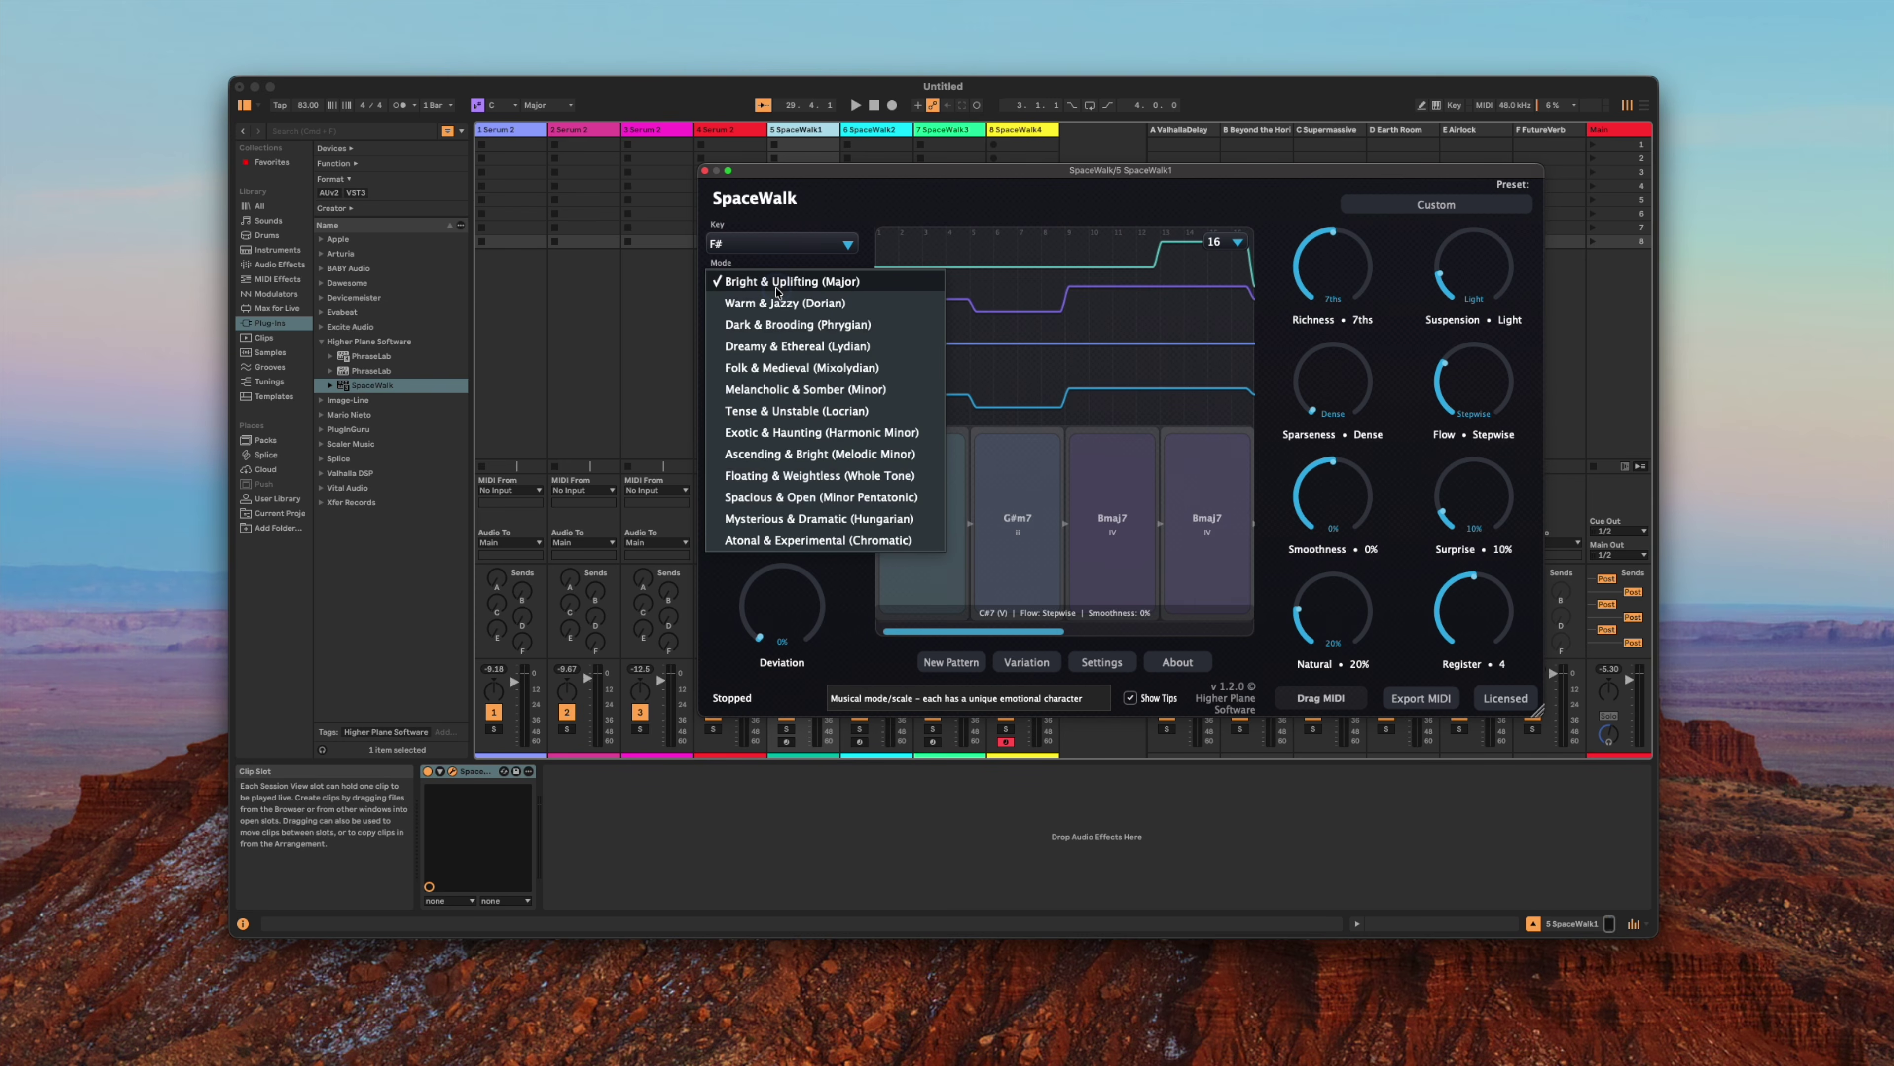
{"action": "left_click", "coordinate": [809, 392]}
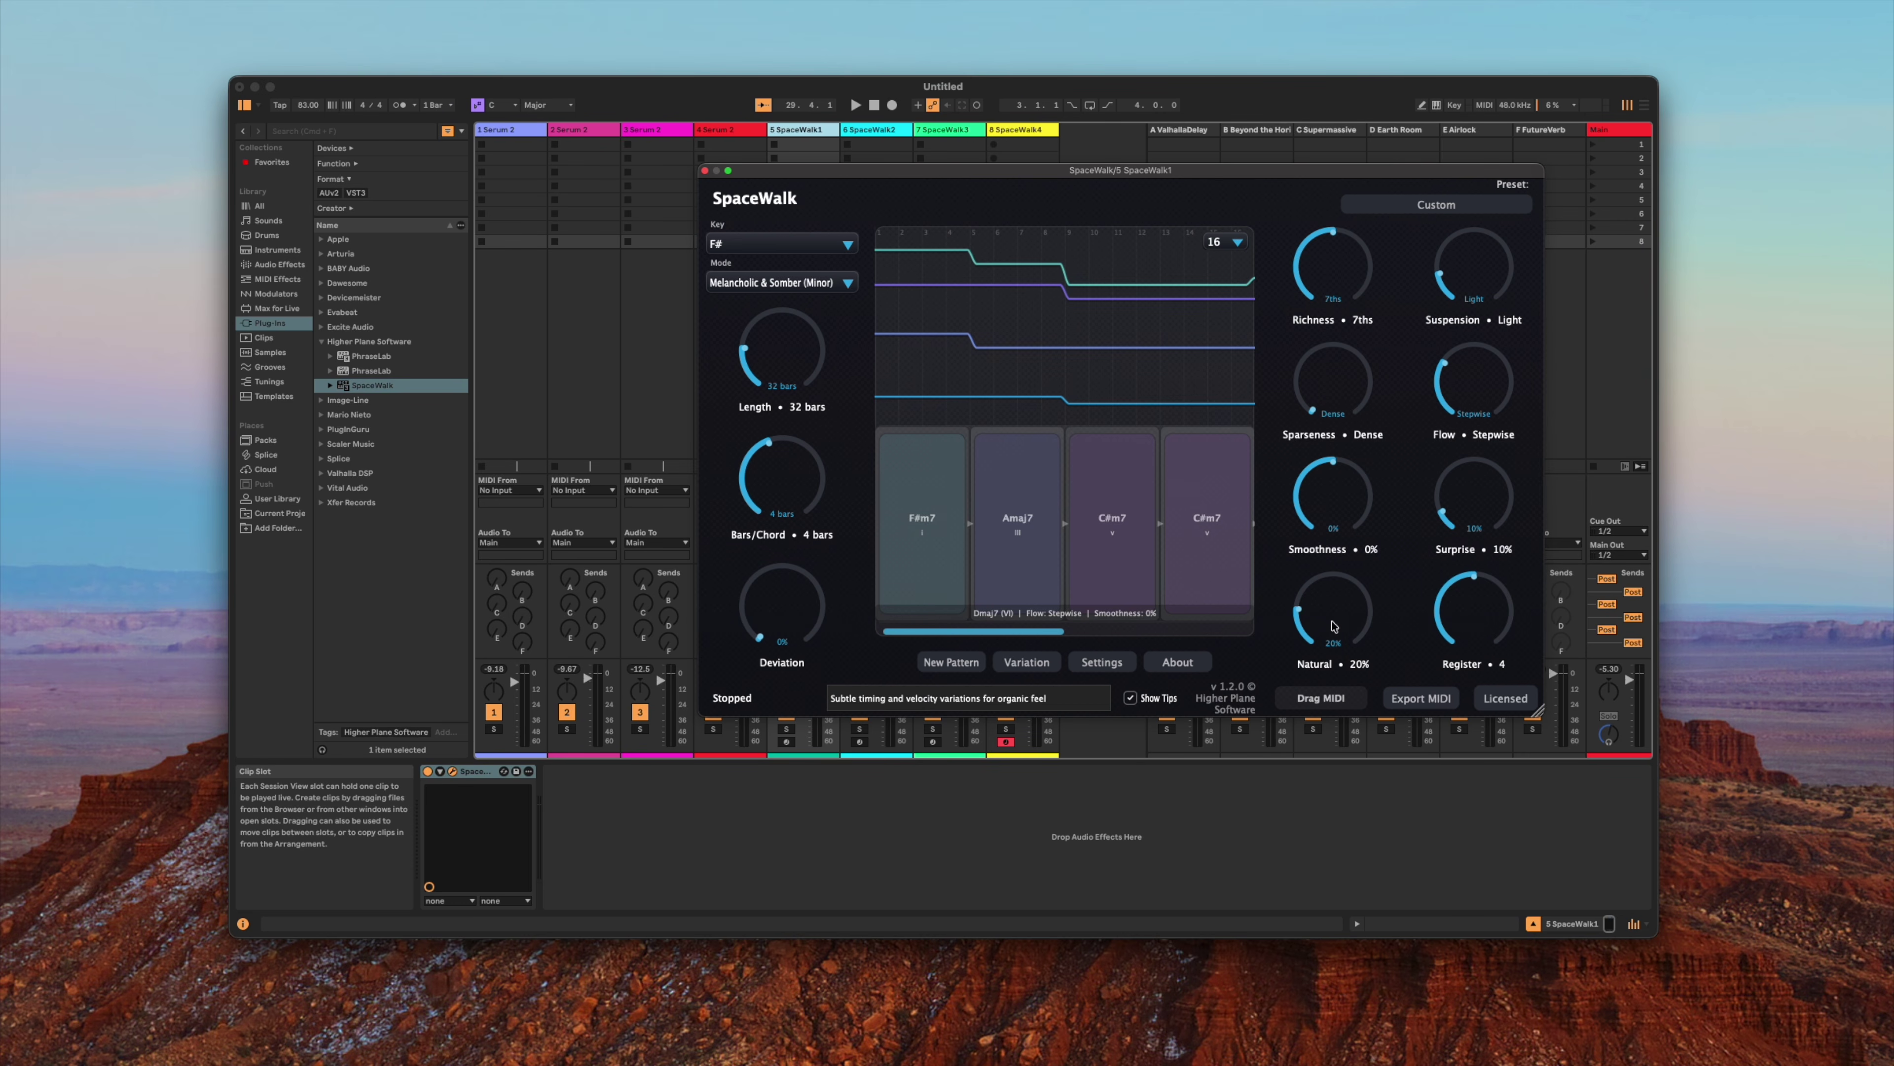
Set SpaceWalk1's Richness to Triads and Sparseness to Full, and generate a new chord pattern.
{"action": "left_click", "coordinate": [962, 663]}
{"action": "left_click_drag", "start_coordinate": [1333, 269], "coordinate": [1351, 306]}
{"action": "mouse_move", "coordinate": [1353, 365]}
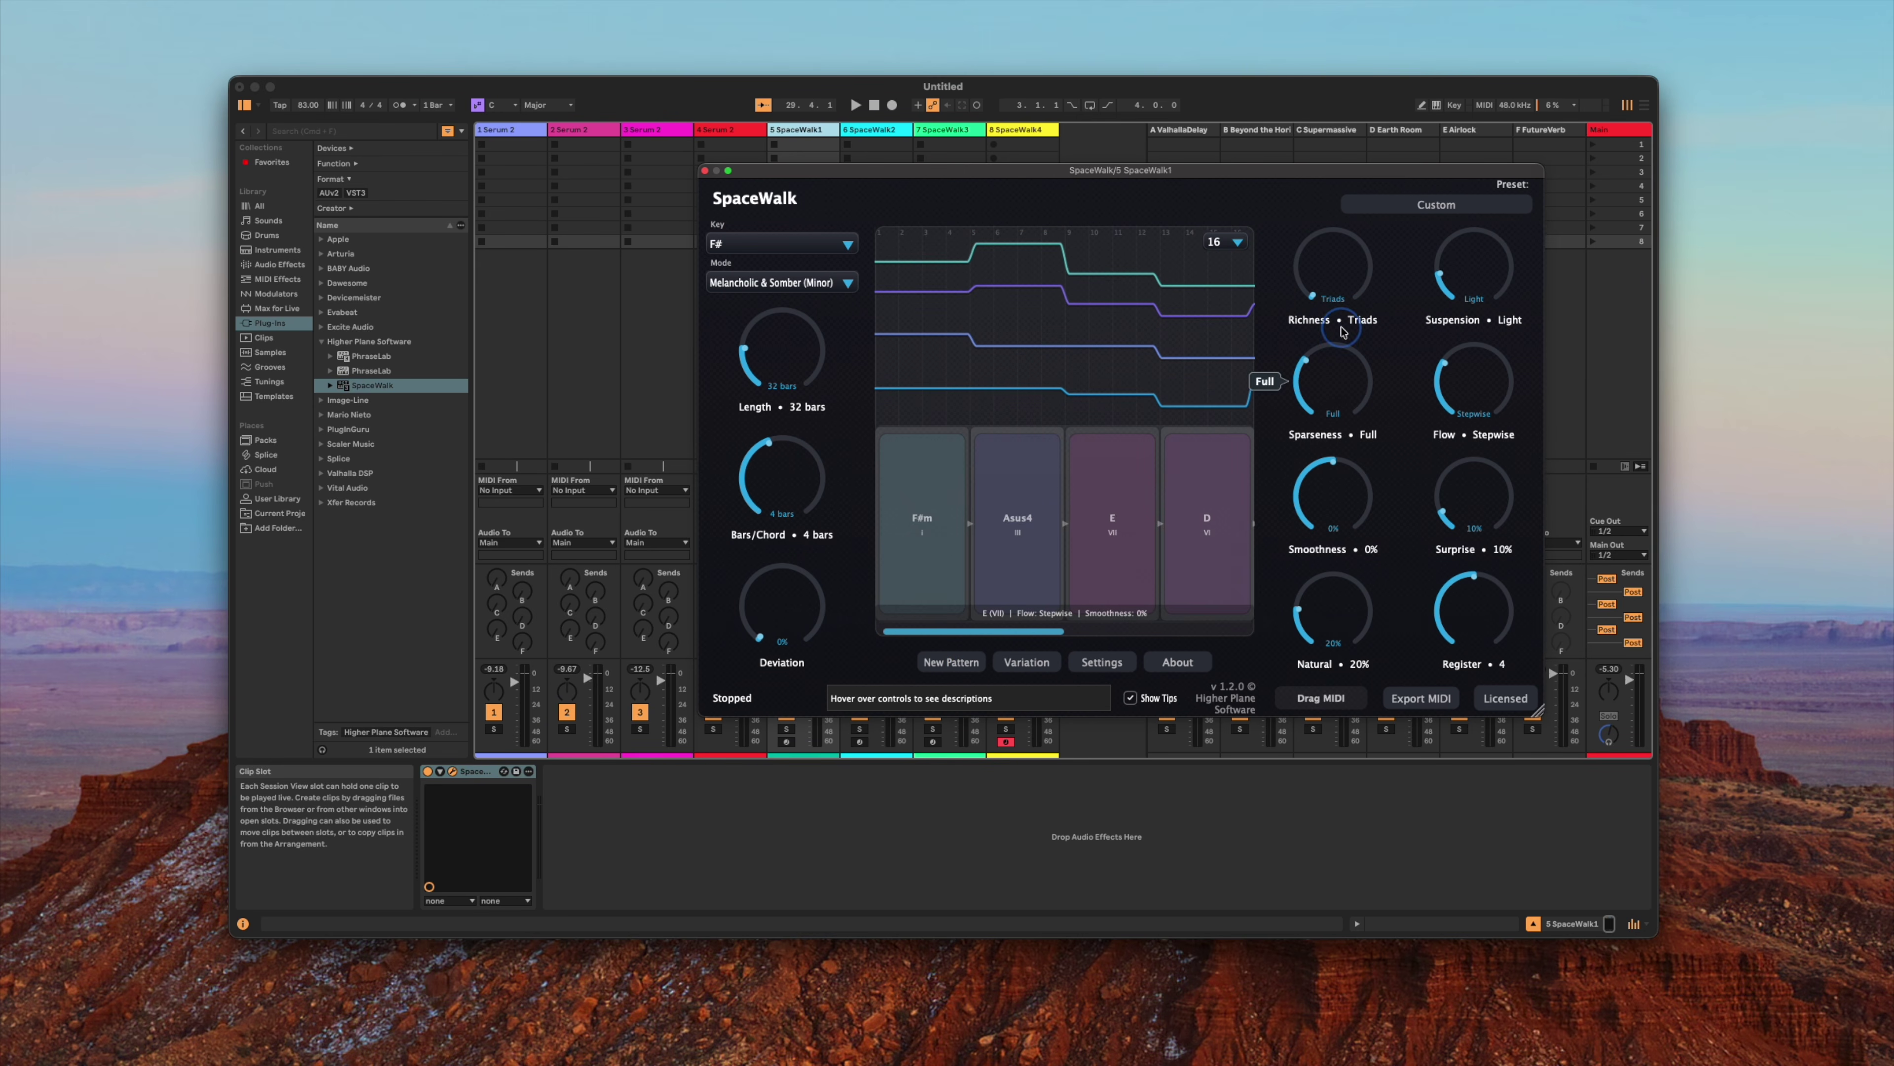
{"action": "left_click", "coordinate": [952, 661]}
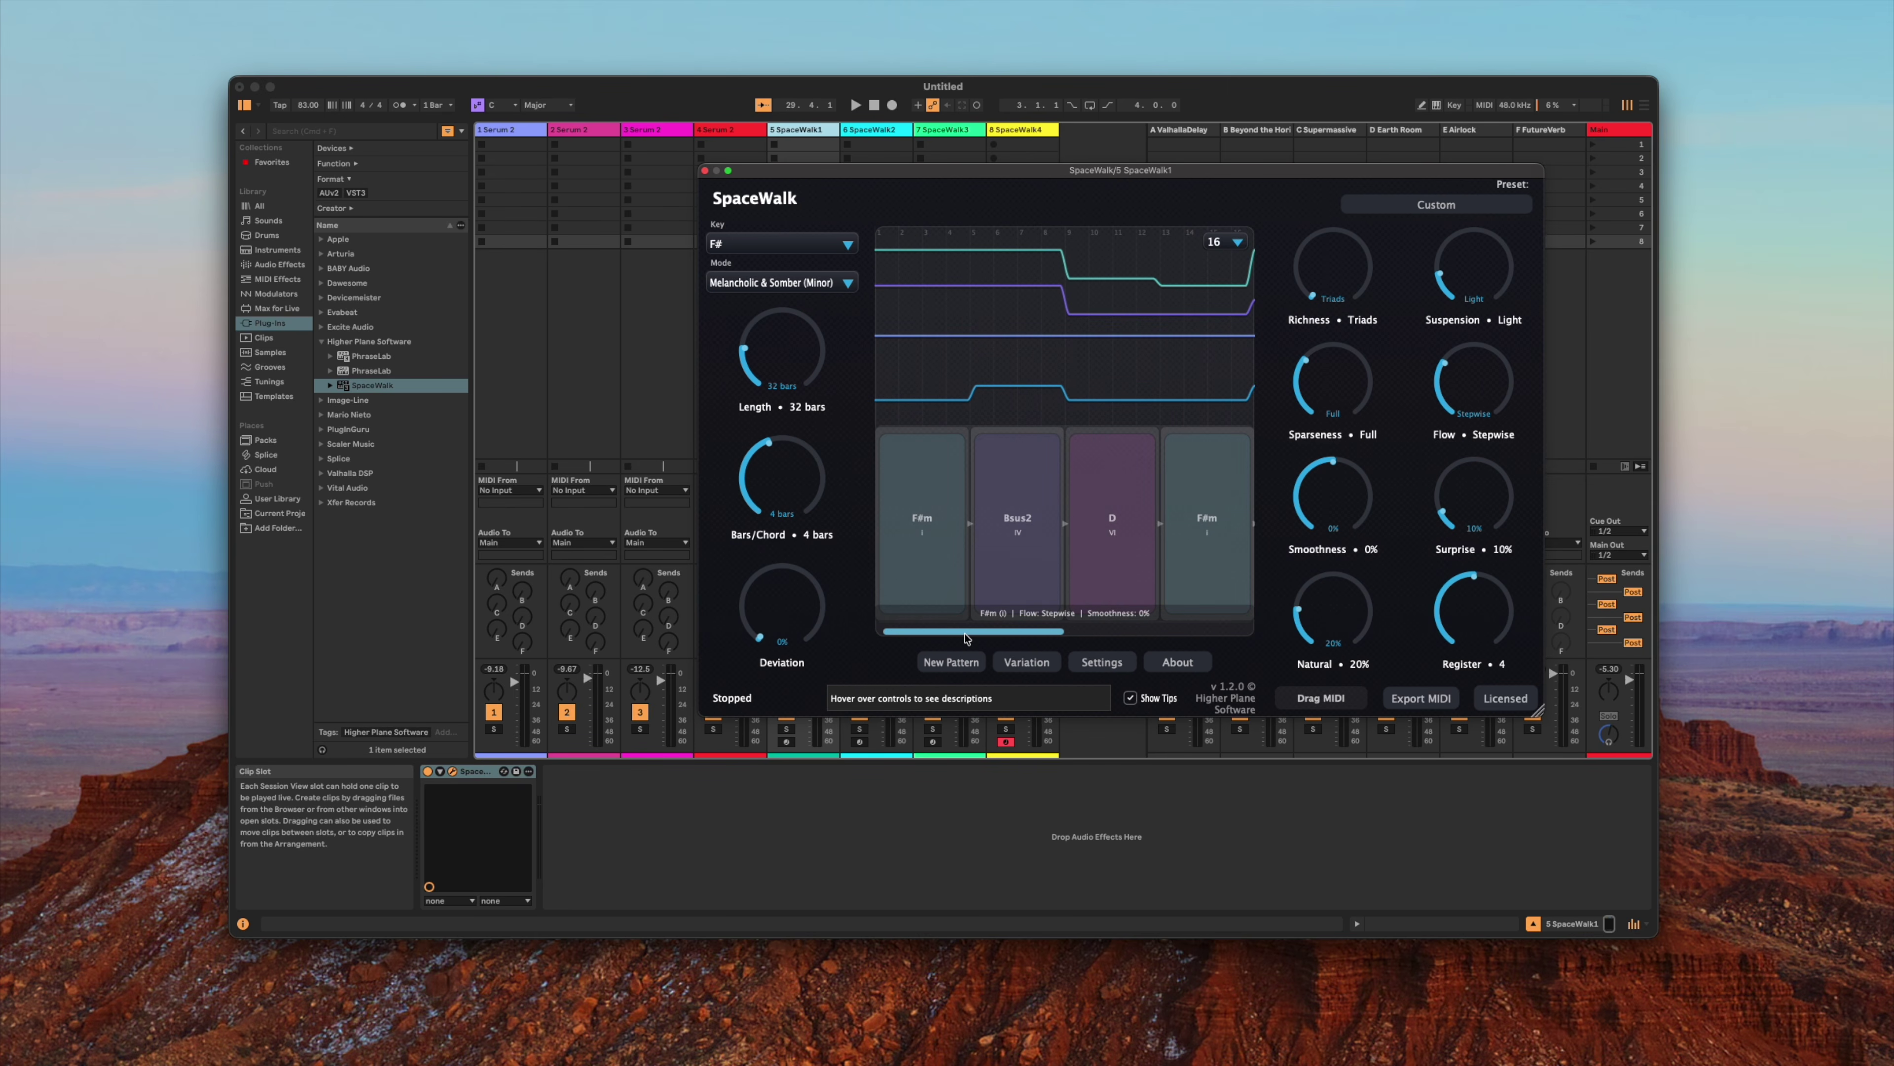
Configure SpaceWalk1 with Per-Voice MIDI channels, switching Tenor, Alto and Soprano off so only Bass remains on Ch 1, and make it the multi-instance sync Leader.
{"action": "left_click", "coordinate": [1105, 664]}
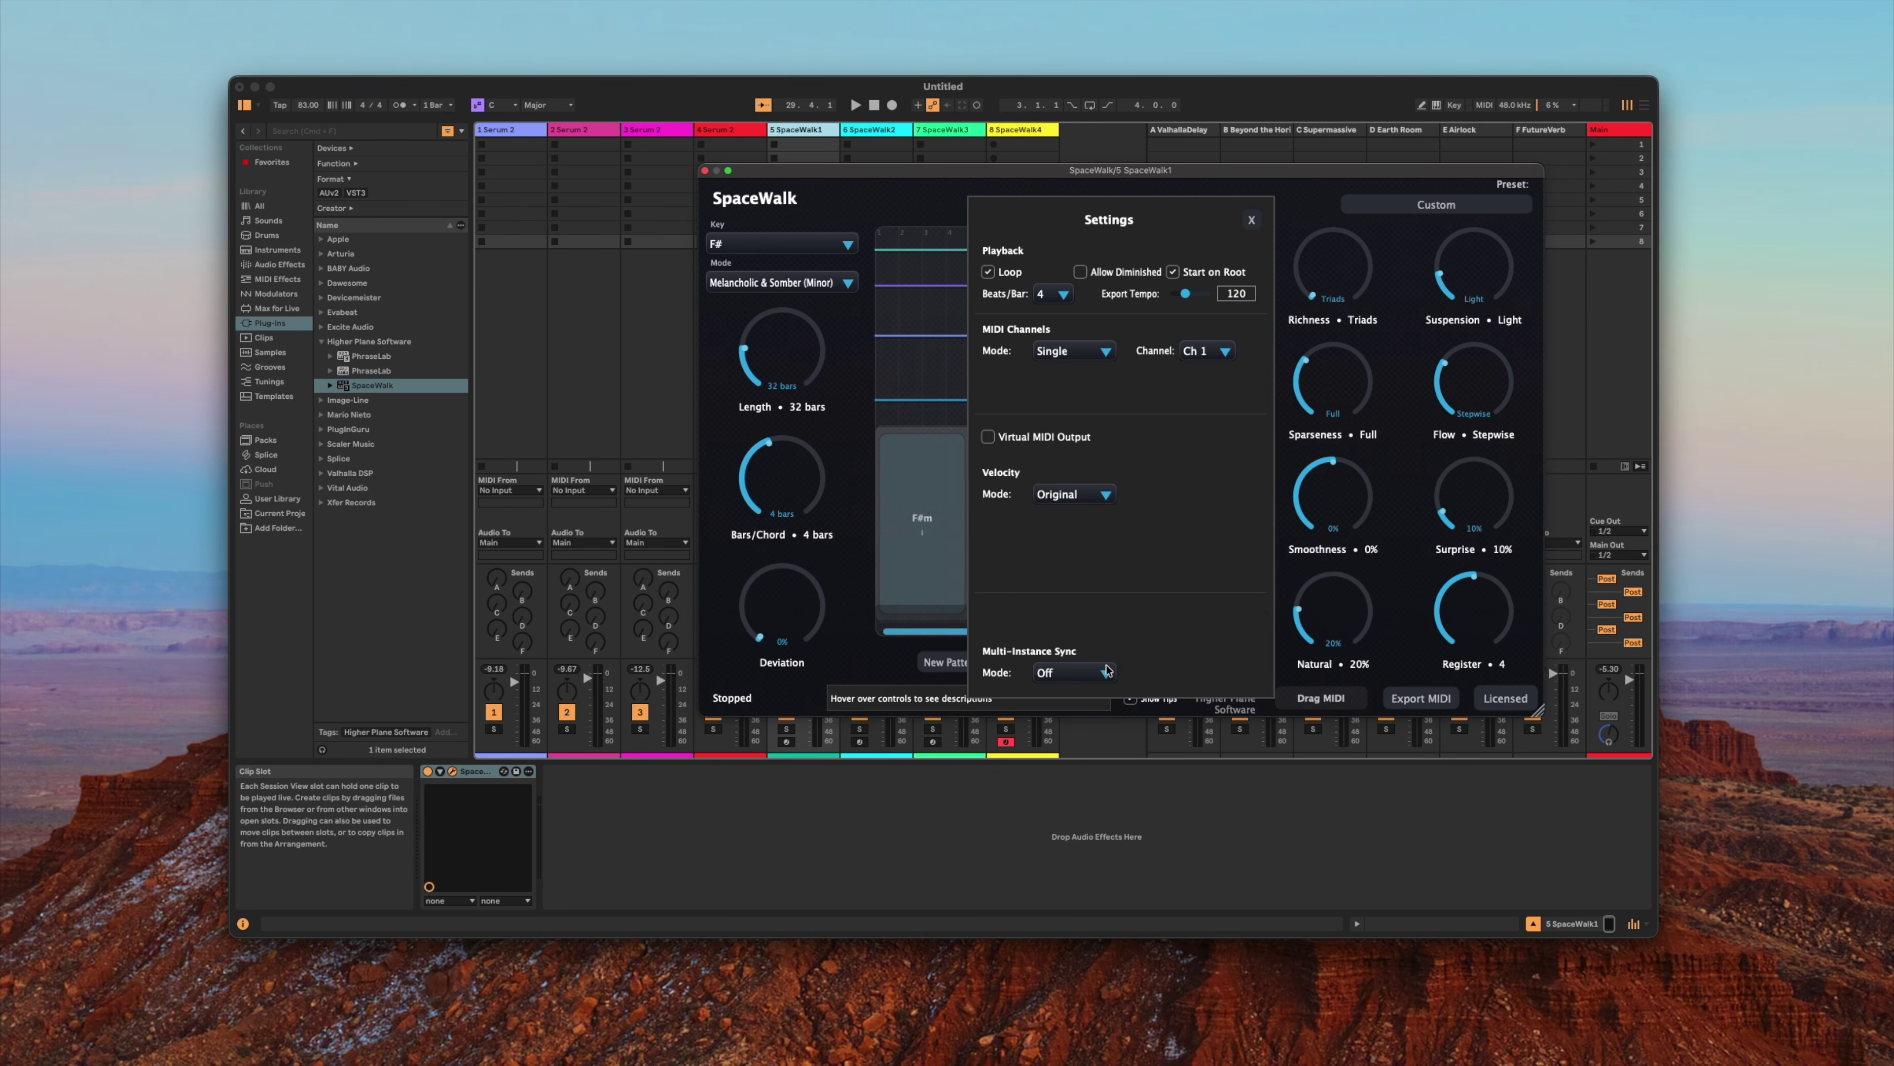
{"action": "left_click", "coordinate": [1068, 353]}
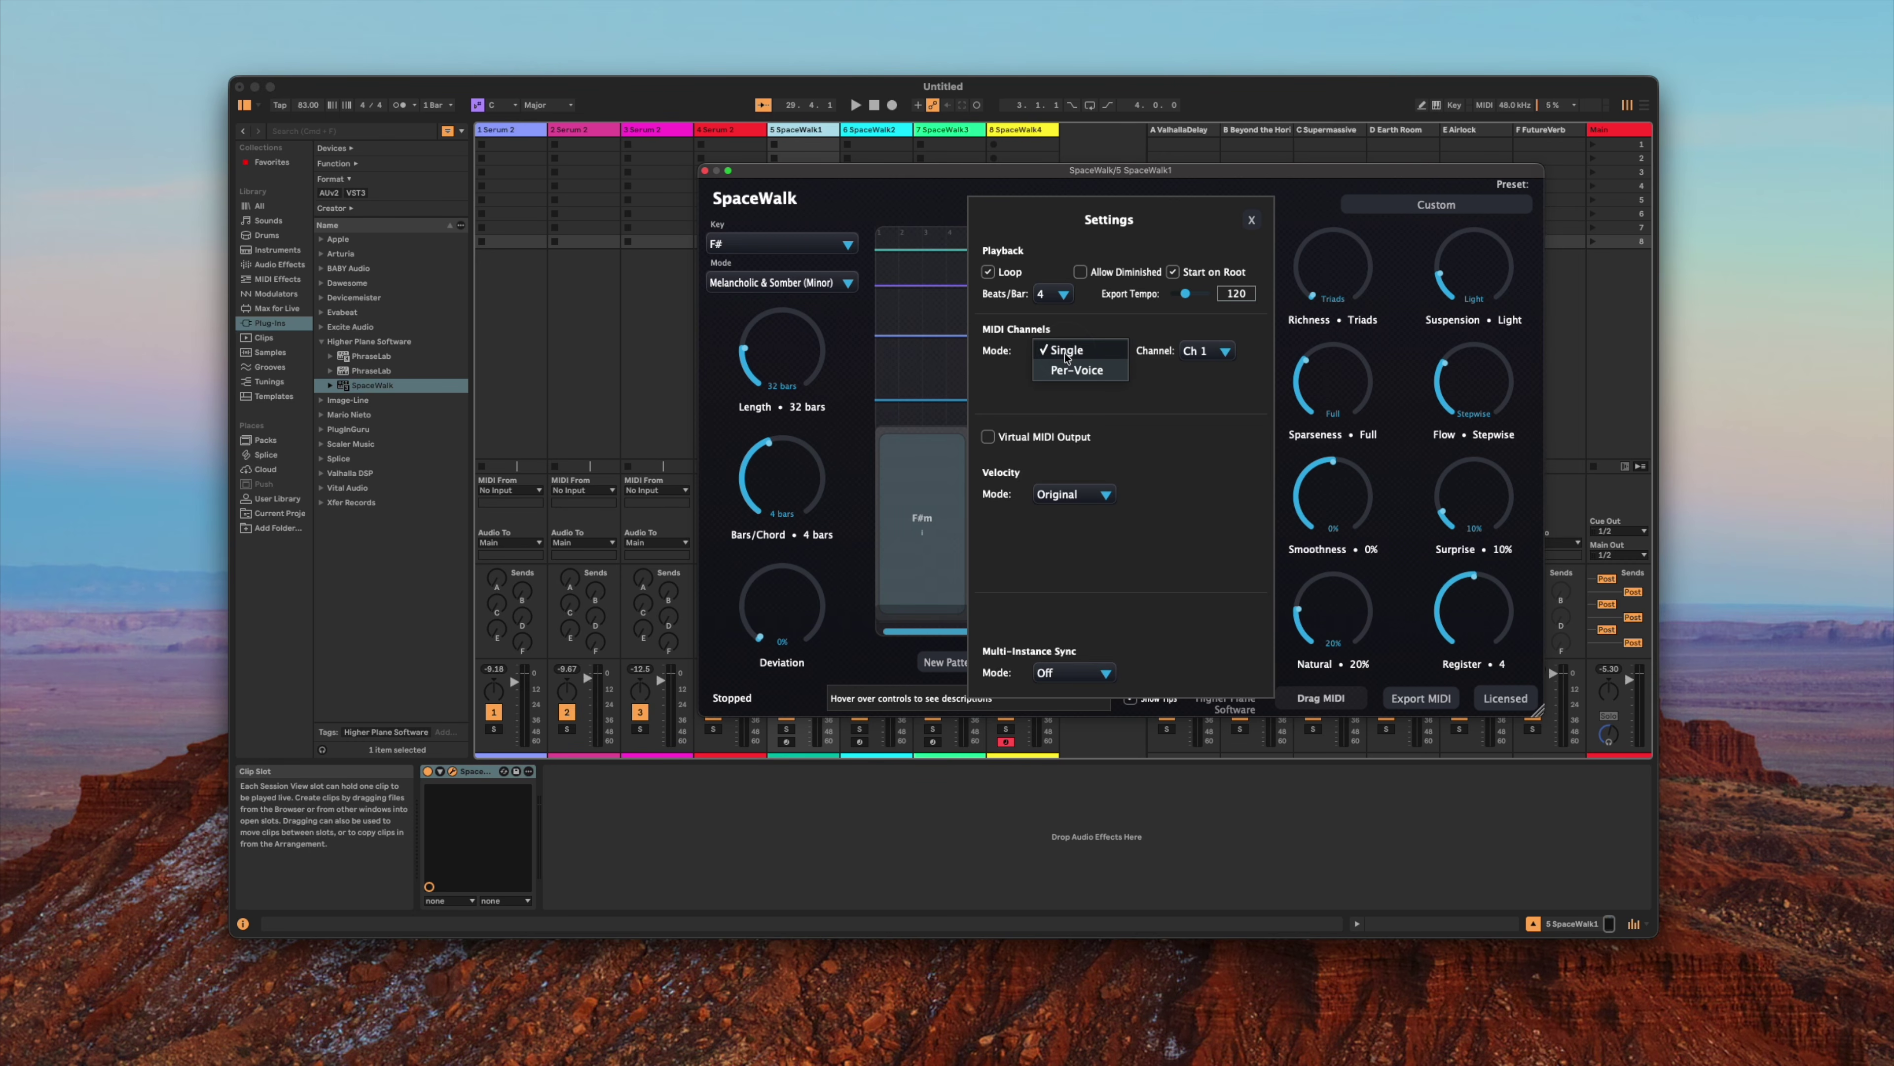
{"action": "left_click", "coordinate": [1067, 370]}
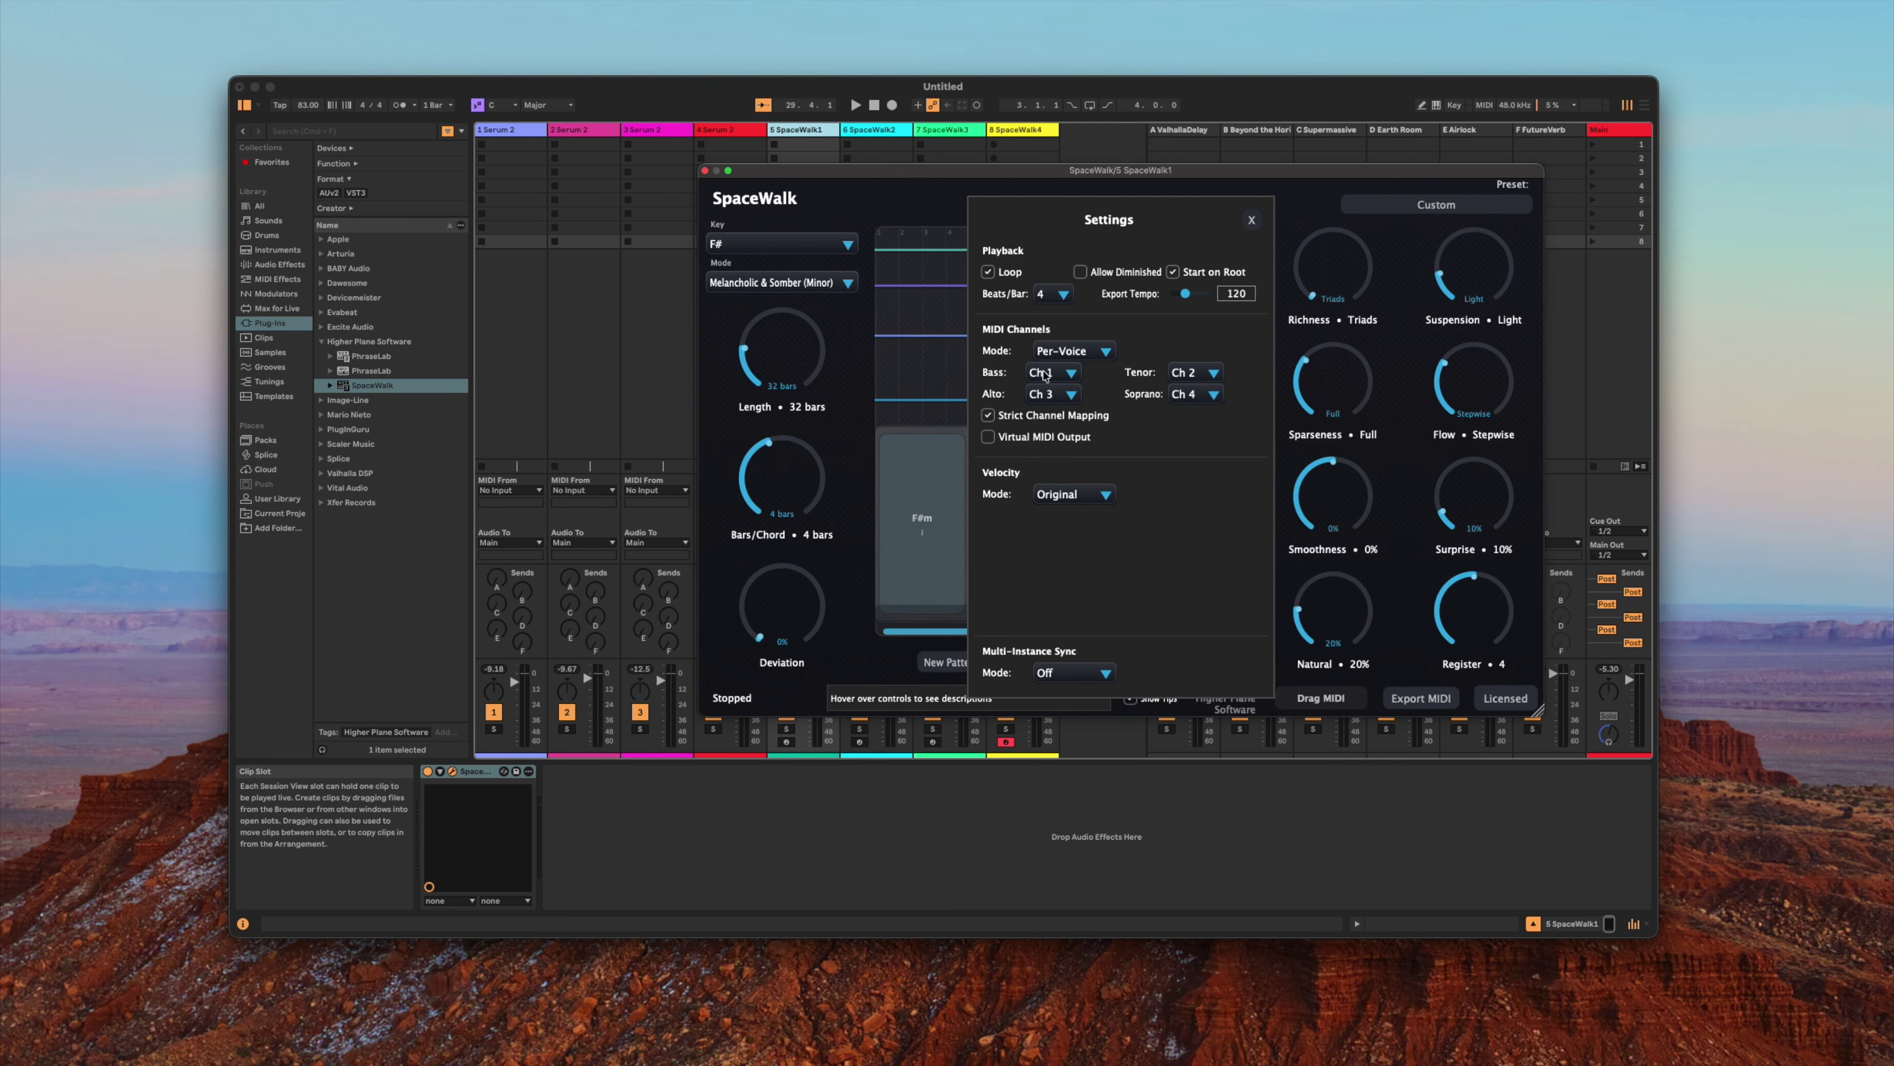
{"action": "left_click", "coordinate": [1177, 379]}
{"action": "left_click", "coordinate": [1193, 332]}
{"action": "left_click", "coordinate": [1057, 396]}
{"action": "left_click", "coordinate": [1052, 333]}
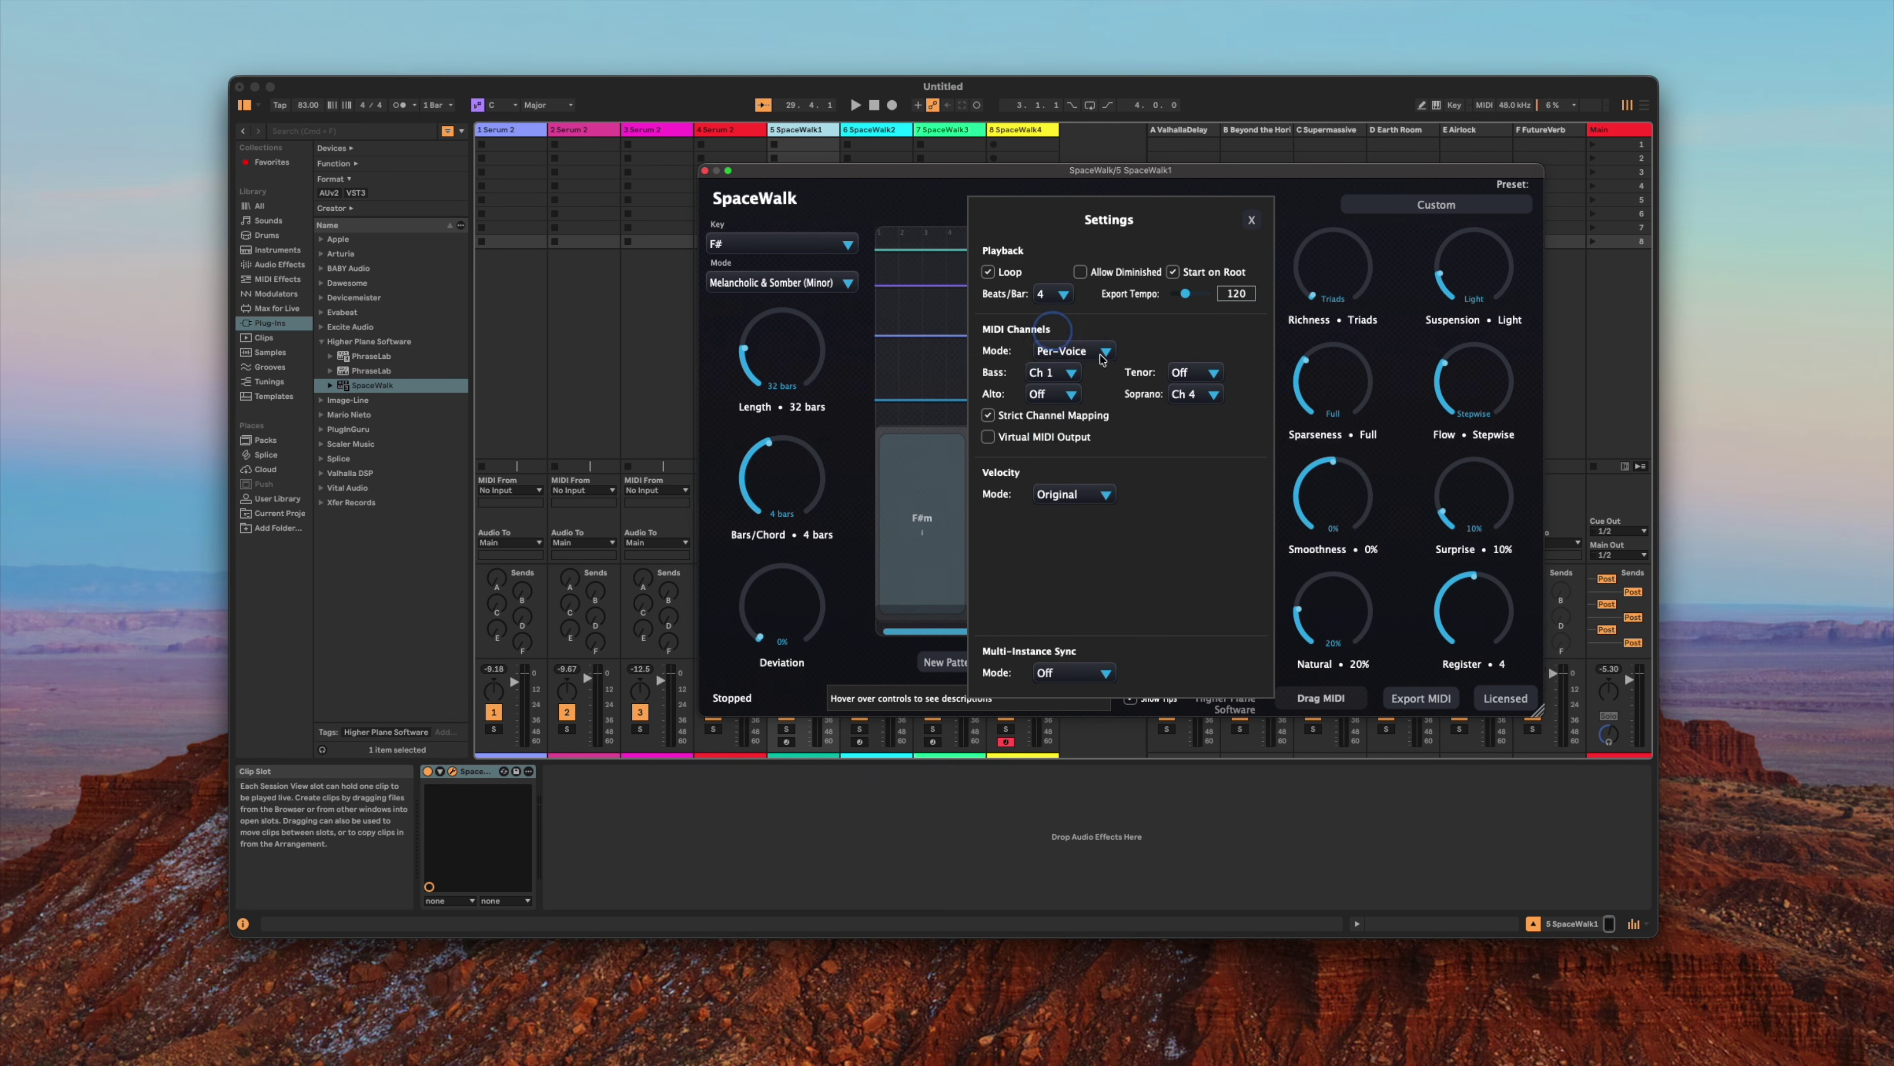
{"action": "left_click", "coordinate": [1182, 399]}
{"action": "left_click", "coordinate": [1186, 317]}
{"action": "left_click", "coordinate": [1092, 673]}
{"action": "left_click", "coordinate": [1071, 692]}
Configure SpaceWalk2 with Per-Voice MIDI channels, switching Bass, Alto and Soprano off so only Tenor remains on Ch 2, and make it a sync Follower.
{"action": "left_click", "coordinate": [878, 131]}
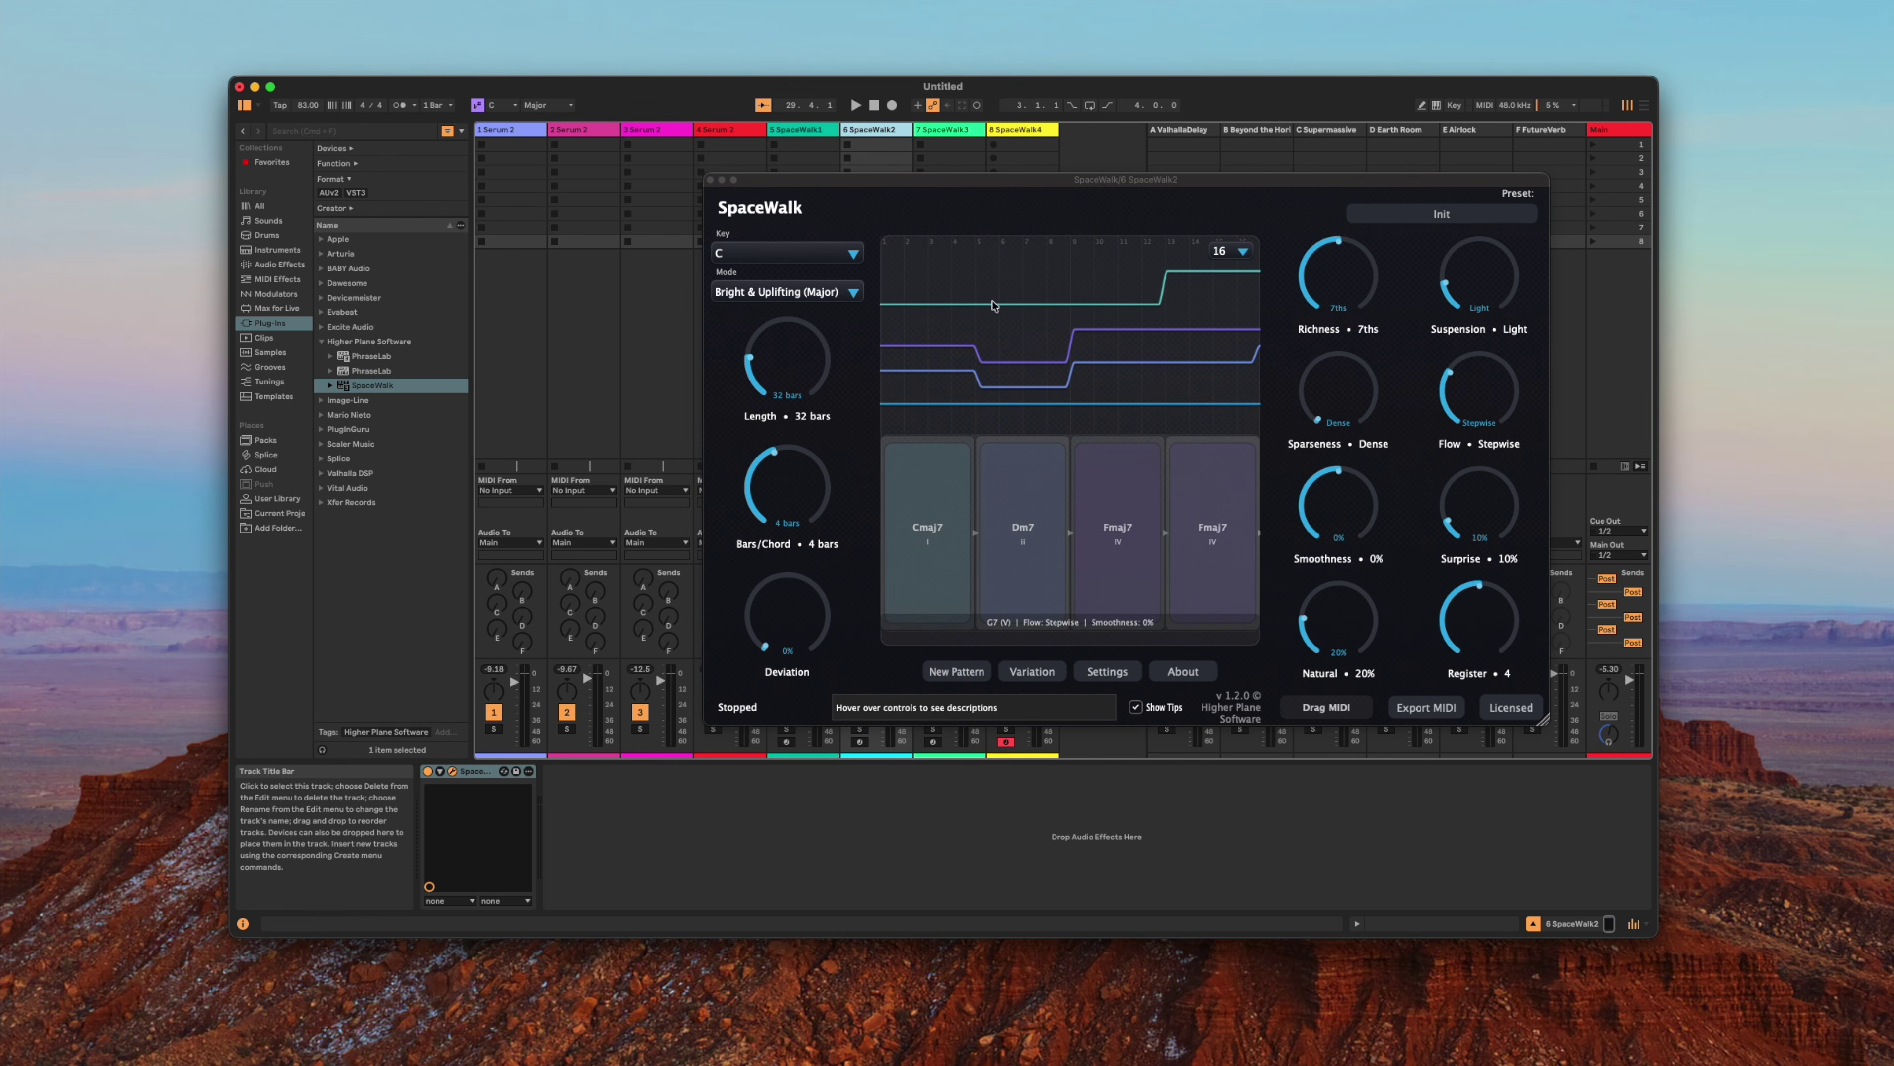
{"action": "left_click", "coordinate": [1109, 673]}
{"action": "left_click", "coordinate": [1072, 367]}
{"action": "left_click", "coordinate": [1069, 379]}
{"action": "left_click", "coordinate": [1067, 382]}
{"action": "left_click", "coordinate": [1137, 386]}
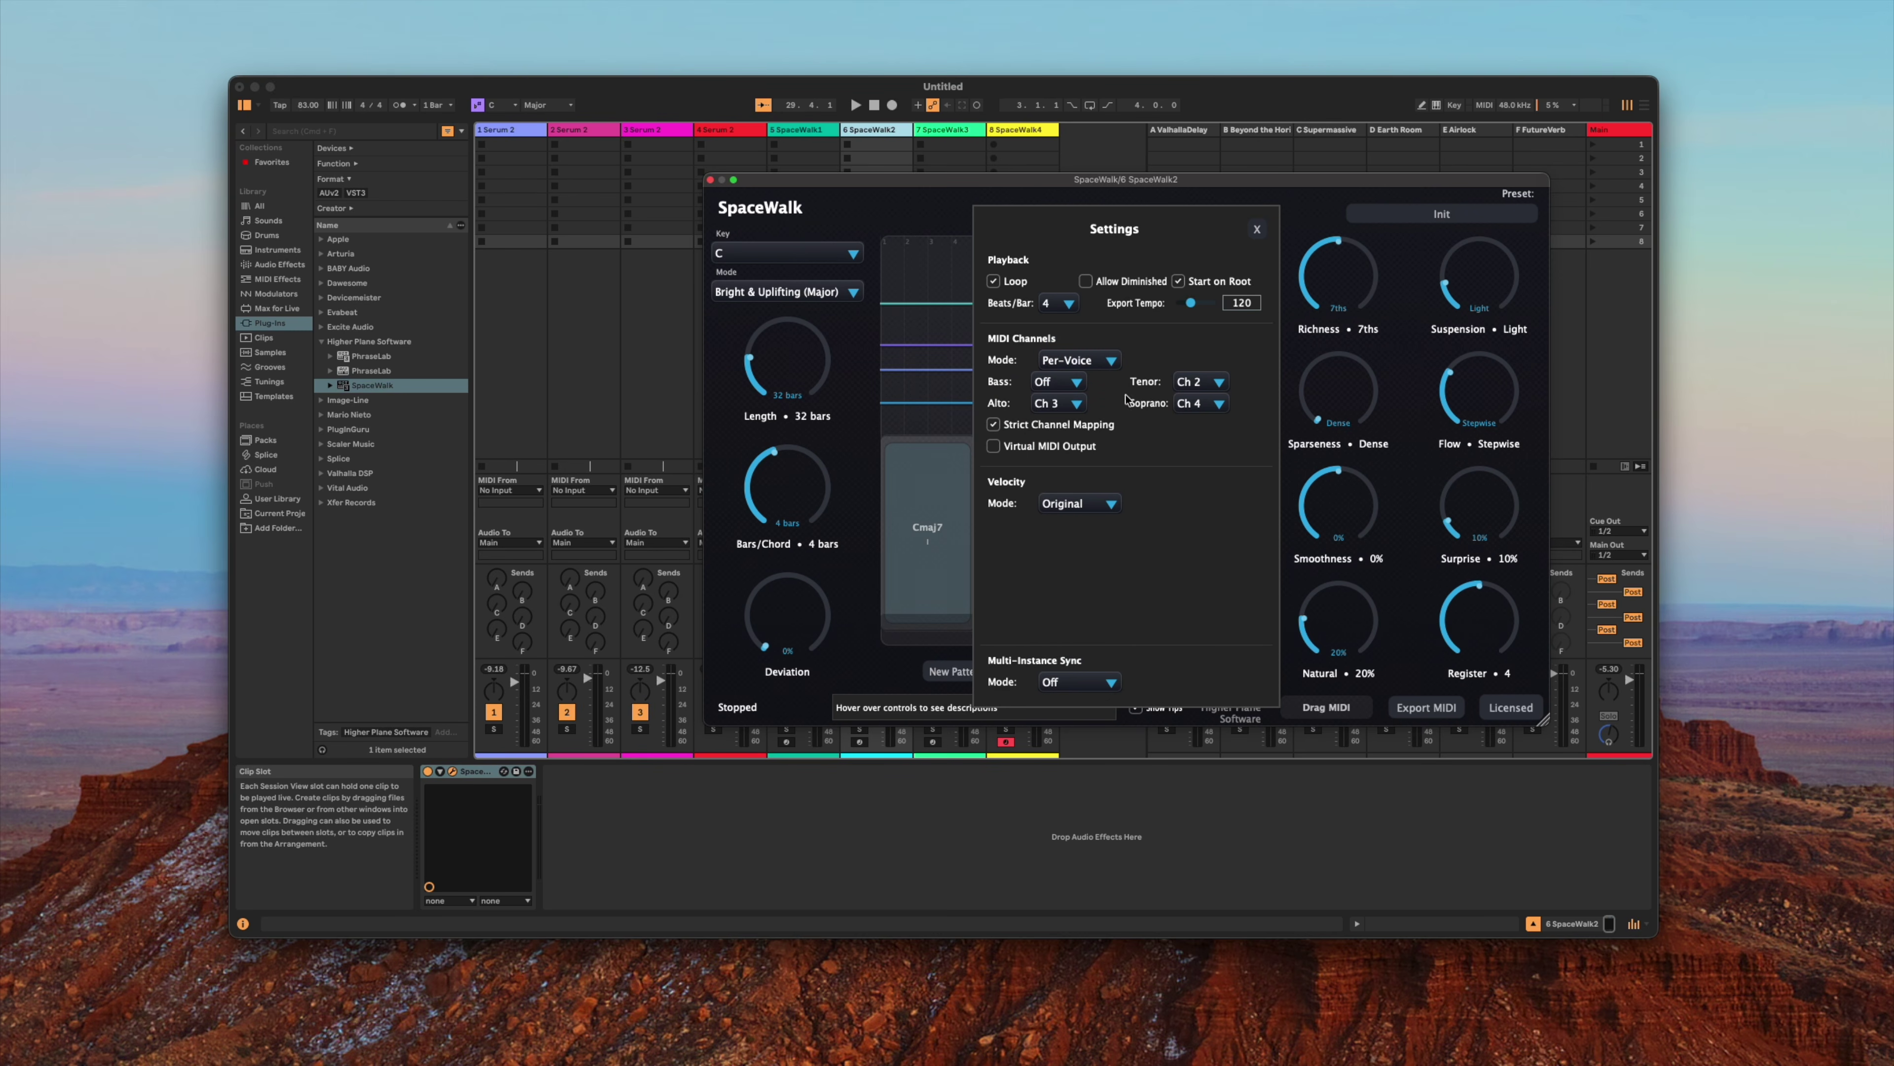
{"action": "left_click", "coordinate": [1060, 403]}
{"action": "left_click", "coordinate": [1059, 343]}
{"action": "left_click", "coordinate": [1195, 407]}
{"action": "left_click", "coordinate": [1206, 323]}
{"action": "left_click", "coordinate": [1068, 681]}
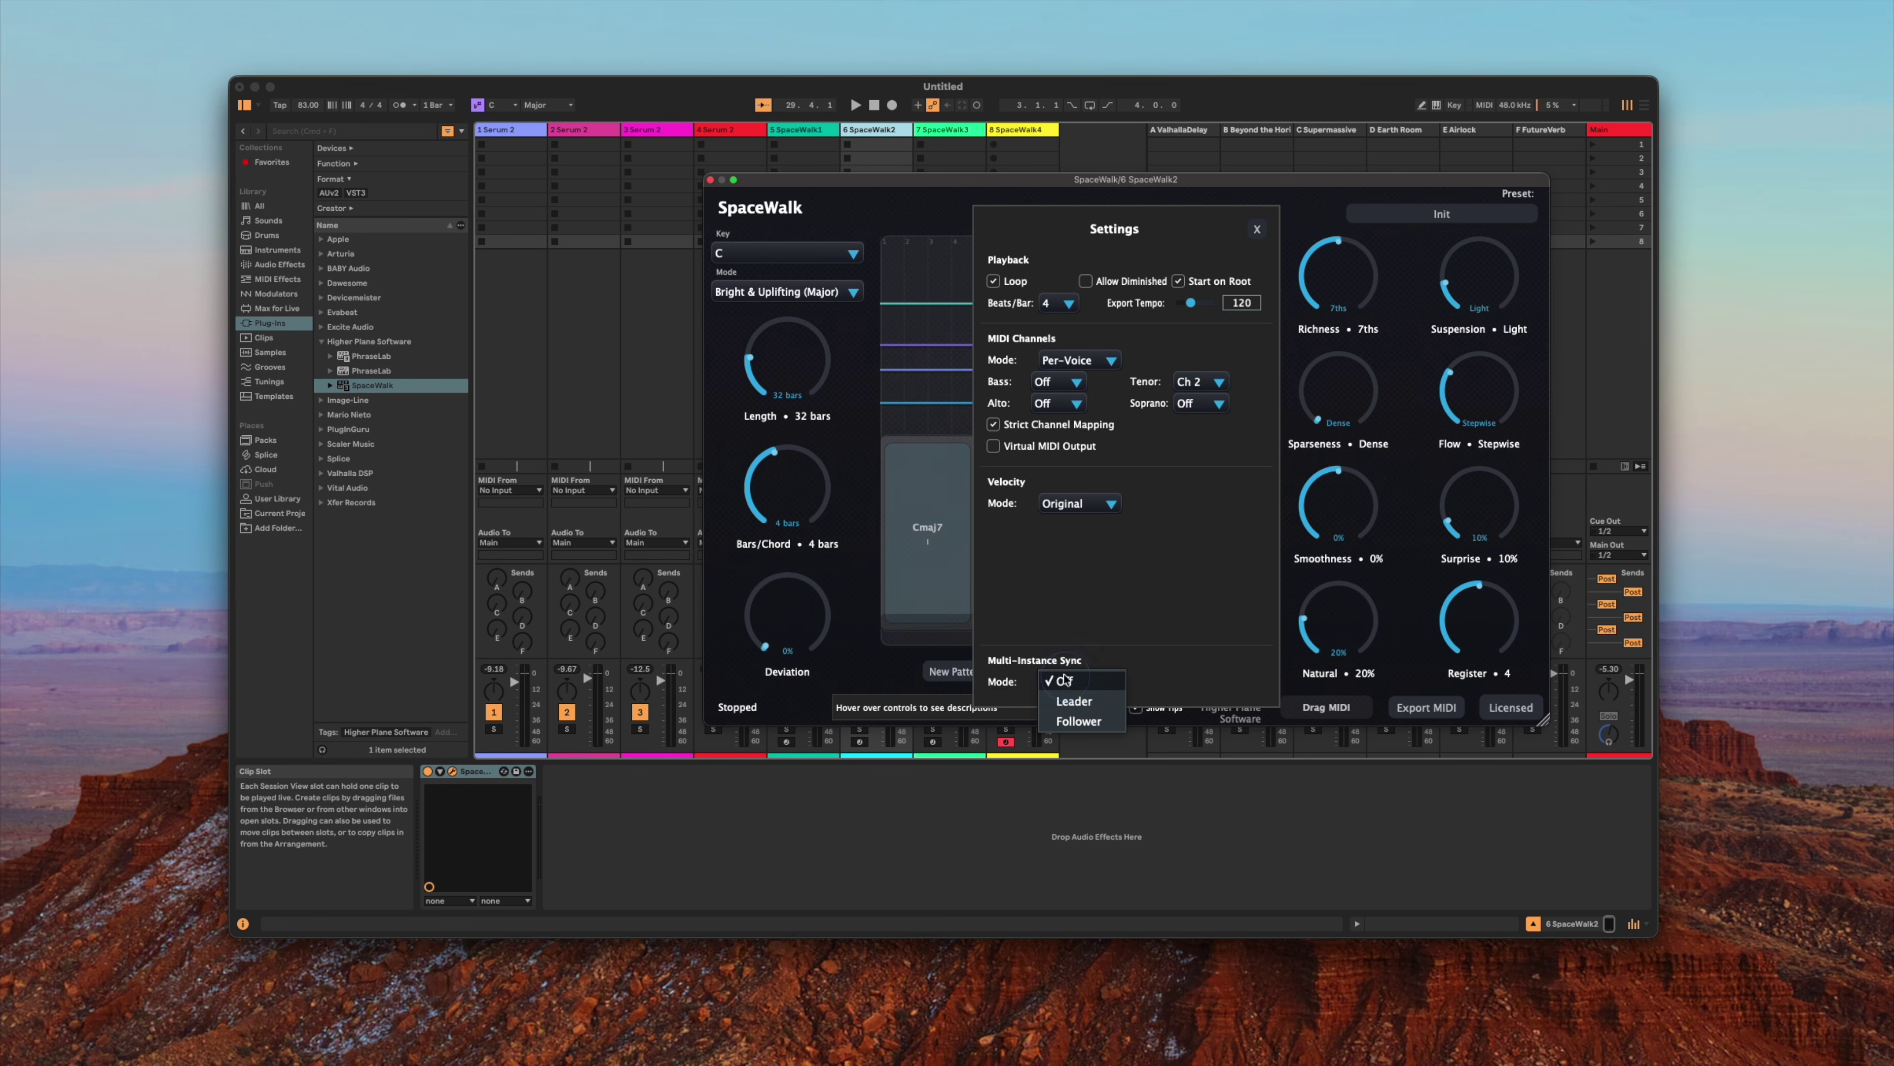
{"action": "left_click", "coordinate": [1072, 722]}
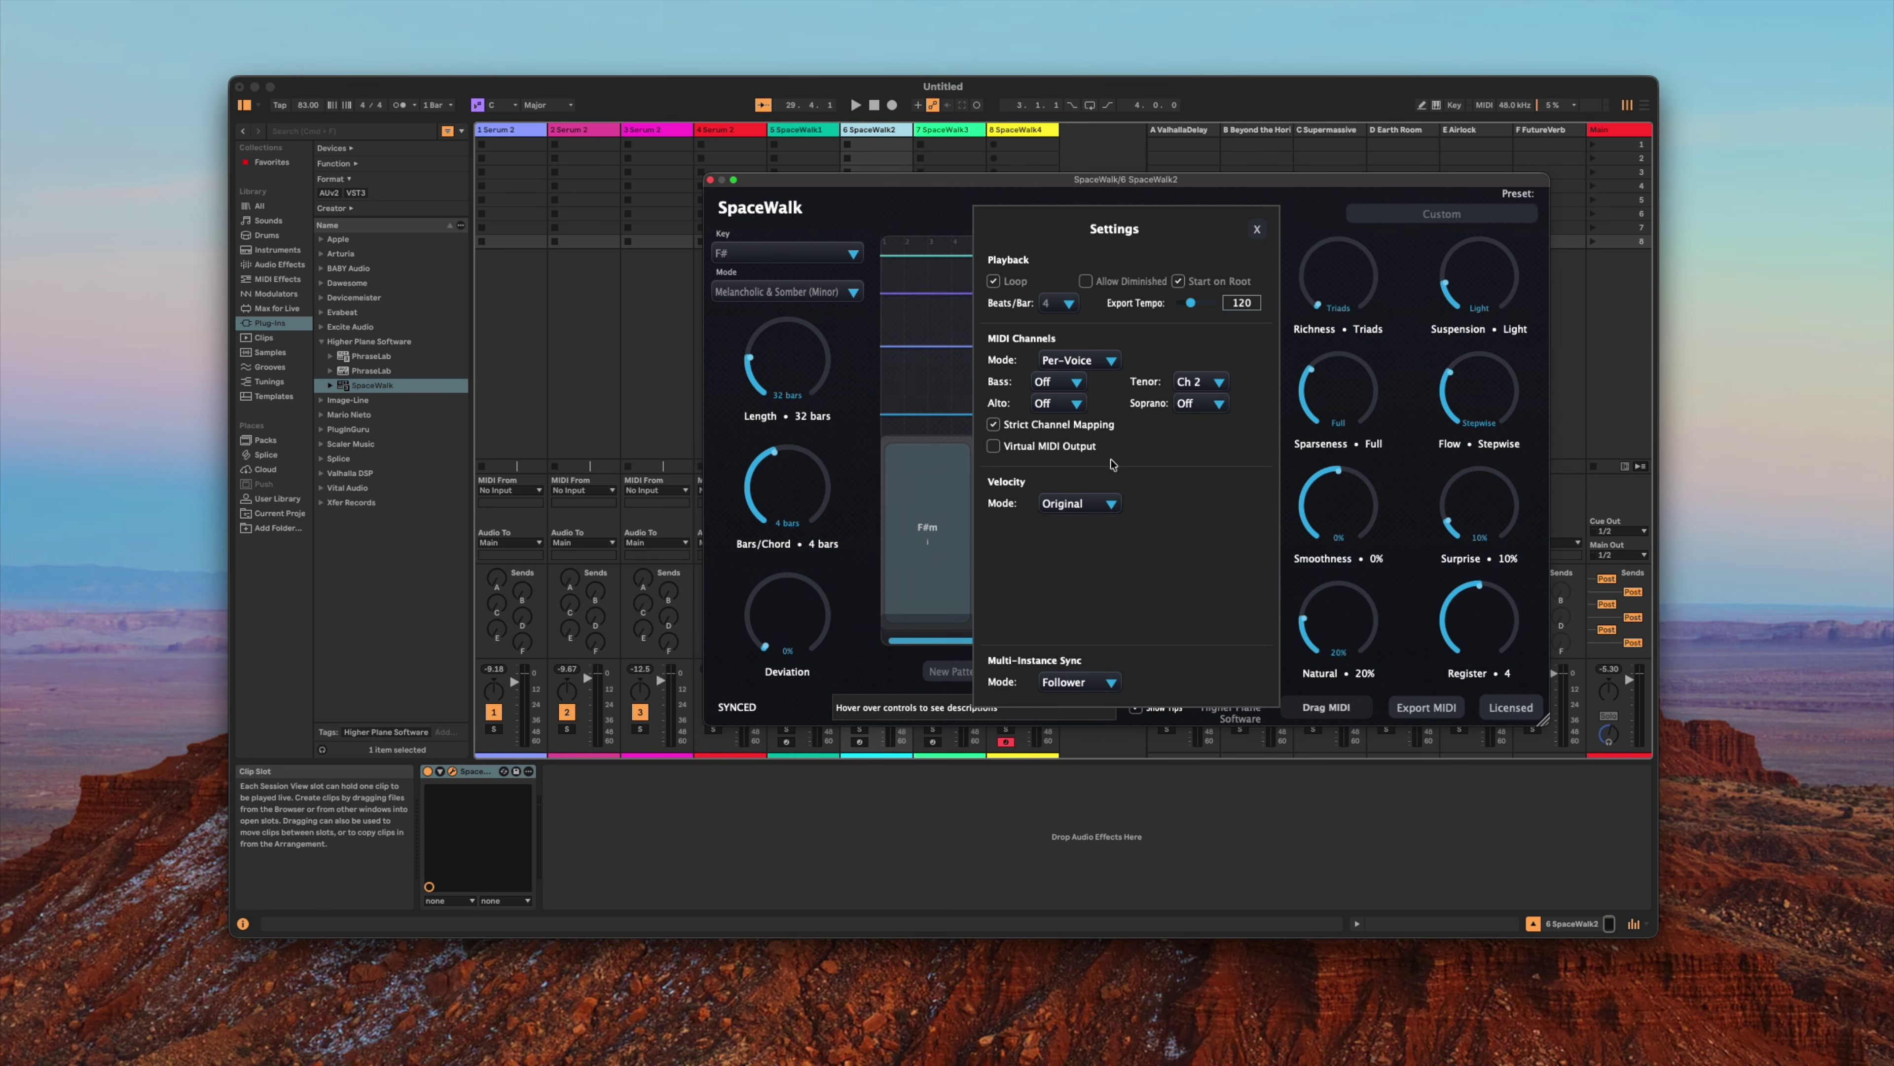
Configure SpaceWalk3 with Per-Voice MIDI channels, switching Bass, Tenor and Soprano off so only Alto remains on Ch 3, and make it a sync Follower.
{"action": "left_click", "coordinate": [939, 131]}
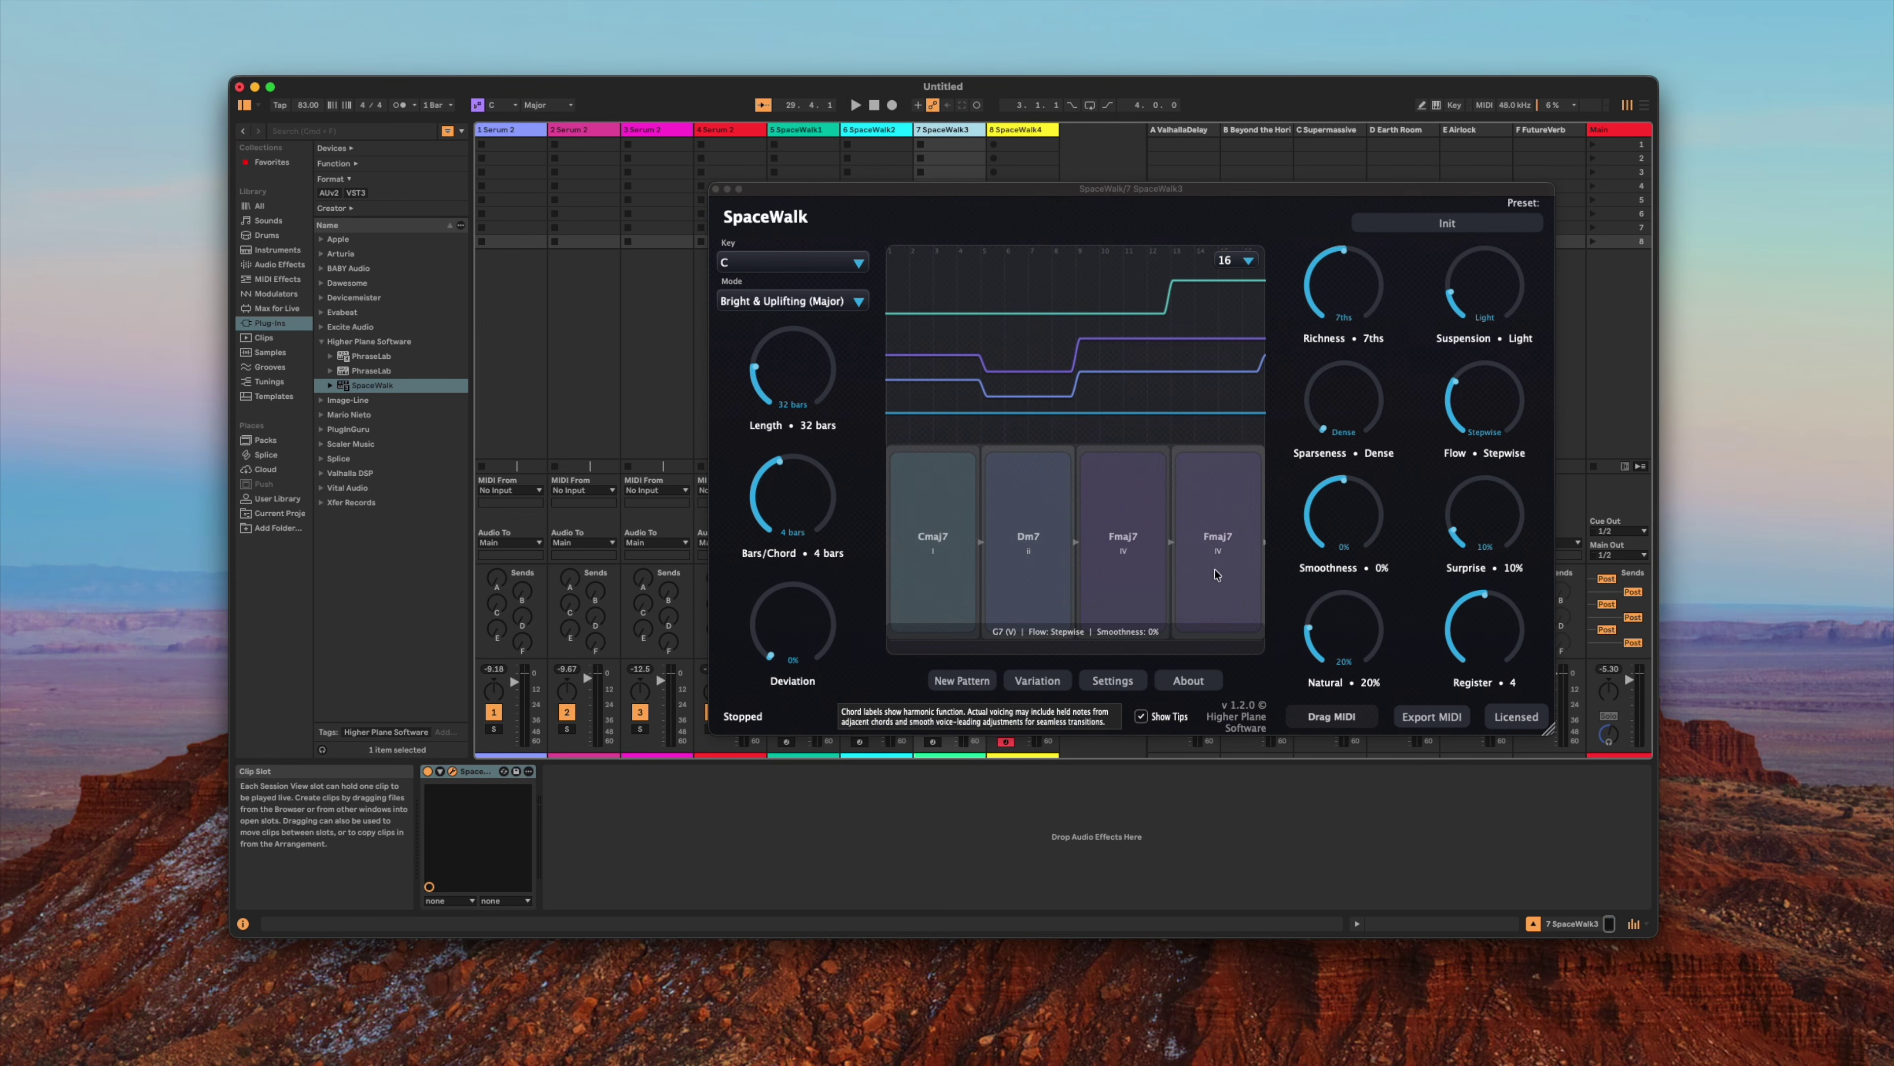
{"action": "left_click", "coordinate": [1116, 681]}
{"action": "left_click", "coordinate": [1097, 365]}
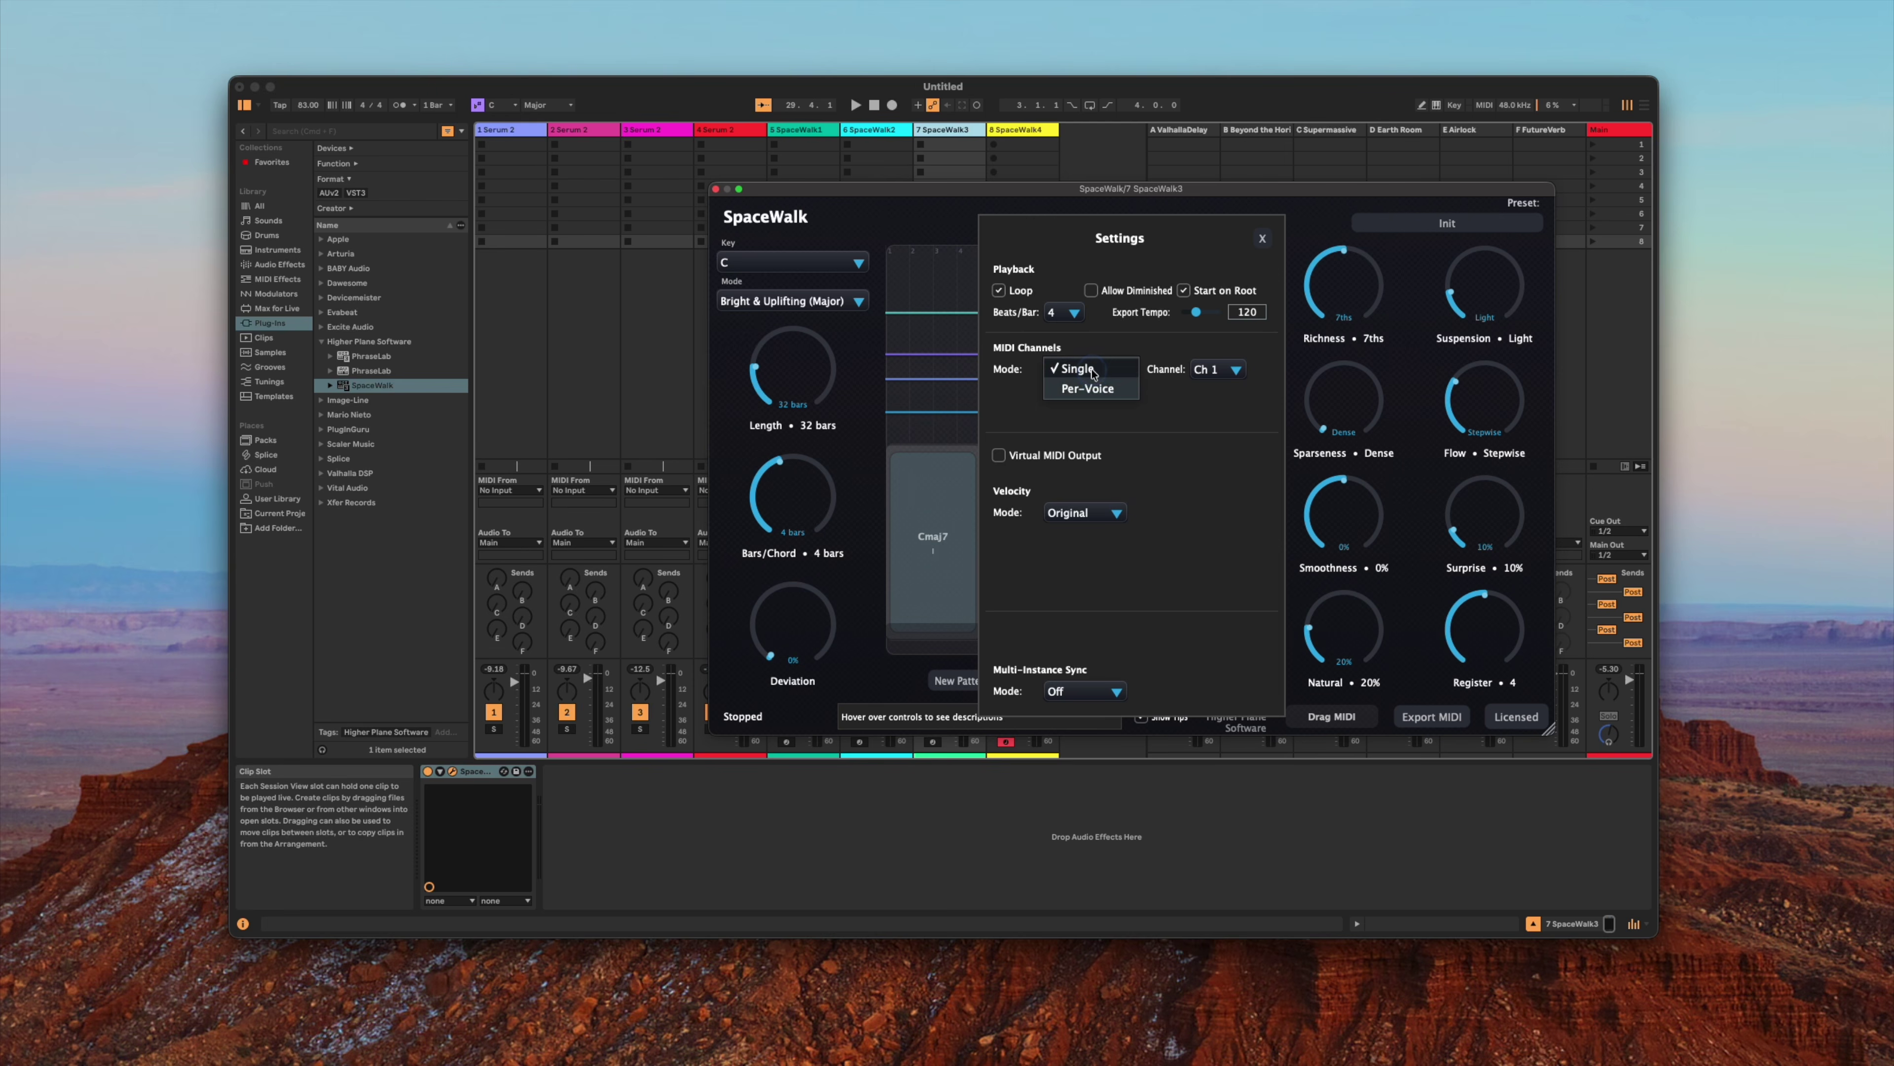
{"action": "left_click", "coordinate": [1089, 392]}
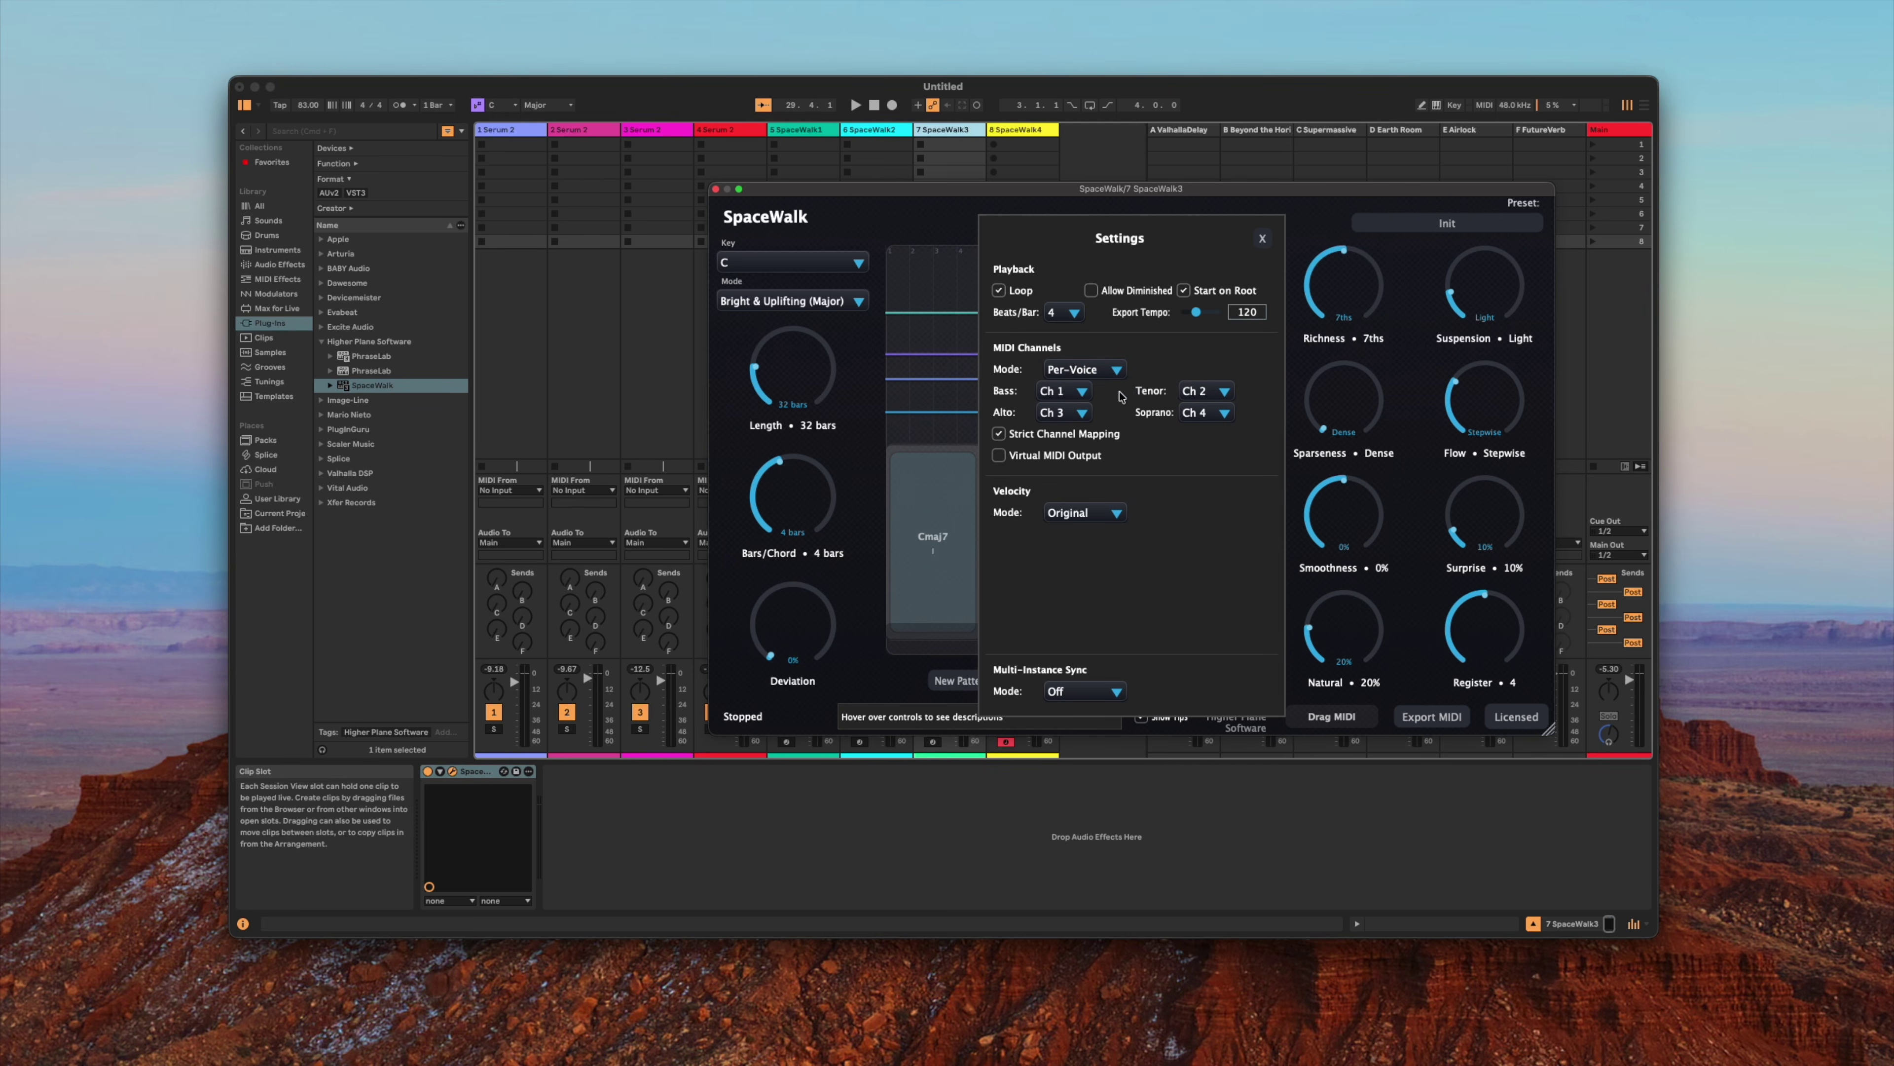
{"action": "left_click", "coordinate": [1069, 391]}
{"action": "left_click", "coordinate": [1071, 369]}
{"action": "left_click", "coordinate": [1203, 391]}
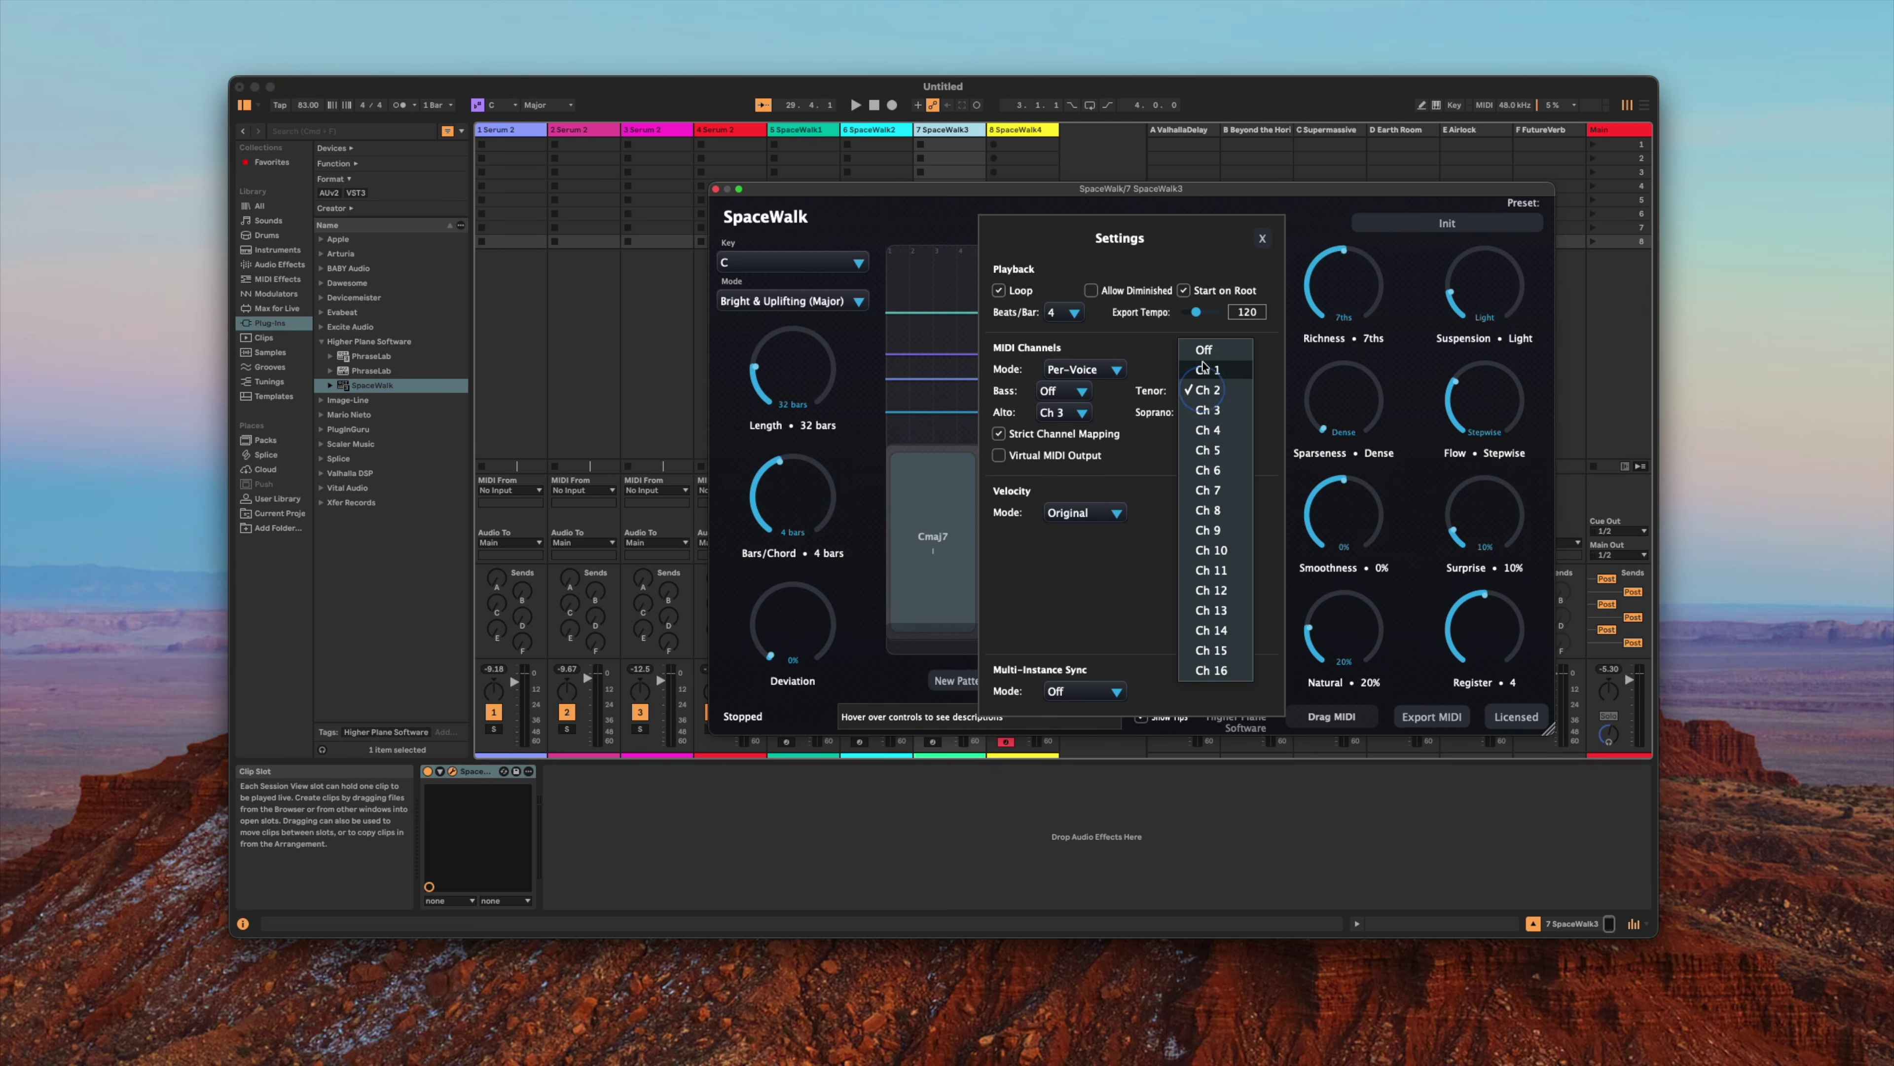
{"action": "left_click", "coordinate": [1206, 367]}
{"action": "left_click", "coordinate": [1217, 415]}
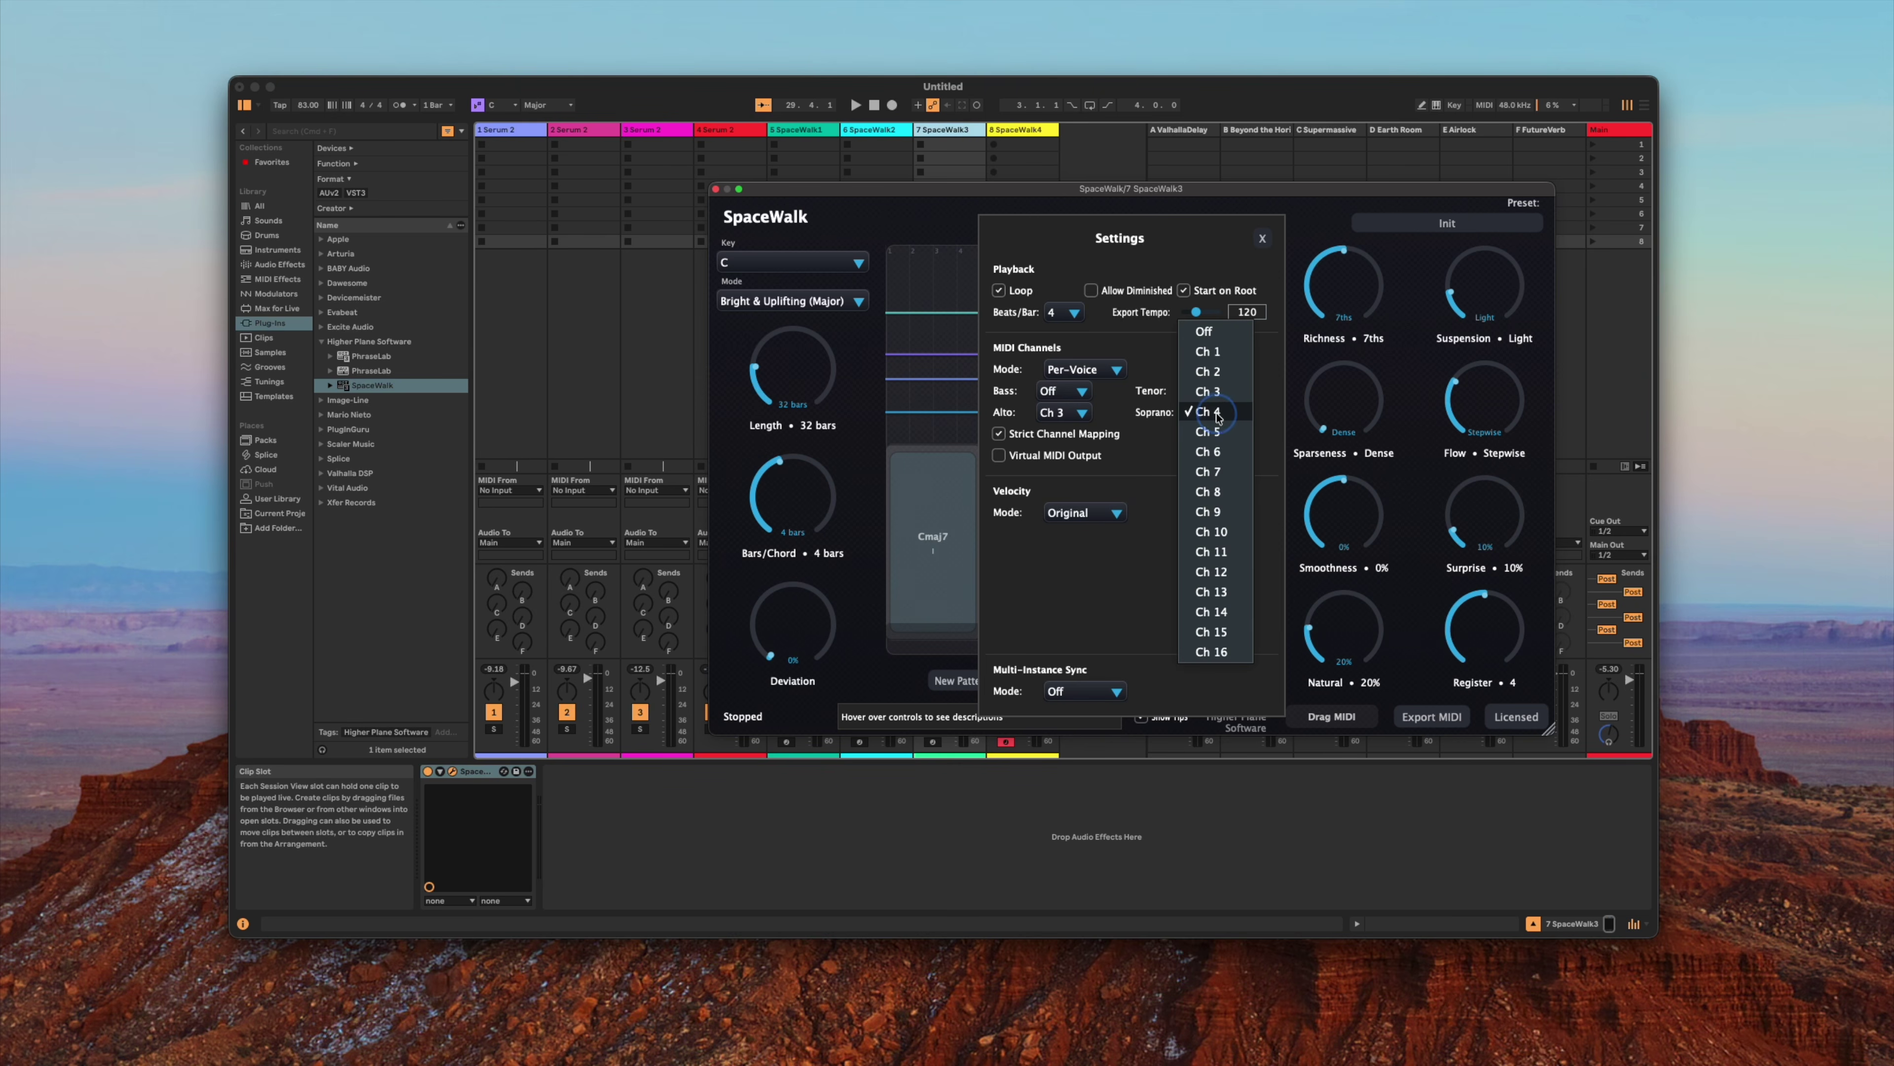
{"action": "left_click", "coordinate": [1204, 331]}
{"action": "left_click", "coordinate": [1083, 690]}
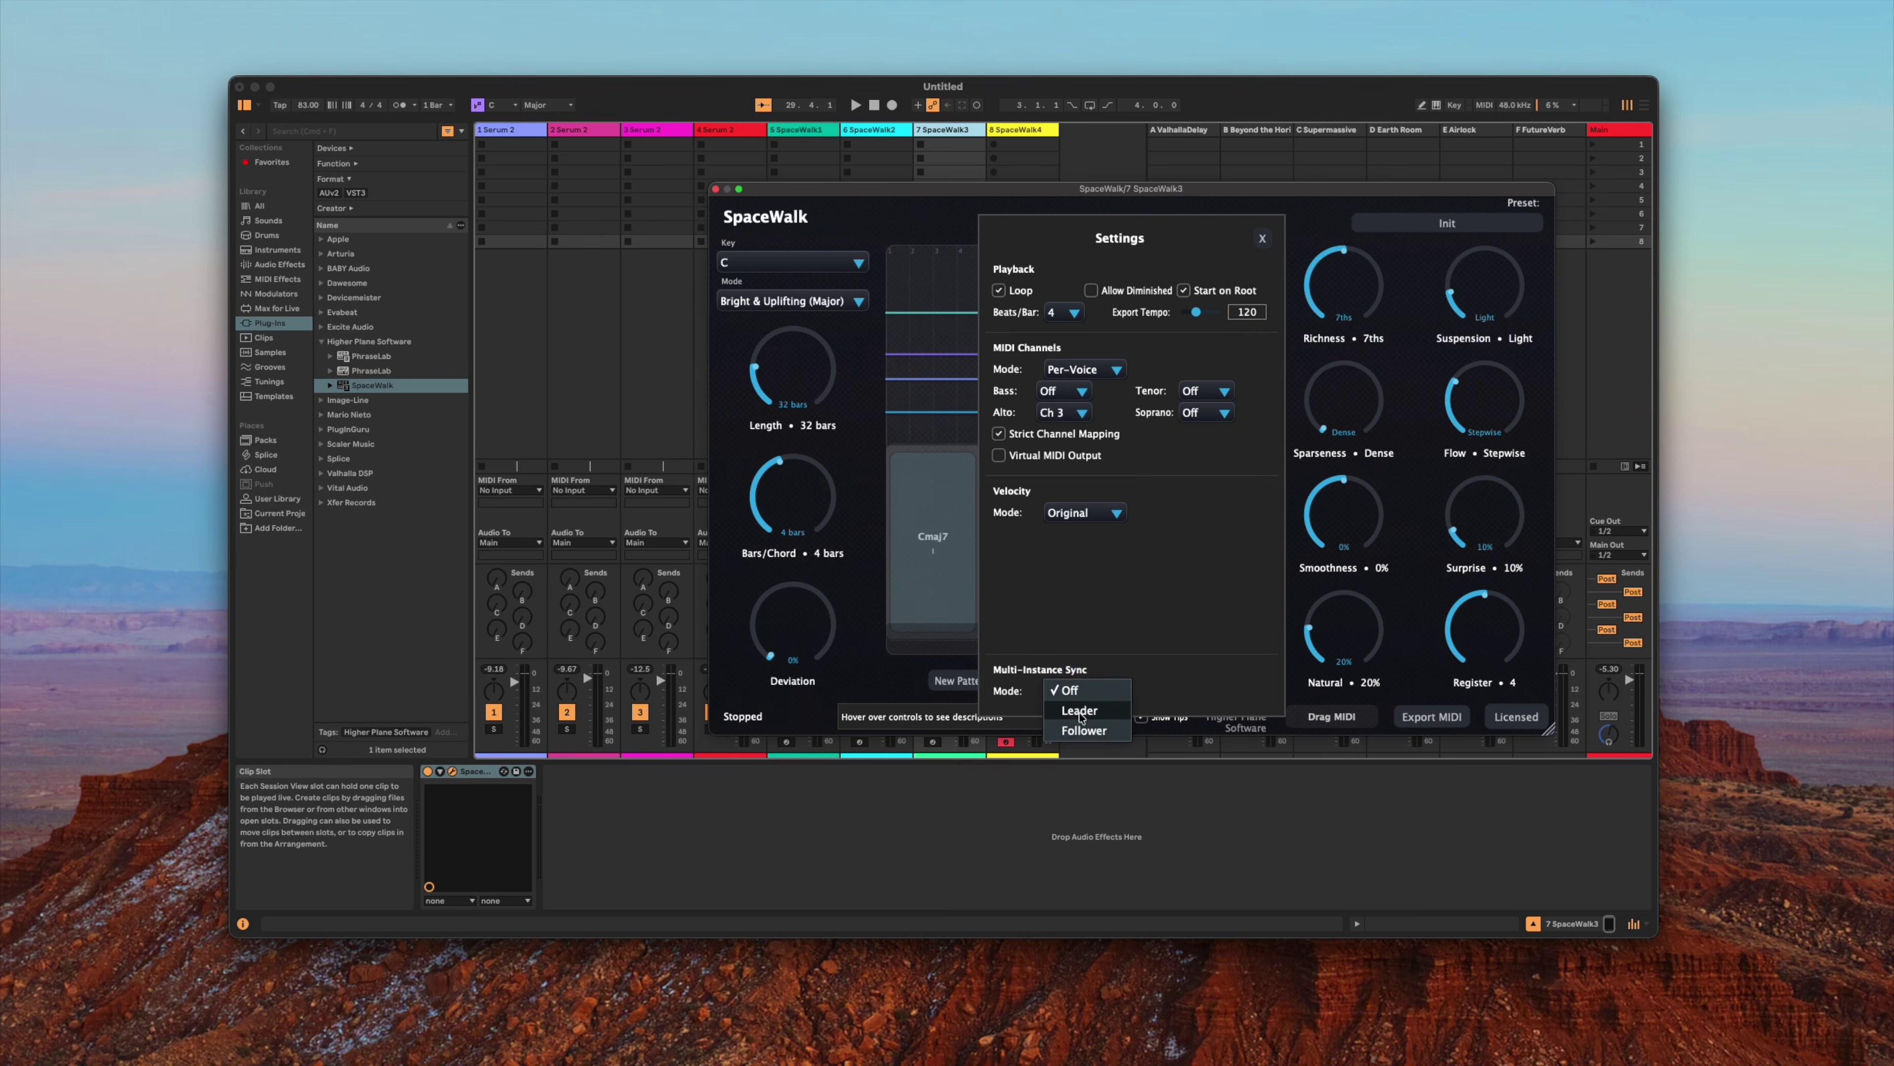
{"action": "left_click", "coordinate": [1083, 730]}
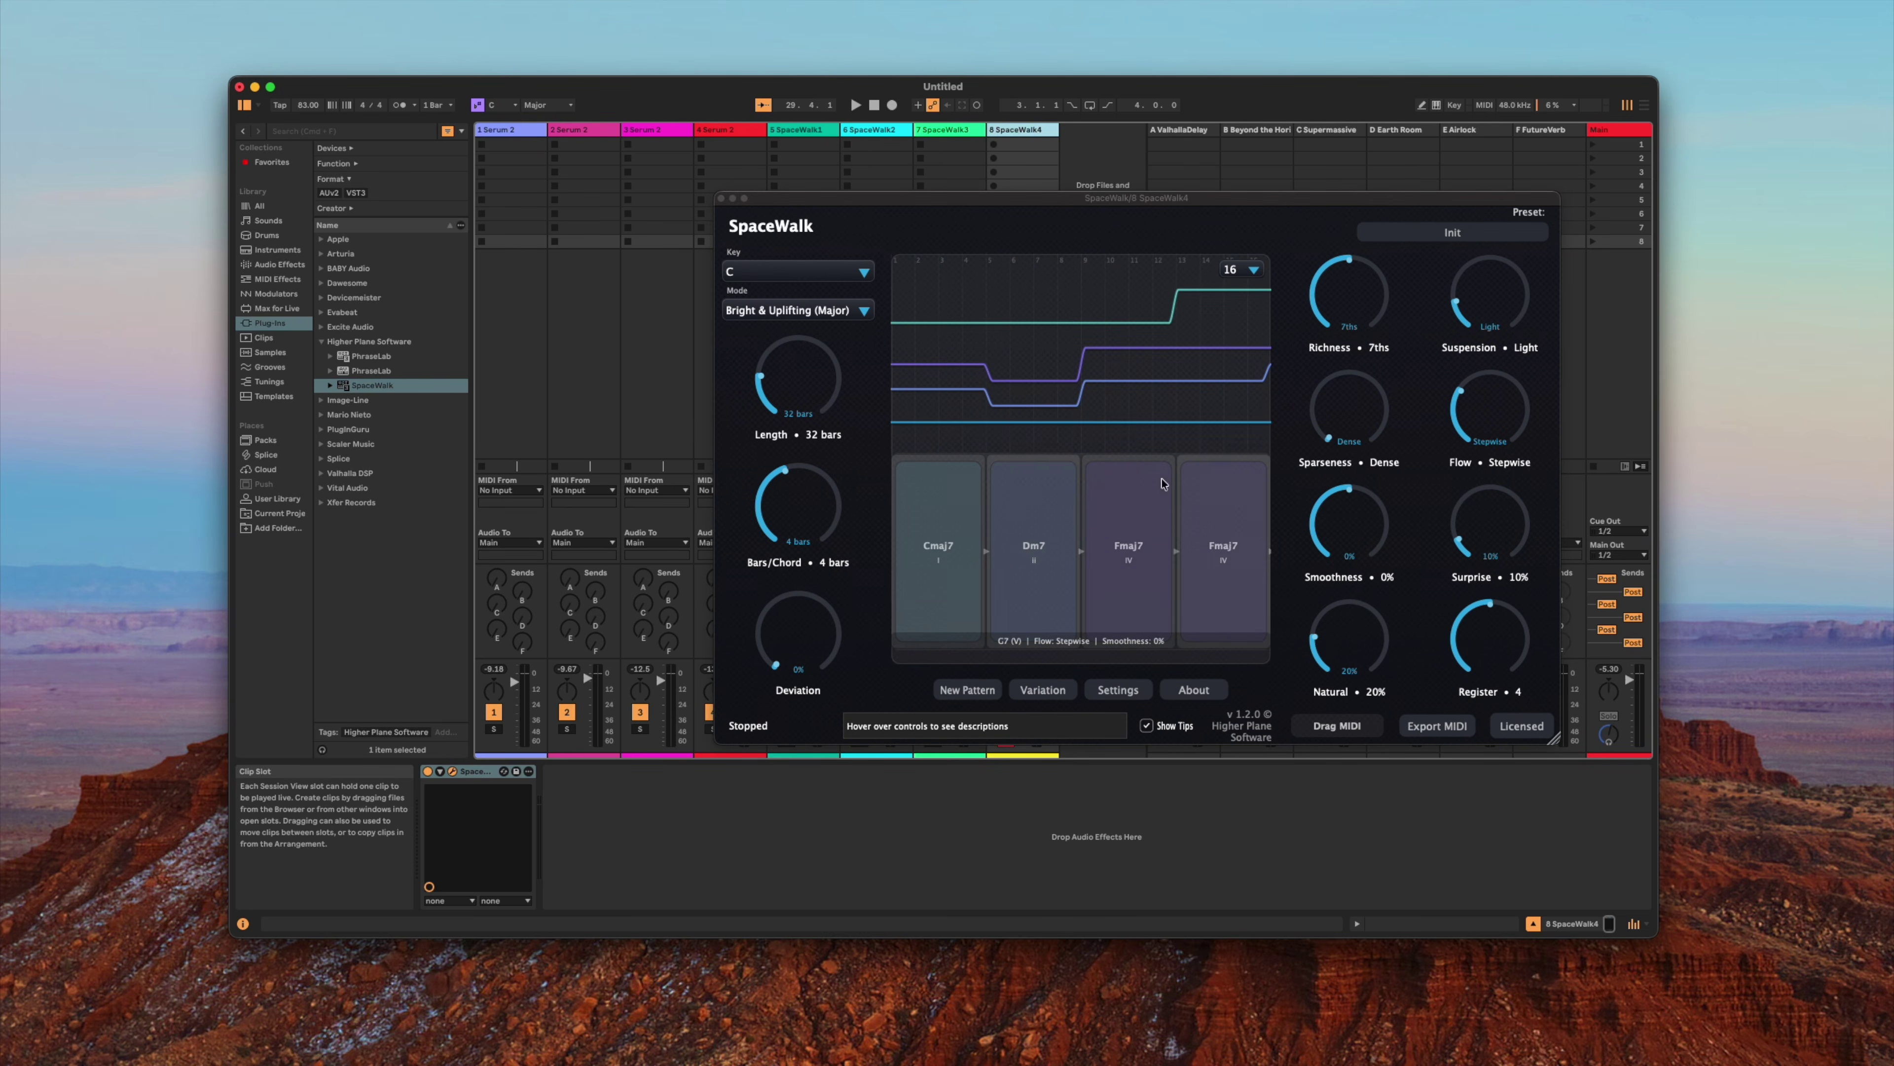
Configure SpaceWalk4 with Per-Voice MIDI channels, switching Bass, Tenor and Alto off so only Soprano remains on Ch 4, and make it a sync Follower.
{"action": "left_click", "coordinate": [1113, 690]}
{"action": "left_click", "coordinate": [1074, 380]}
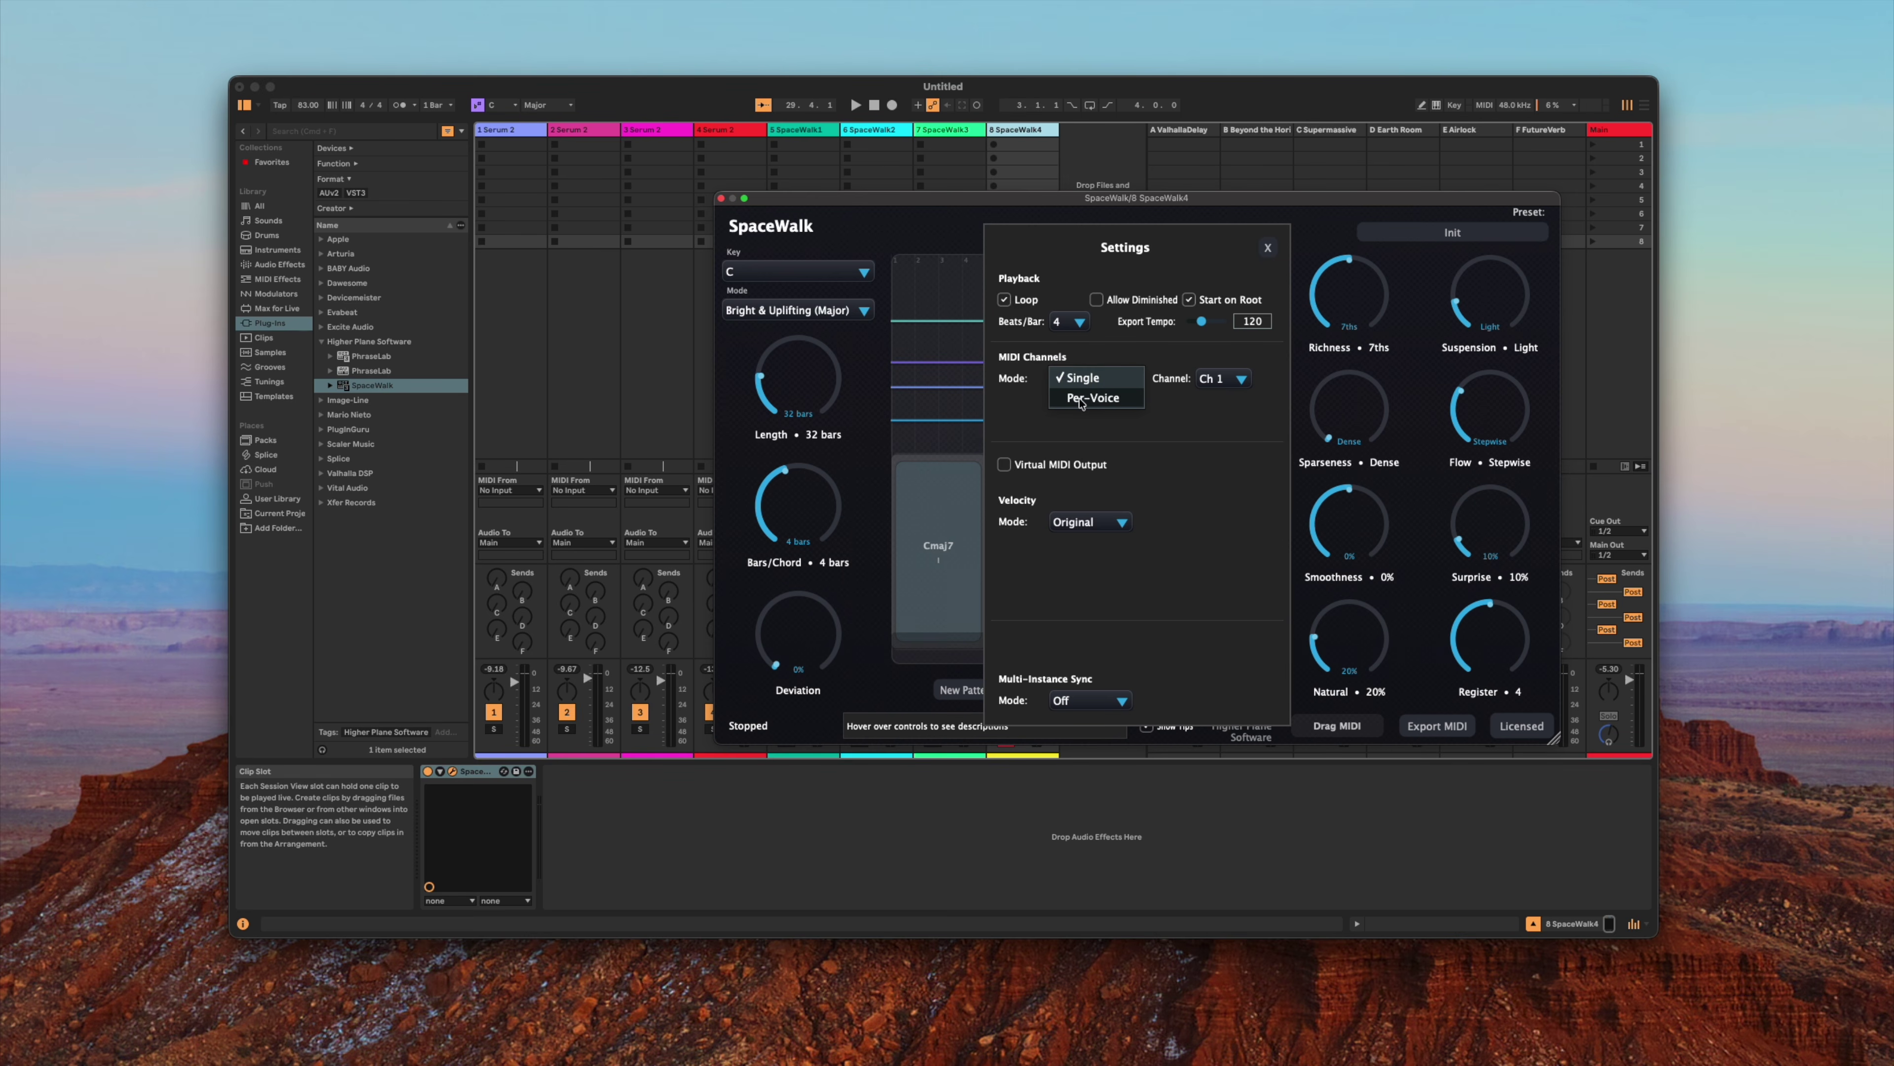
{"action": "left_click", "coordinate": [1081, 400]}
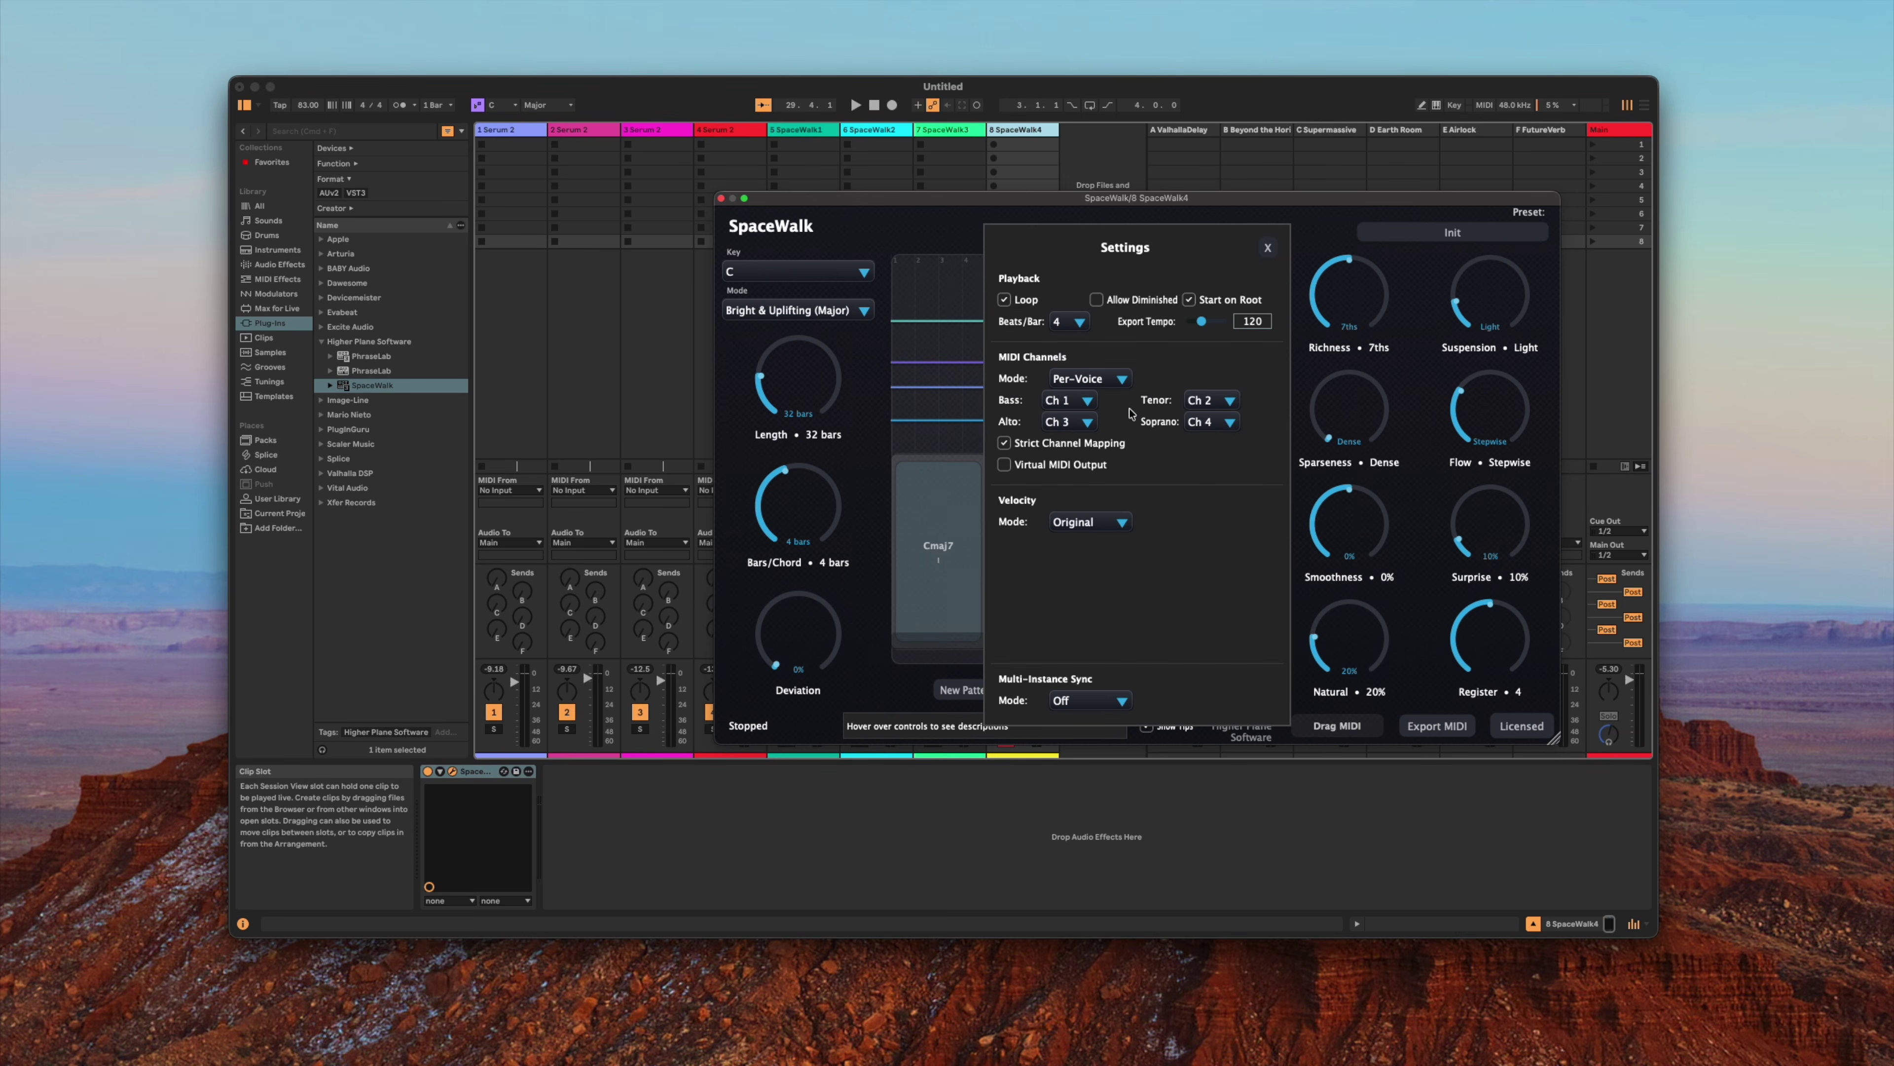
{"action": "left_click", "coordinate": [1063, 398]}
{"action": "left_click", "coordinate": [1064, 380]}
{"action": "left_click", "coordinate": [1197, 402]}
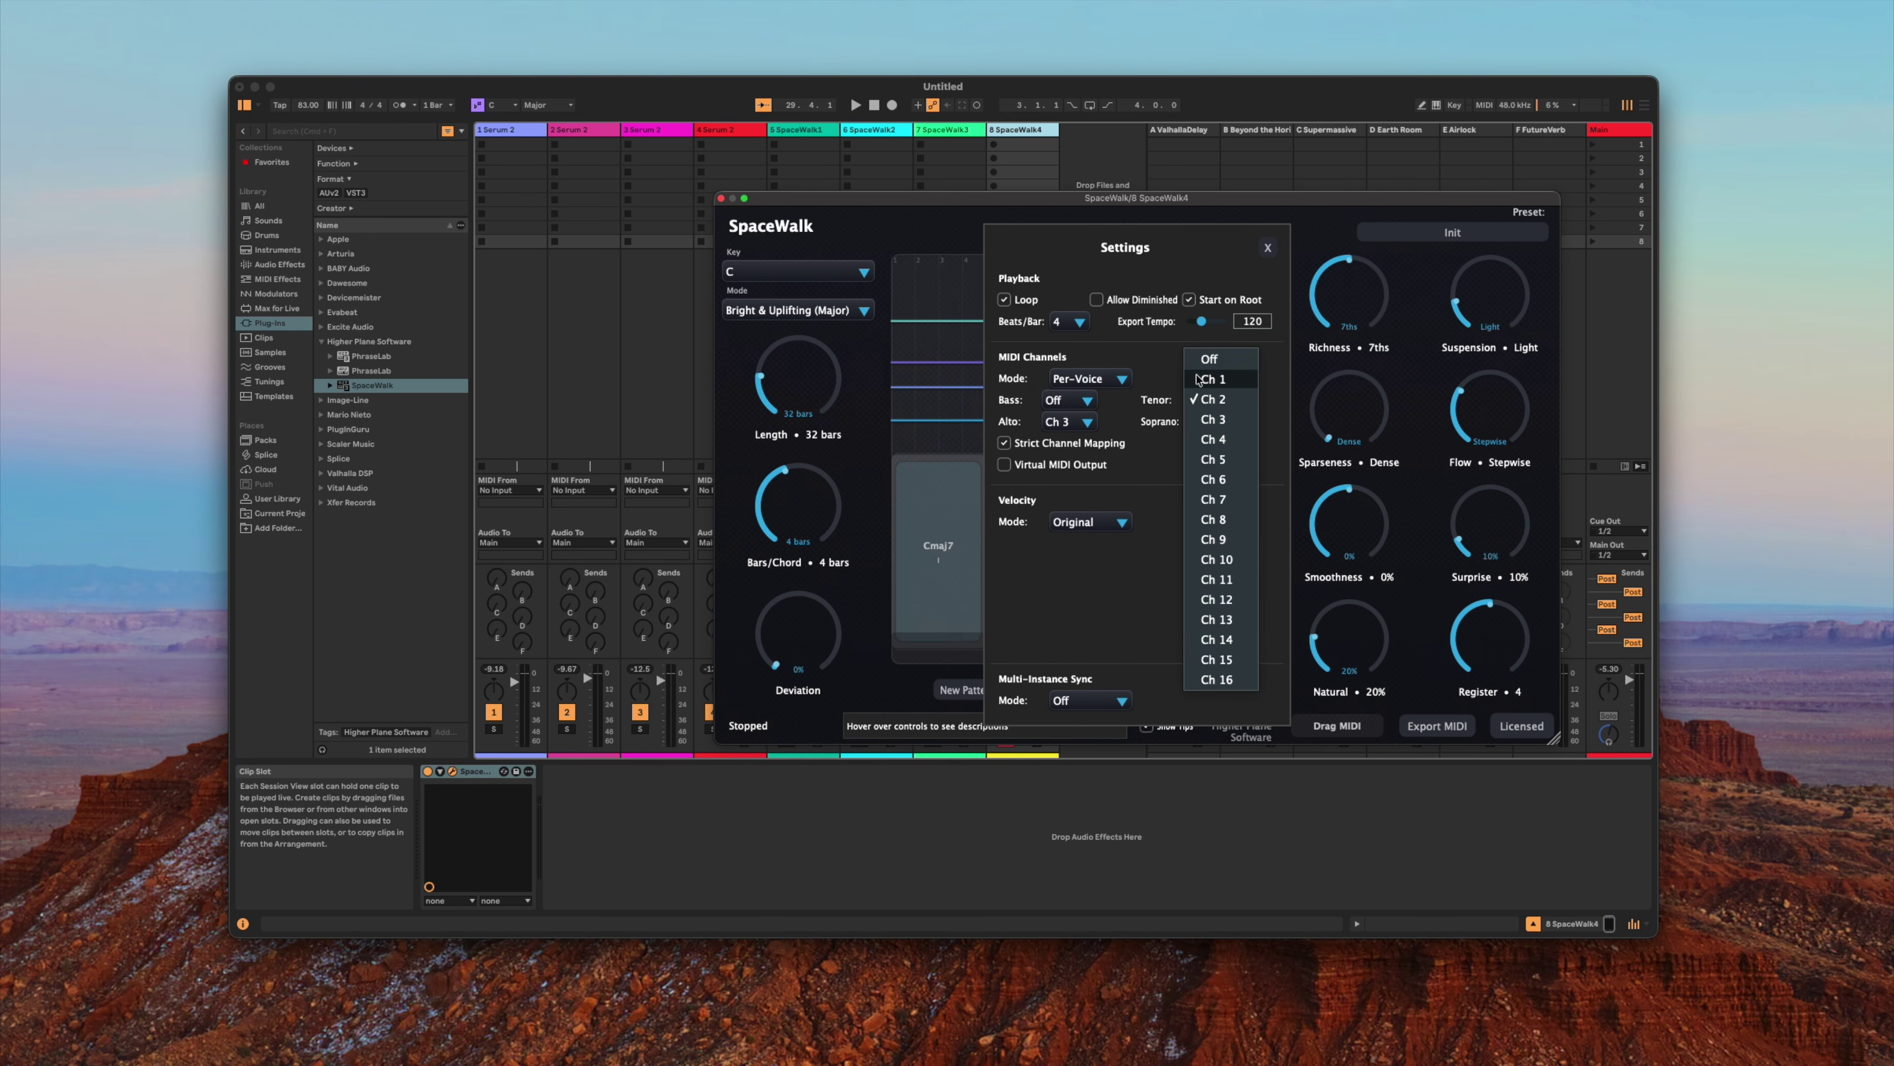
{"action": "left_click", "coordinate": [1204, 361]}
{"action": "left_click", "coordinate": [1063, 422]}
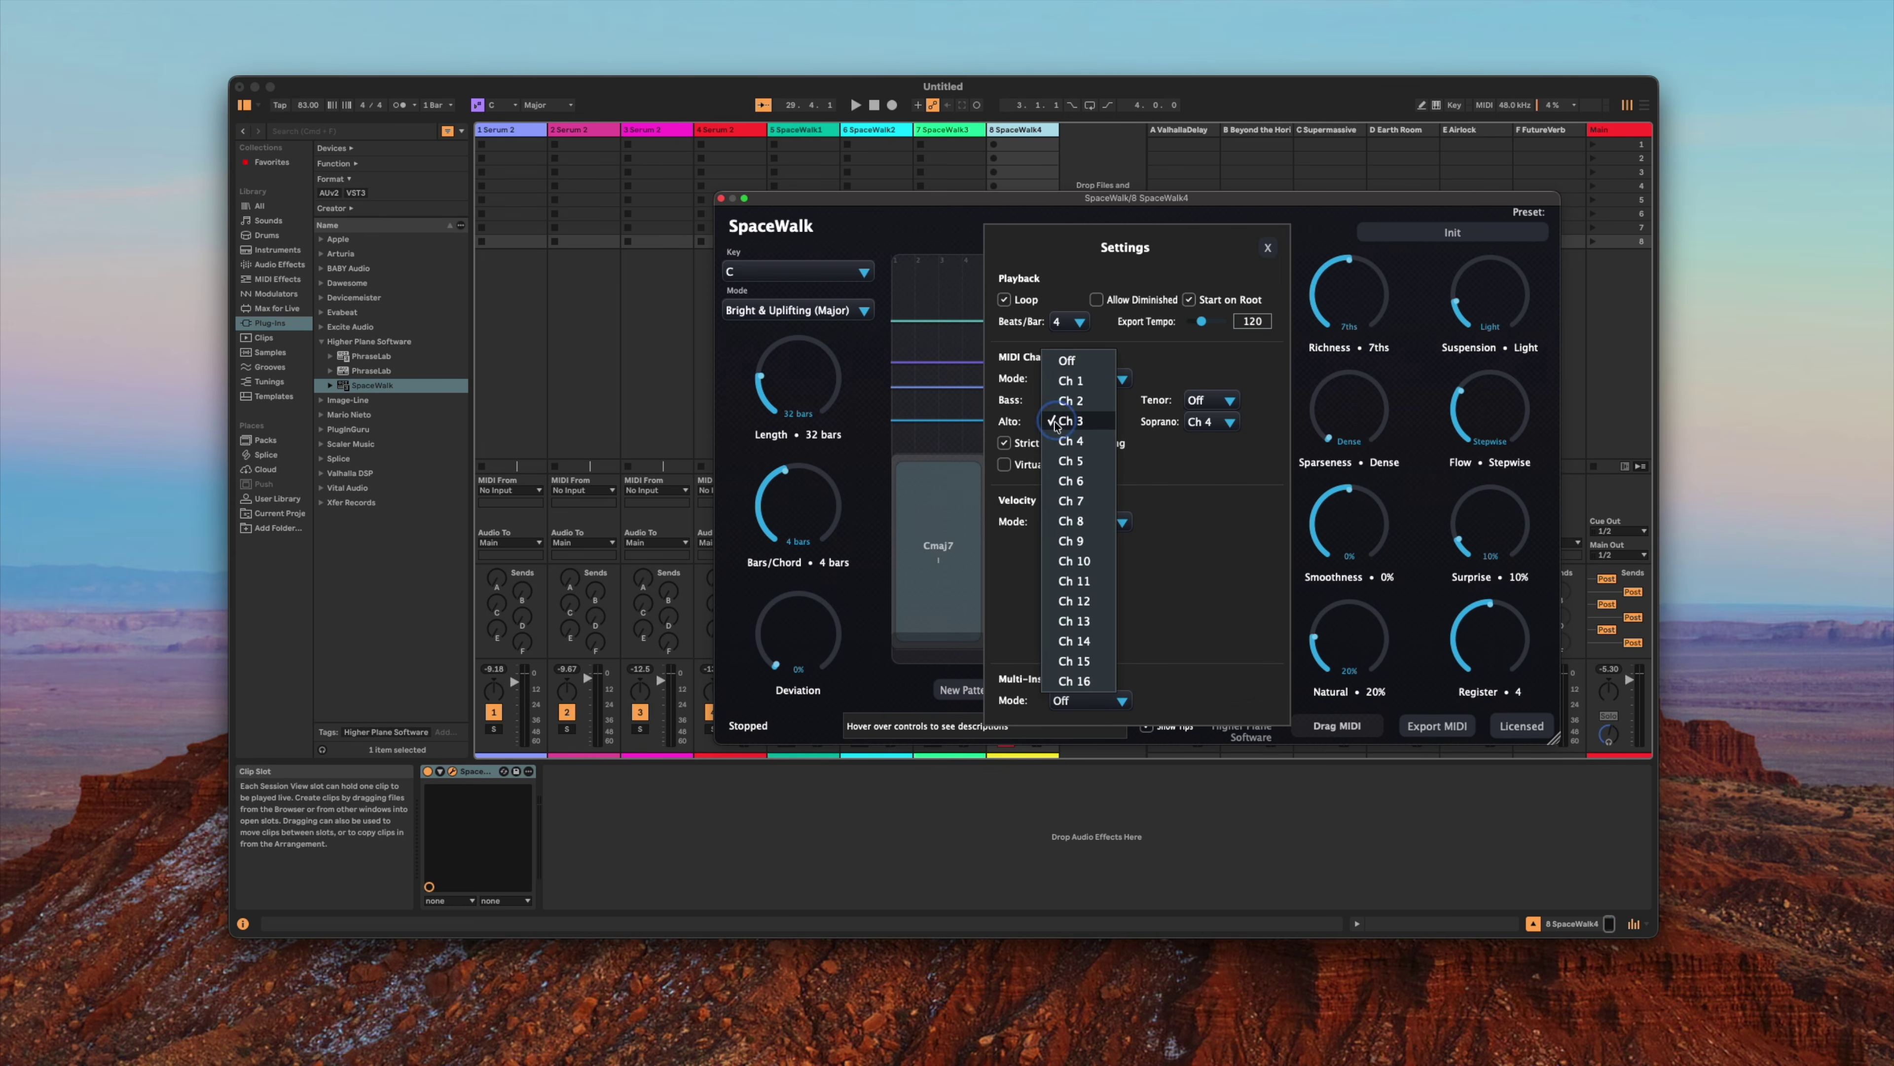
{"action": "left_click", "coordinate": [1084, 359]}
{"action": "left_click", "coordinate": [1102, 693]}
{"action": "left_click", "coordinate": [1093, 741]}
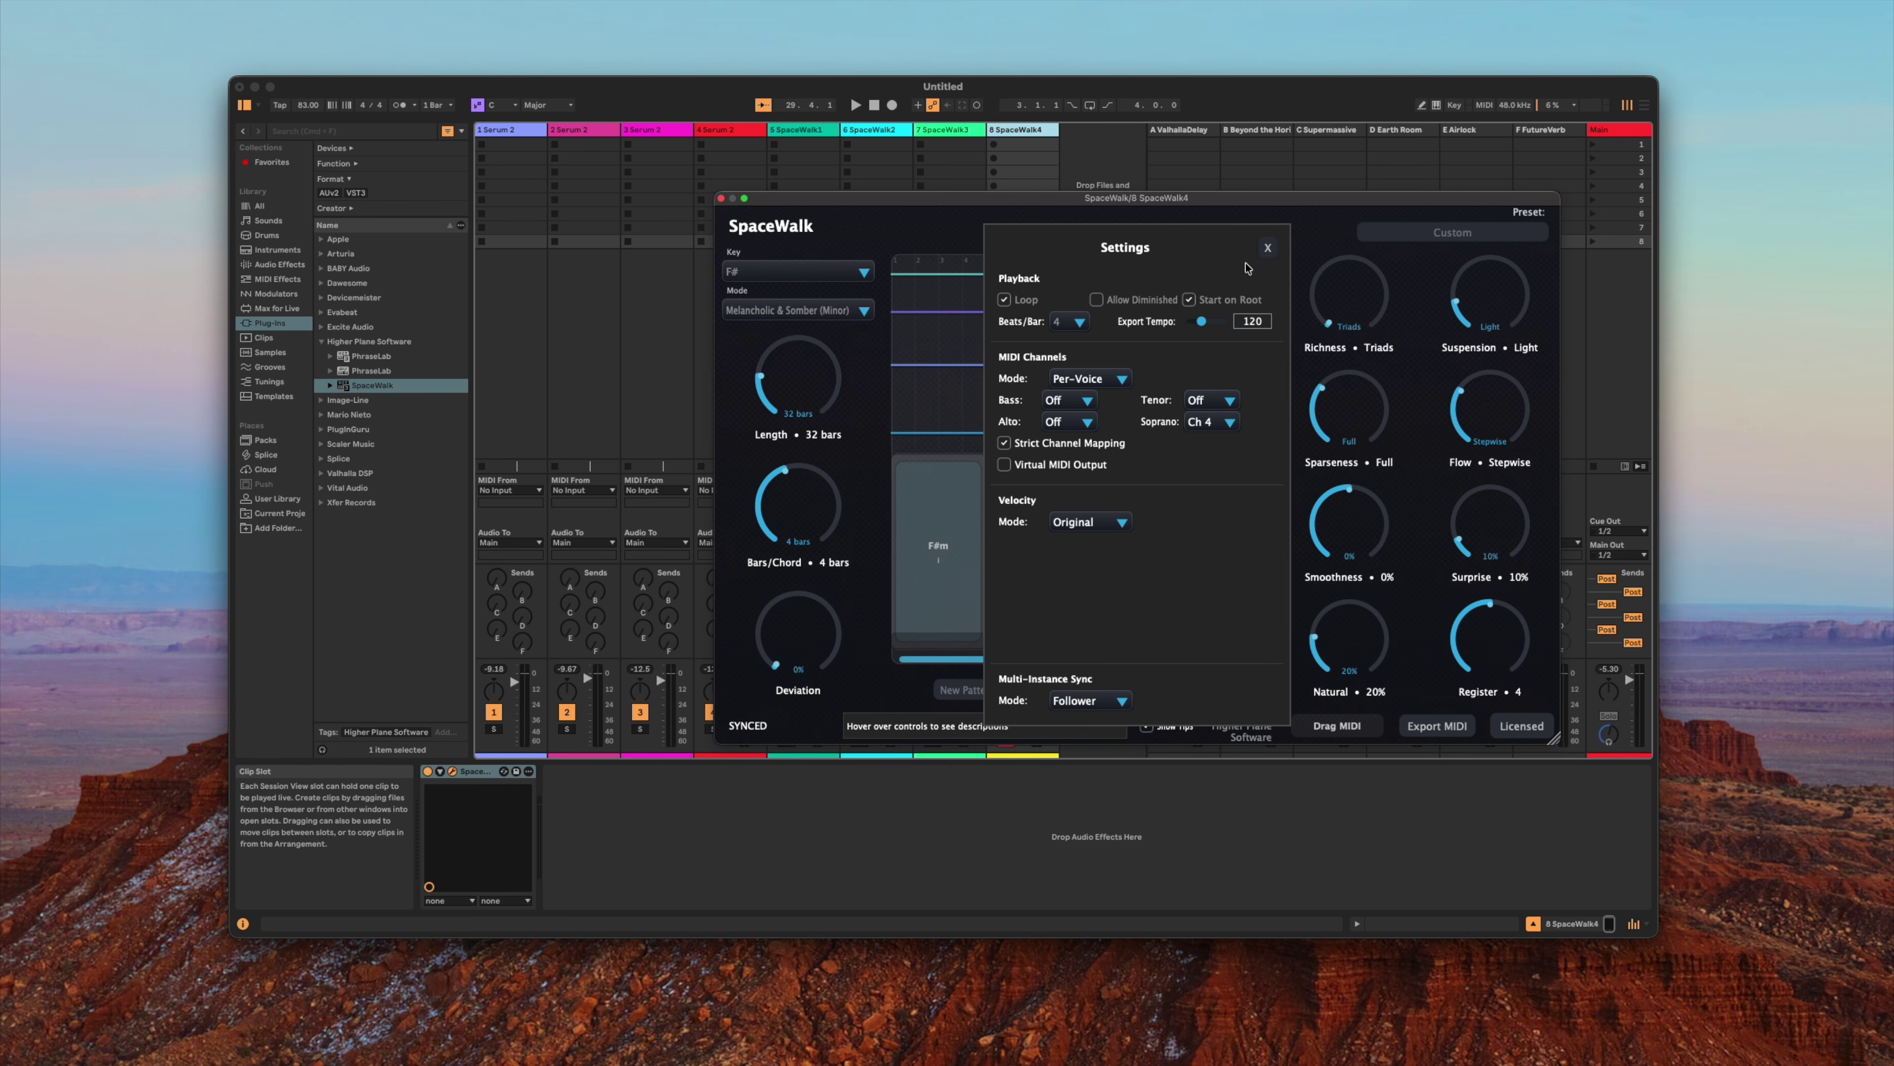
Route track 1's MIDI input from the SpaceWalk plug-in on the SpaceWalk1 track, with monitoring set to In.
{"action": "left_click", "coordinate": [514, 336]}
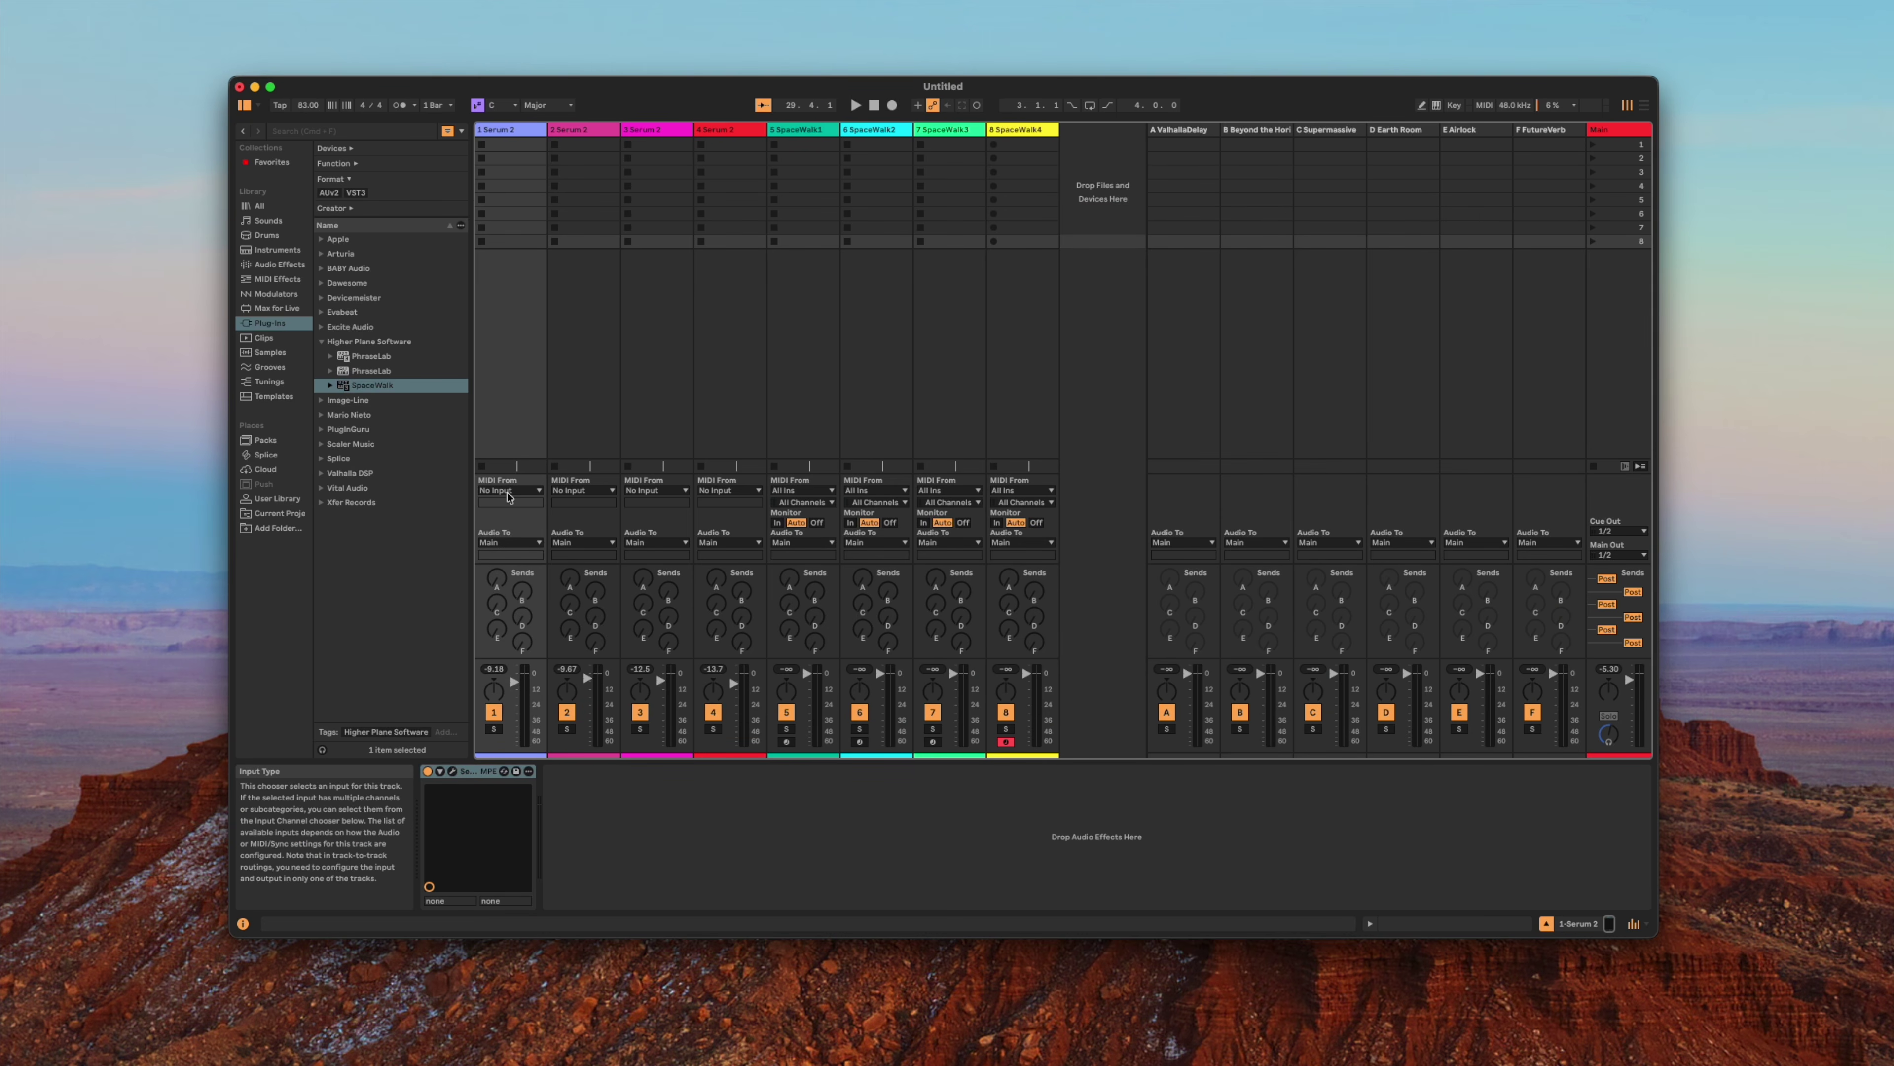
{"action": "left_click", "coordinate": [509, 491]}
{"action": "left_click", "coordinate": [520, 577]}
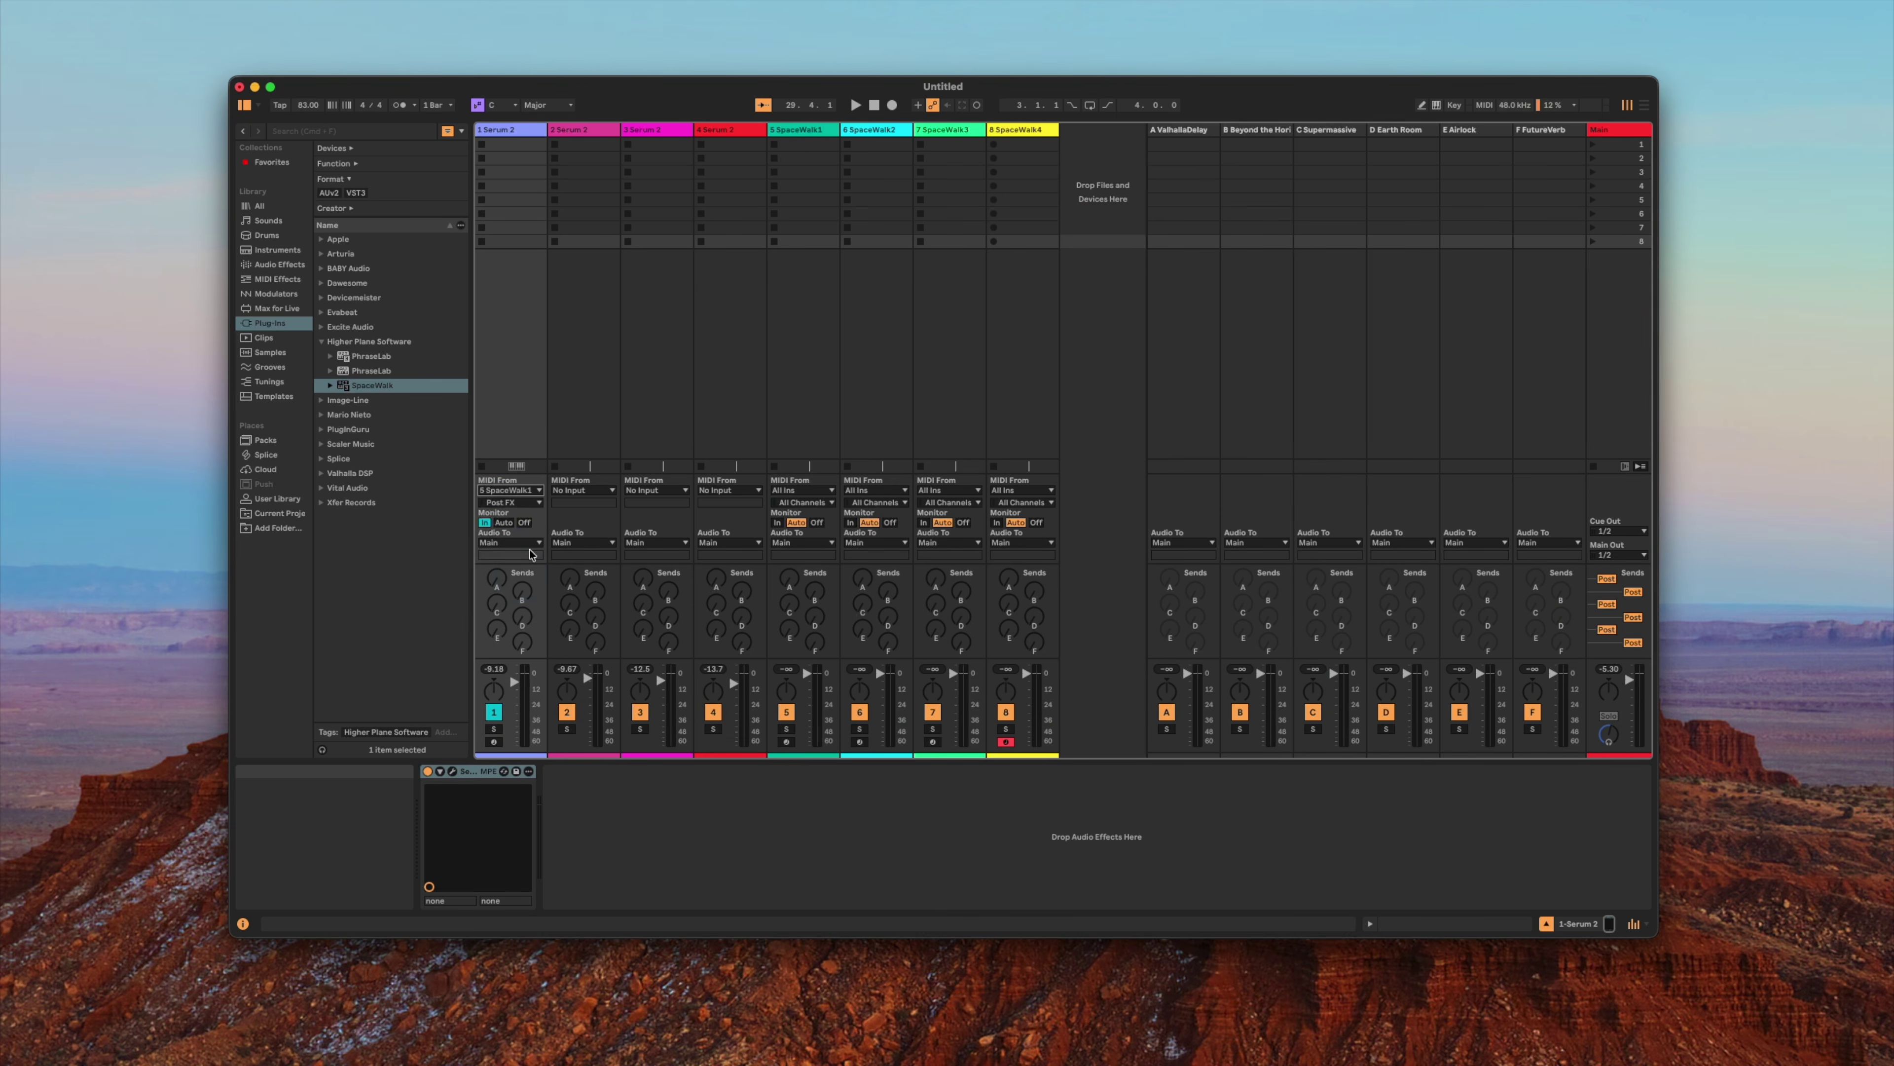
{"action": "left_click", "coordinate": [486, 522]}
{"action": "left_click", "coordinate": [511, 503]}
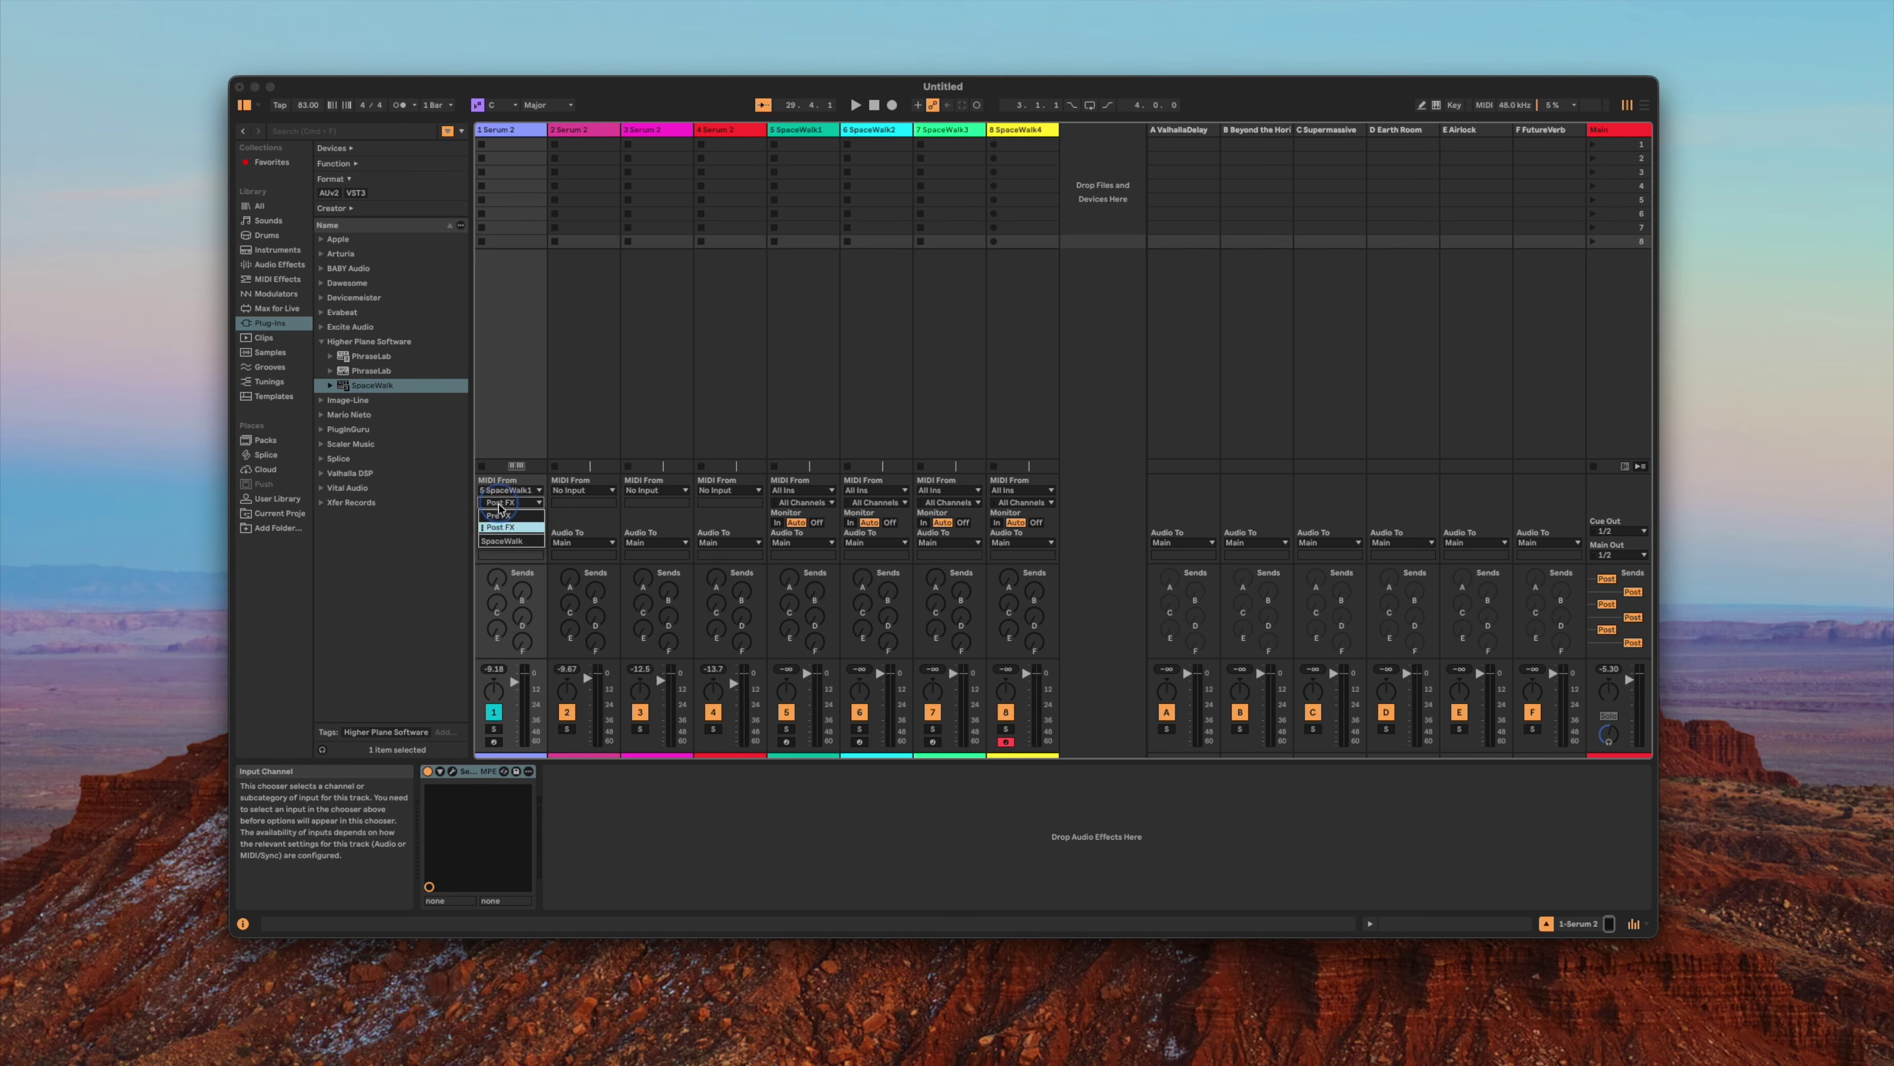
{"action": "left_click", "coordinate": [510, 514]}
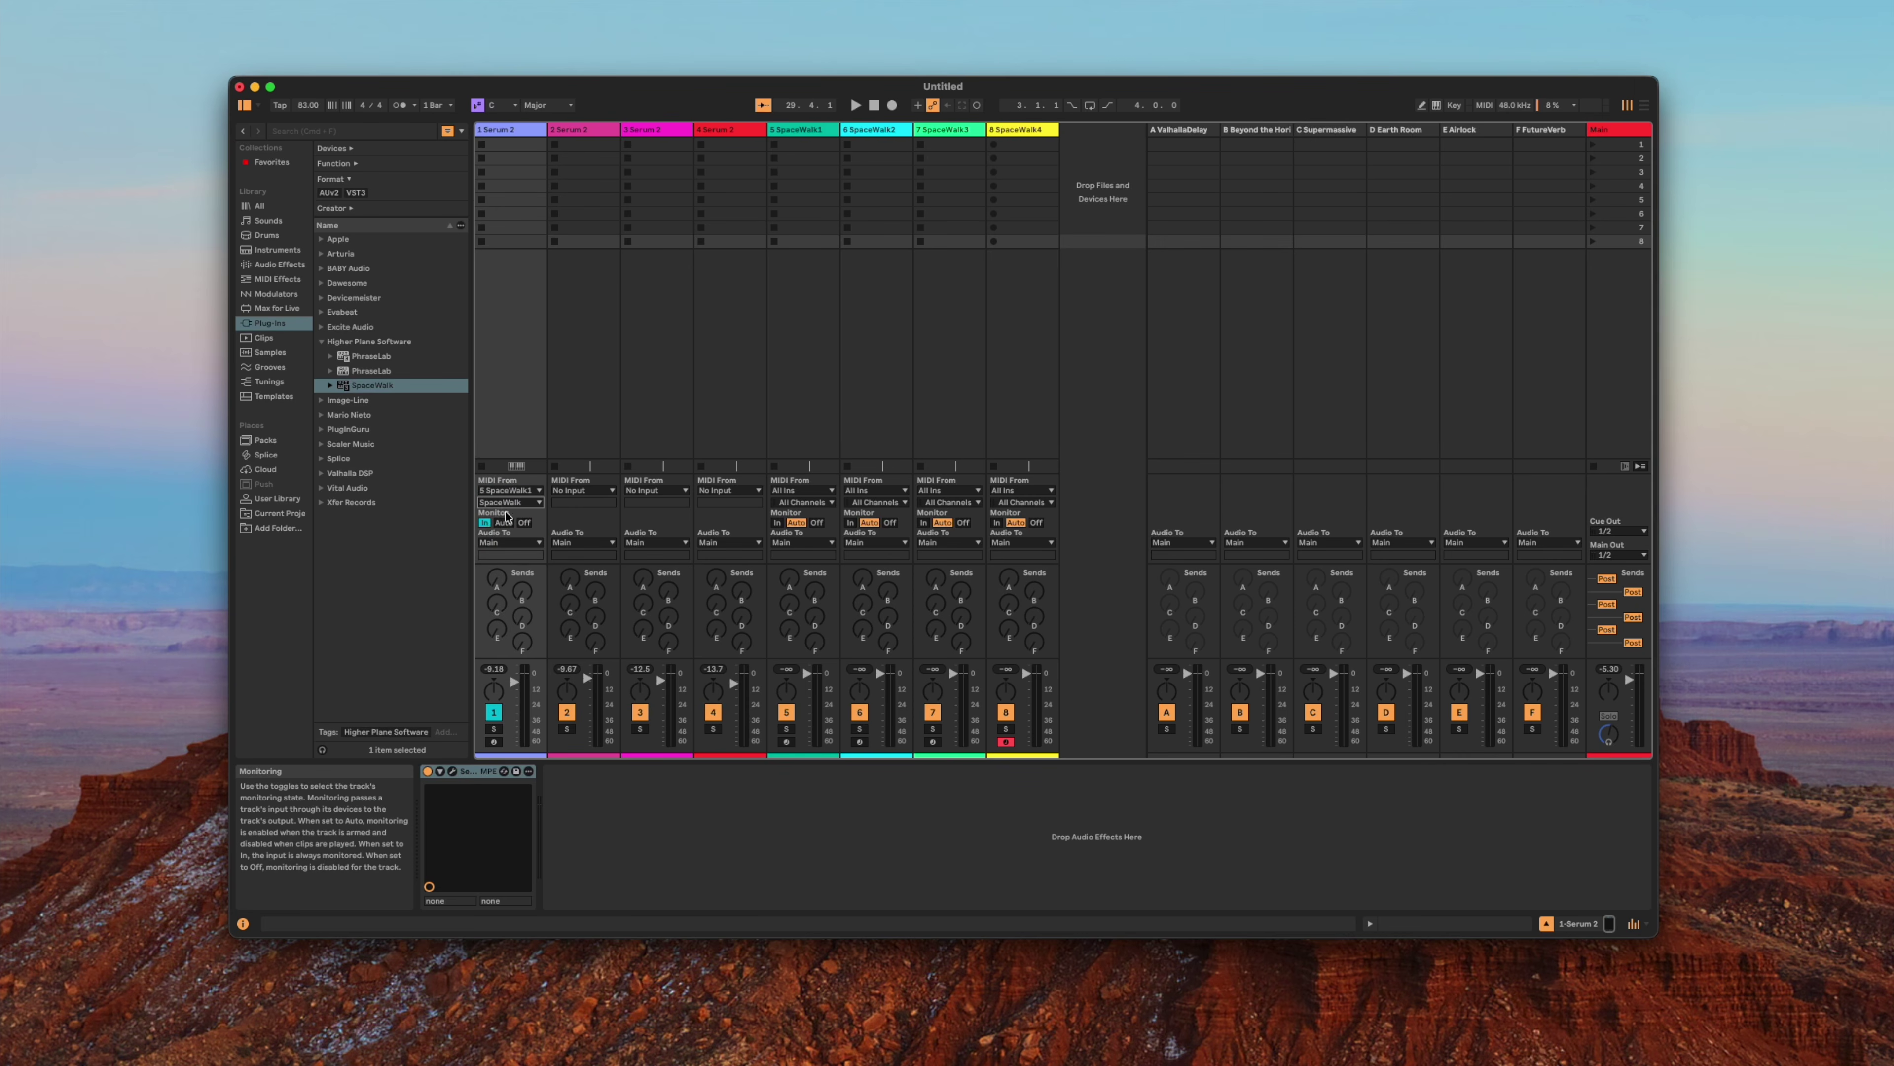
Route track 2's MIDI input from the SpaceWalk plug-in on the SpaceWalk2 track.
{"action": "left_click", "coordinate": [564, 490]}
{"action": "left_click", "coordinate": [580, 587]}
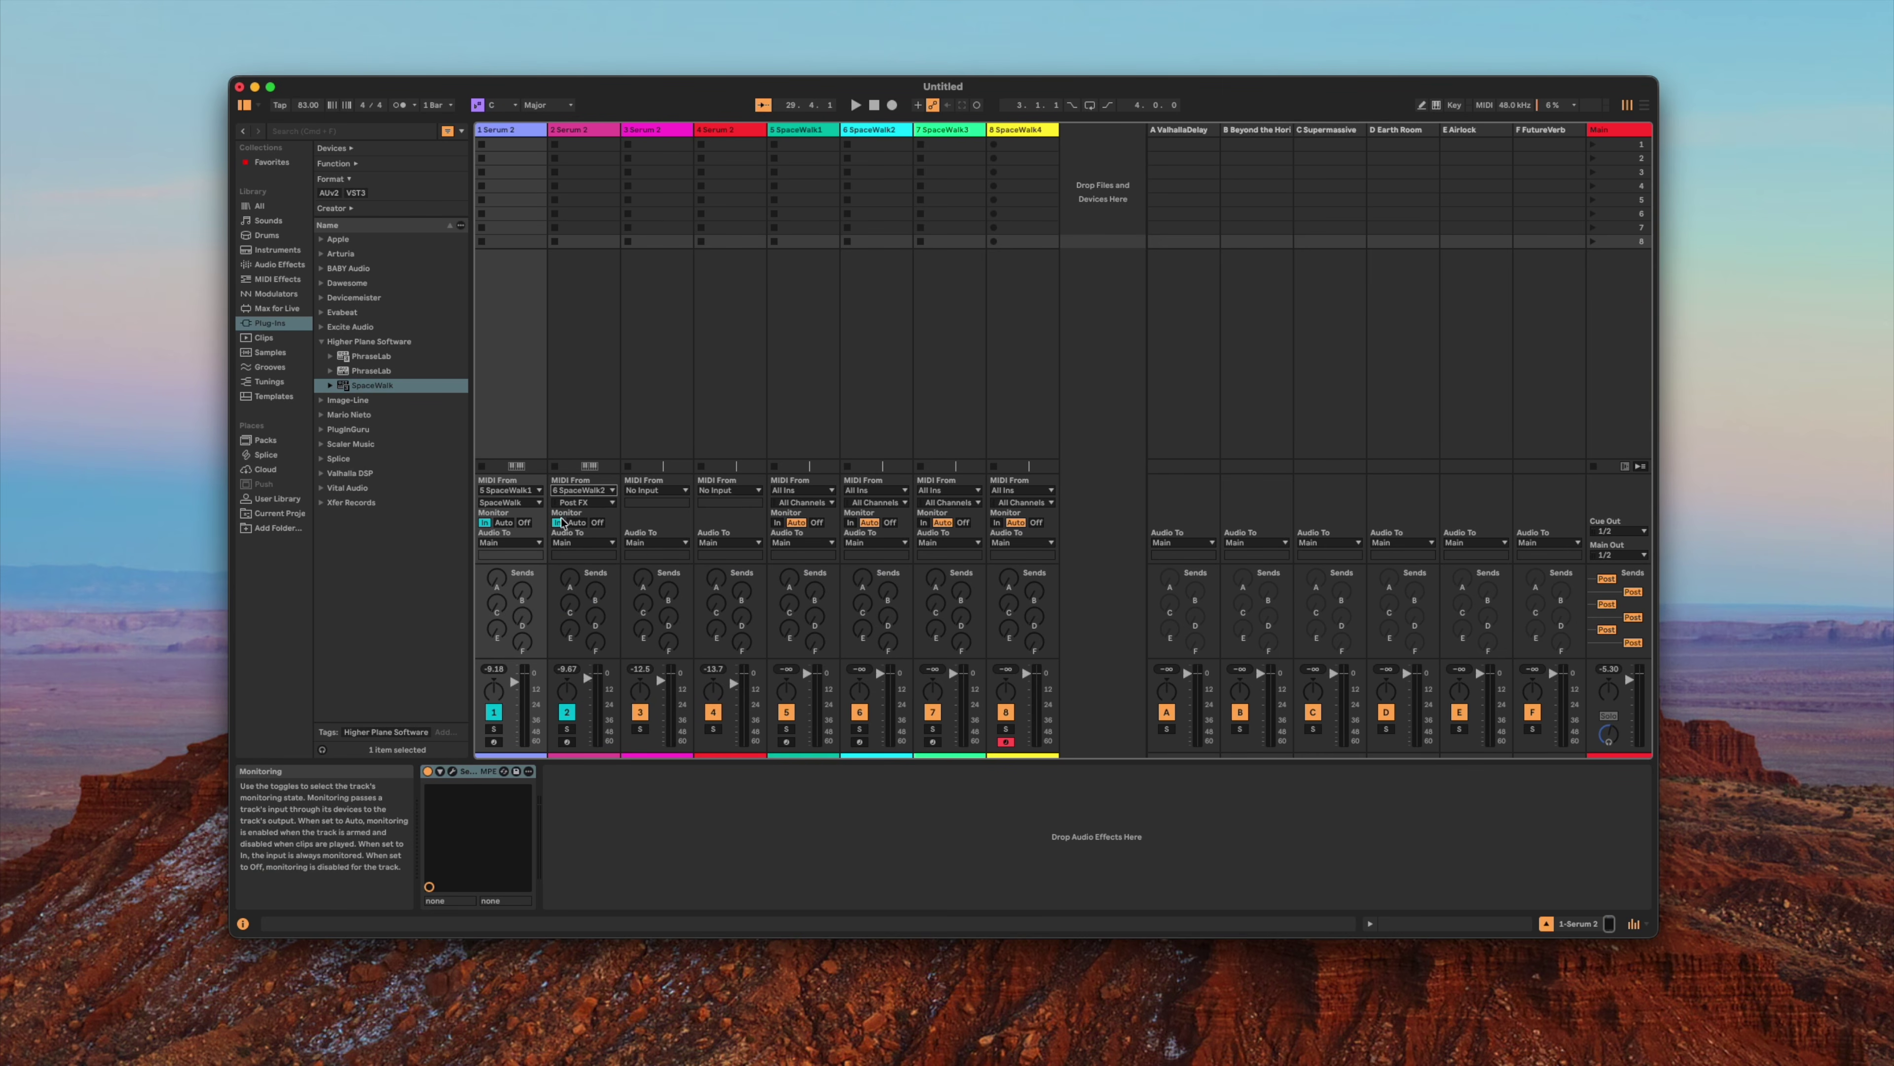
{"action": "left_click", "coordinate": [576, 502]}
{"action": "left_click", "coordinate": [574, 542]}
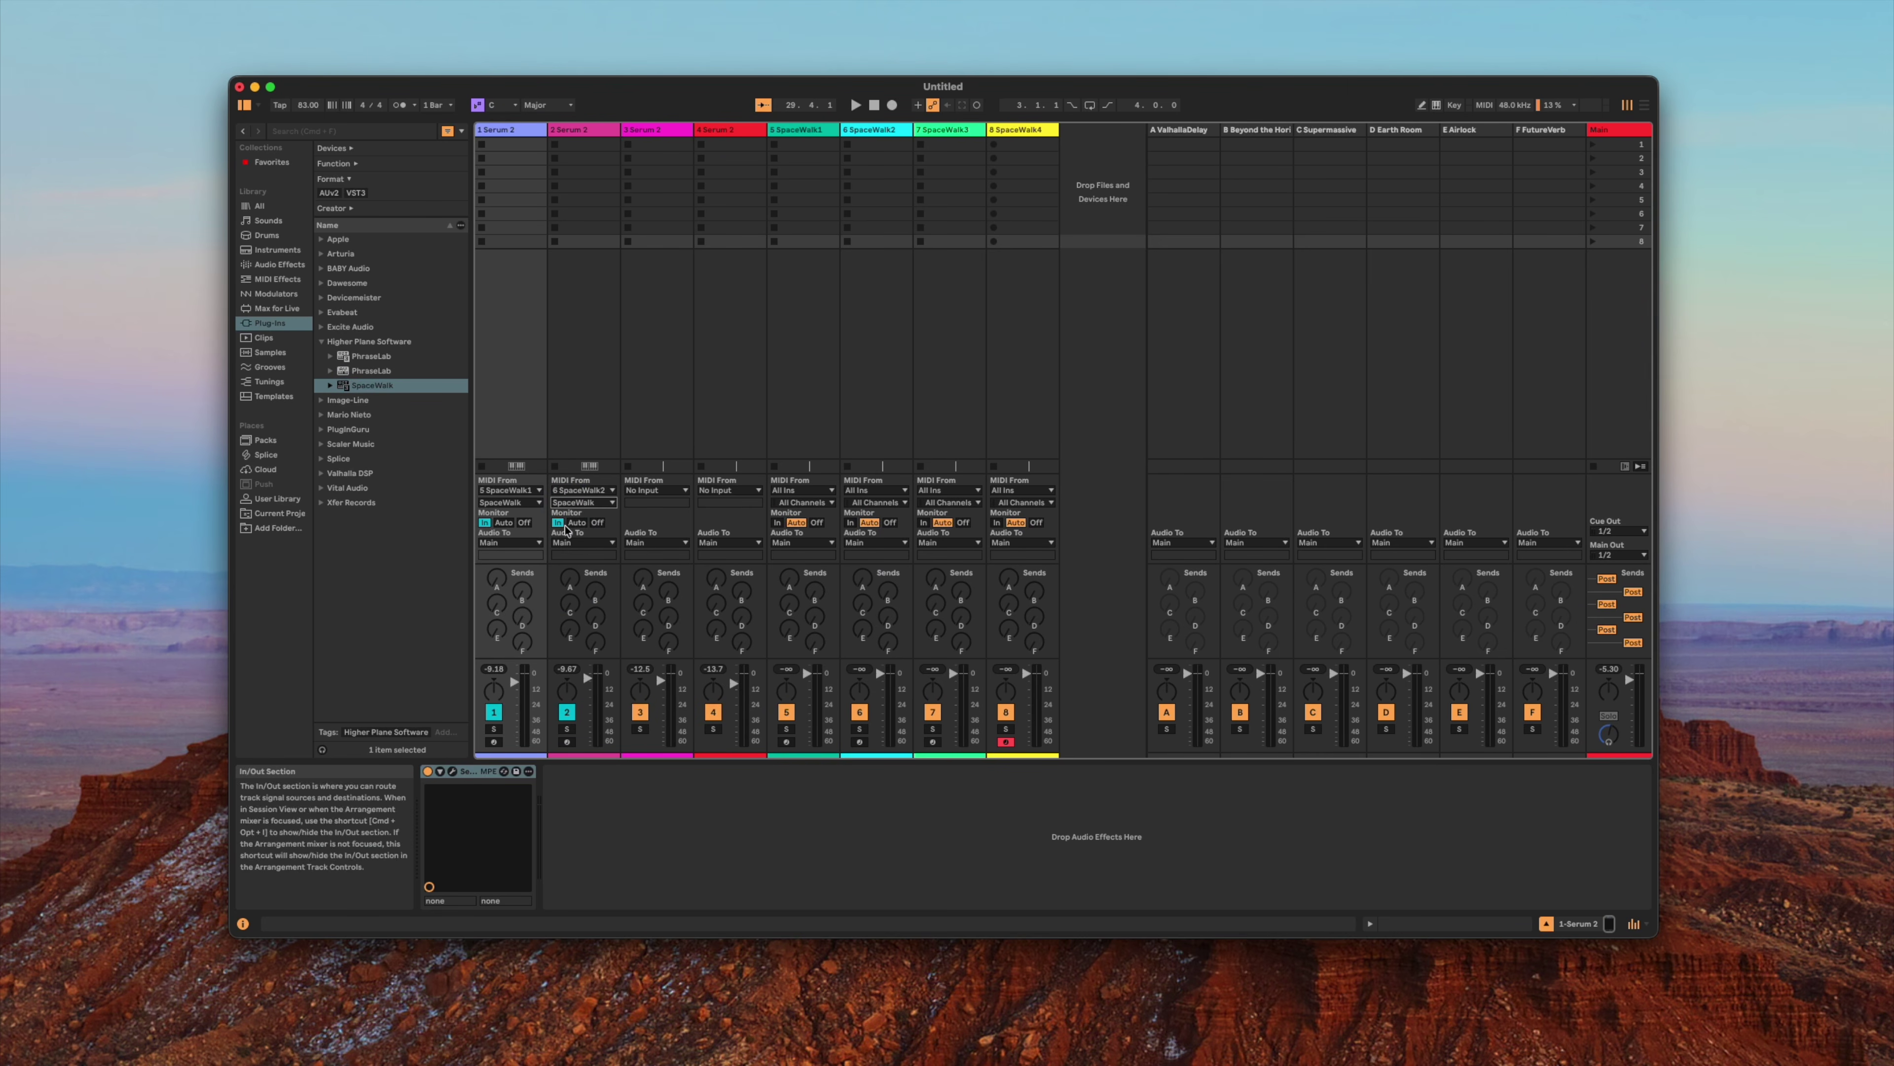
Route track 3's MIDI input from the SpaceWalk plug-in on the SpaceWalk3 track.
{"action": "left_click", "coordinate": [655, 490]}
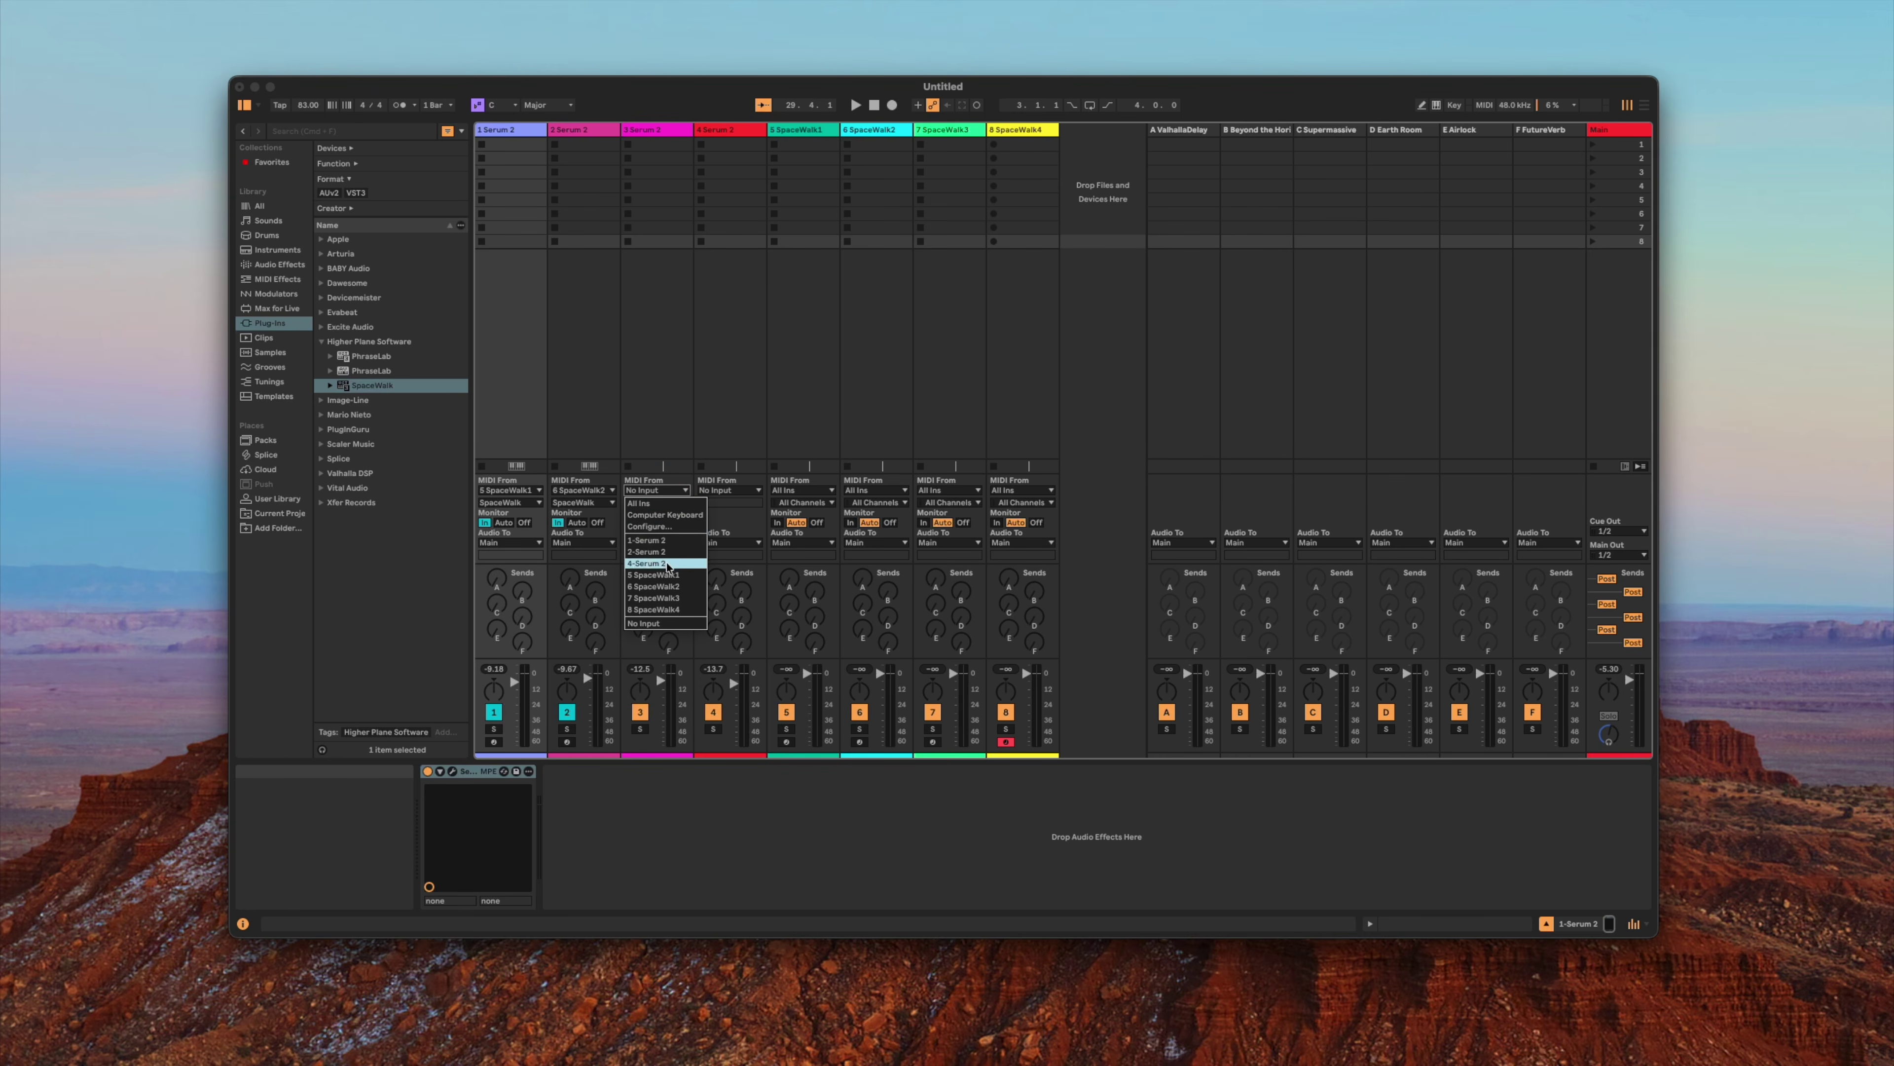
{"action": "left_click", "coordinate": [667, 598]}
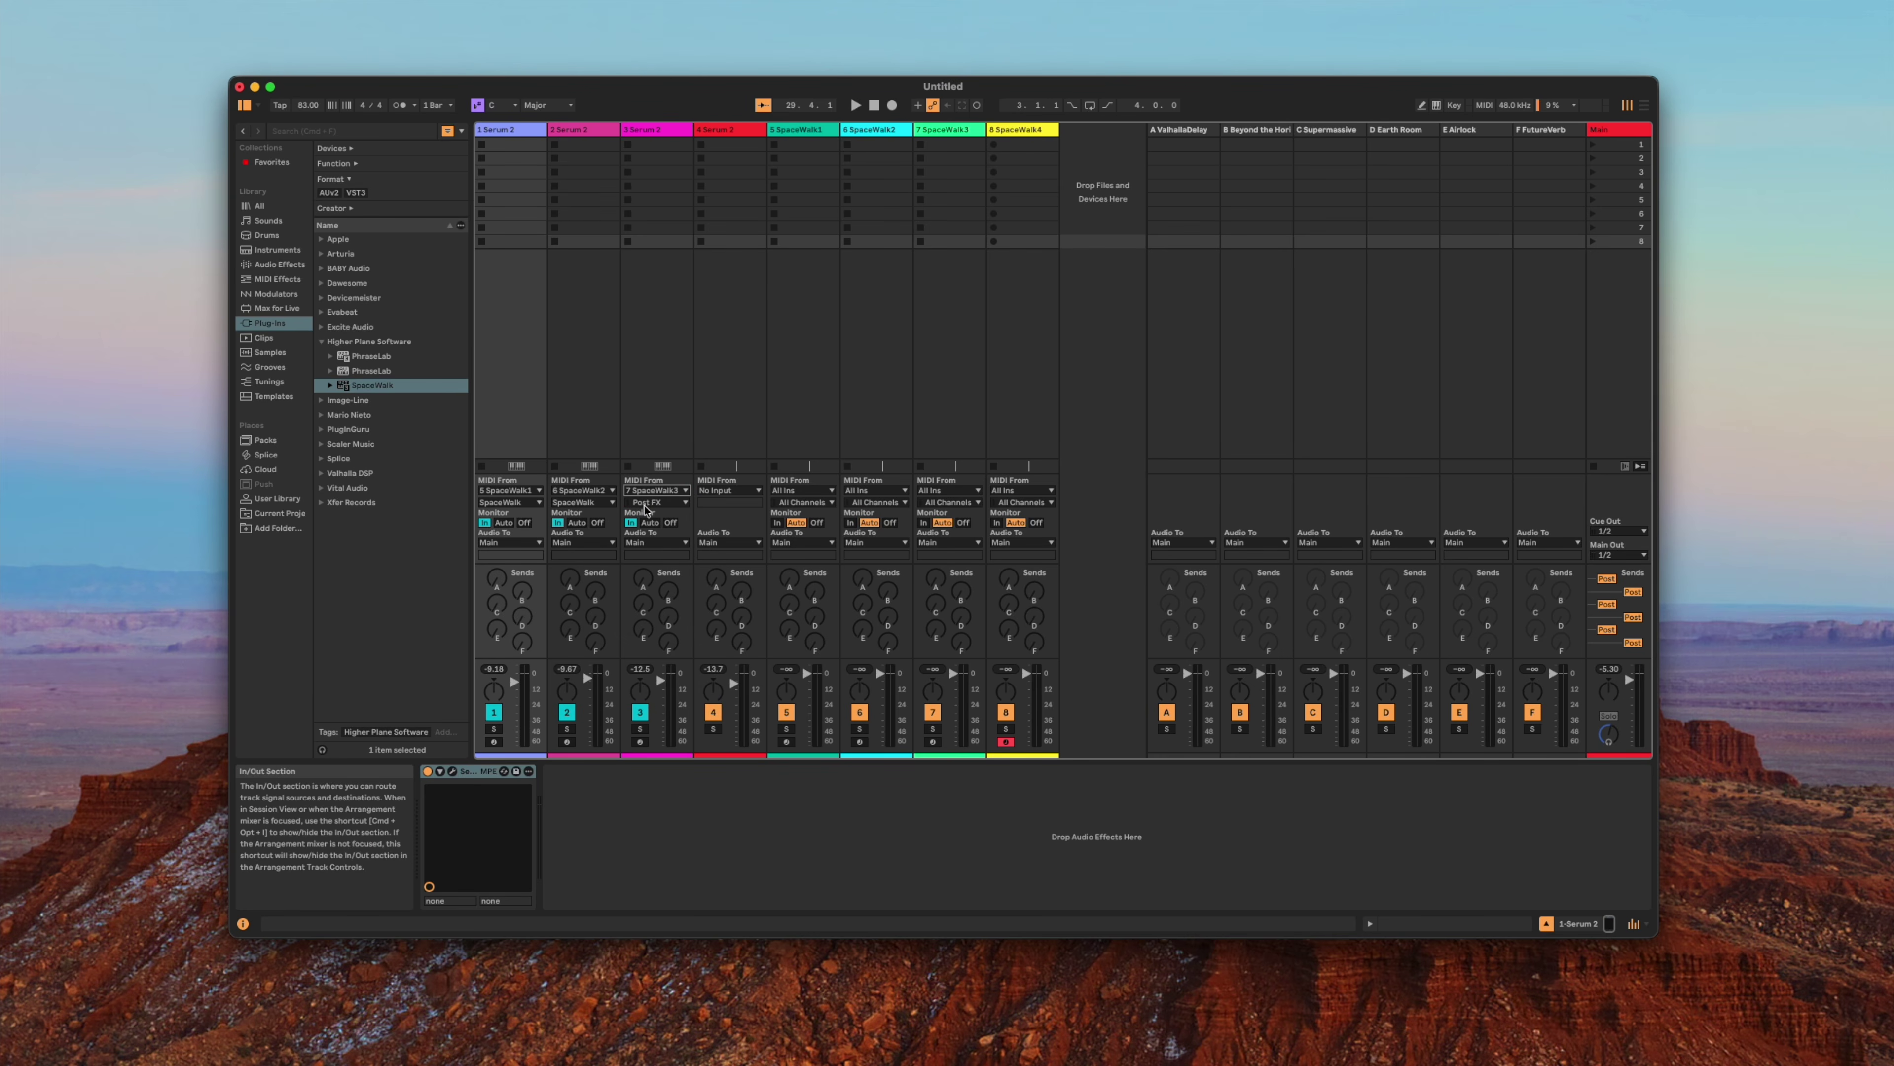
{"action": "left_click", "coordinate": [644, 505]}
{"action": "left_click", "coordinate": [648, 542]}
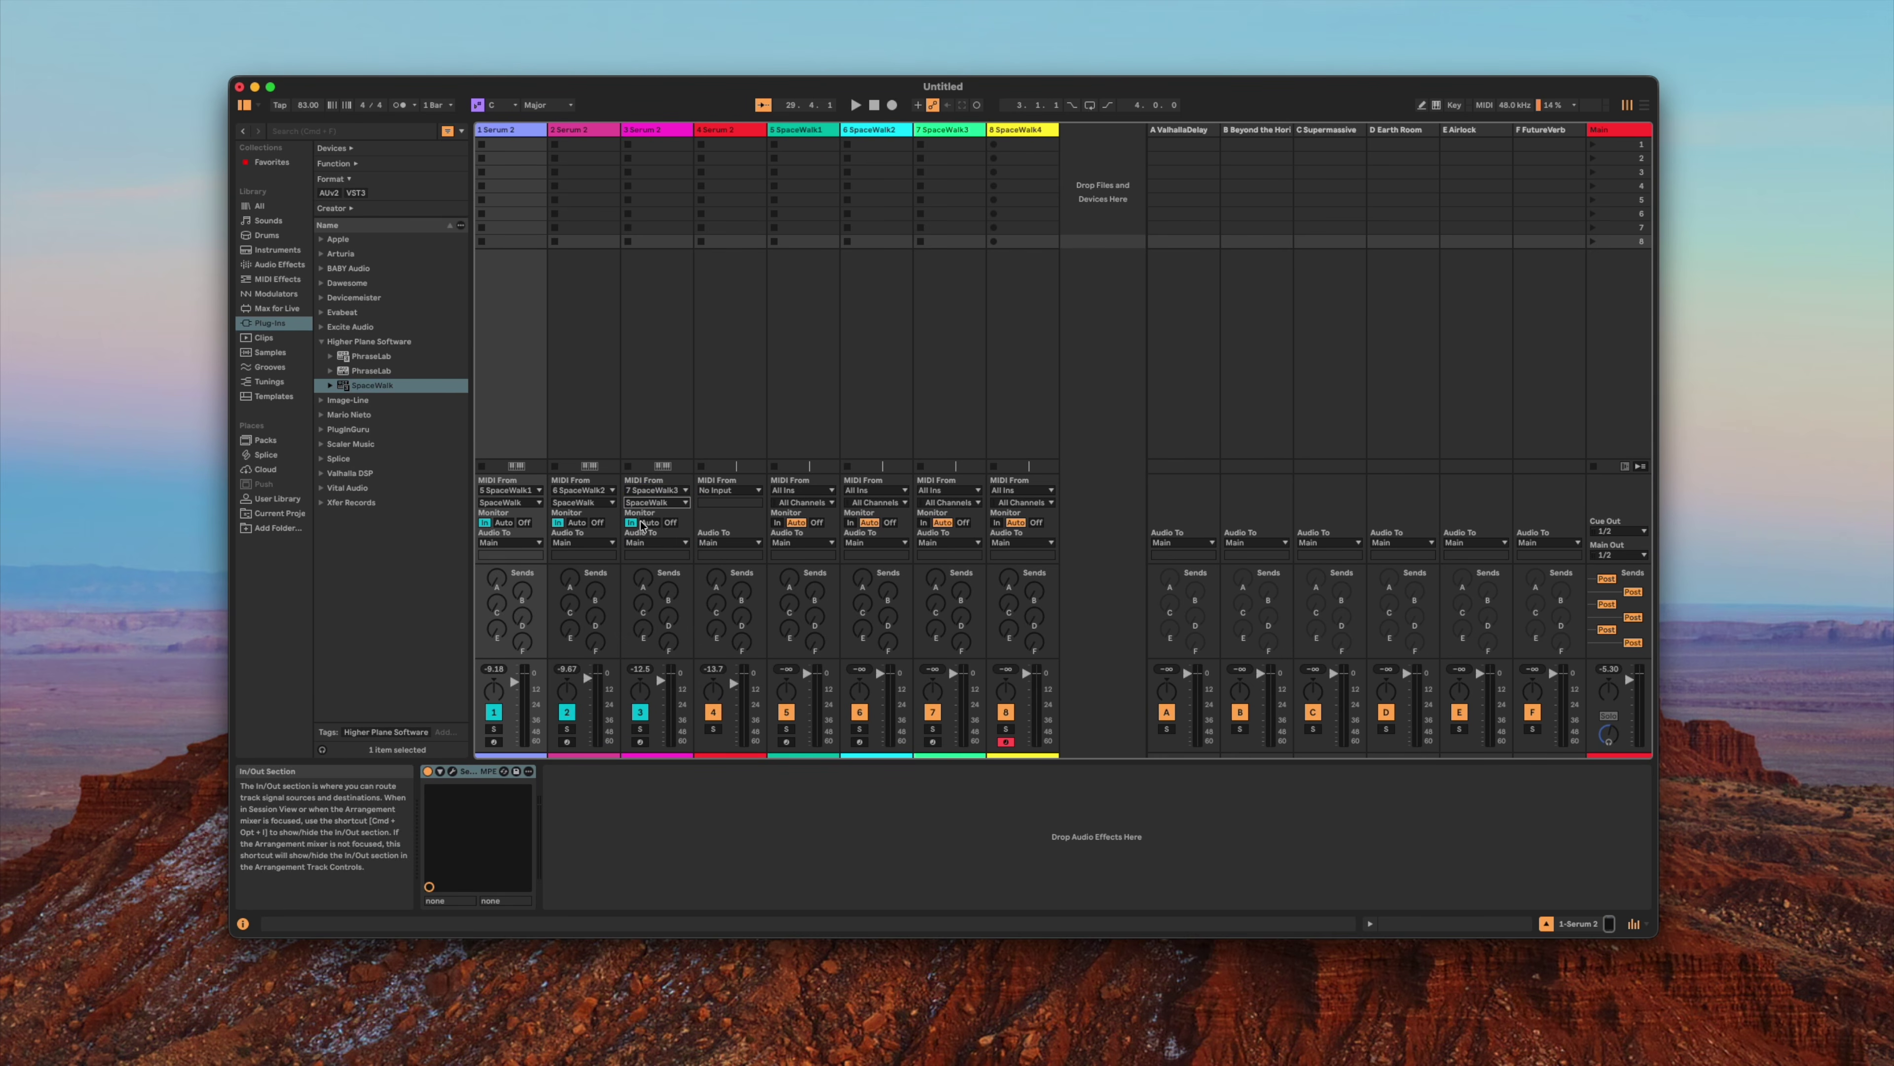
Route track 4's MIDI input from the SpaceWalk plug-in on the SpaceWalk4 track.
{"action": "left_click", "coordinate": [735, 490]}
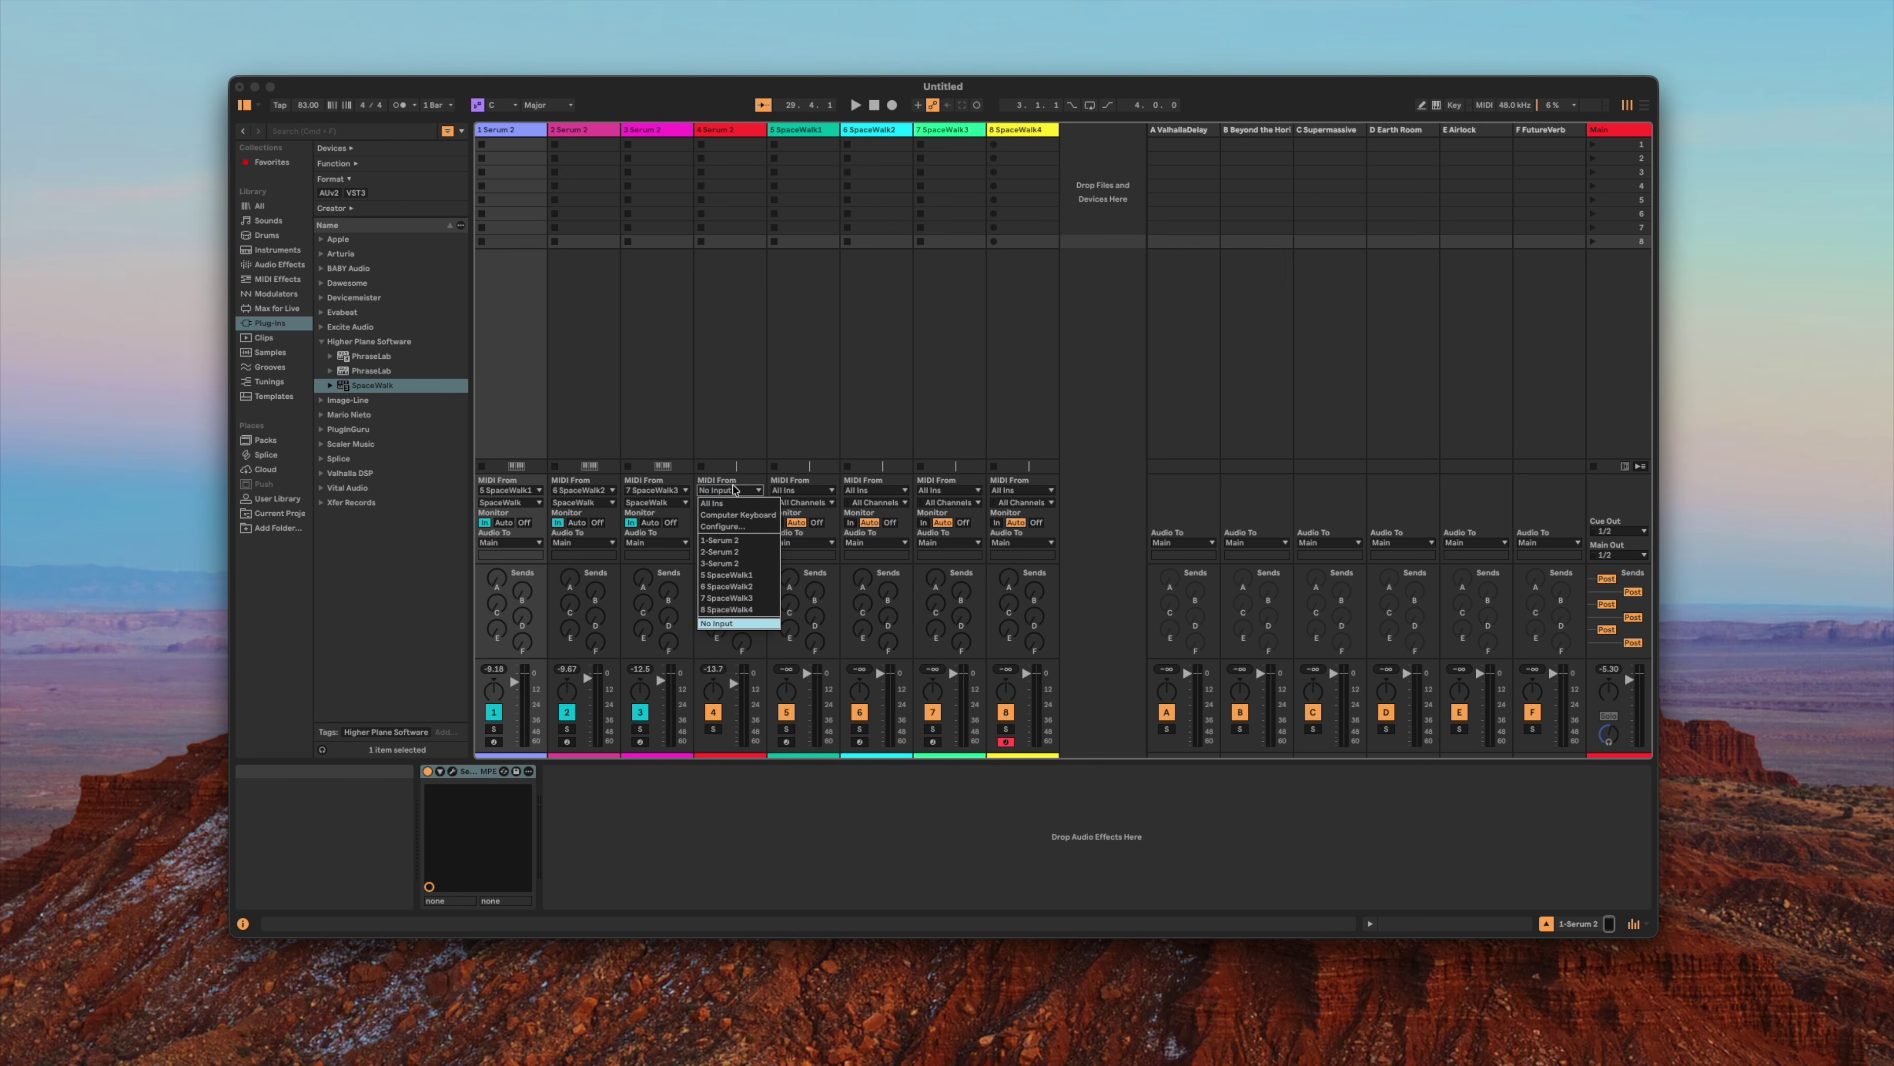
{"action": "left_click", "coordinate": [727, 608]}
{"action": "left_click", "coordinate": [727, 503]}
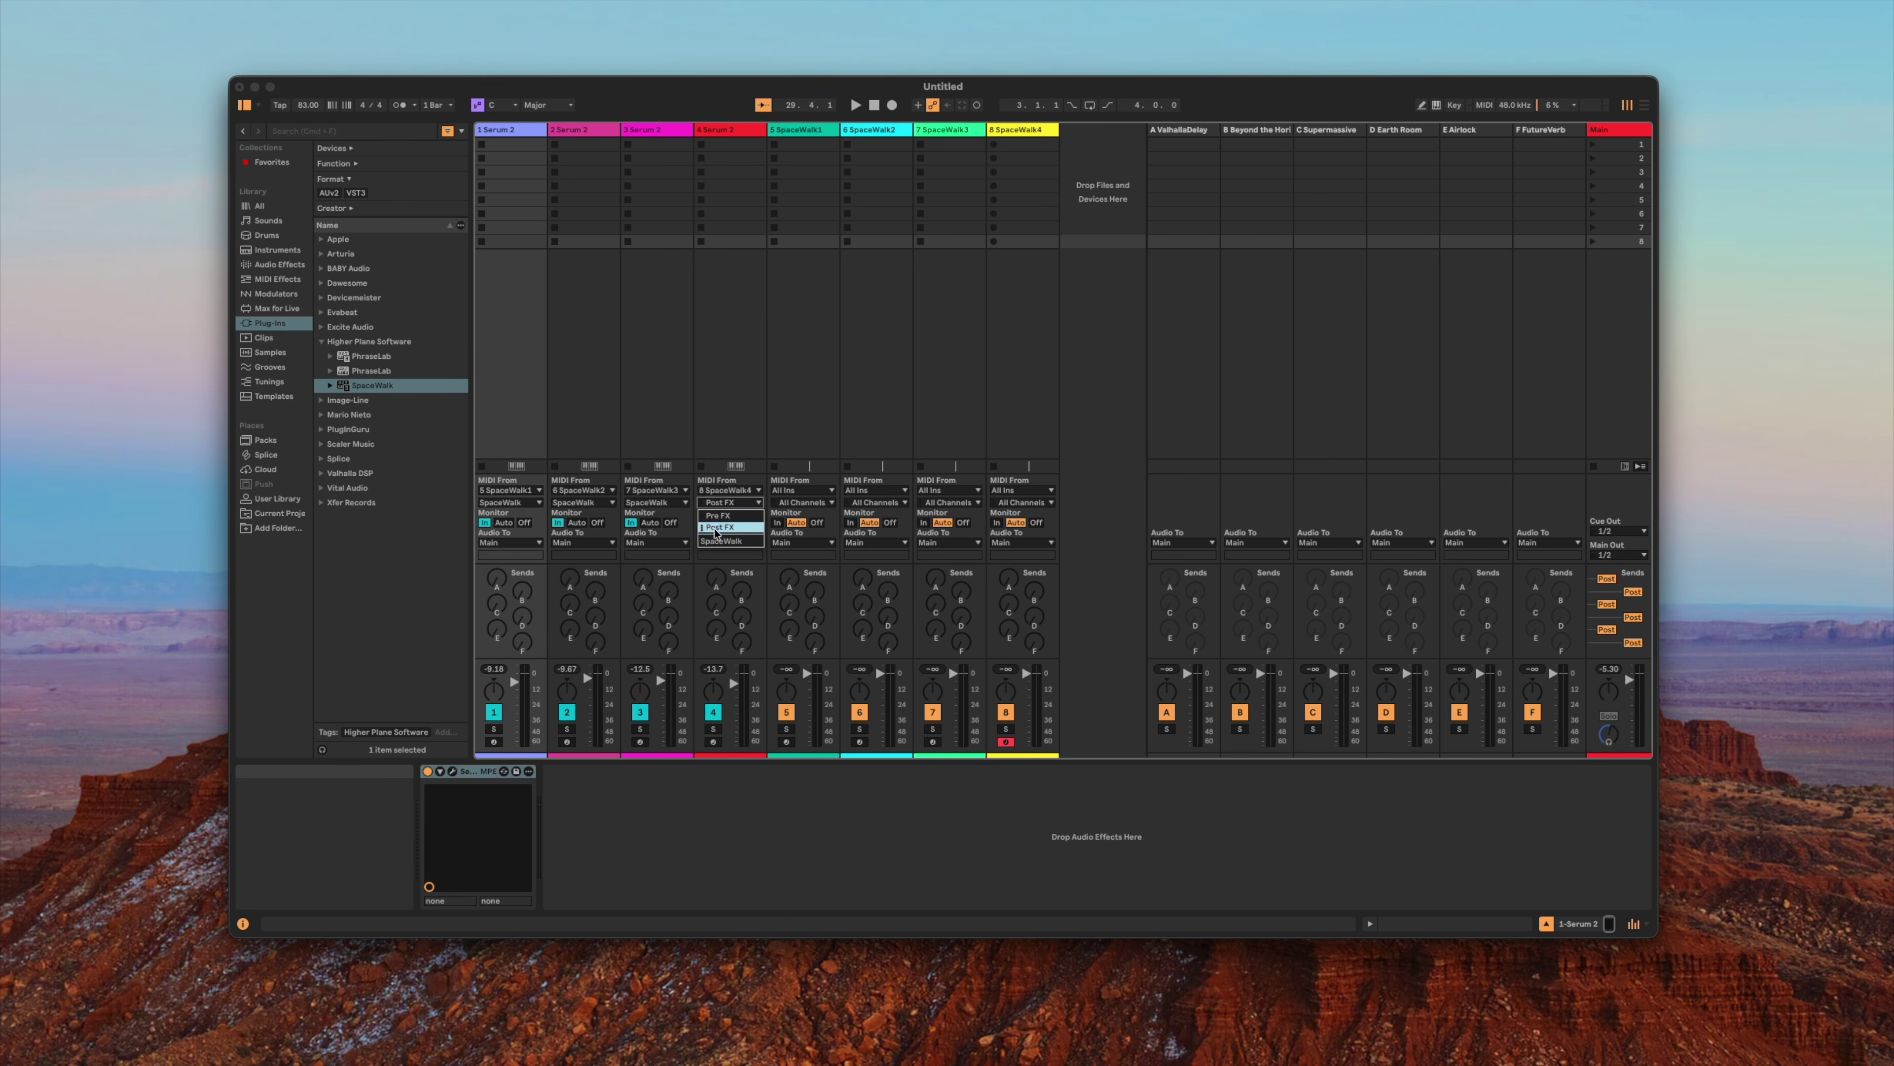
{"action": "left_click", "coordinate": [715, 541]}
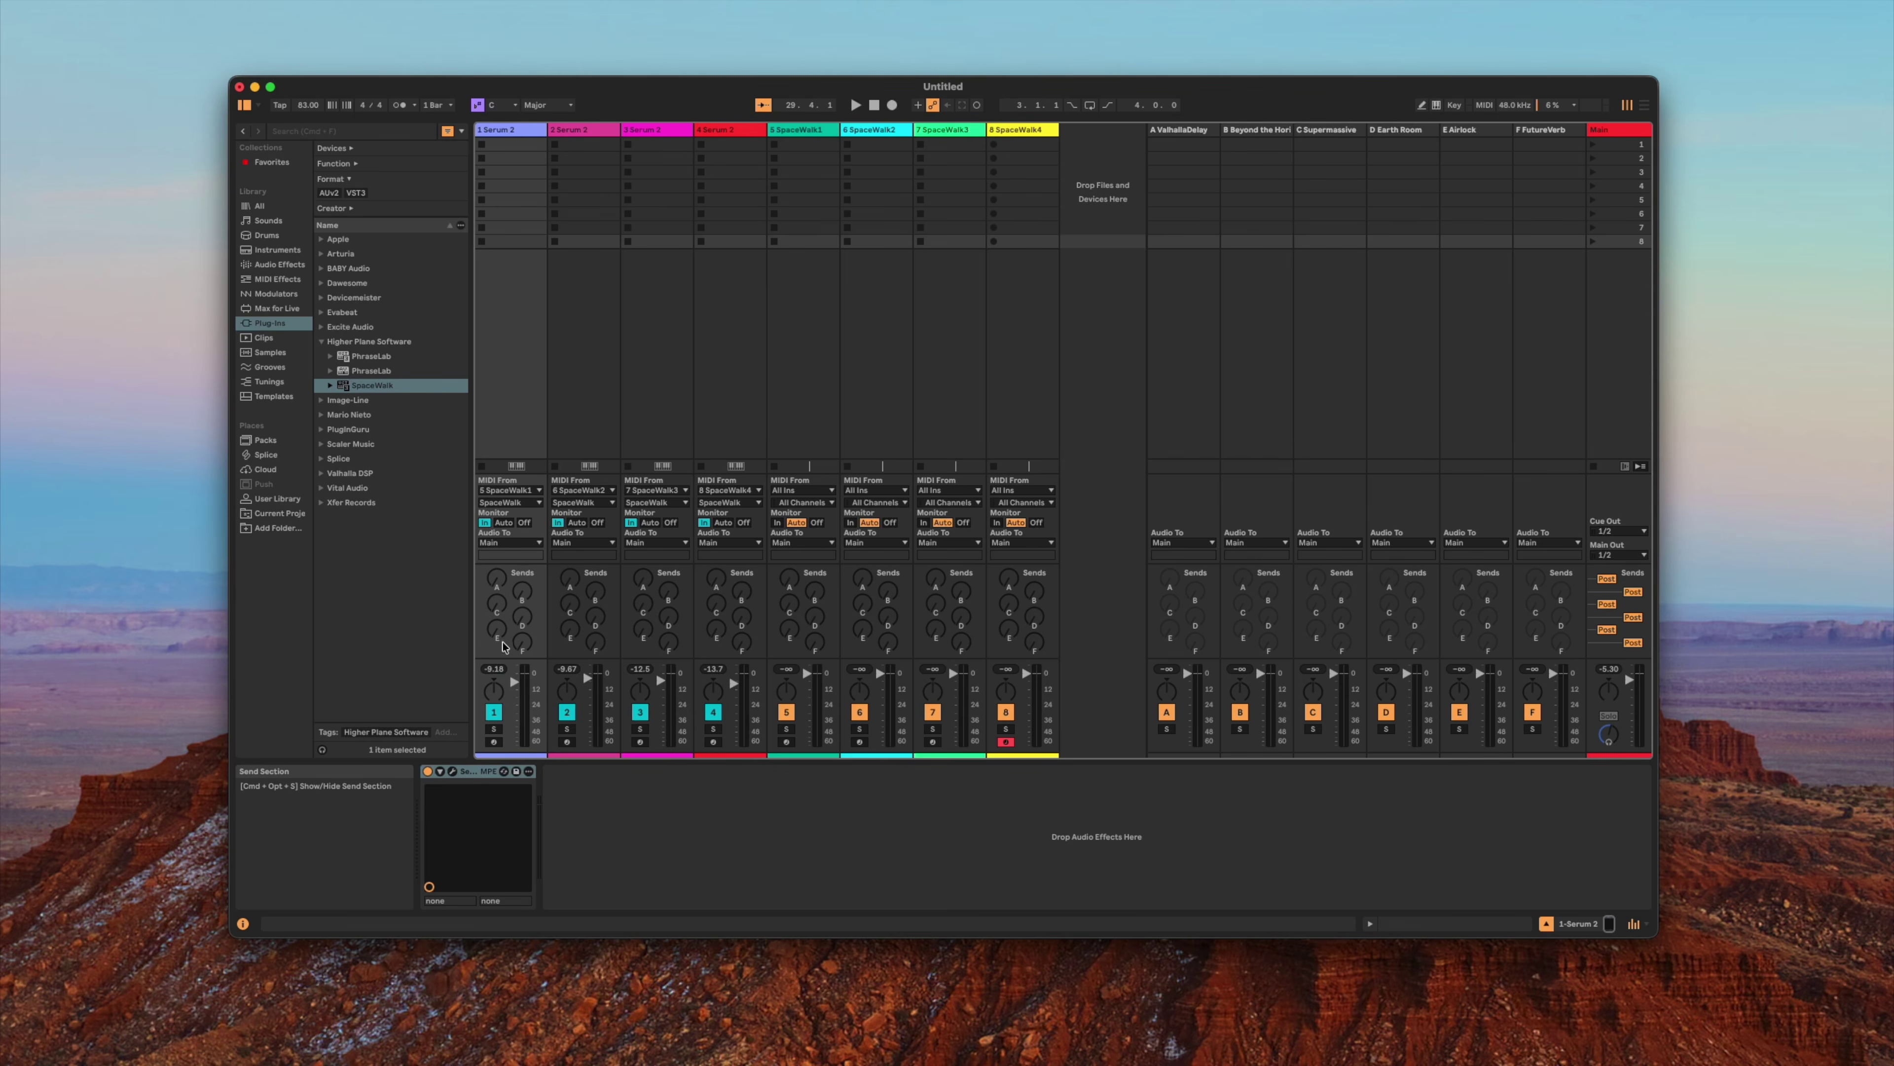
Review the Serum 2 patch loaded on each of tracks 1 to 4, opening the instruments one after another.
{"action": "left_click", "coordinate": [452, 771]}
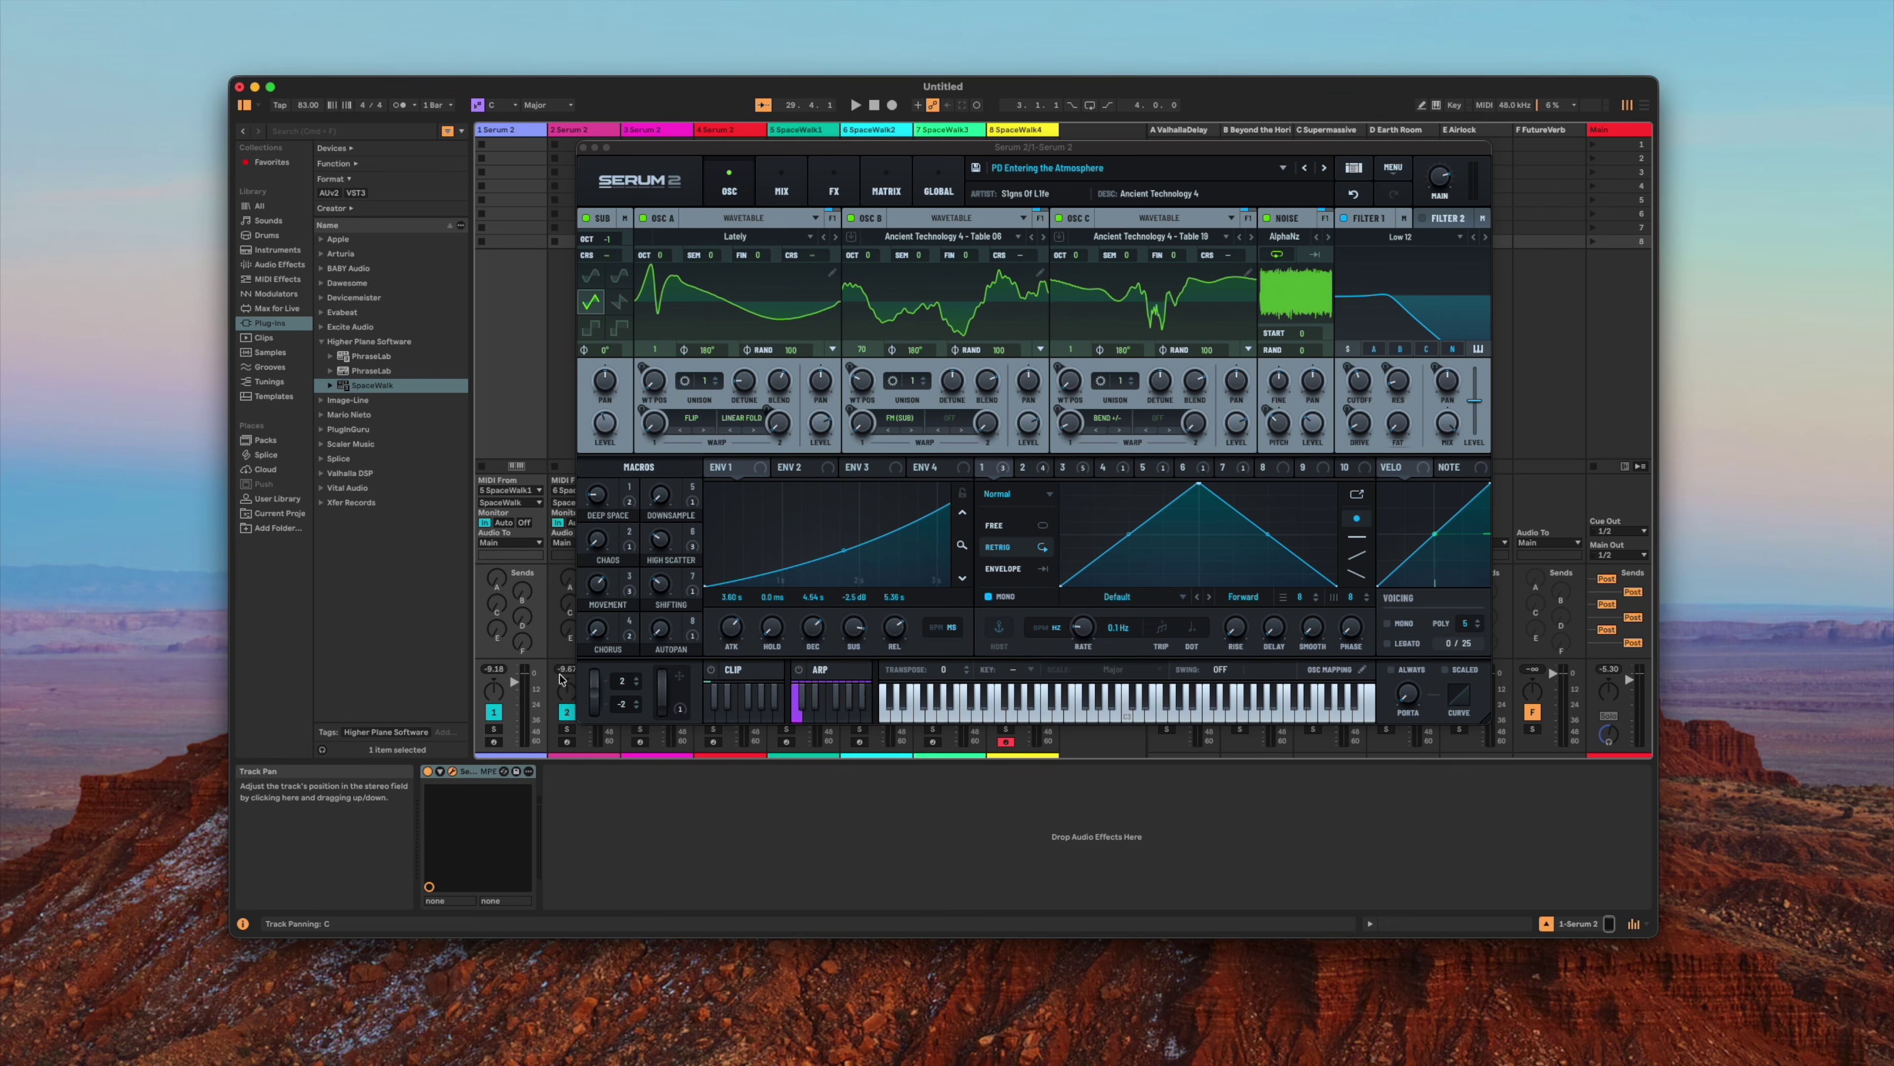
{"action": "left_click", "coordinate": [584, 148]}
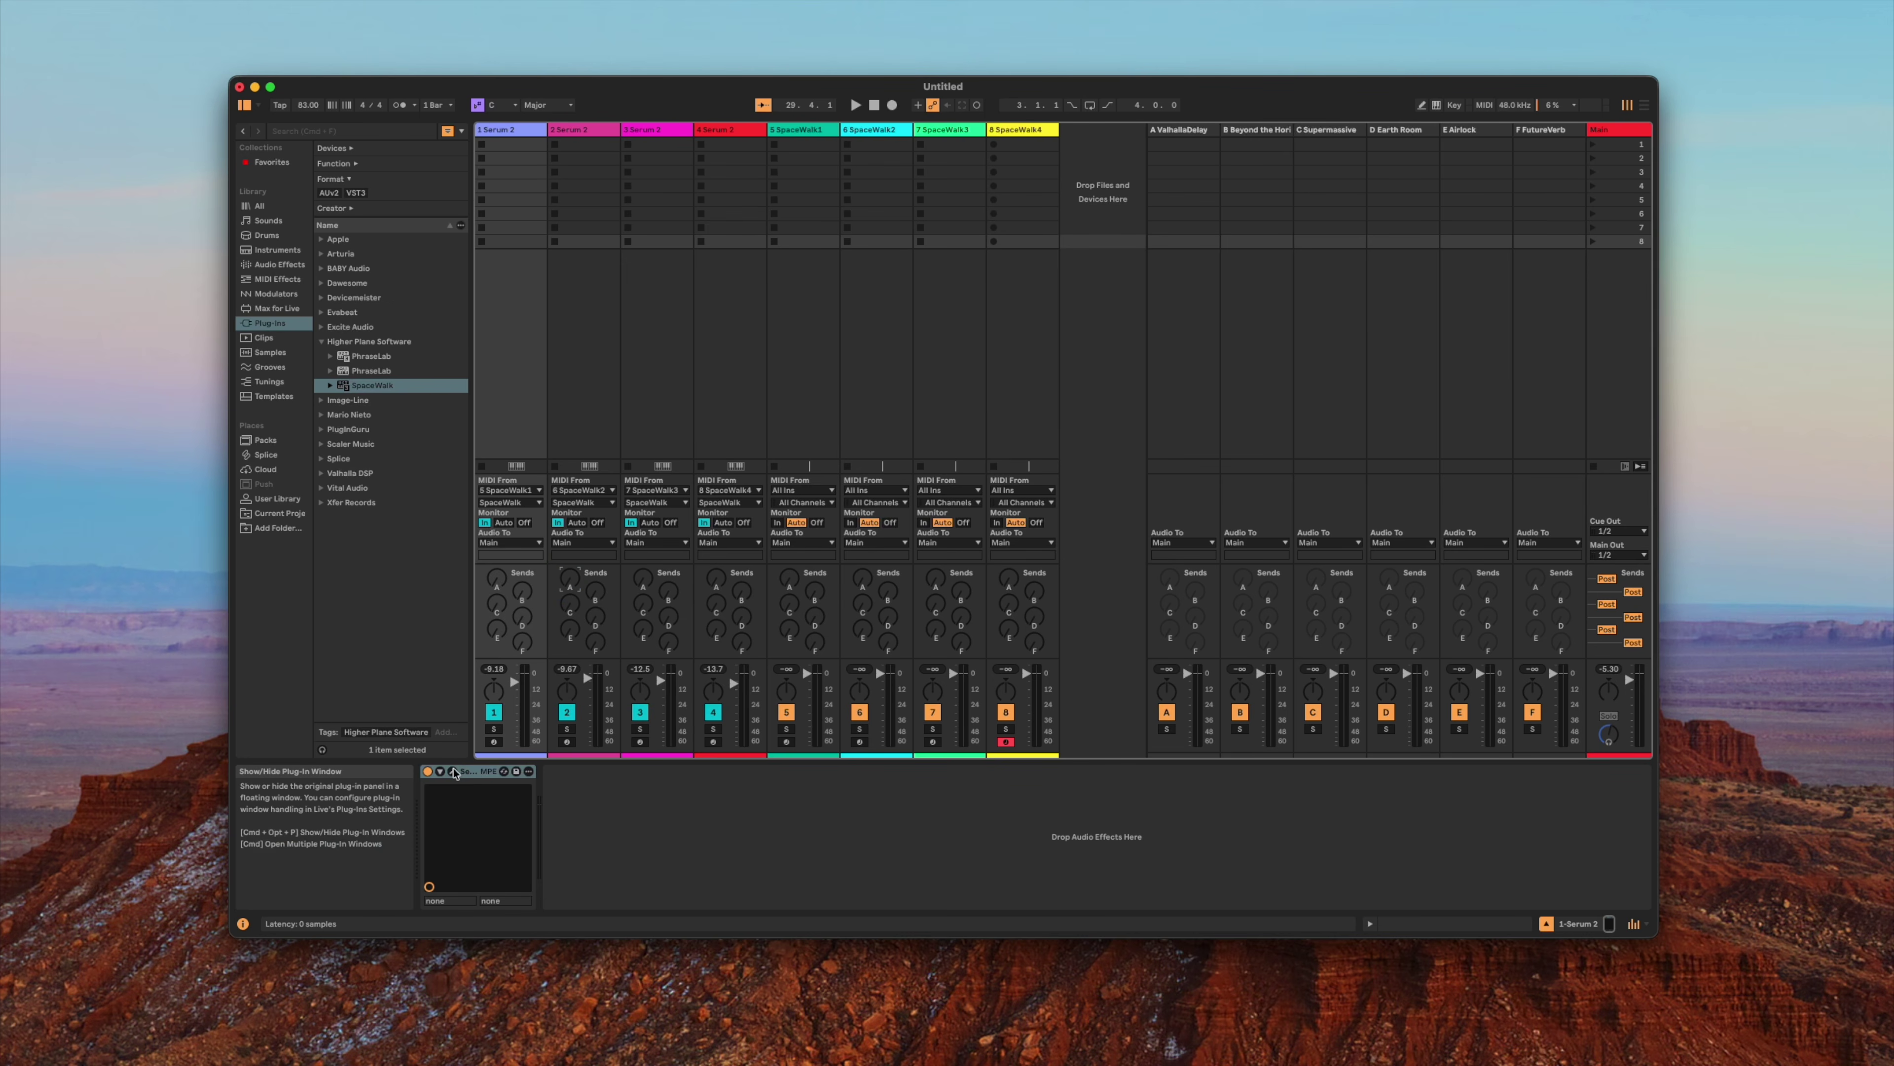
{"action": "left_click", "coordinate": [571, 391]}
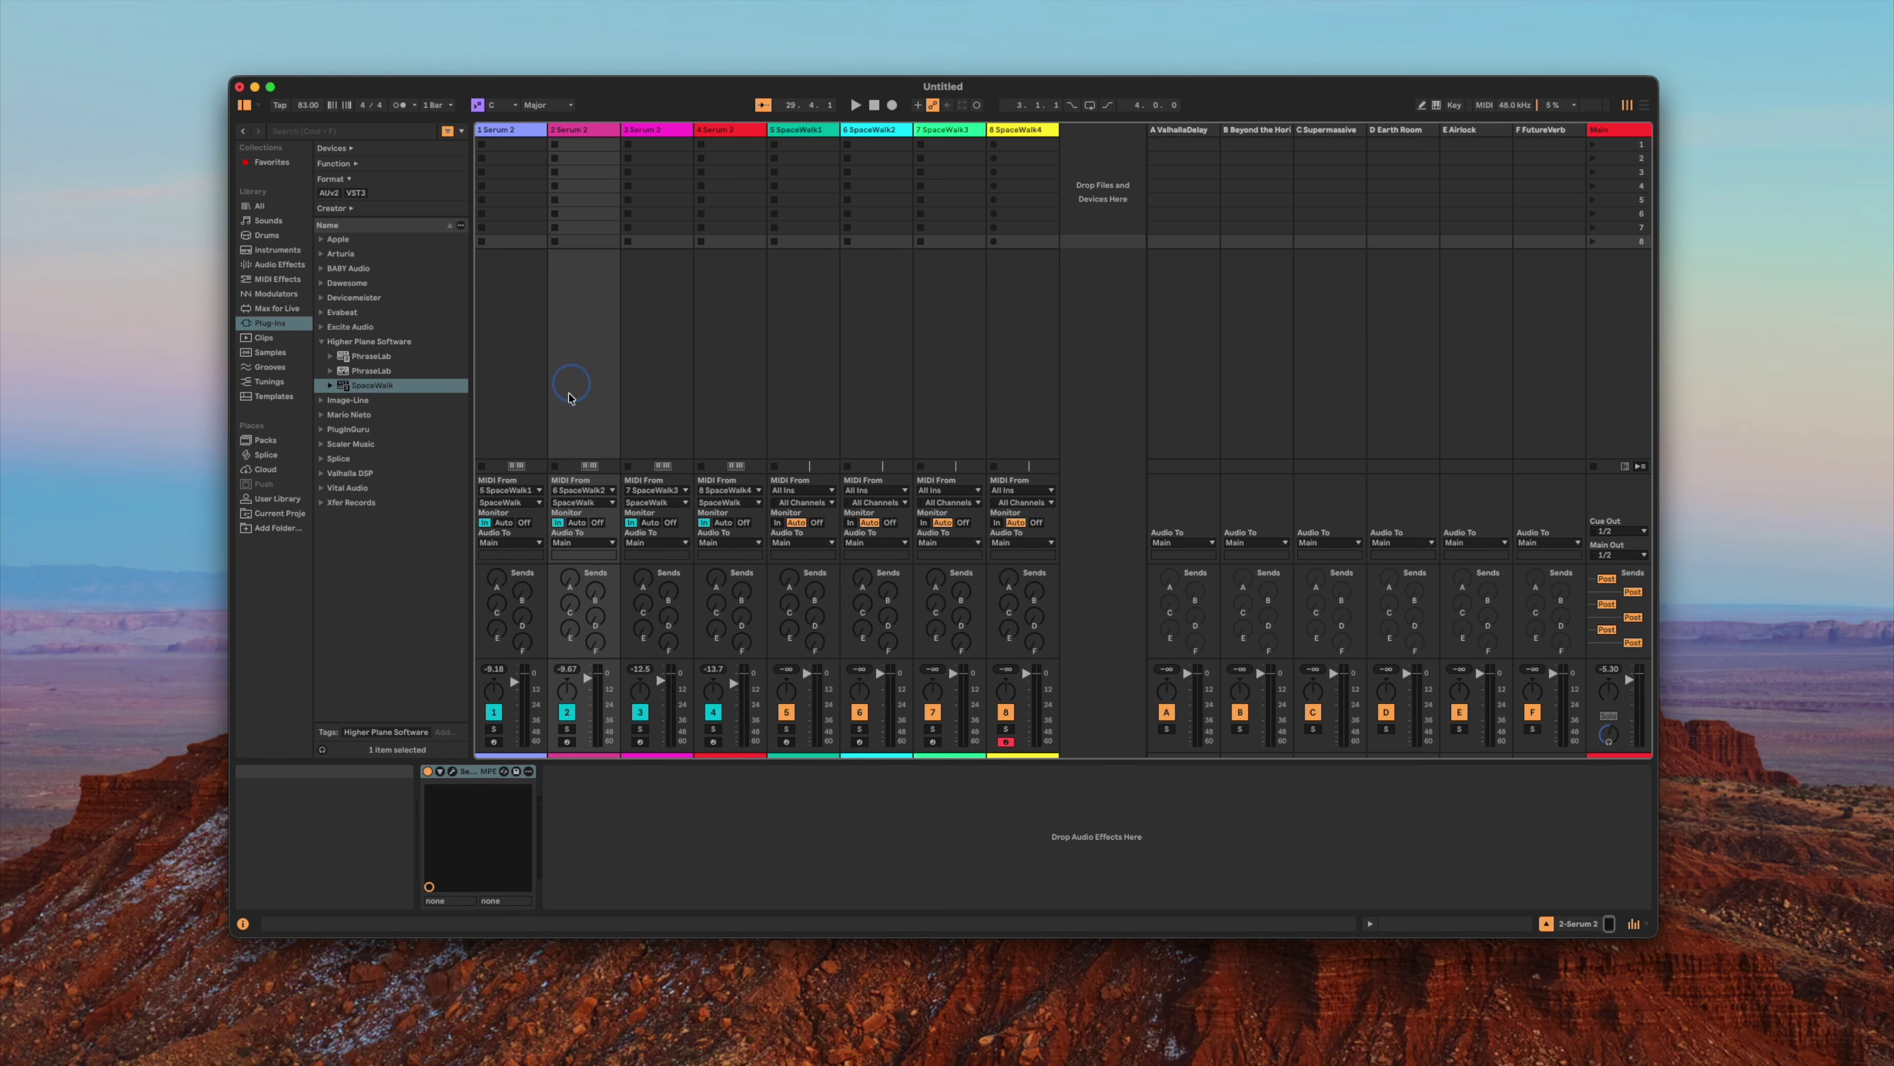
{"action": "left_click", "coordinate": [453, 773]}
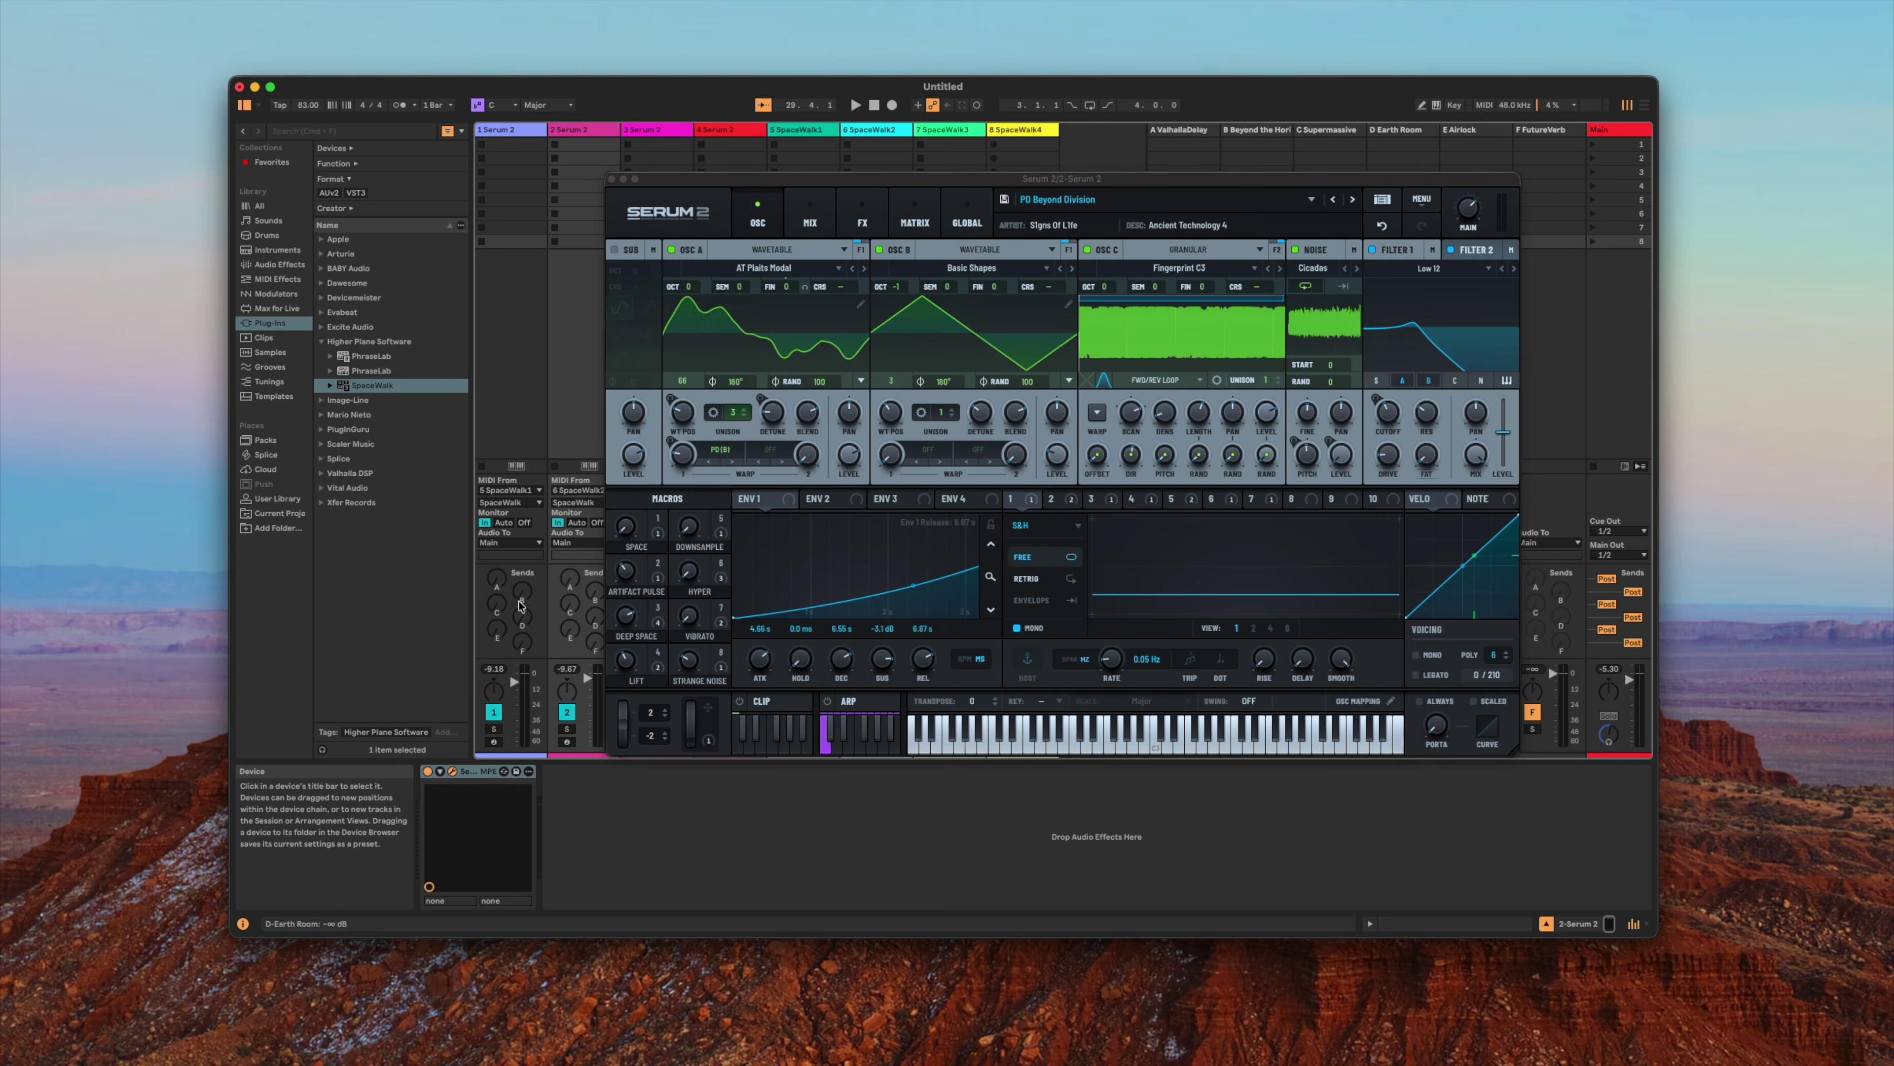
{"action": "left_click", "coordinate": [662, 132]}
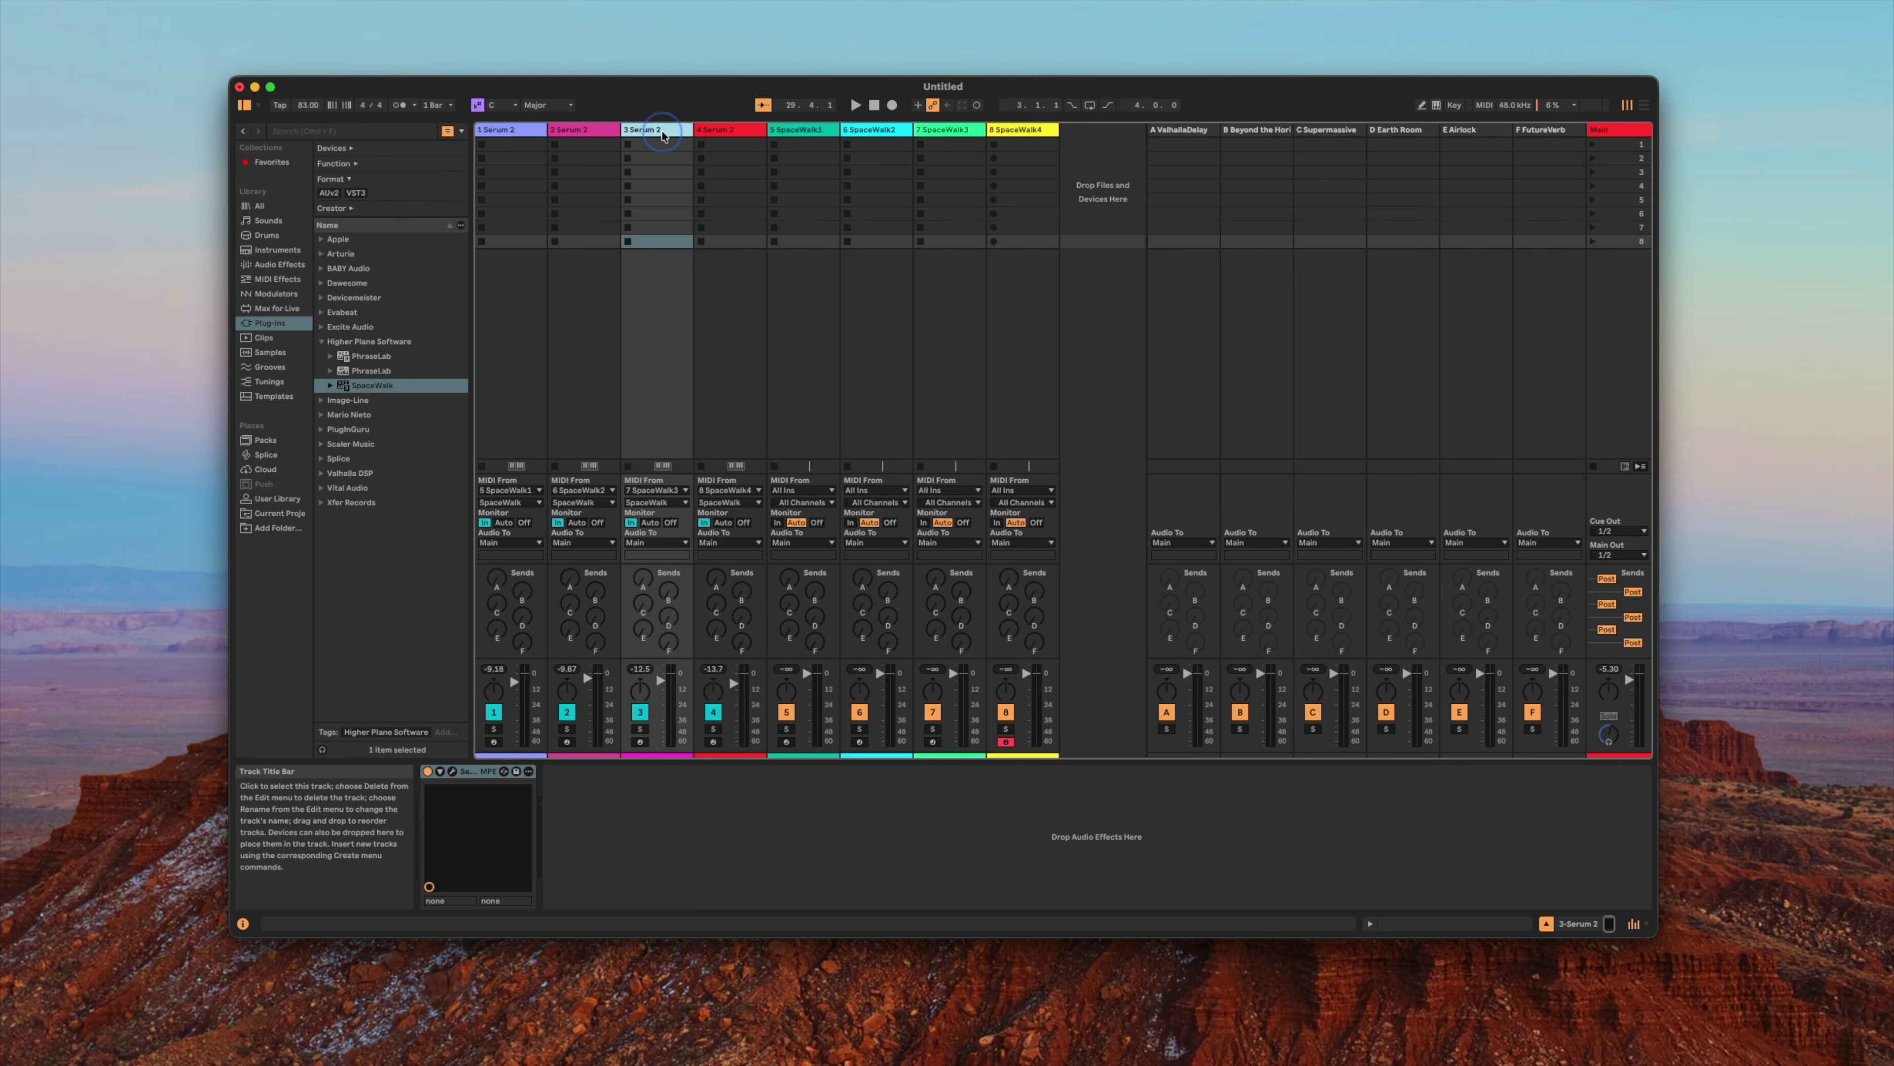
{"action": "left_click", "coordinate": [451, 771]}
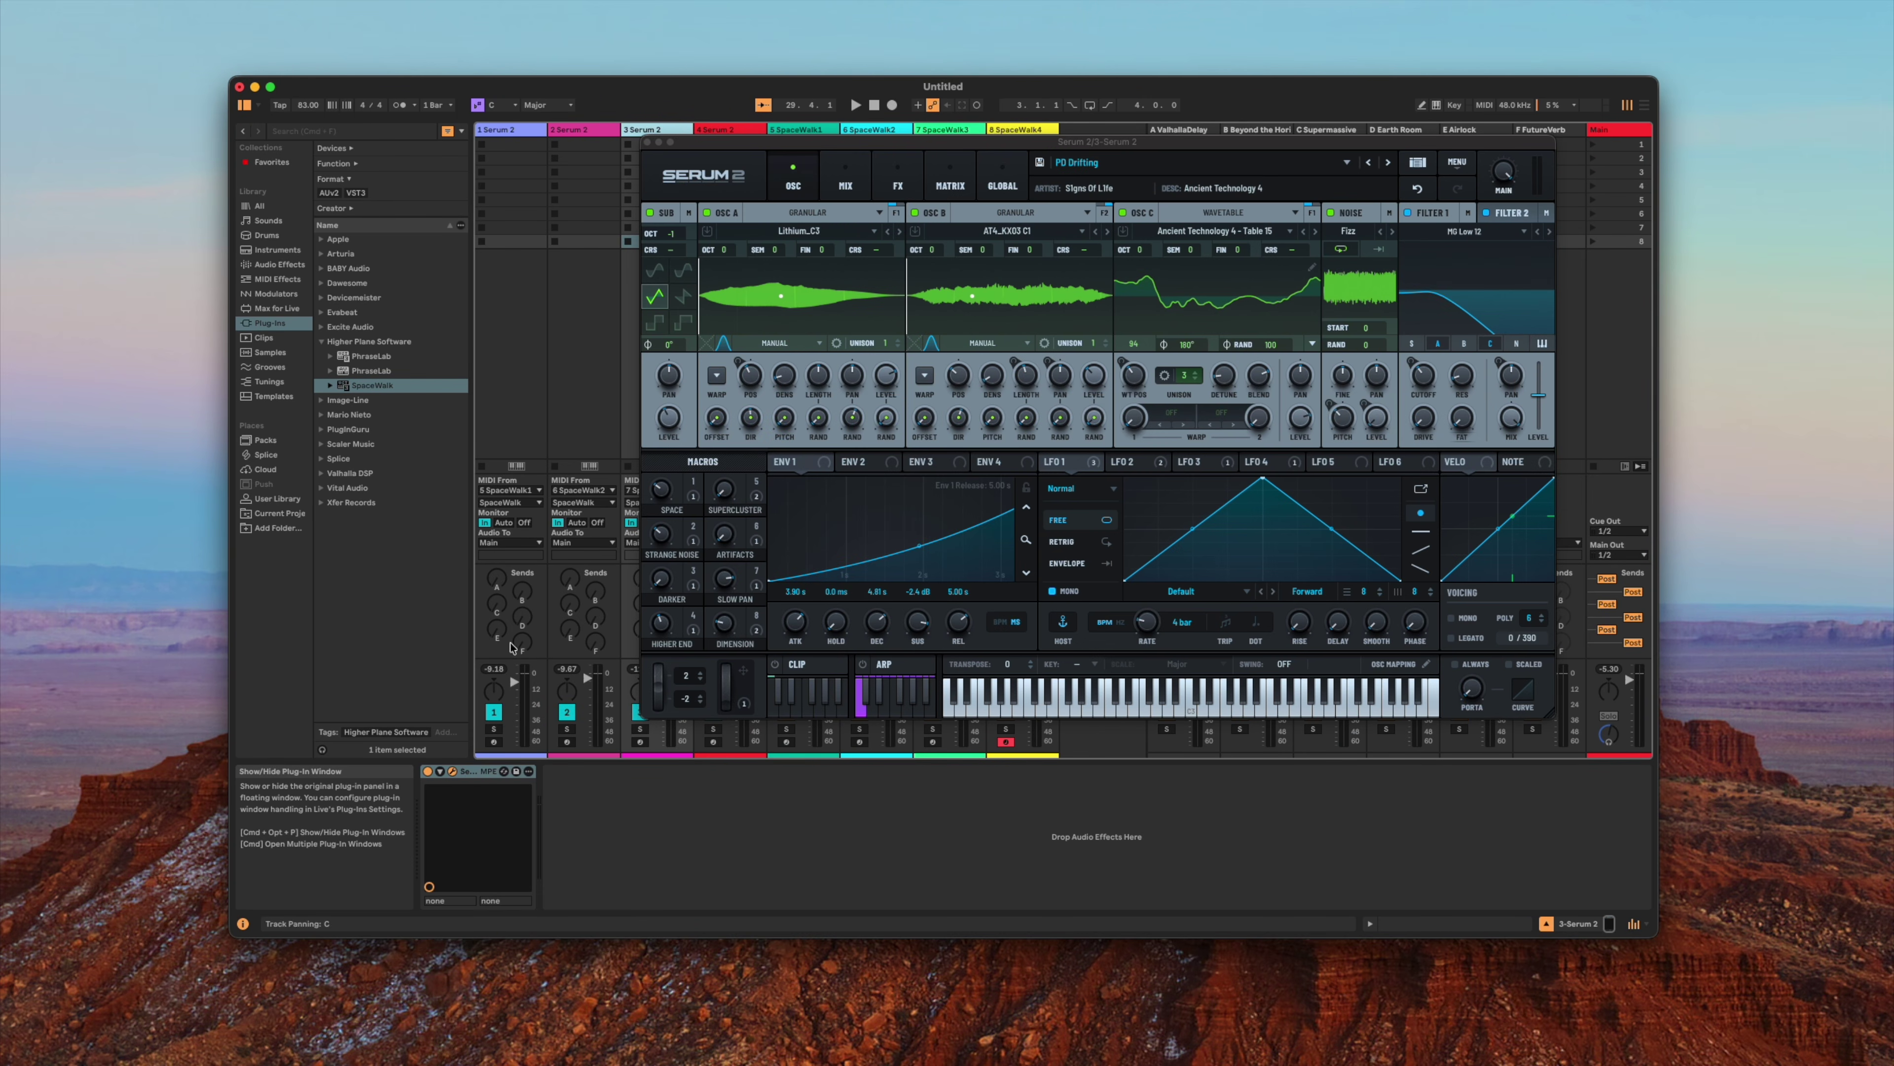
{"action": "left_click", "coordinate": [739, 132]}
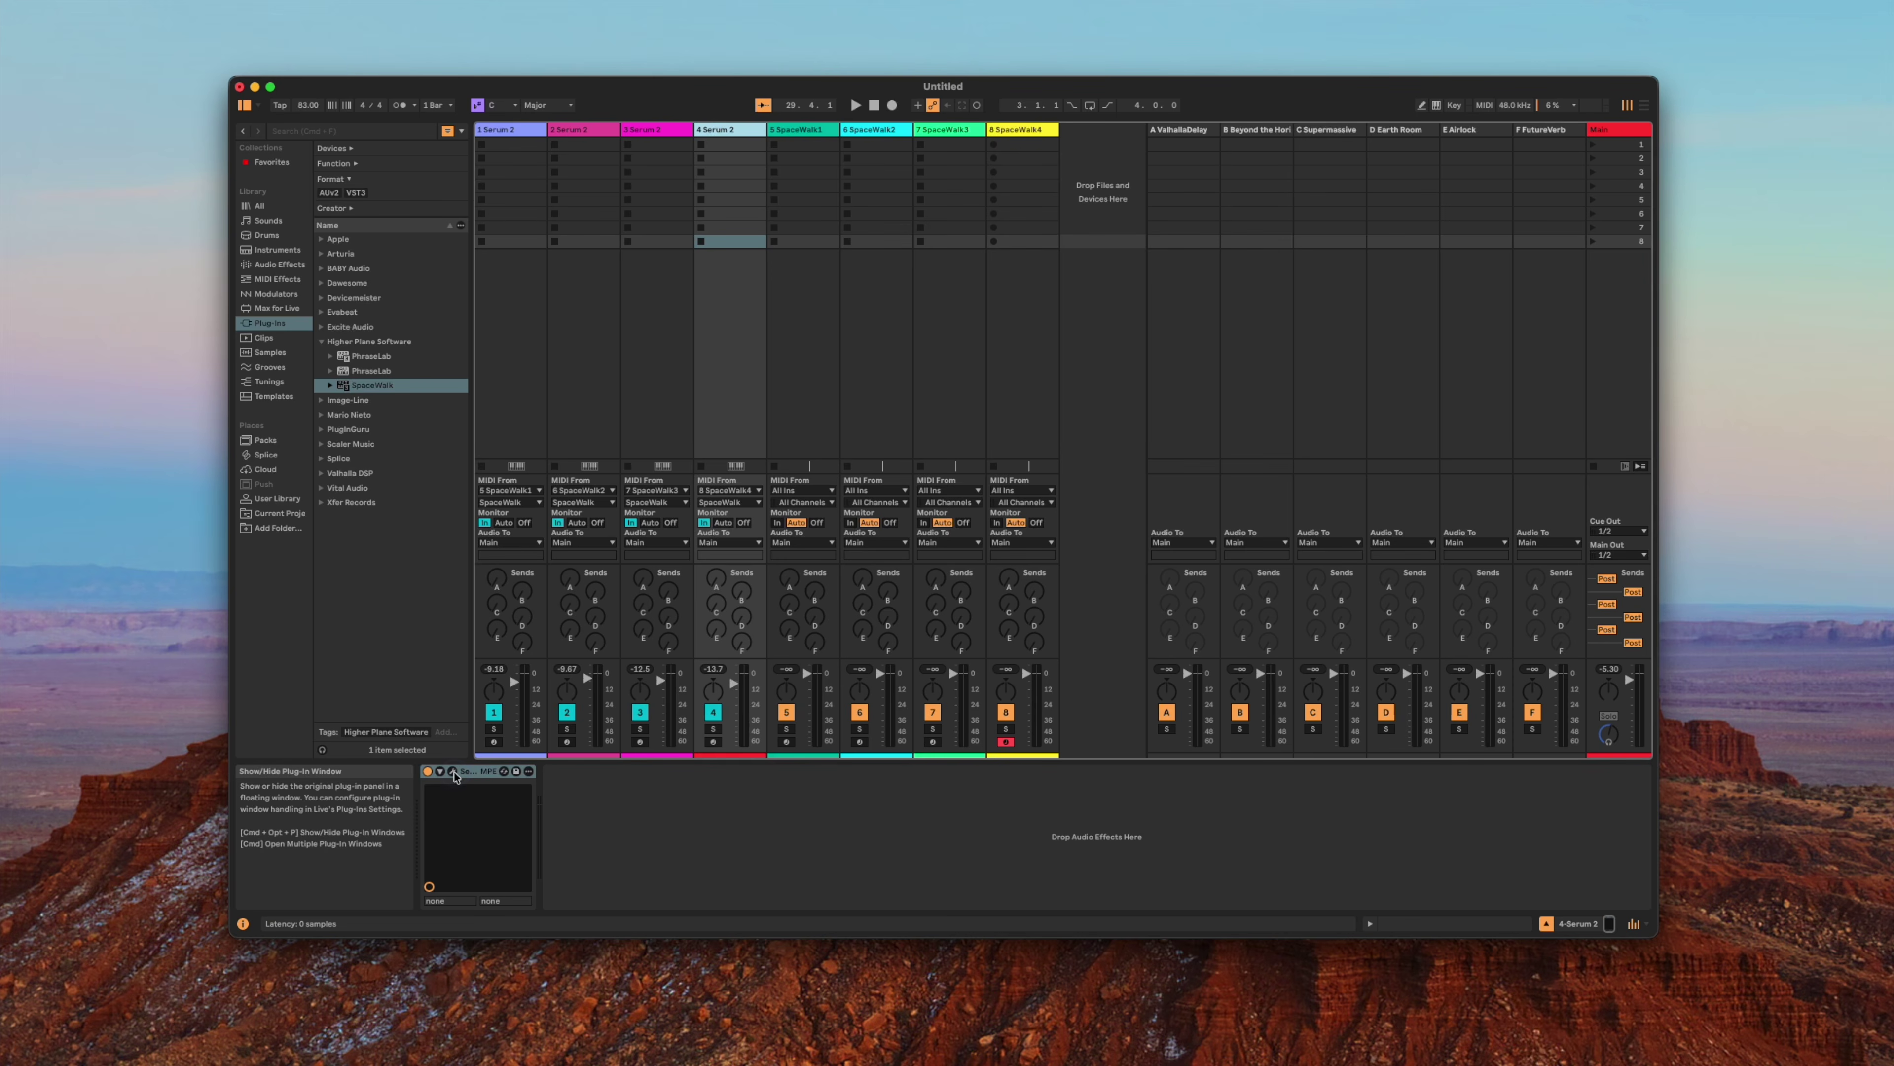
{"action": "left_click", "coordinate": [453, 773]}
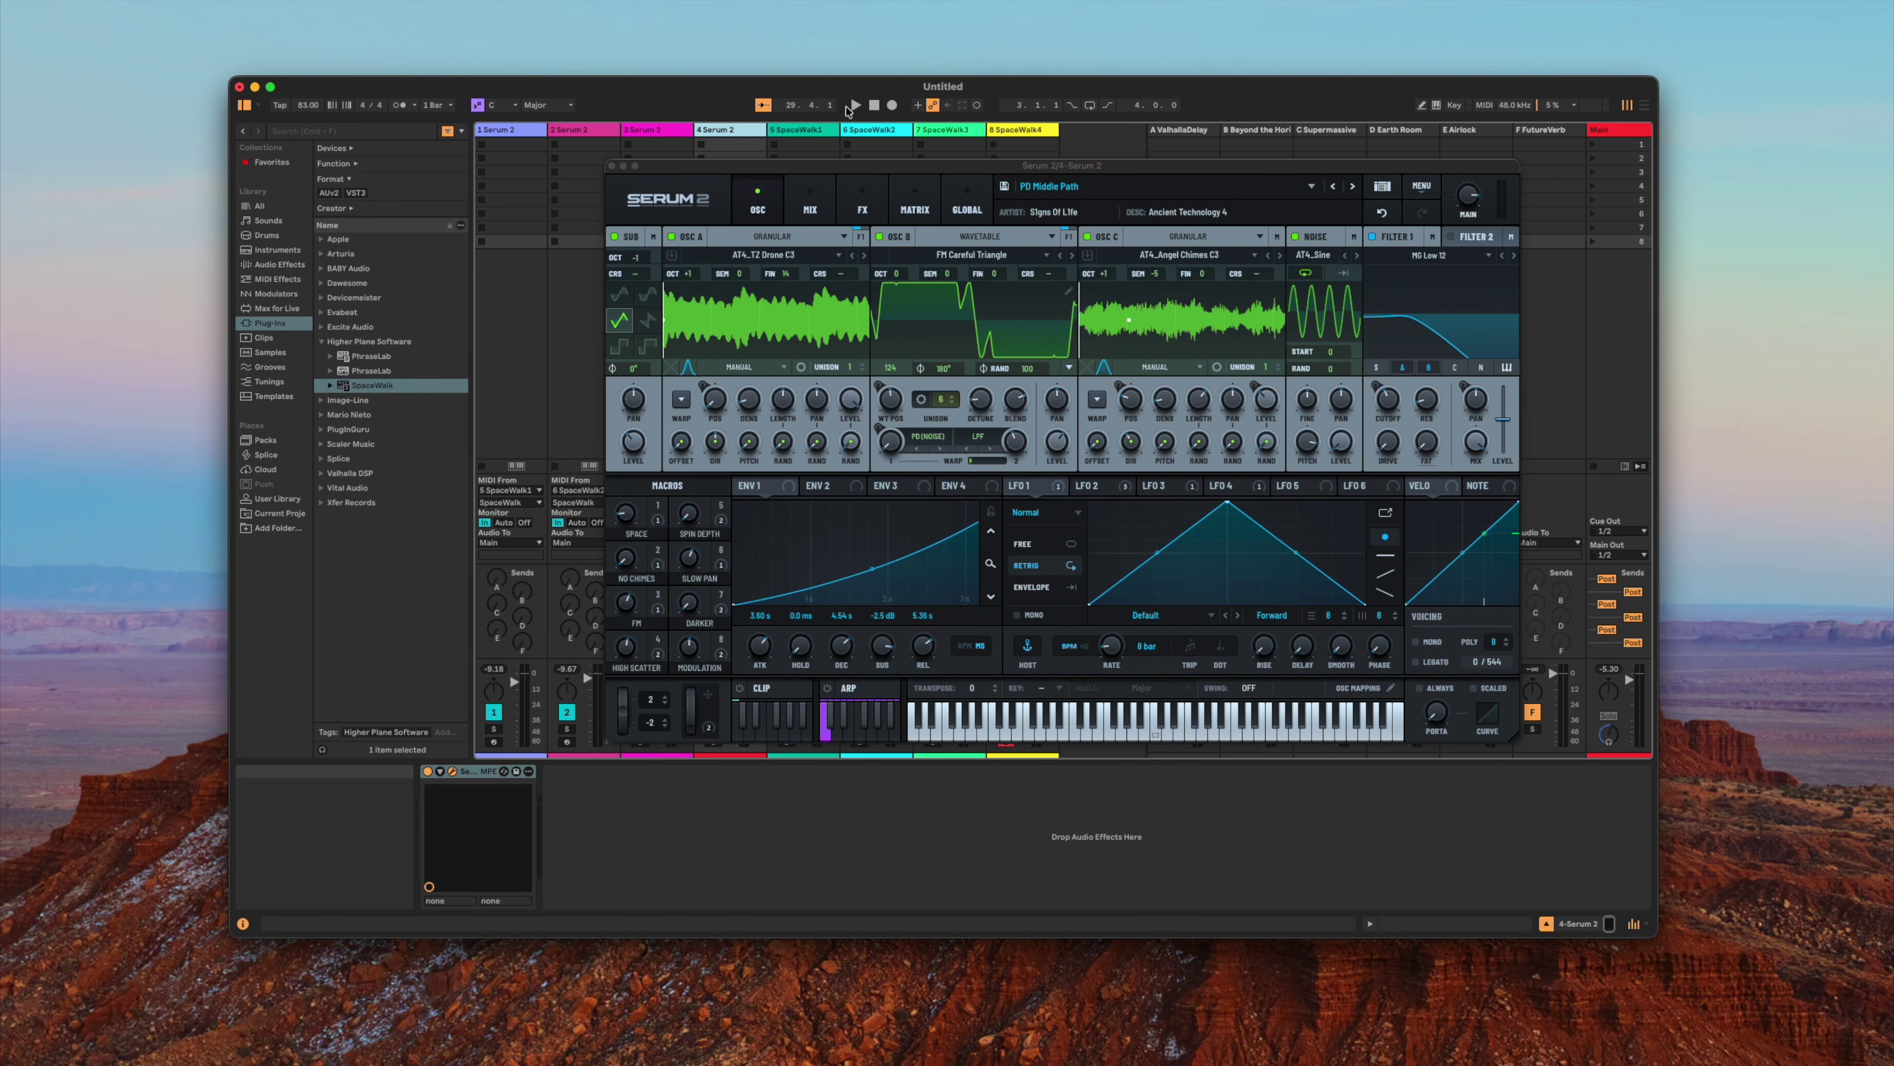
Start playback and open track 1's Serum 2 instrument to check the notes it receives from SpaceWalk1.
{"action": "left_click", "coordinate": [855, 105]}
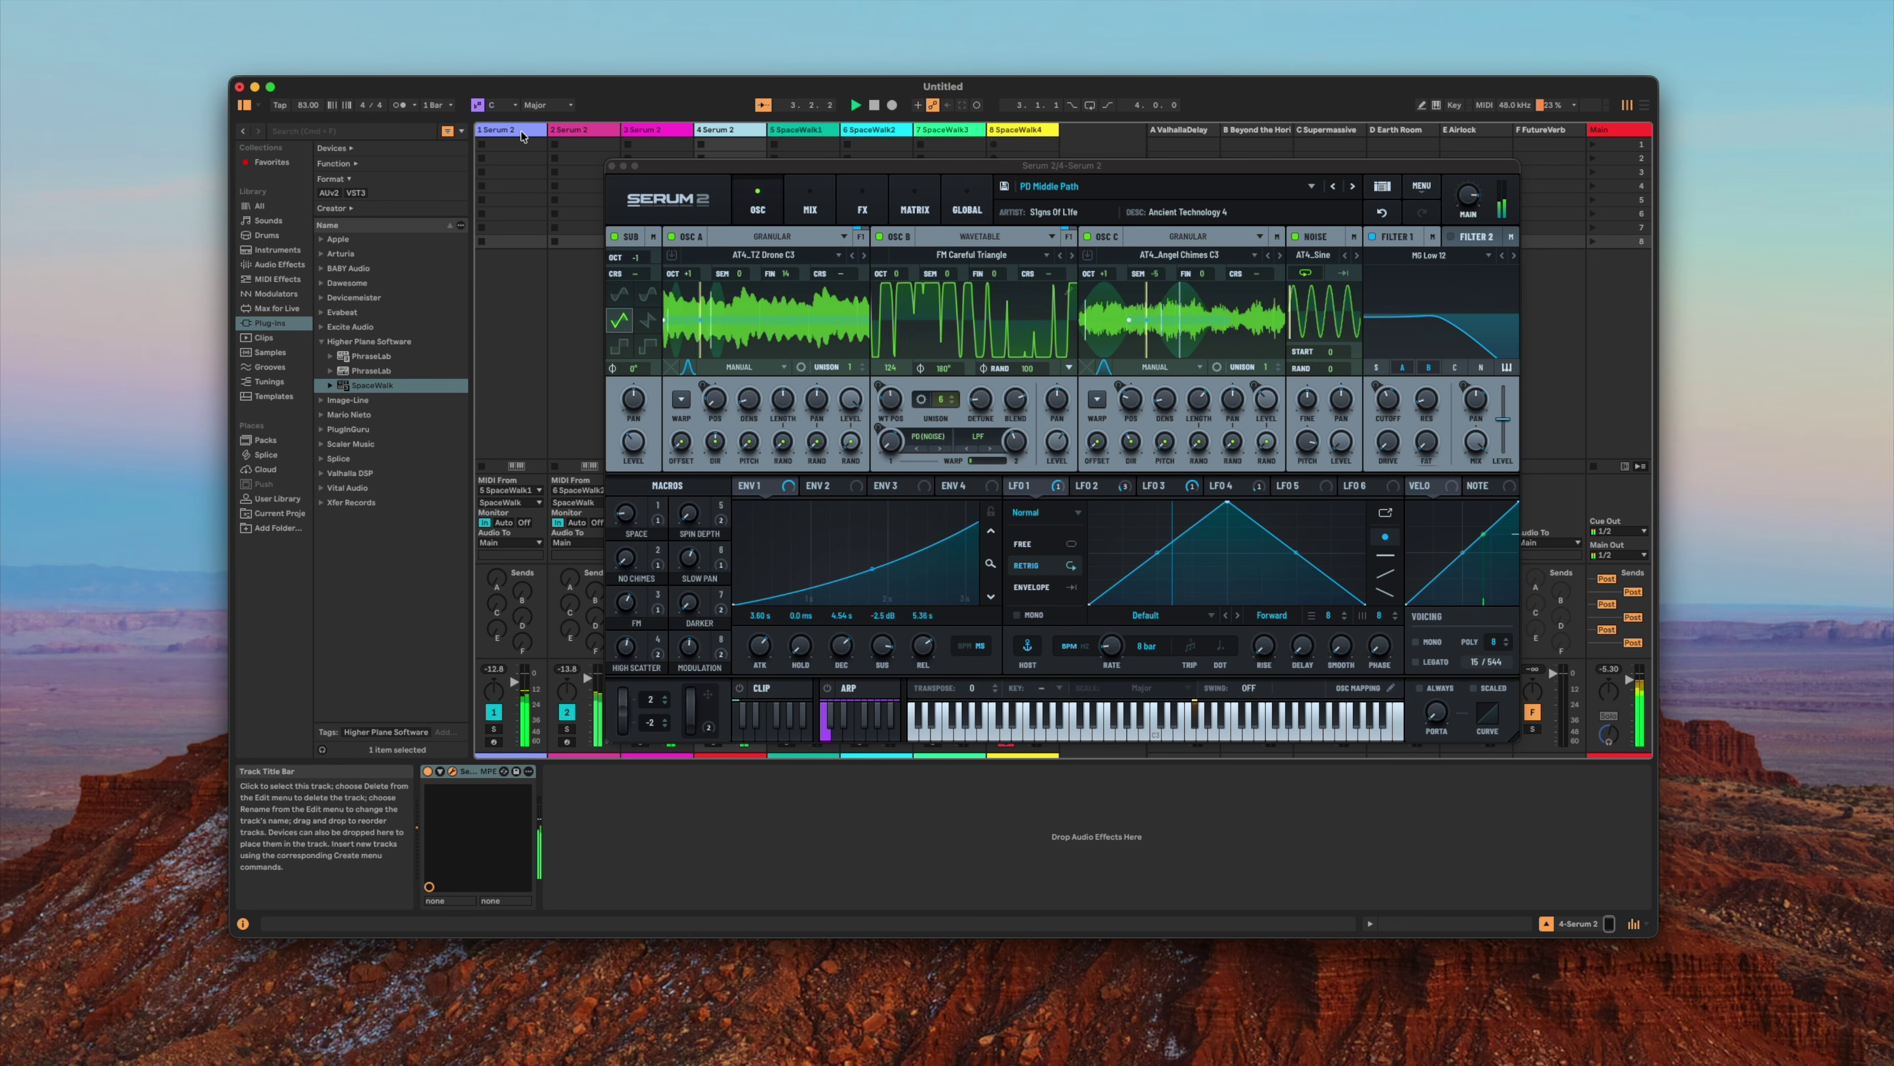
{"action": "left_click", "coordinate": [522, 130]}
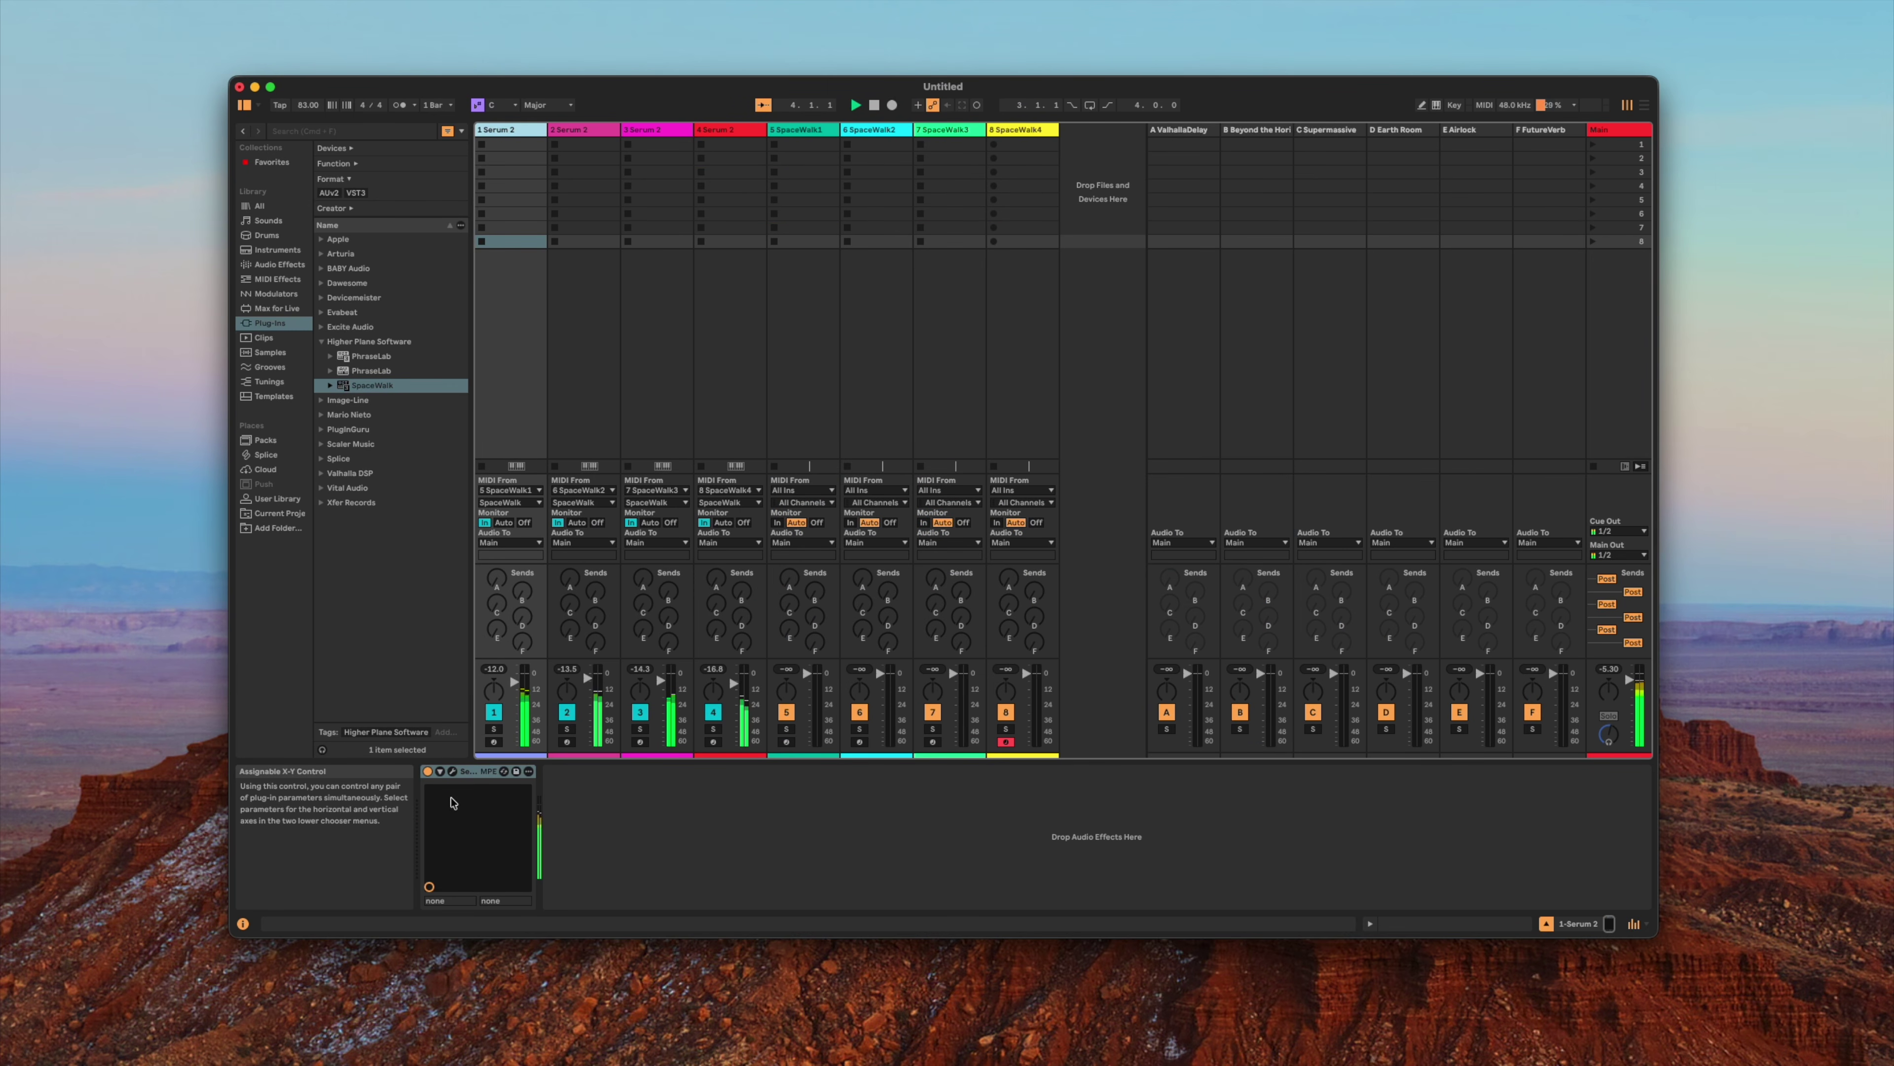
{"action": "left_click", "coordinate": [455, 771]}
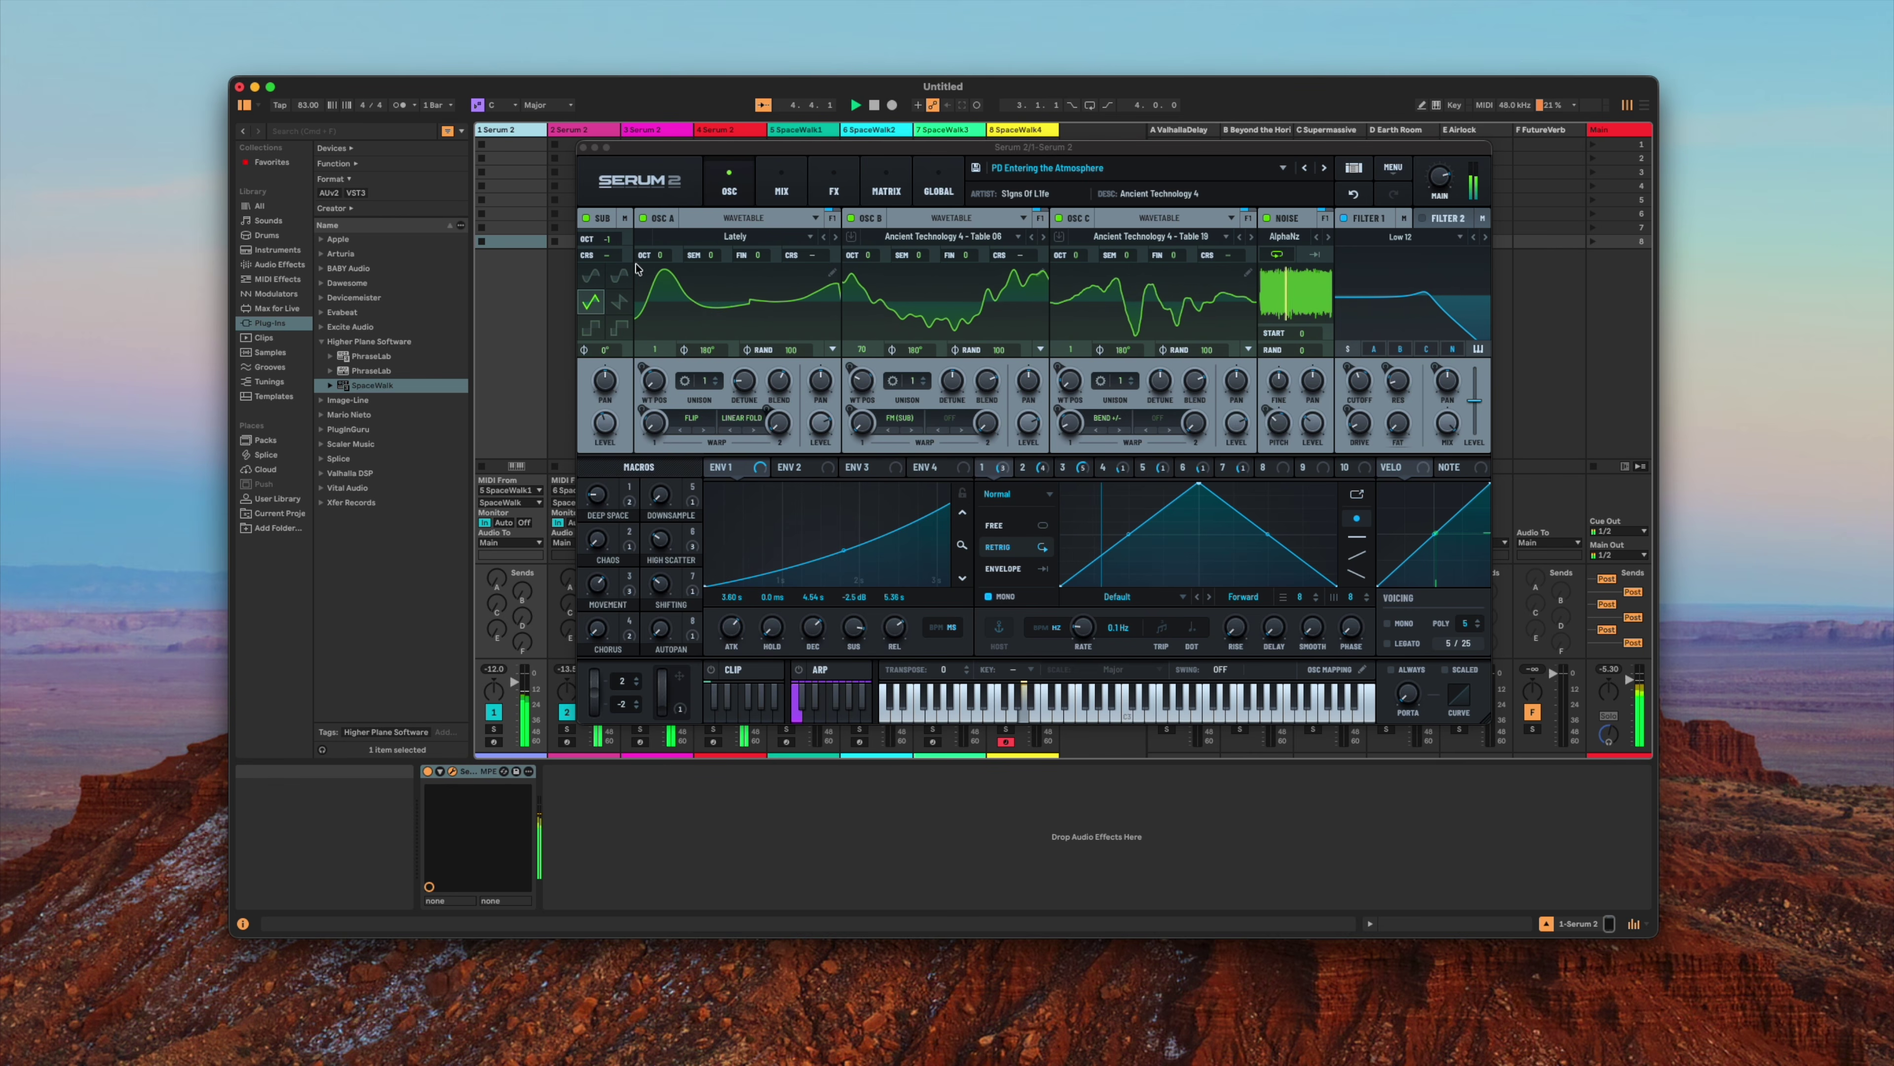
Check the Serum 2 instruments on tracks 2, 3 and 4 during playback, and briefly solo track 1 to hear it alone.
{"action": "left_click", "coordinate": [589, 131]}
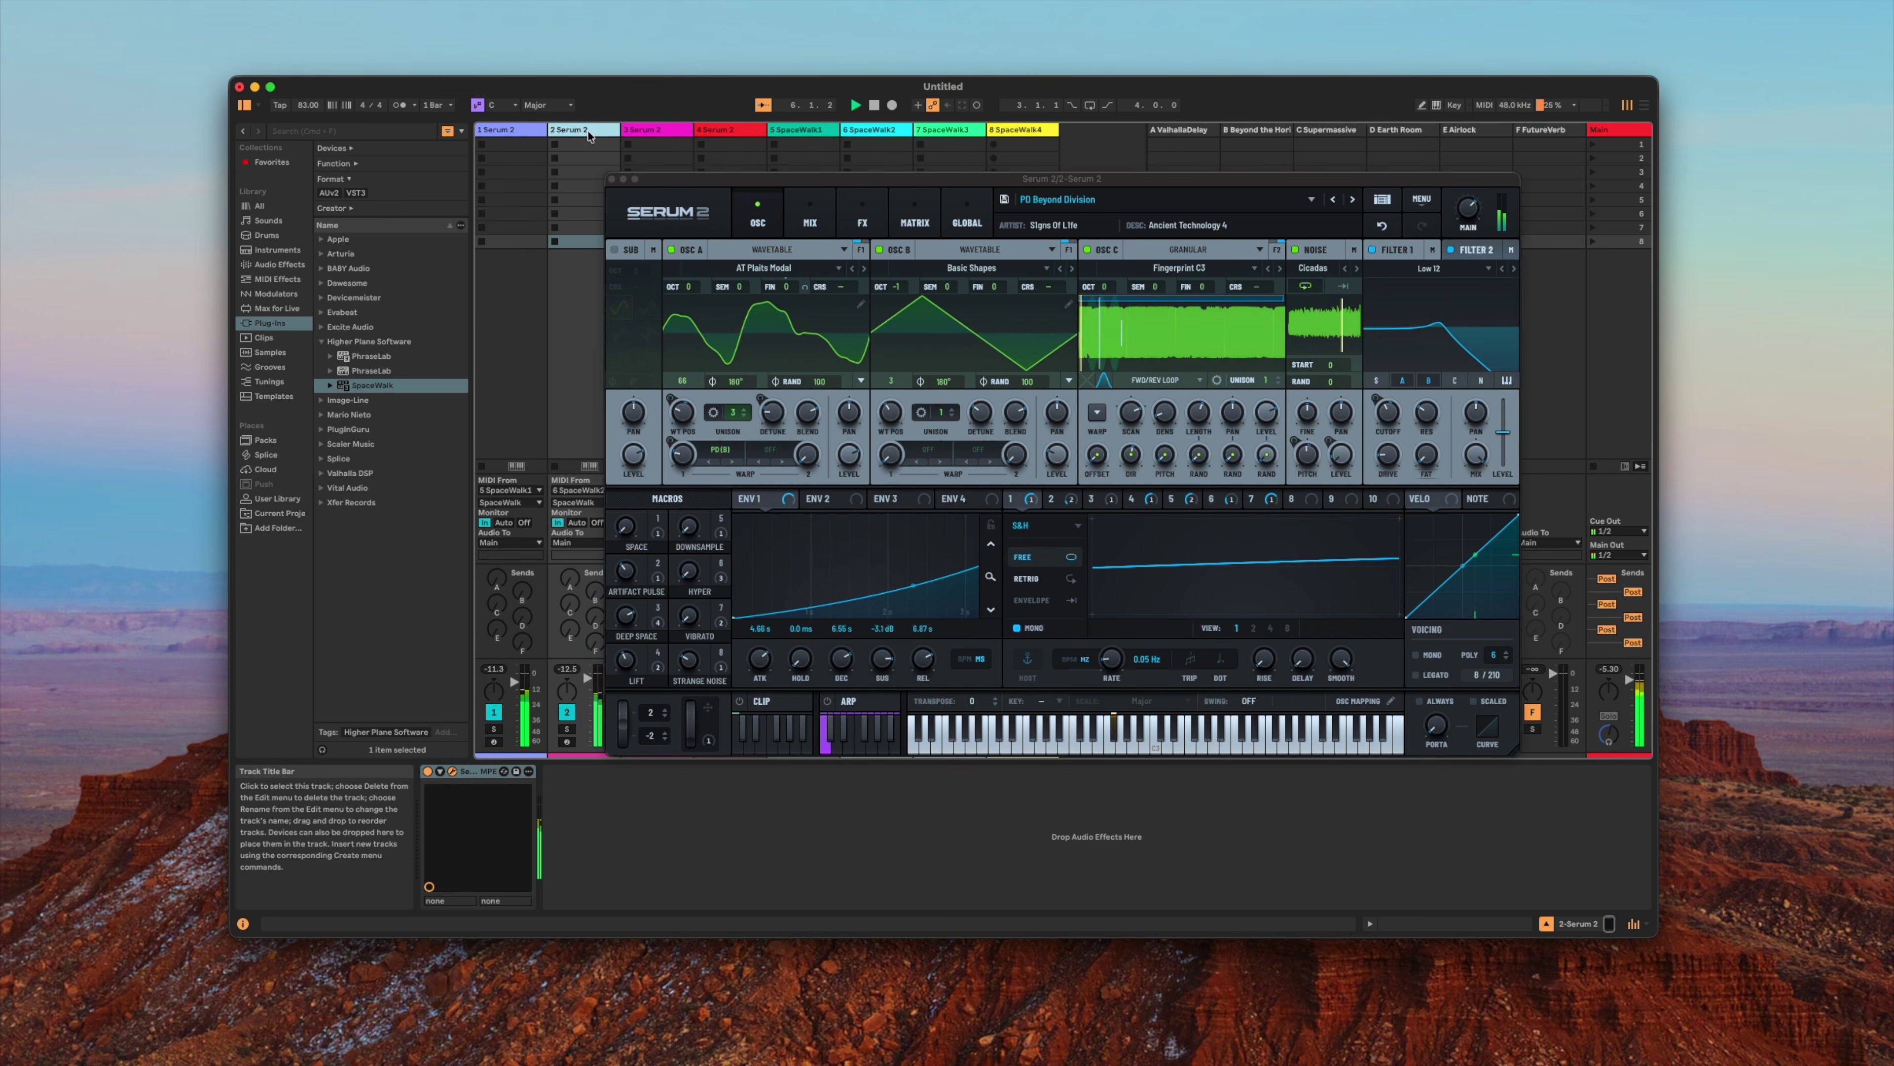
{"action": "left_click", "coordinate": [653, 133]}
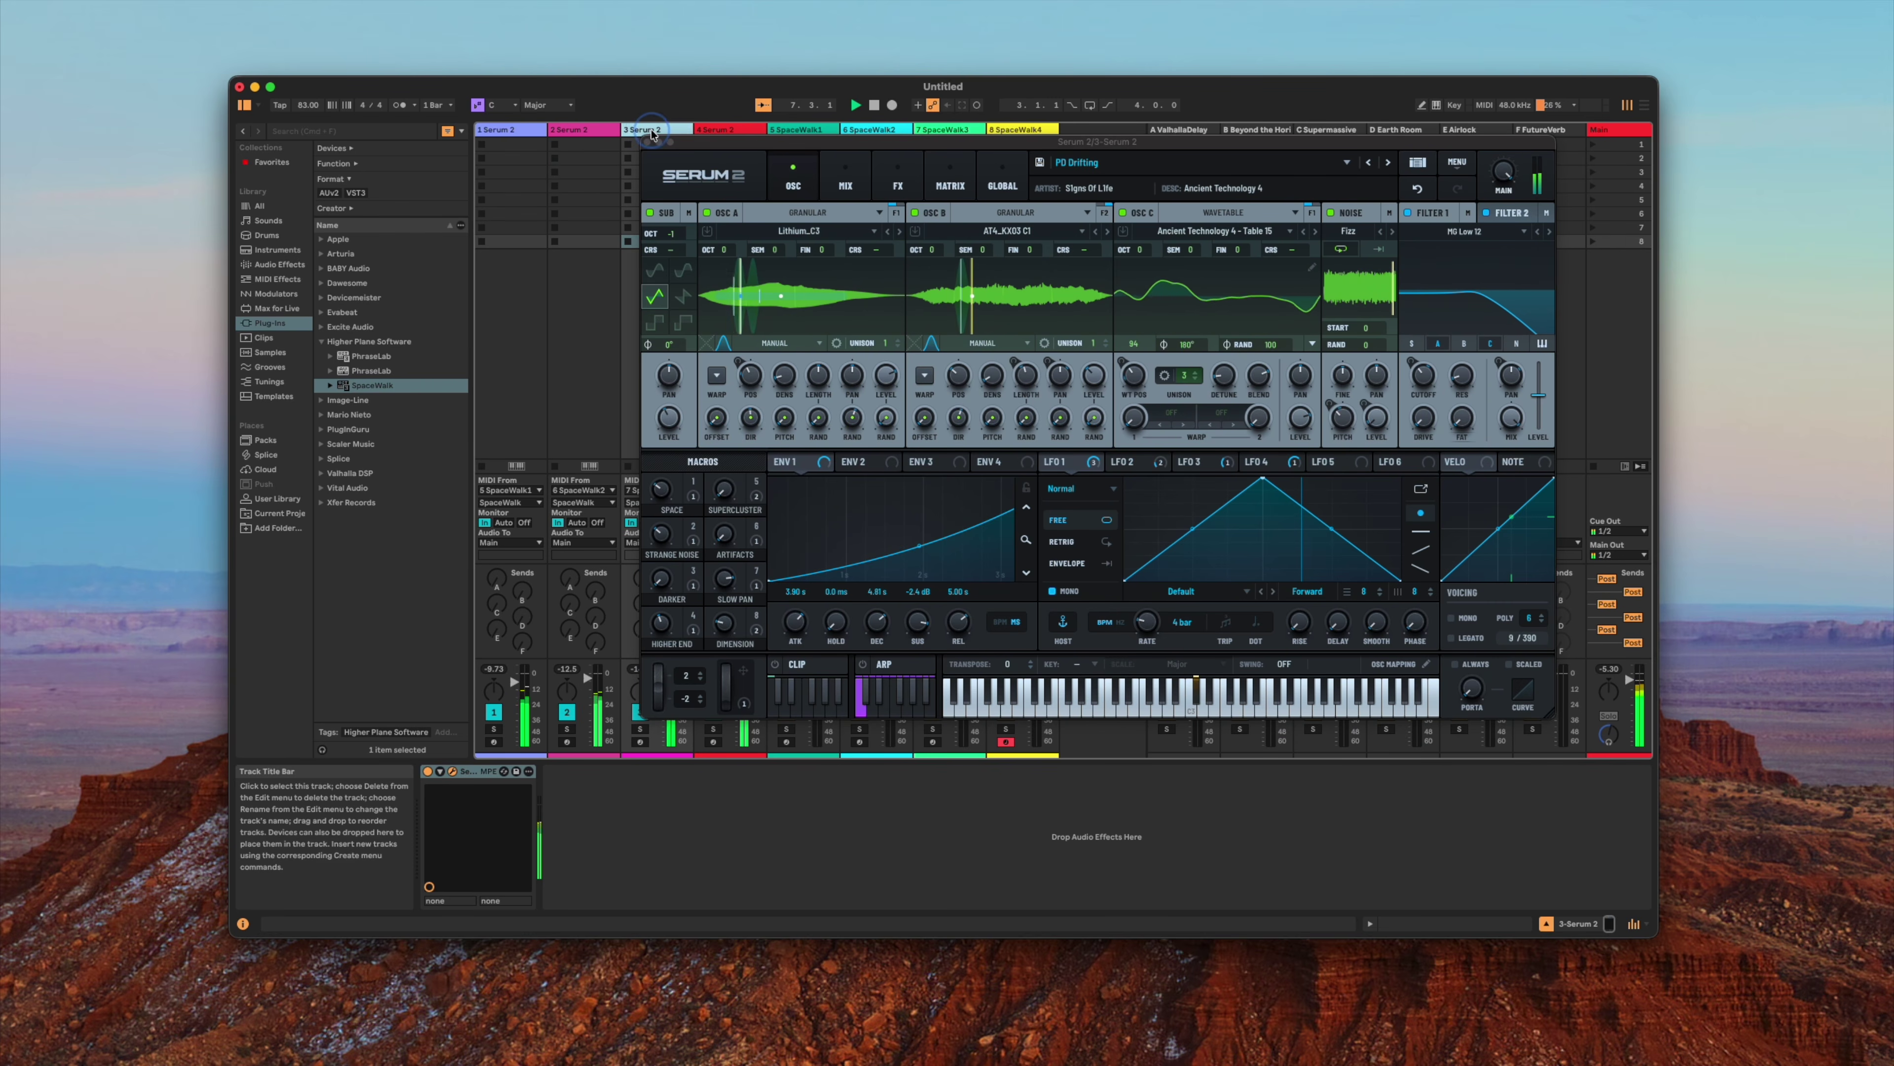
{"action": "left_click", "coordinate": [744, 131]}
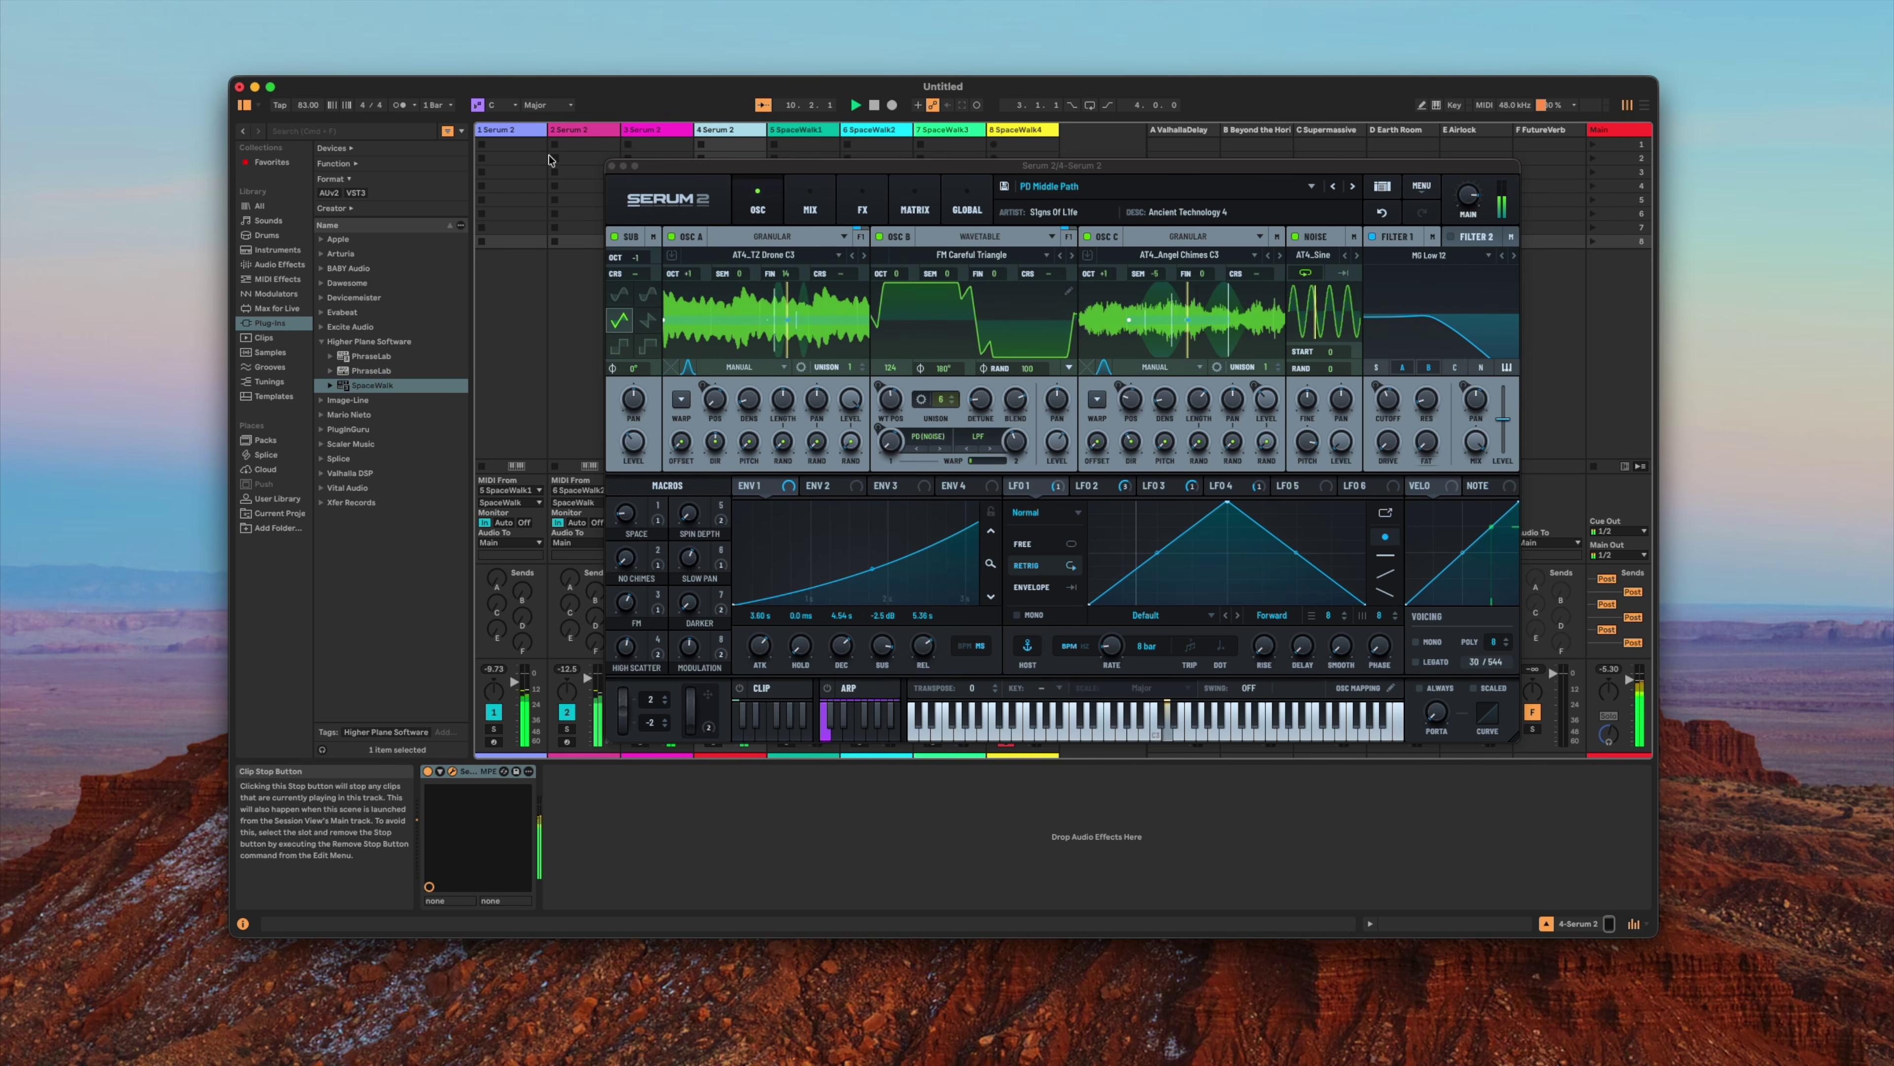
{"action": "left_click", "coordinate": [494, 731]}
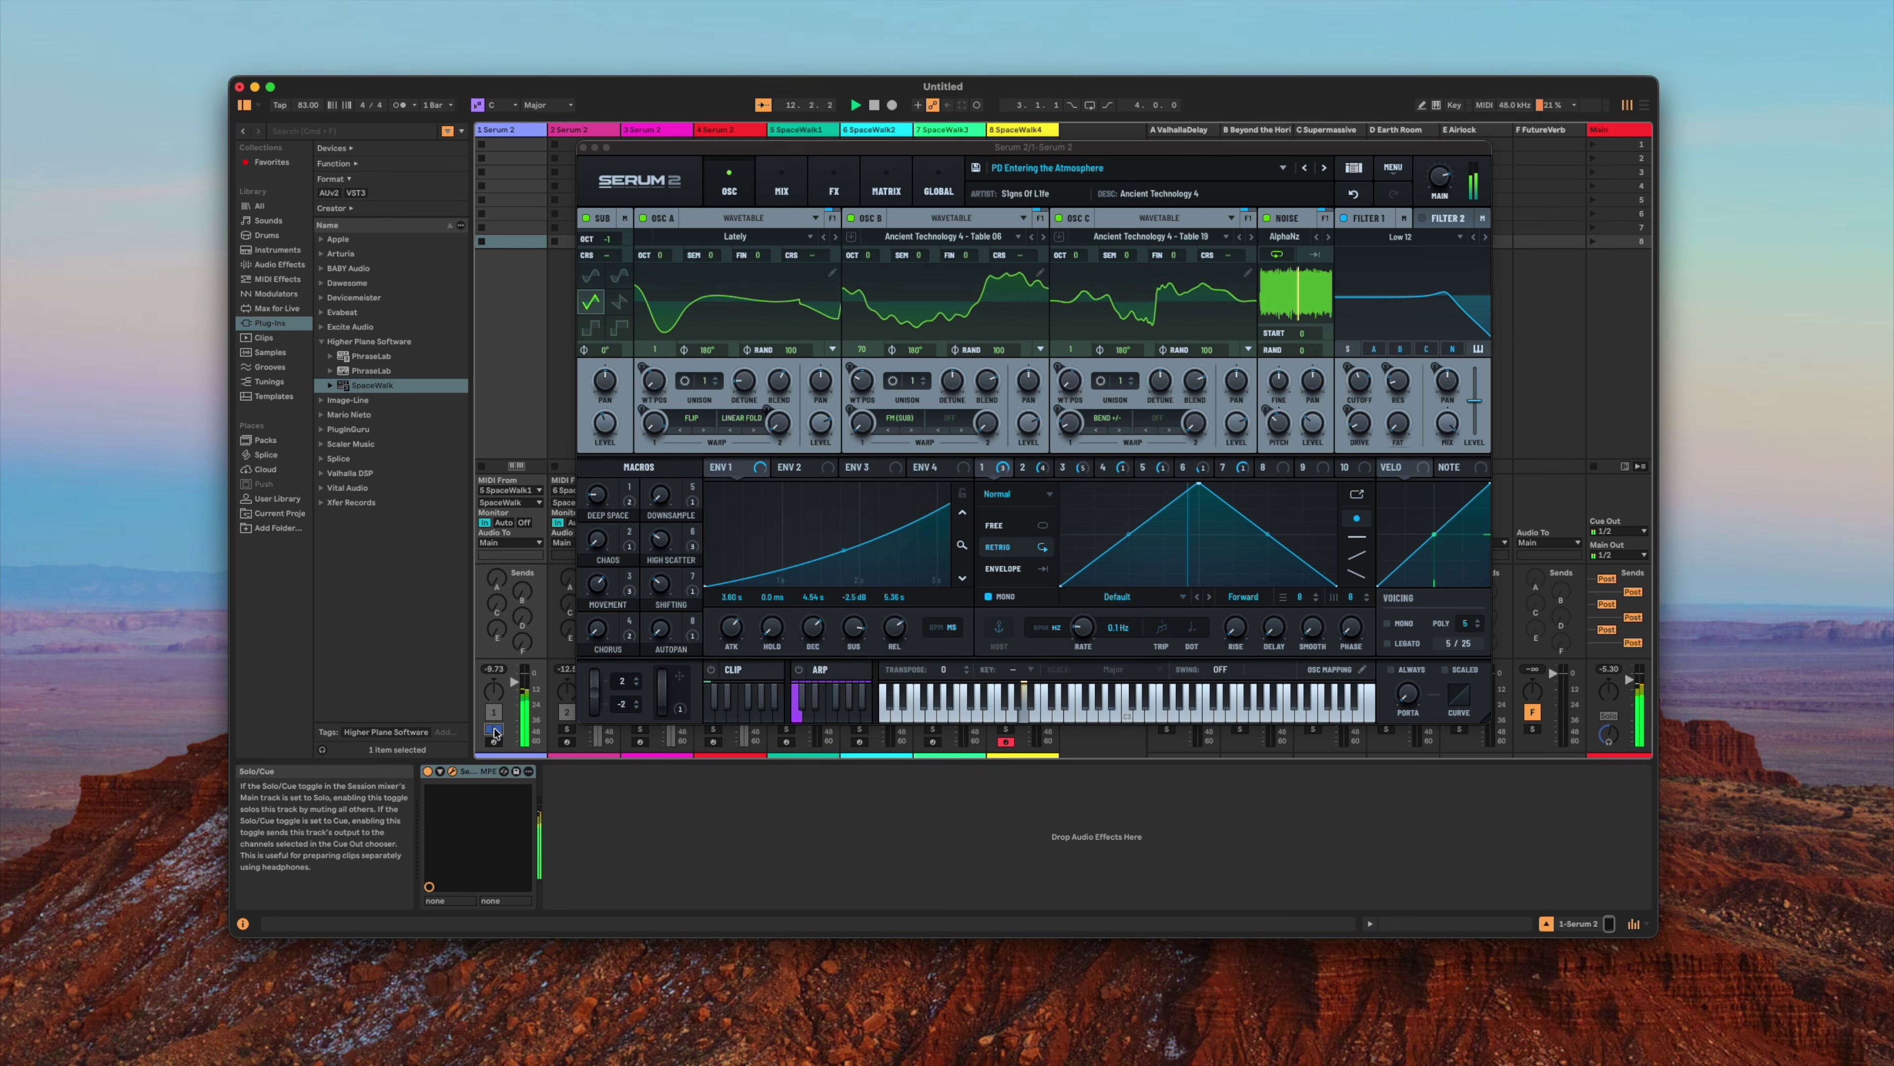
{"action": "left_click", "coordinate": [494, 731]}
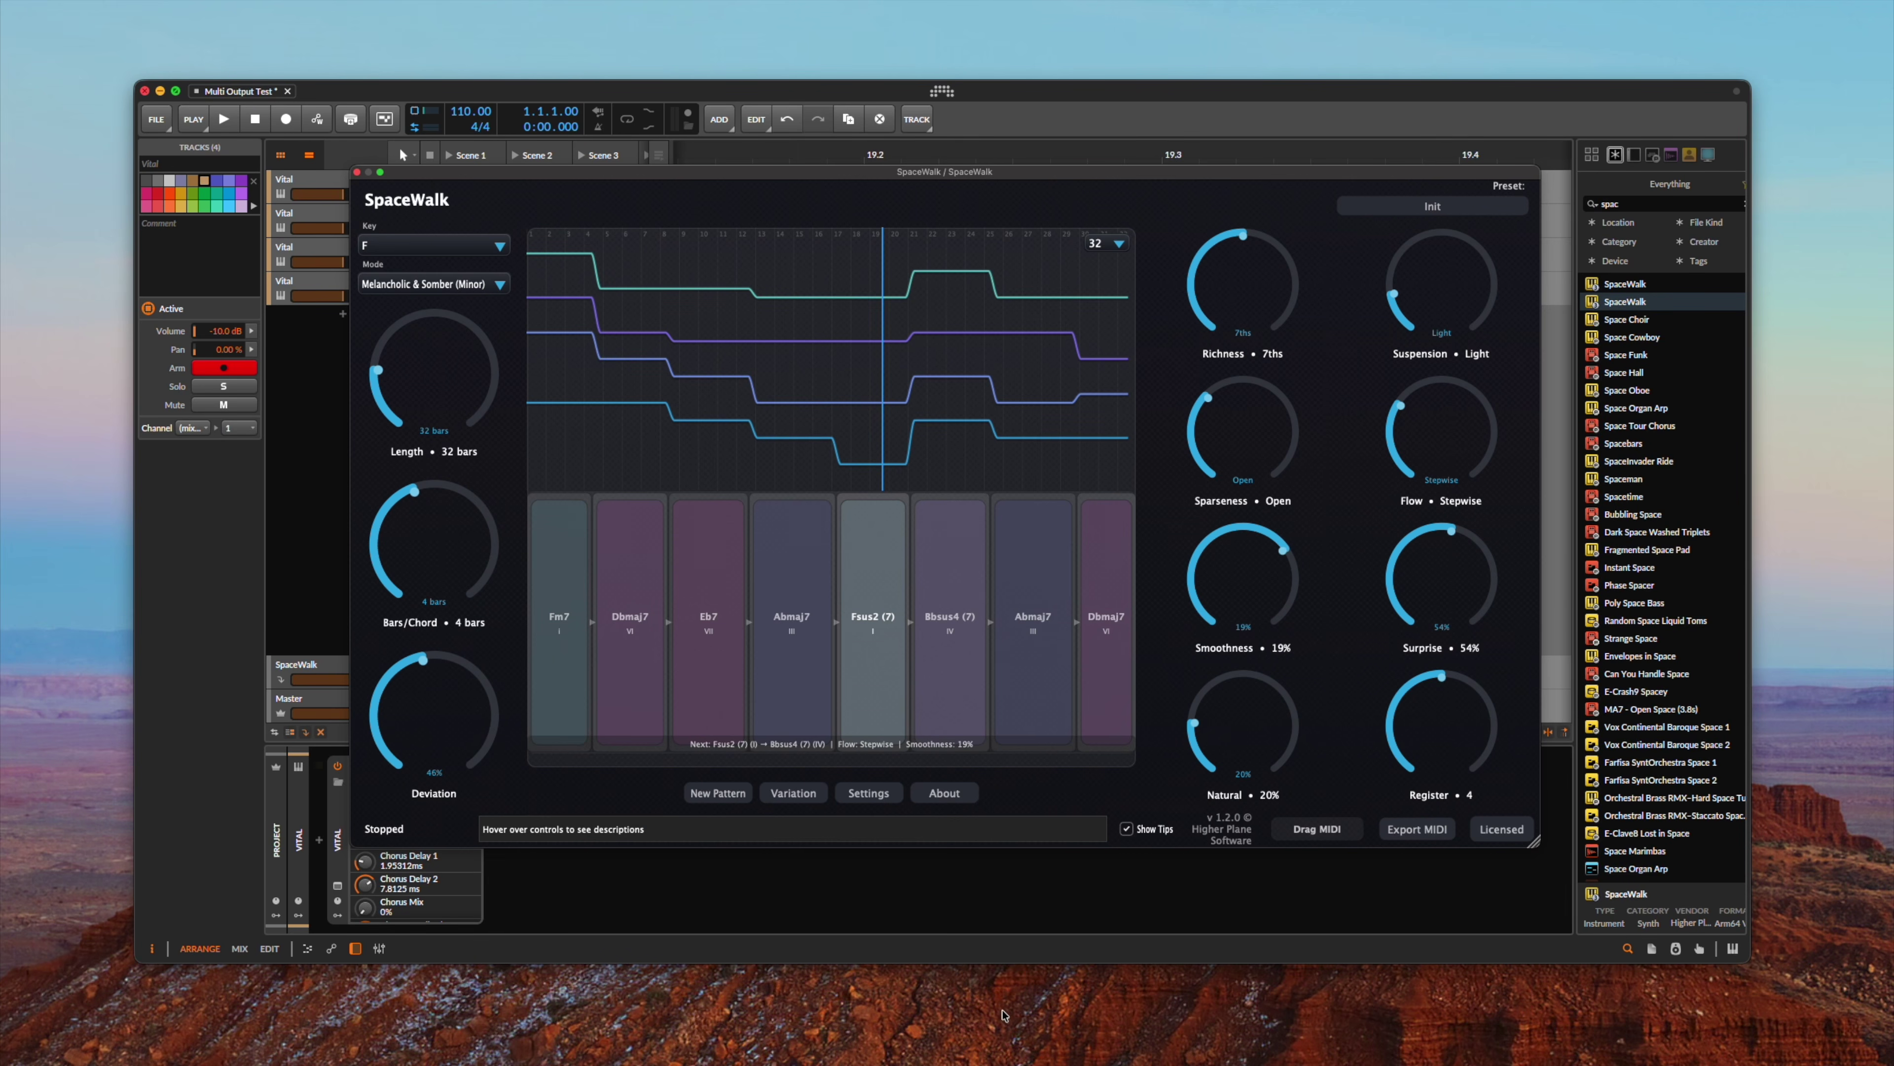
Switch to the Bitwig Studio project, review SpaceWalk's per-voice MIDI channel settings and close the plug-in window.
{"action": "left_click", "coordinate": [895, 795]}
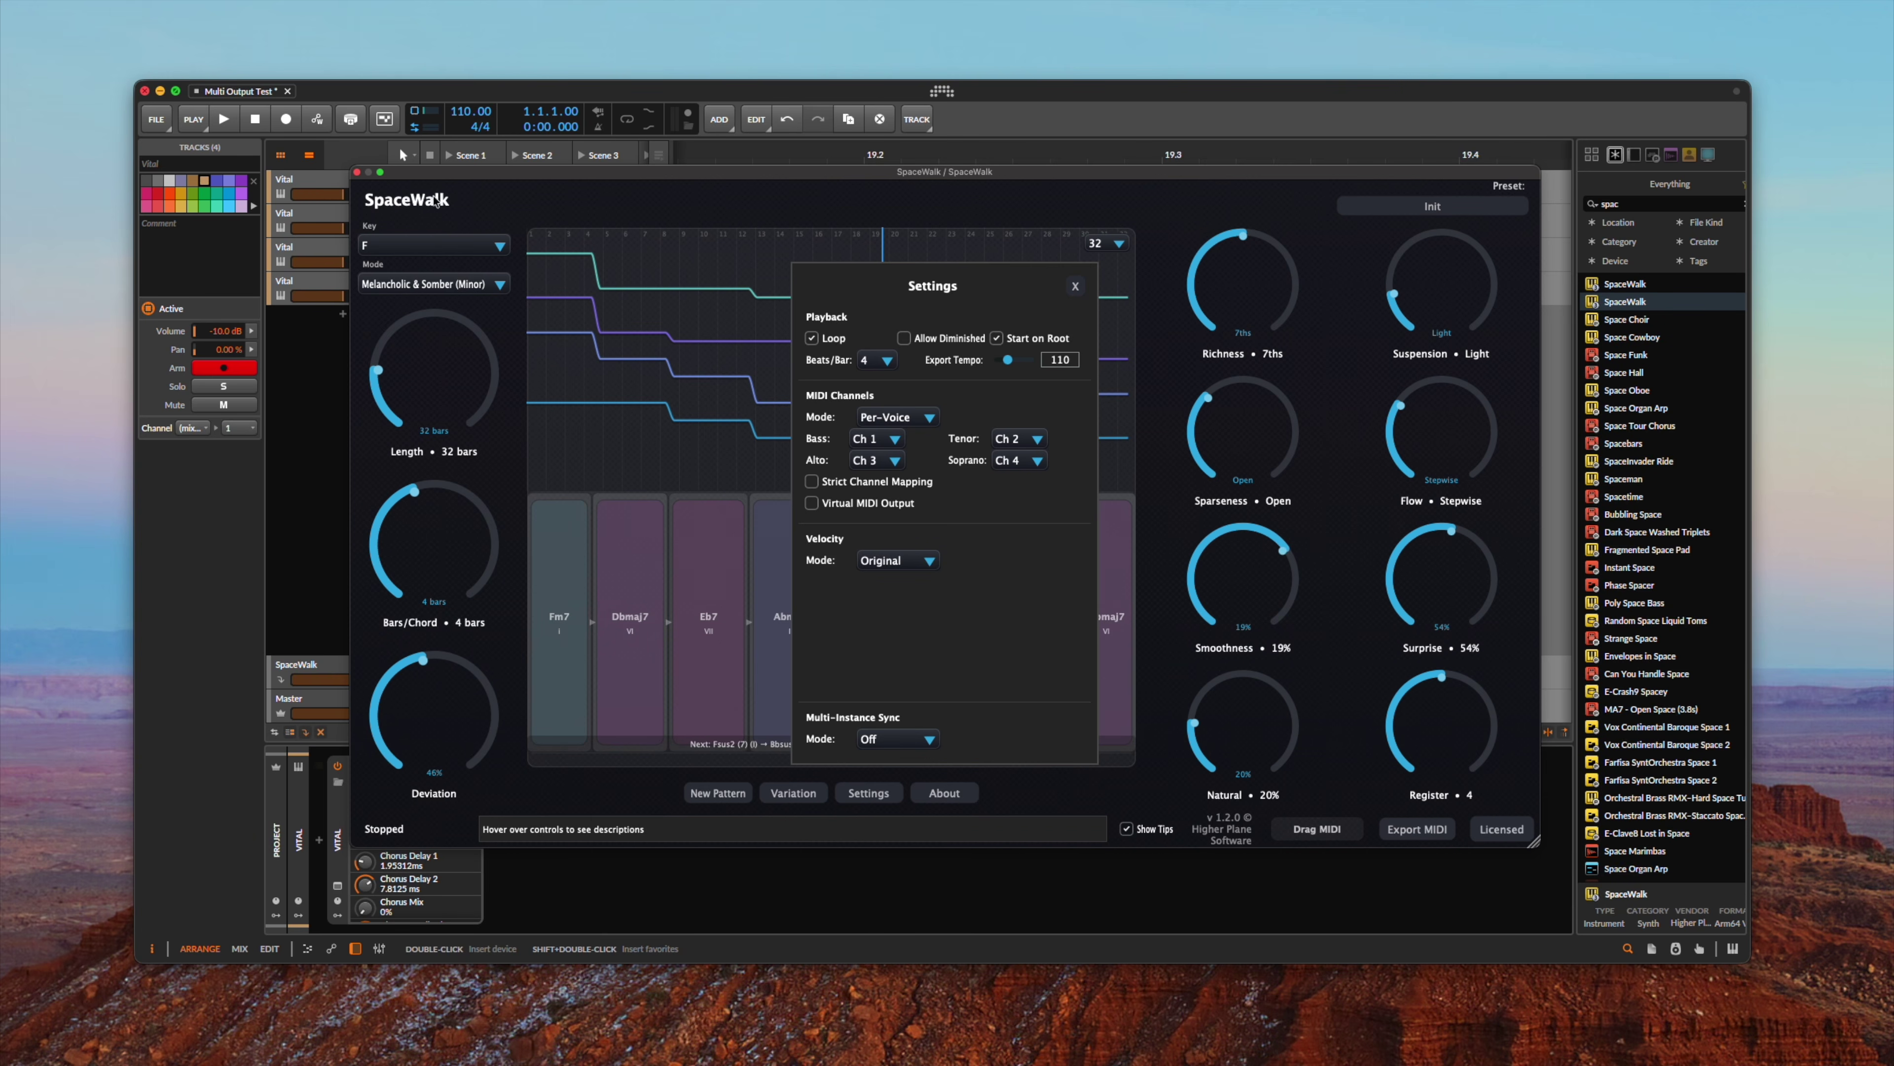
{"action": "left_click", "coordinate": [1075, 286]}
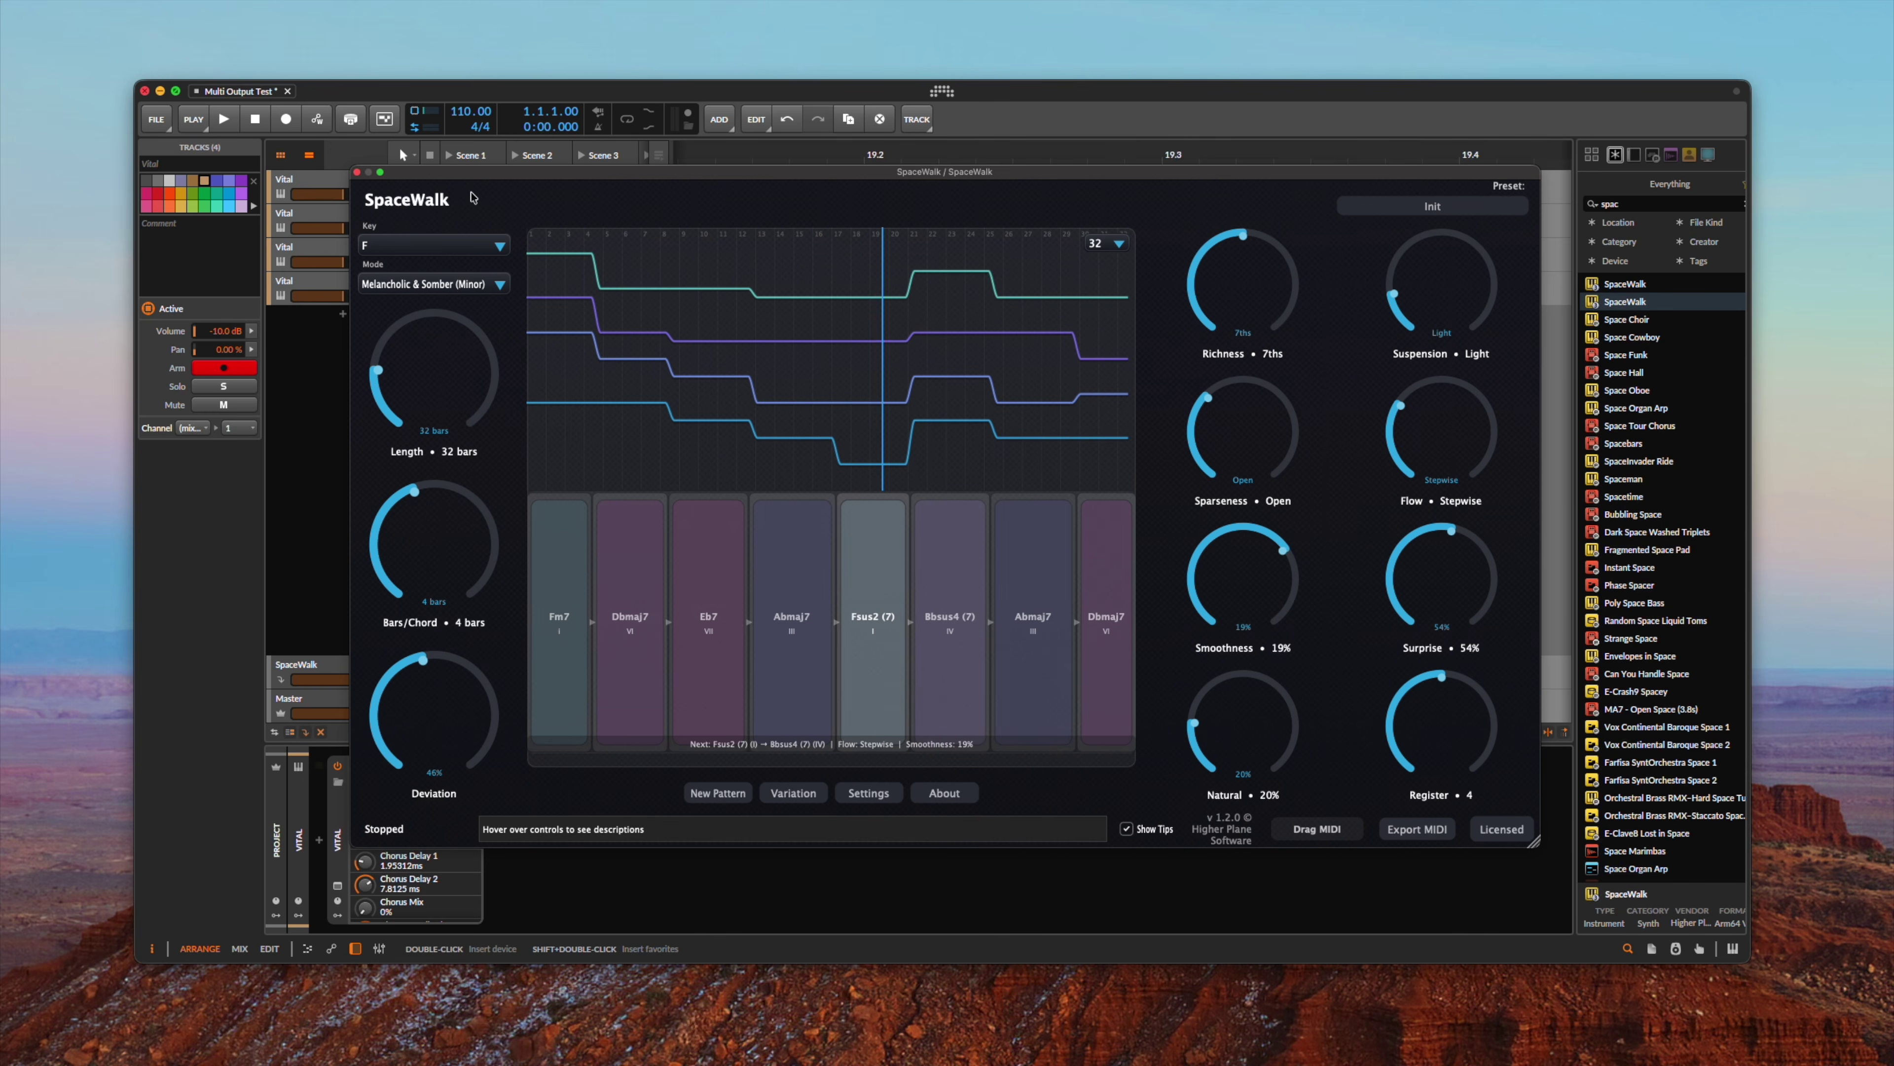
{"action": "left_click", "coordinate": [357, 172]}
Check the MIDI channel of each Vital track, choosing channel 4 for the first, and select all four tracks together so they are armed.
{"action": "left_click", "coordinate": [314, 188]}
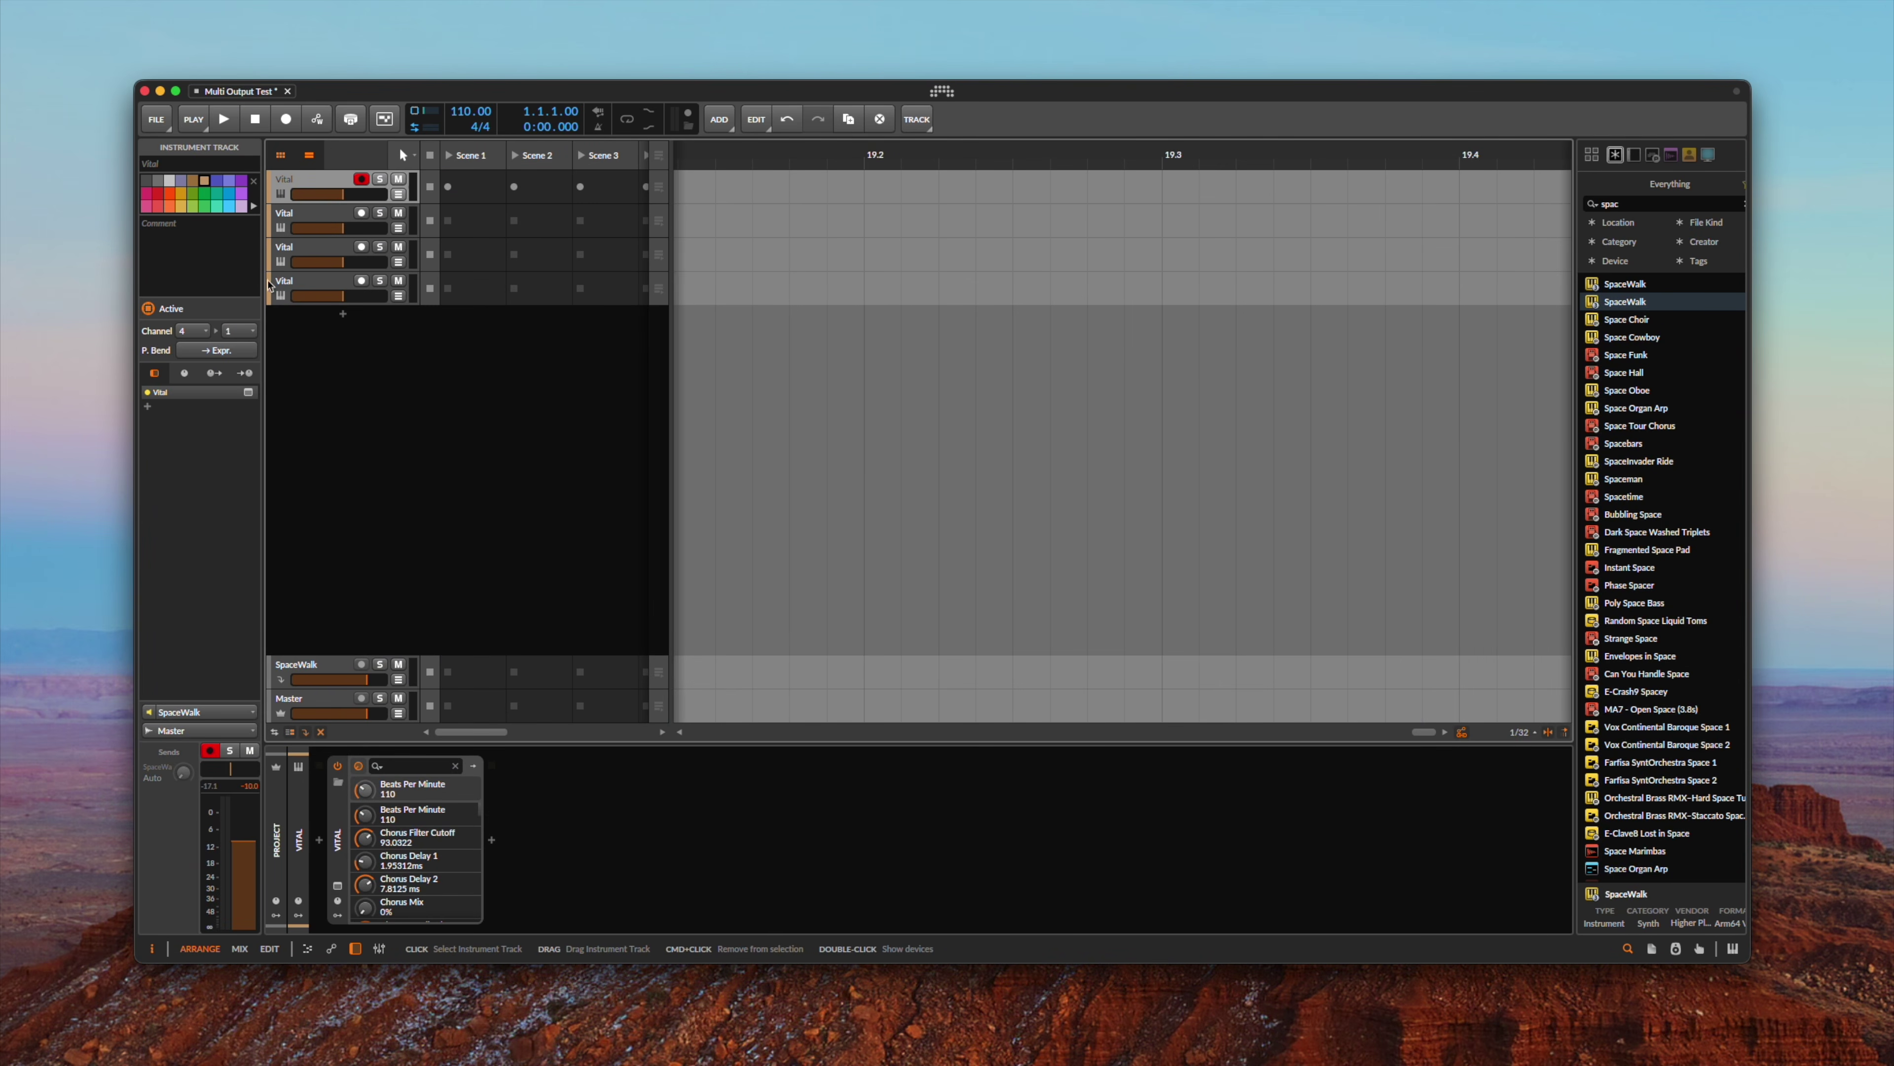
{"action": "left_click", "coordinate": [198, 332]}
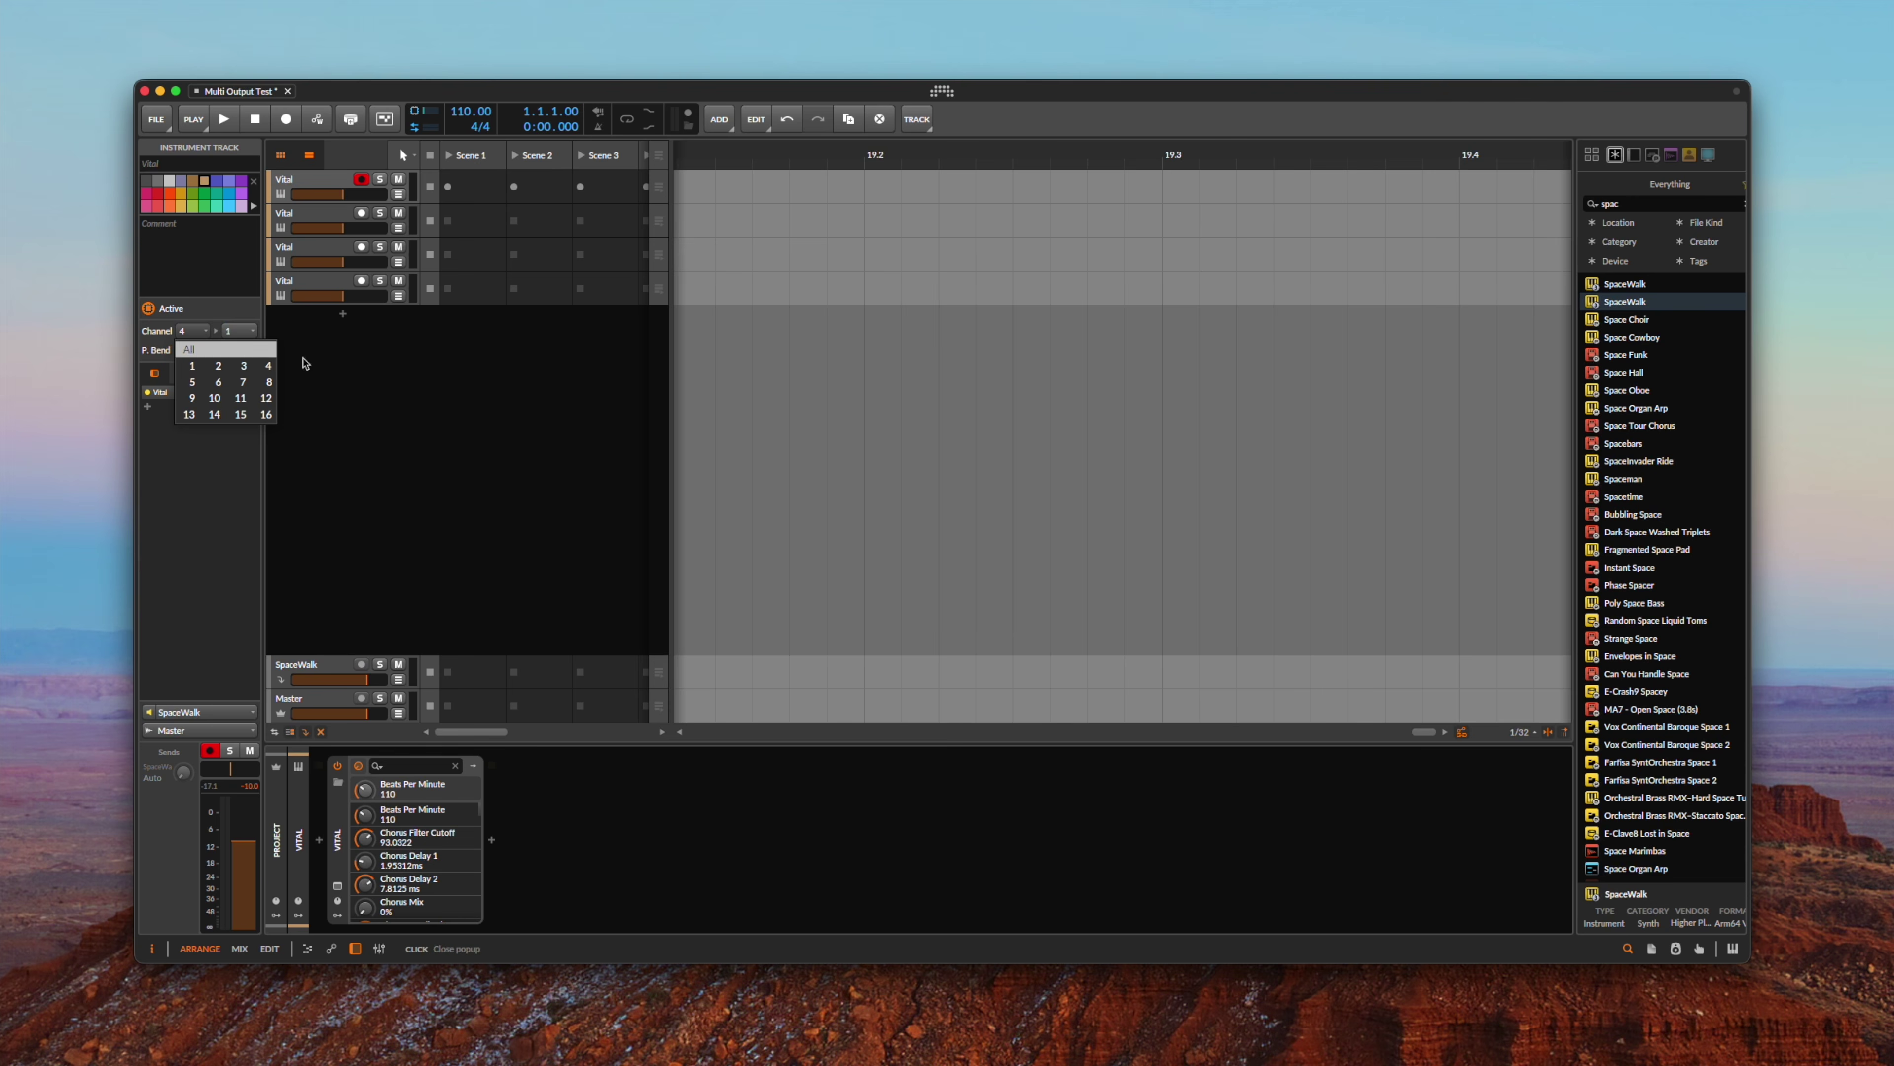
{"action": "left_click", "coordinate": [266, 366]}
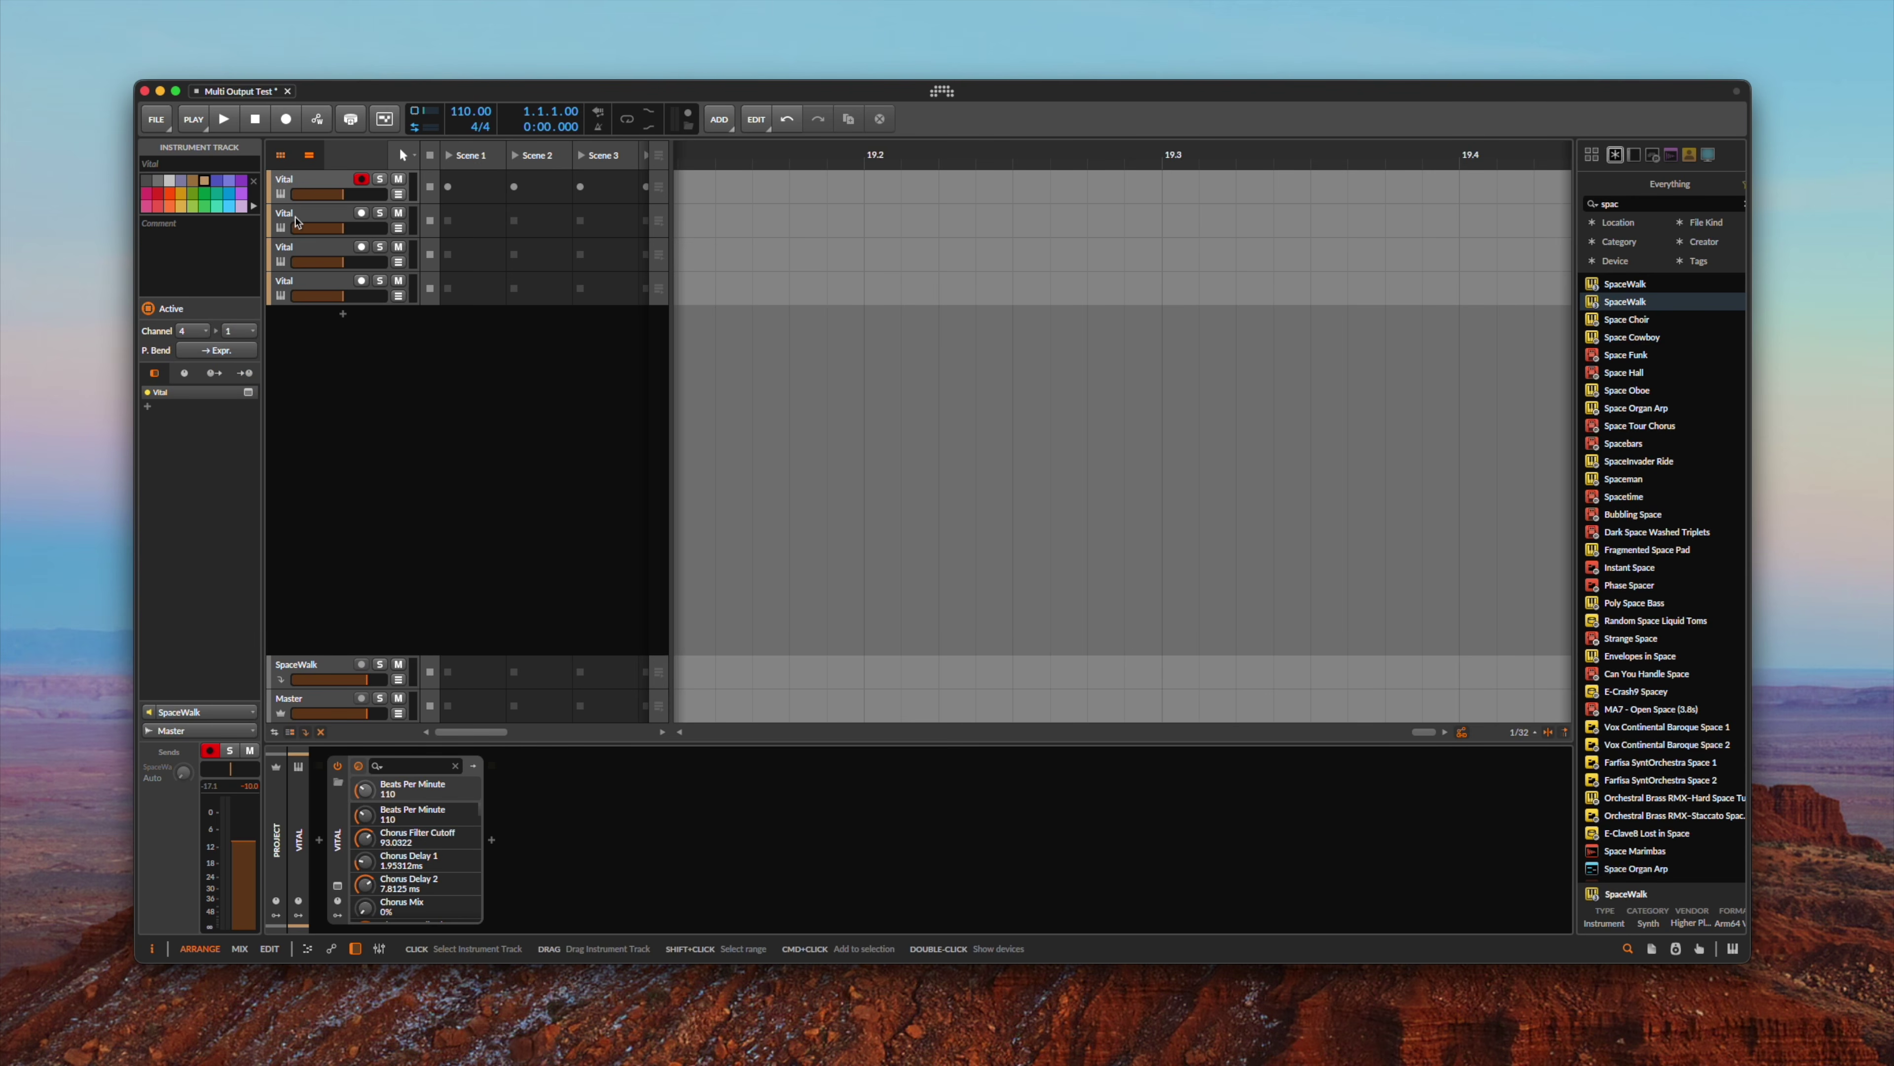
{"action": "left_click", "coordinate": [298, 221]}
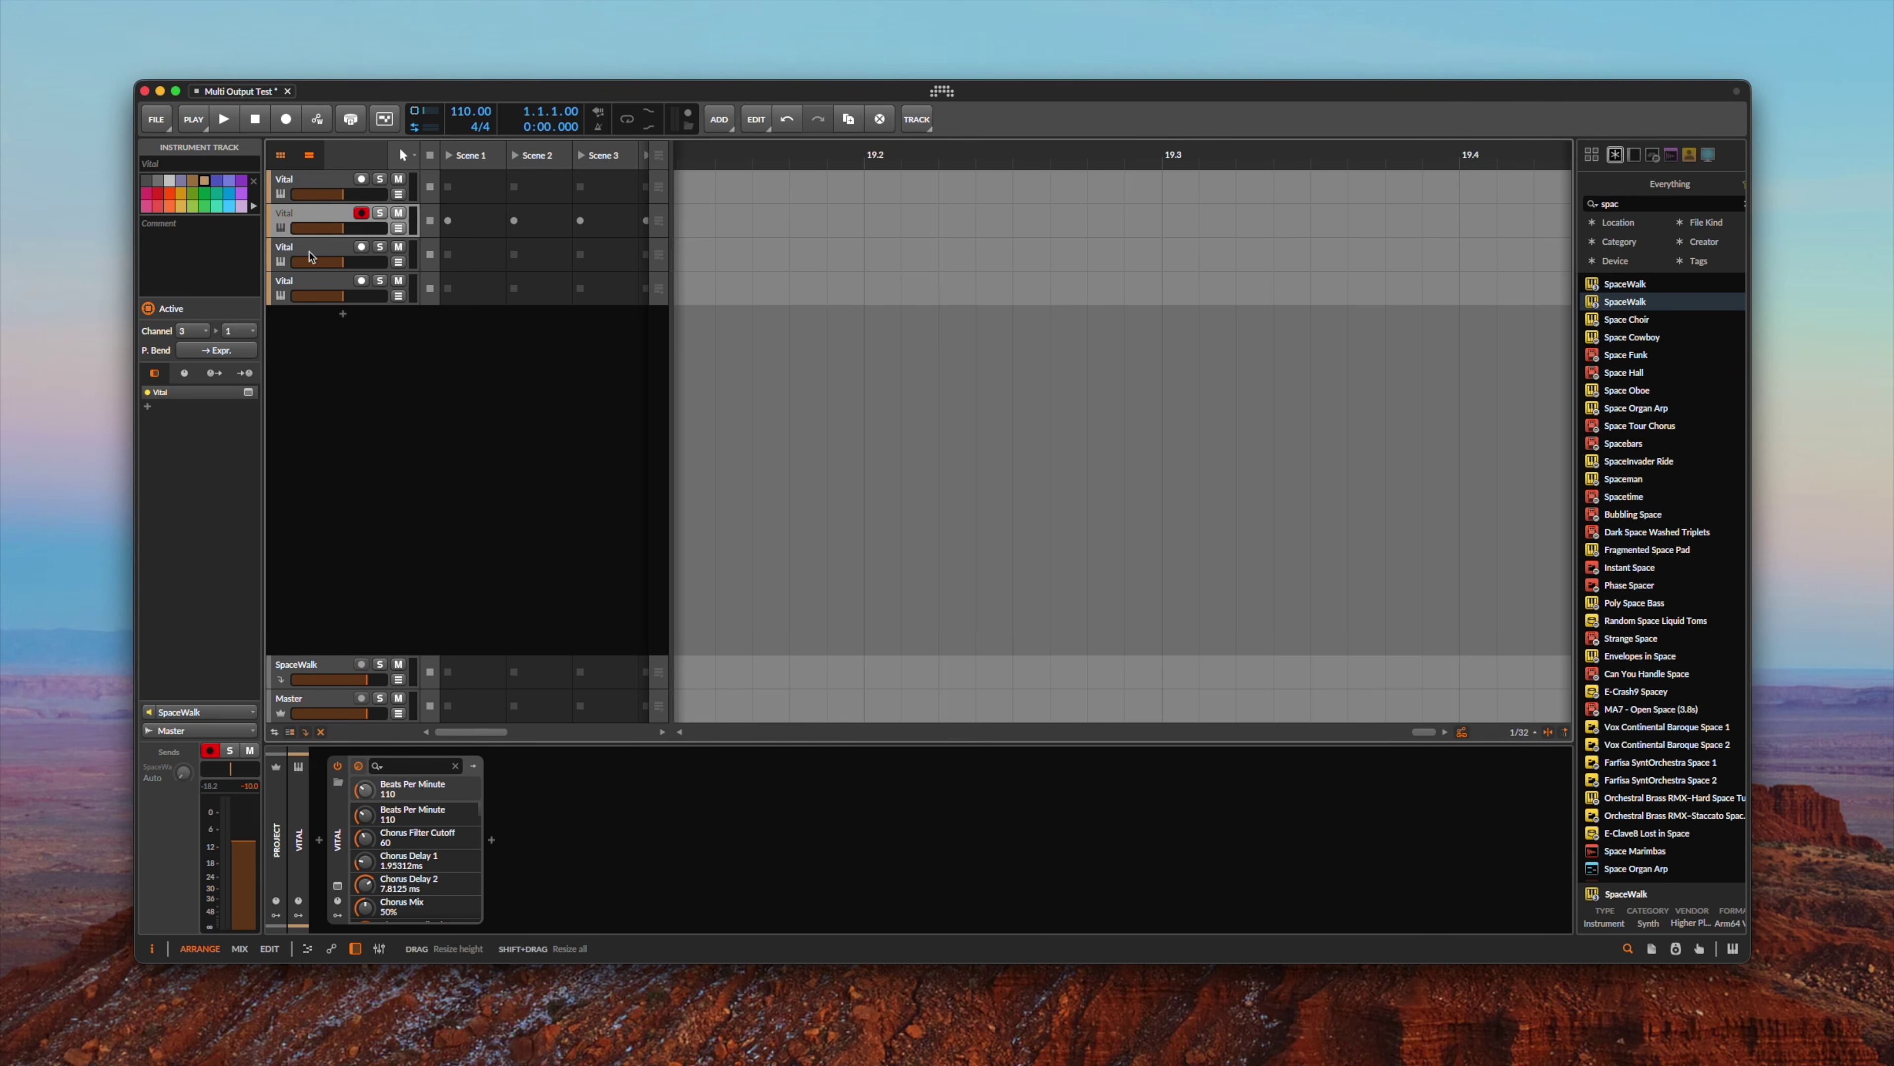
{"action": "key", "text": "Down"}
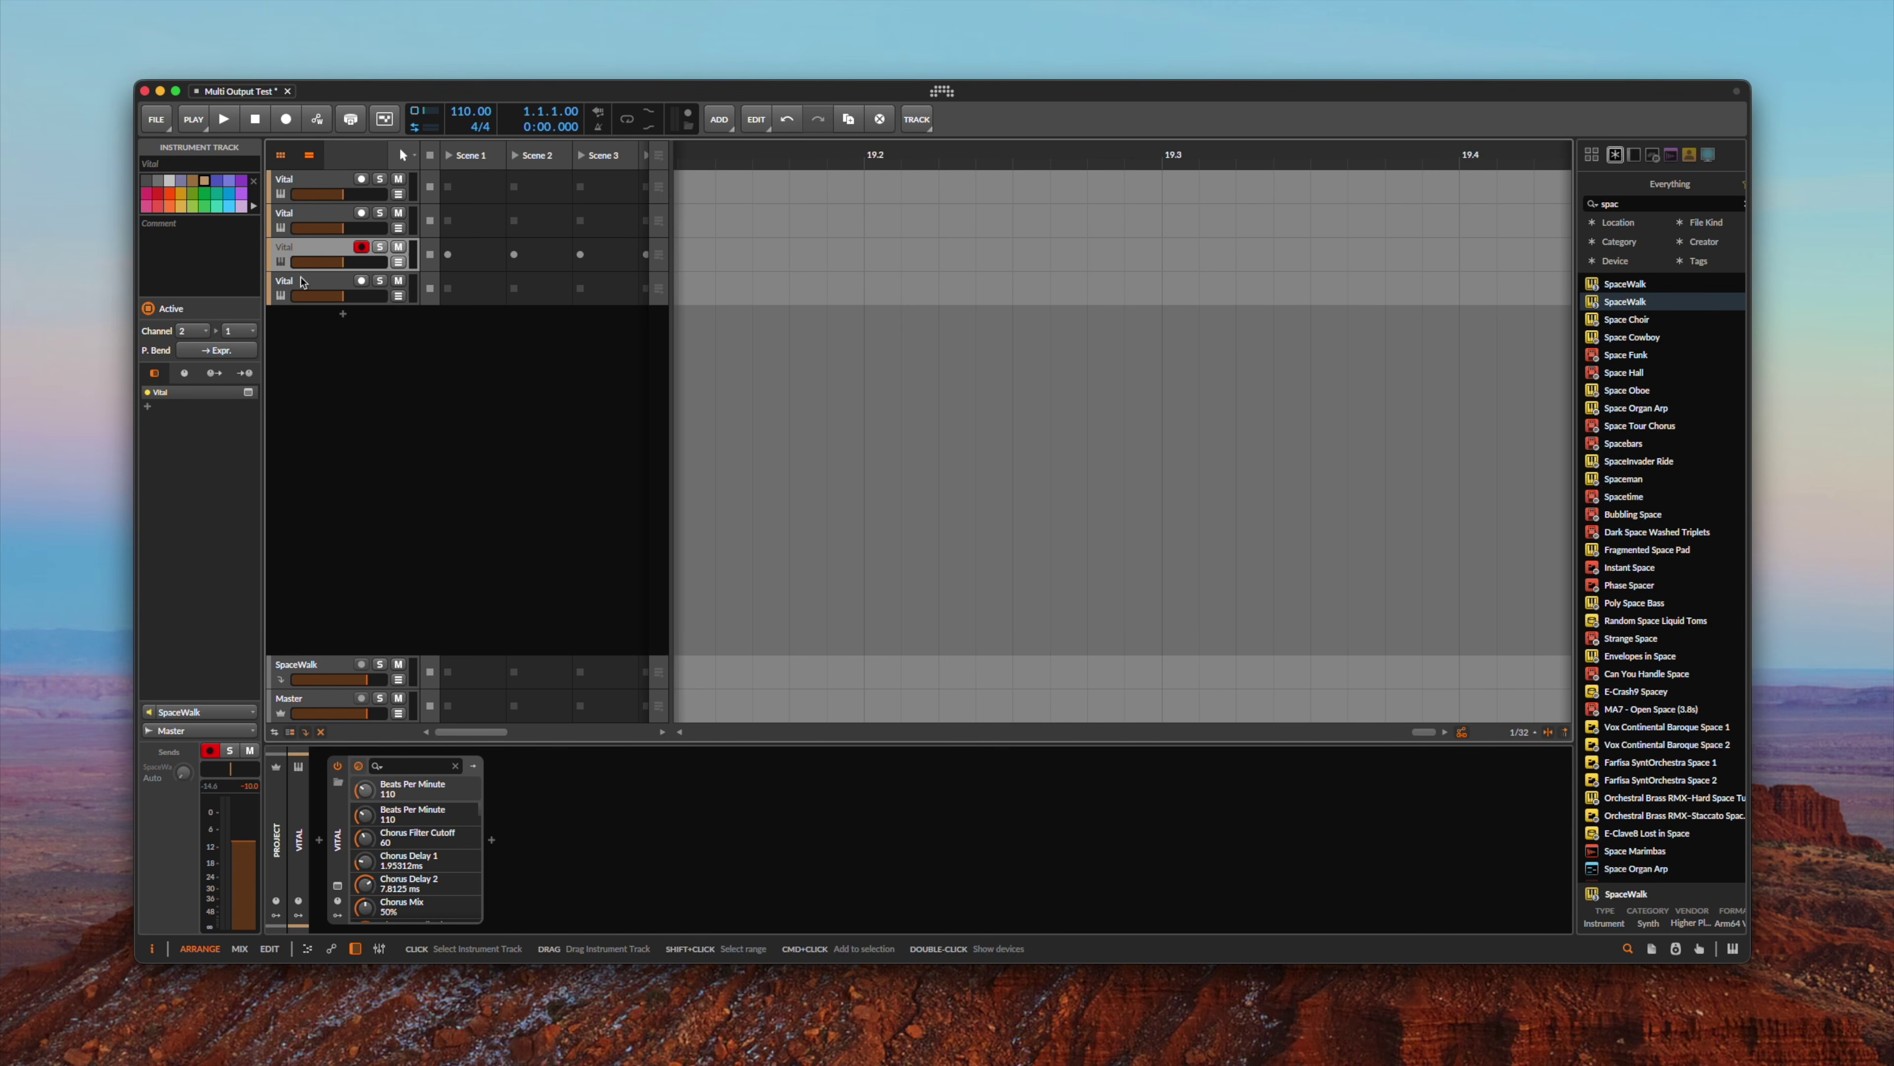
{"action": "key", "text": "Down"}
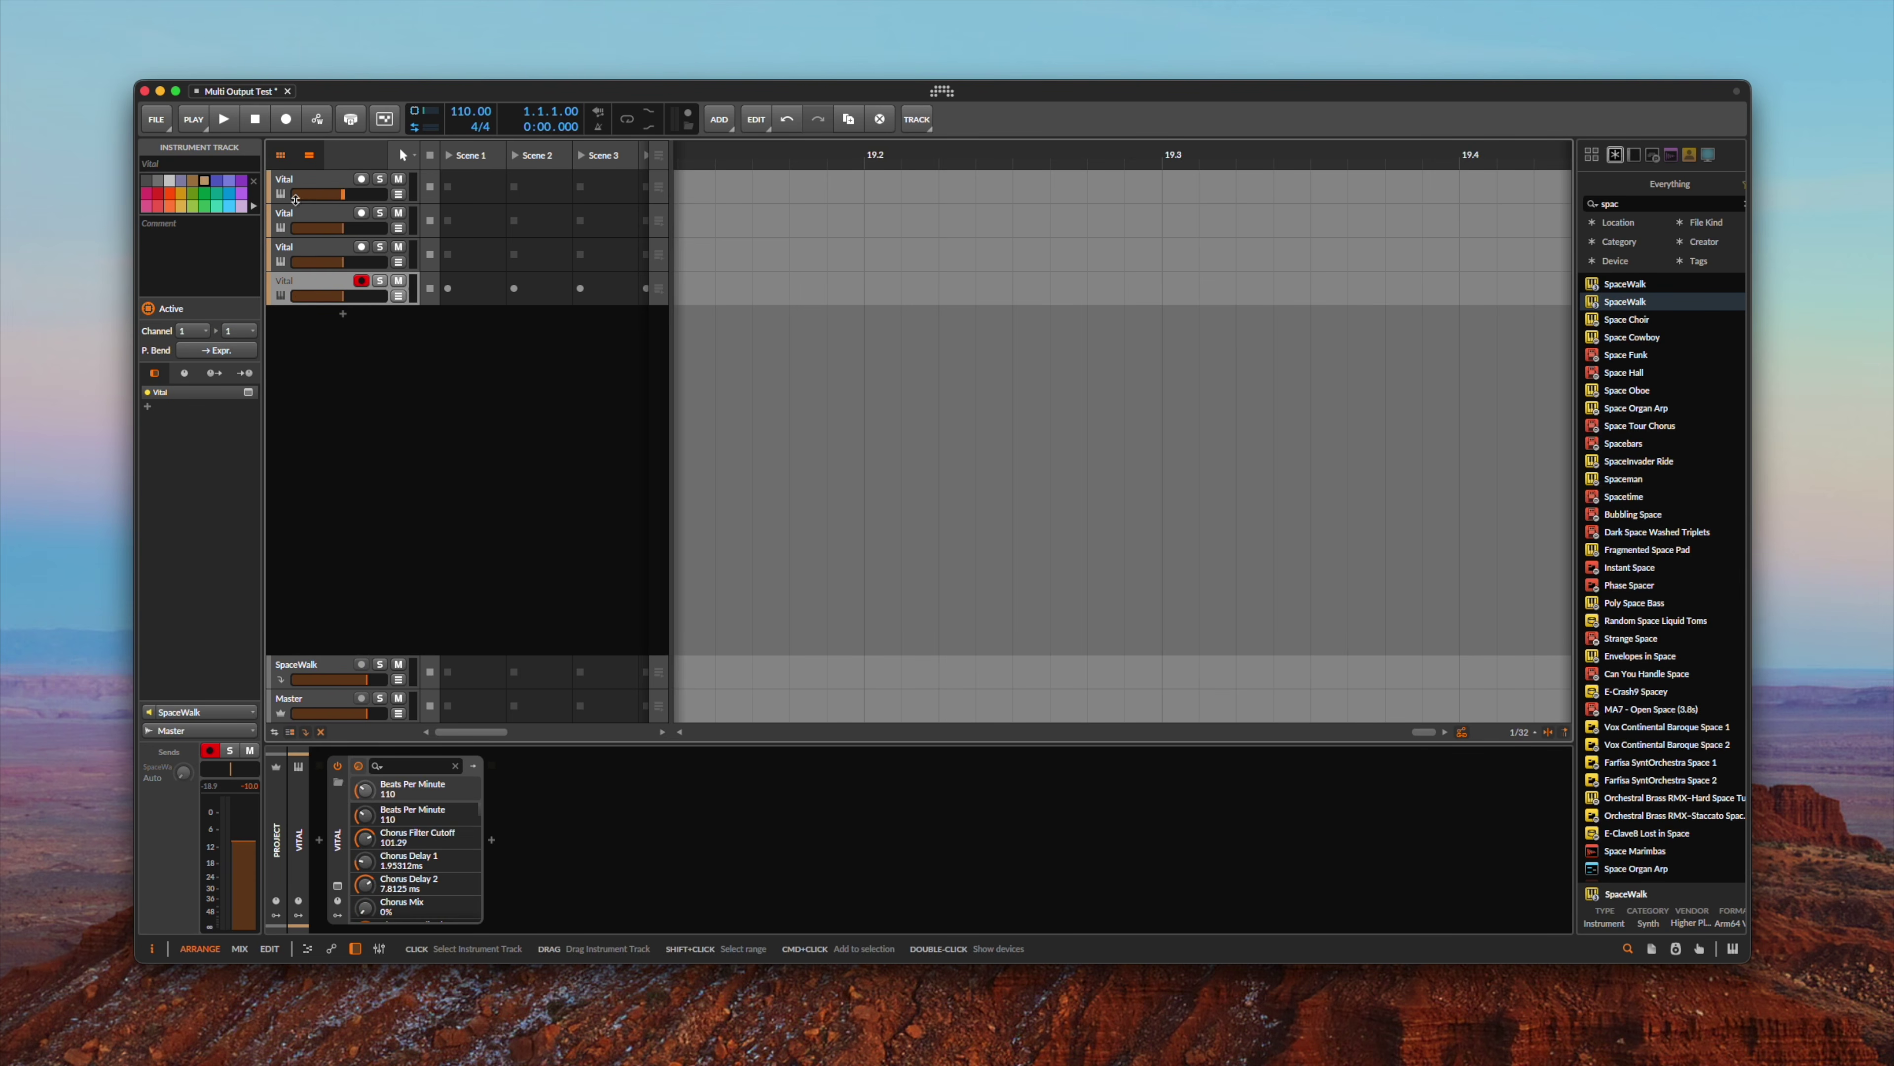
{"action": "left_click", "coordinate": [303, 185], "text": "shift"}
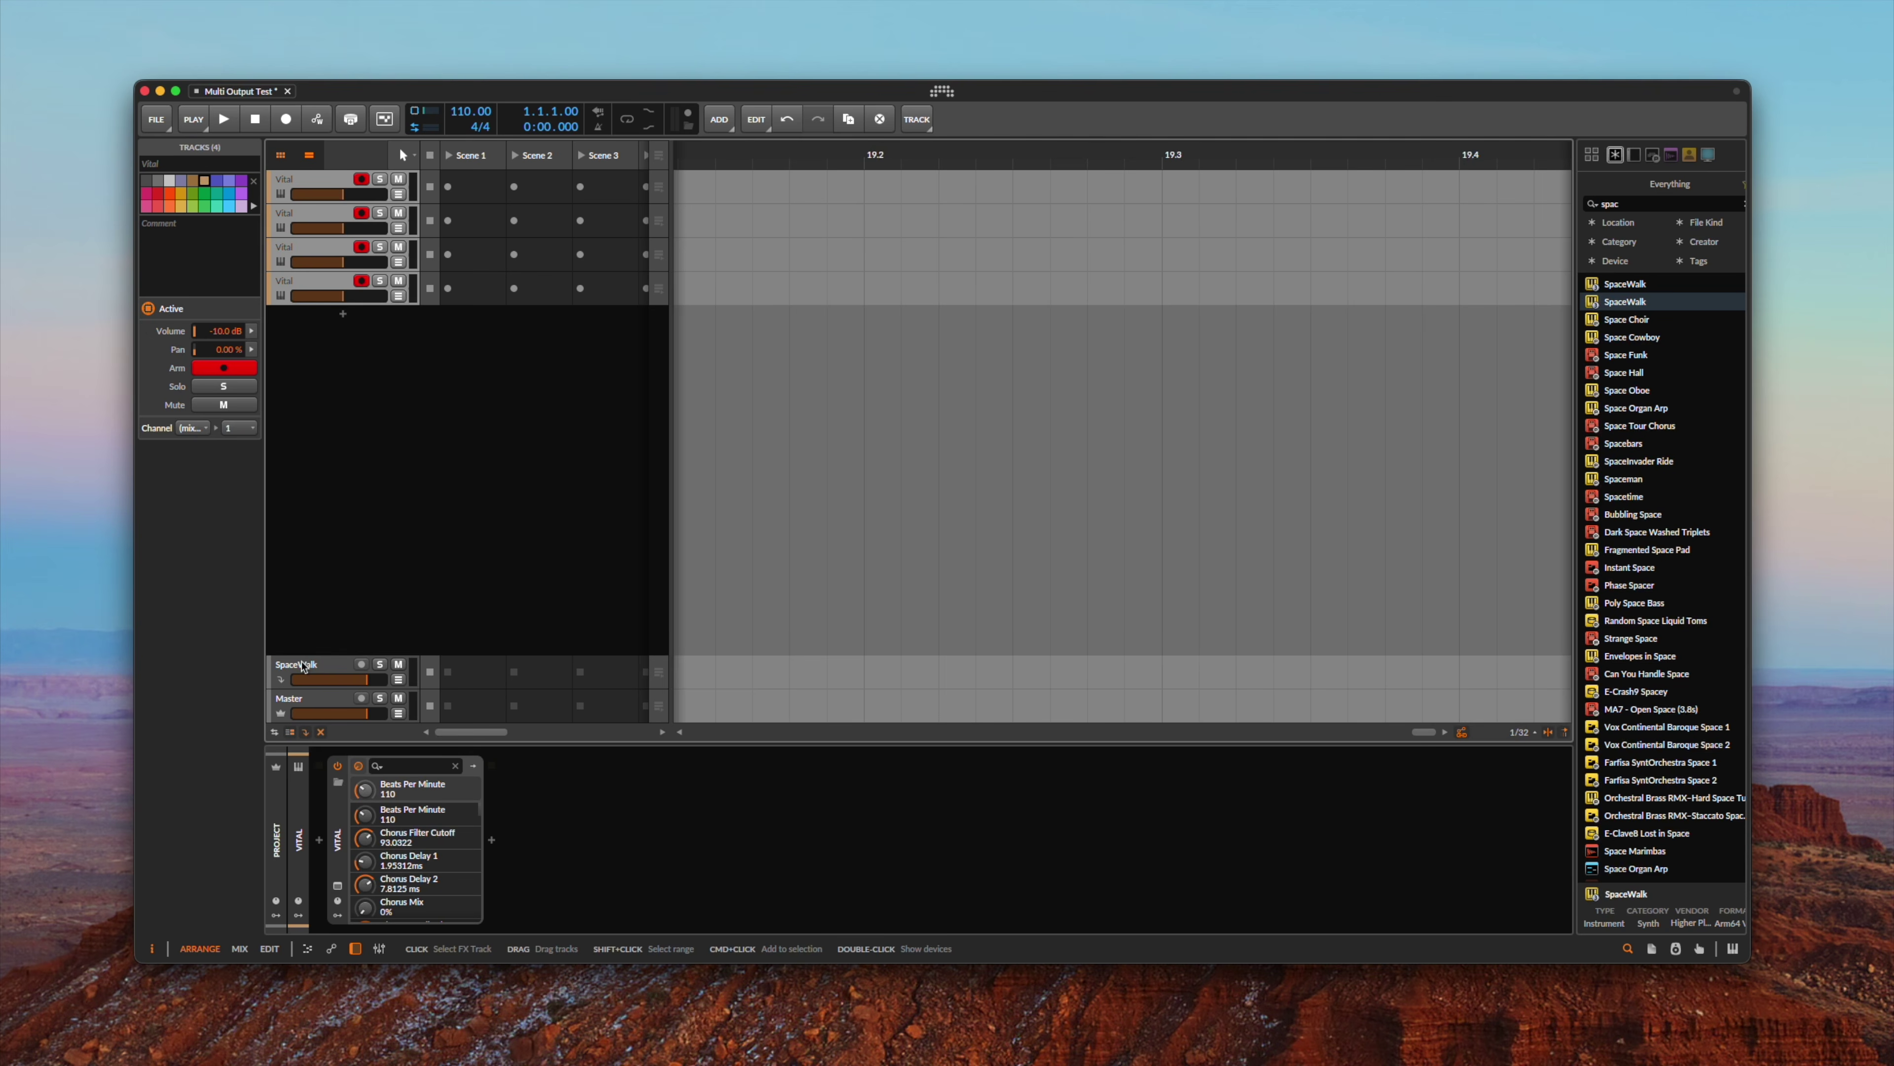
Reopen the SpaceWalk plug-in from its FX track and start playback, keeping the window clear of the Vital track controls.
{"action": "left_click", "coordinate": [339, 670]}
{"action": "left_click", "coordinate": [460, 885]}
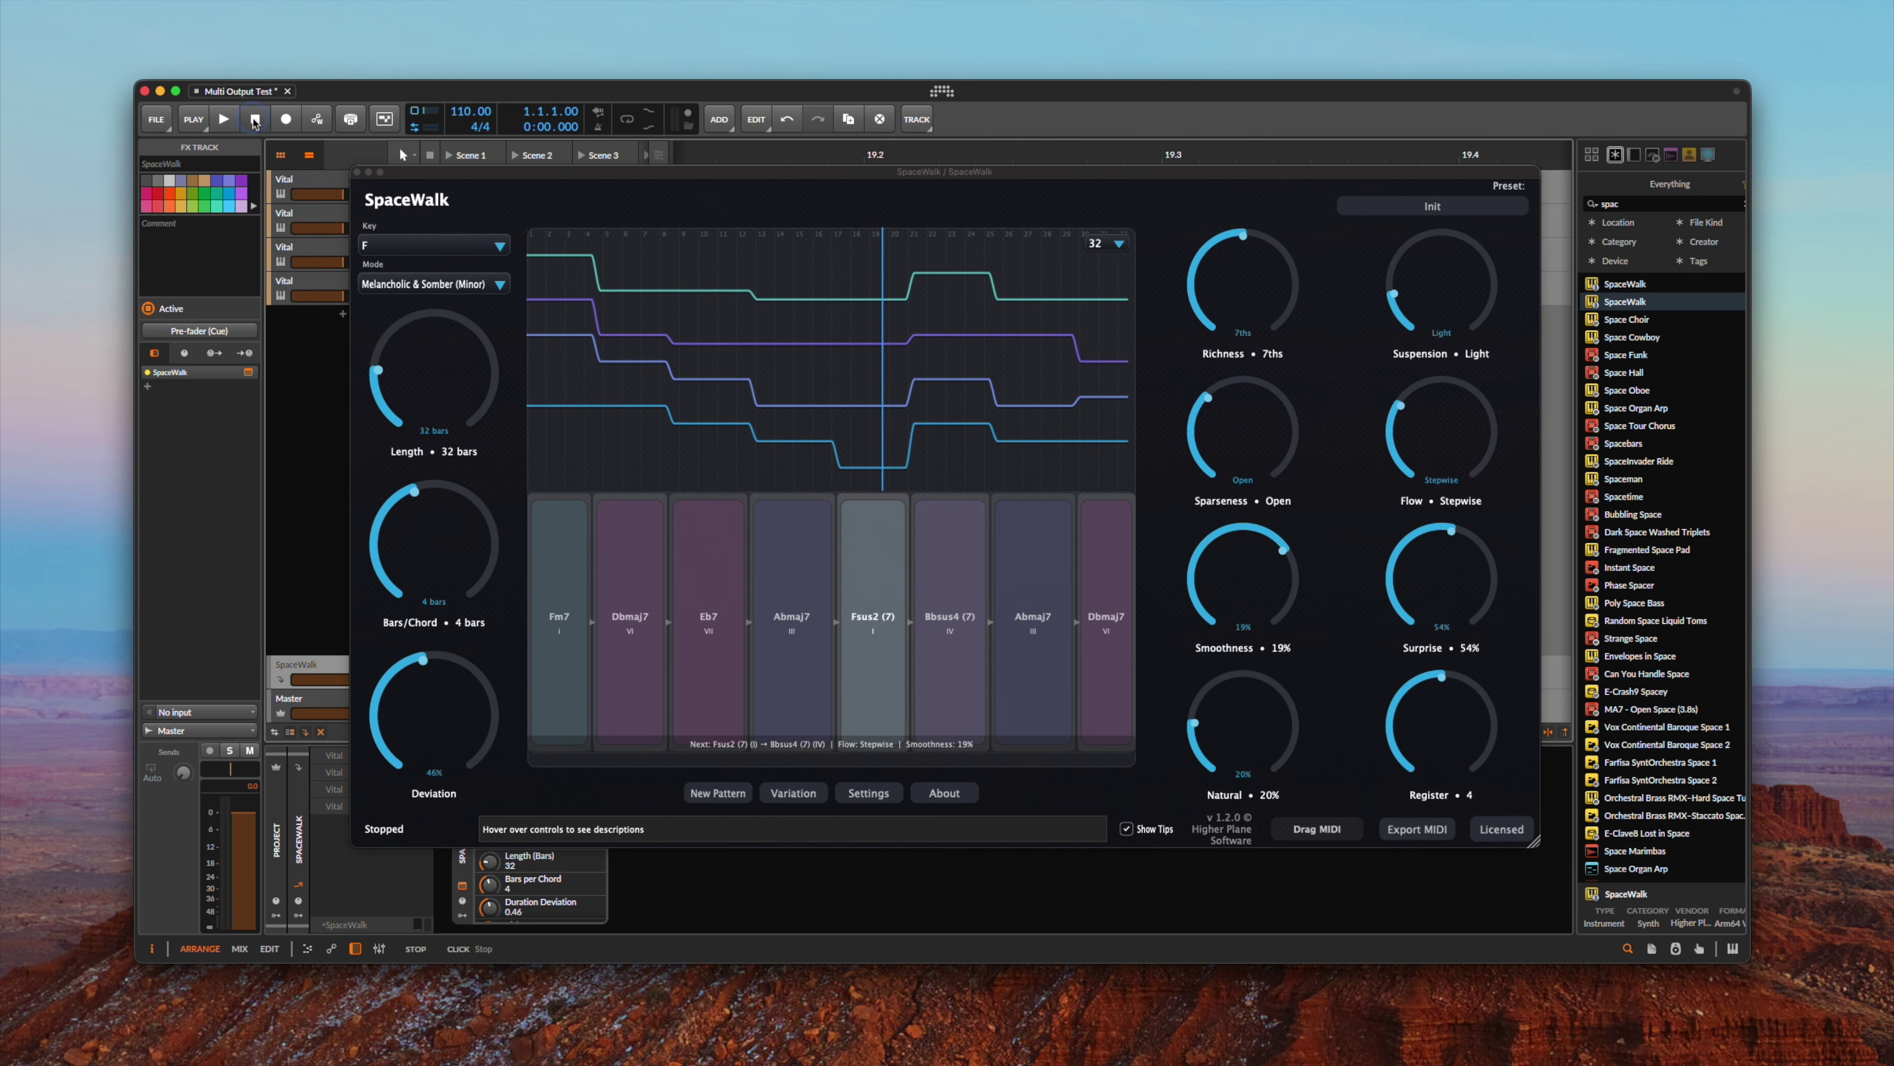
{"action": "left_click", "coordinate": [224, 119]}
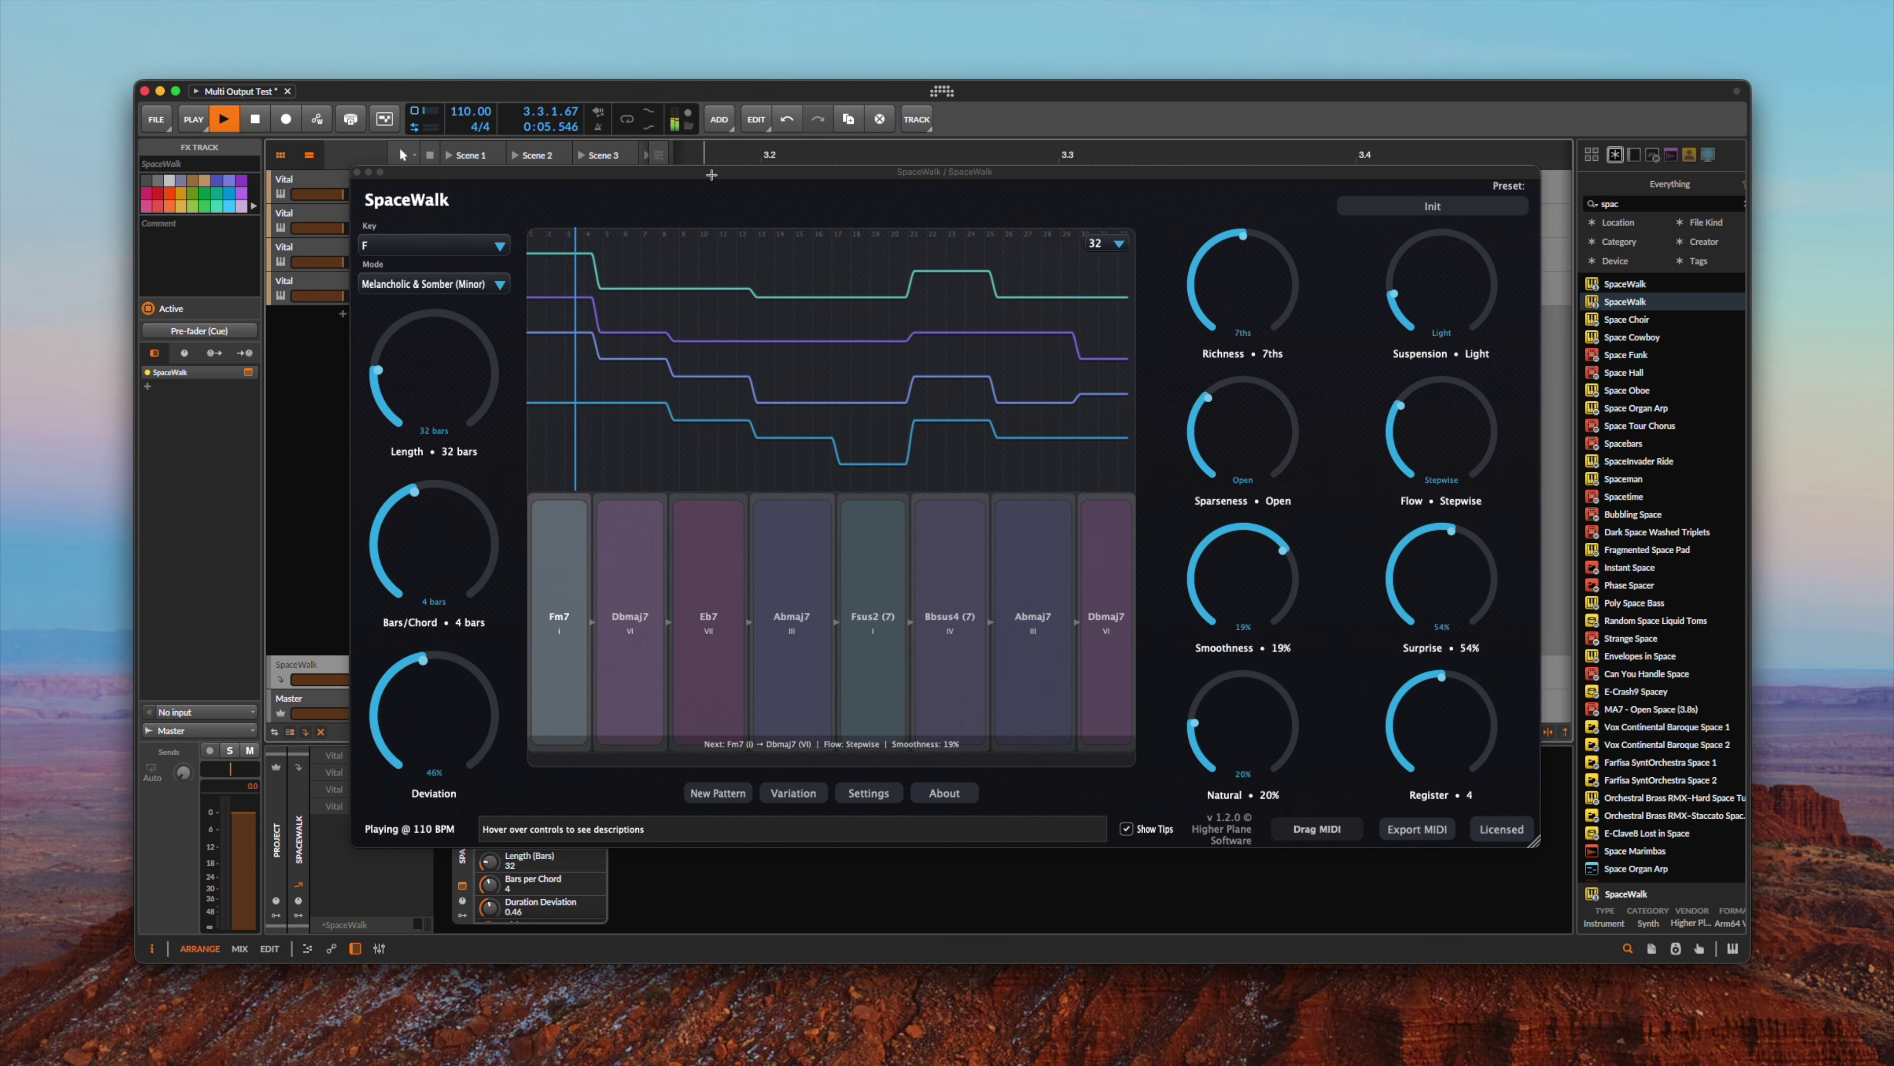
{"action": "left_click_drag", "start_coordinate": [521, 190], "coordinate": [658, 222]}
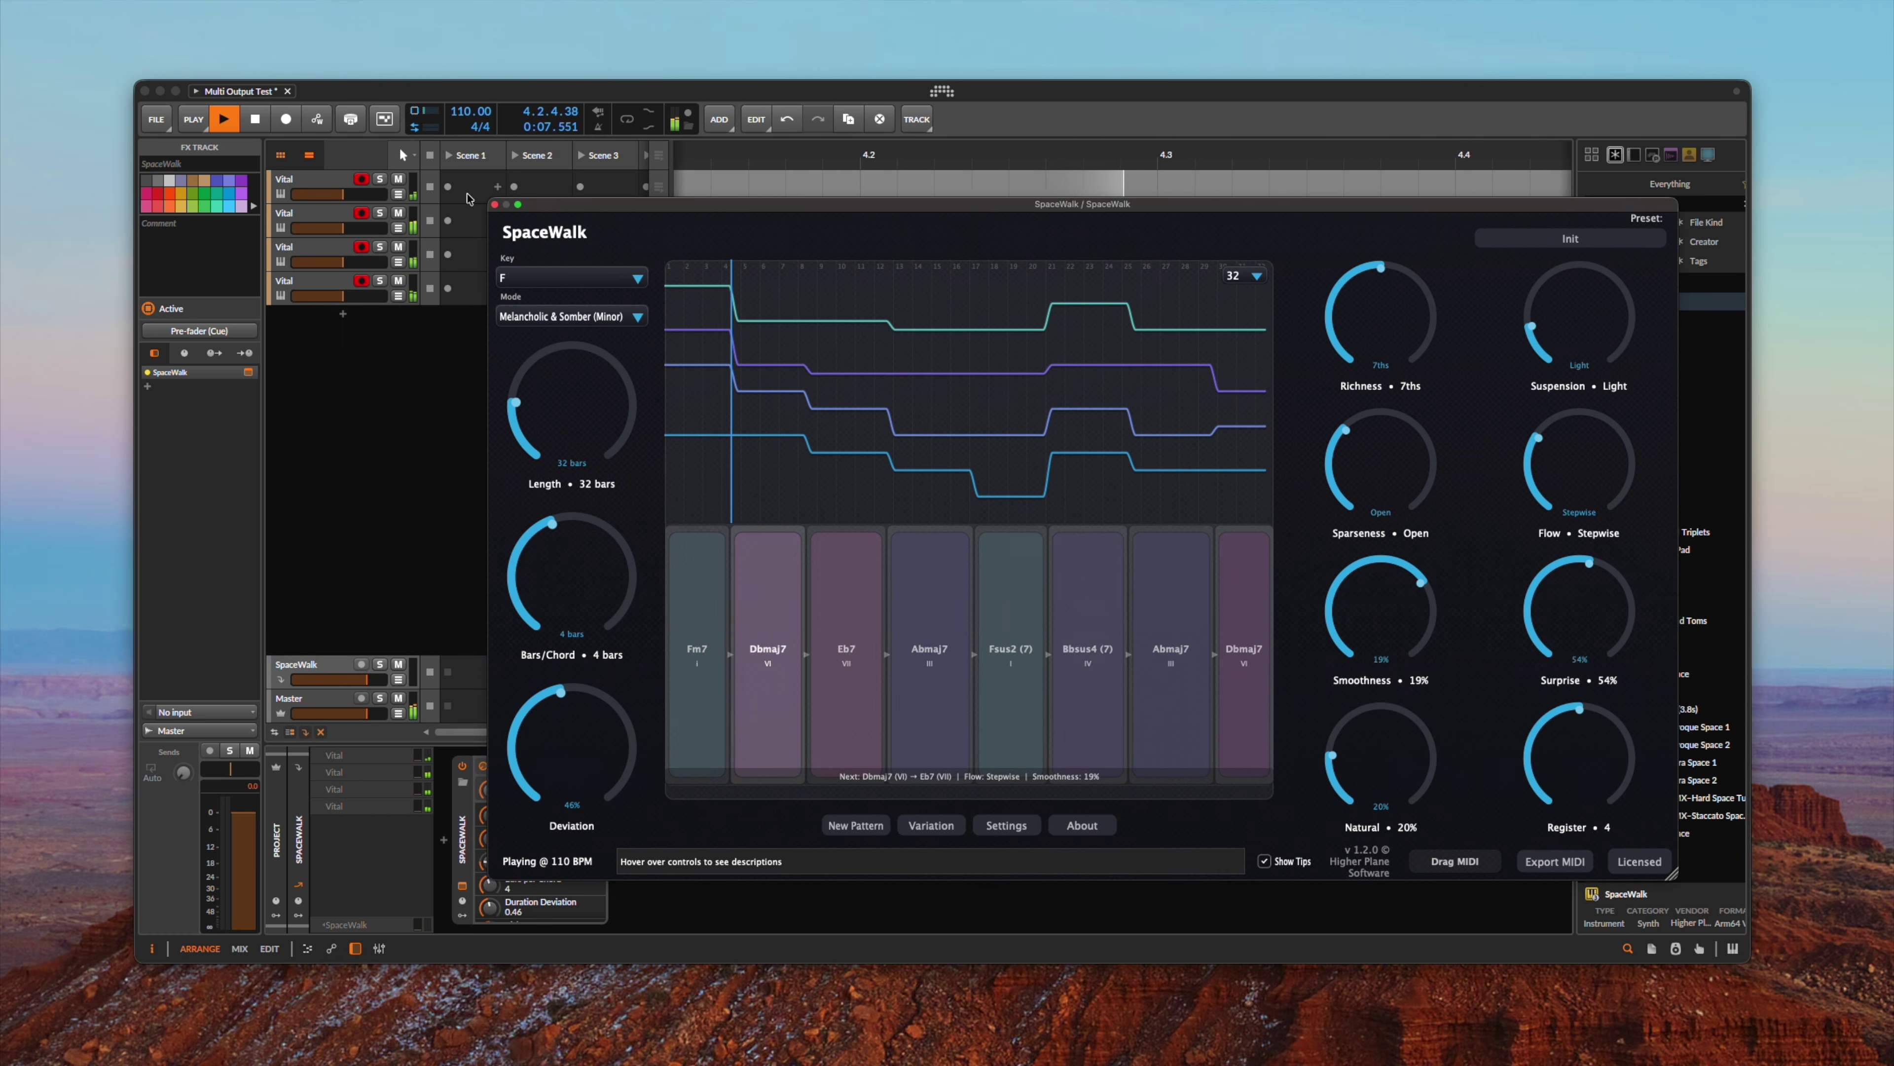
{"action": "left_click_drag", "start_coordinate": [489, 200], "coordinate": [686, 254]}
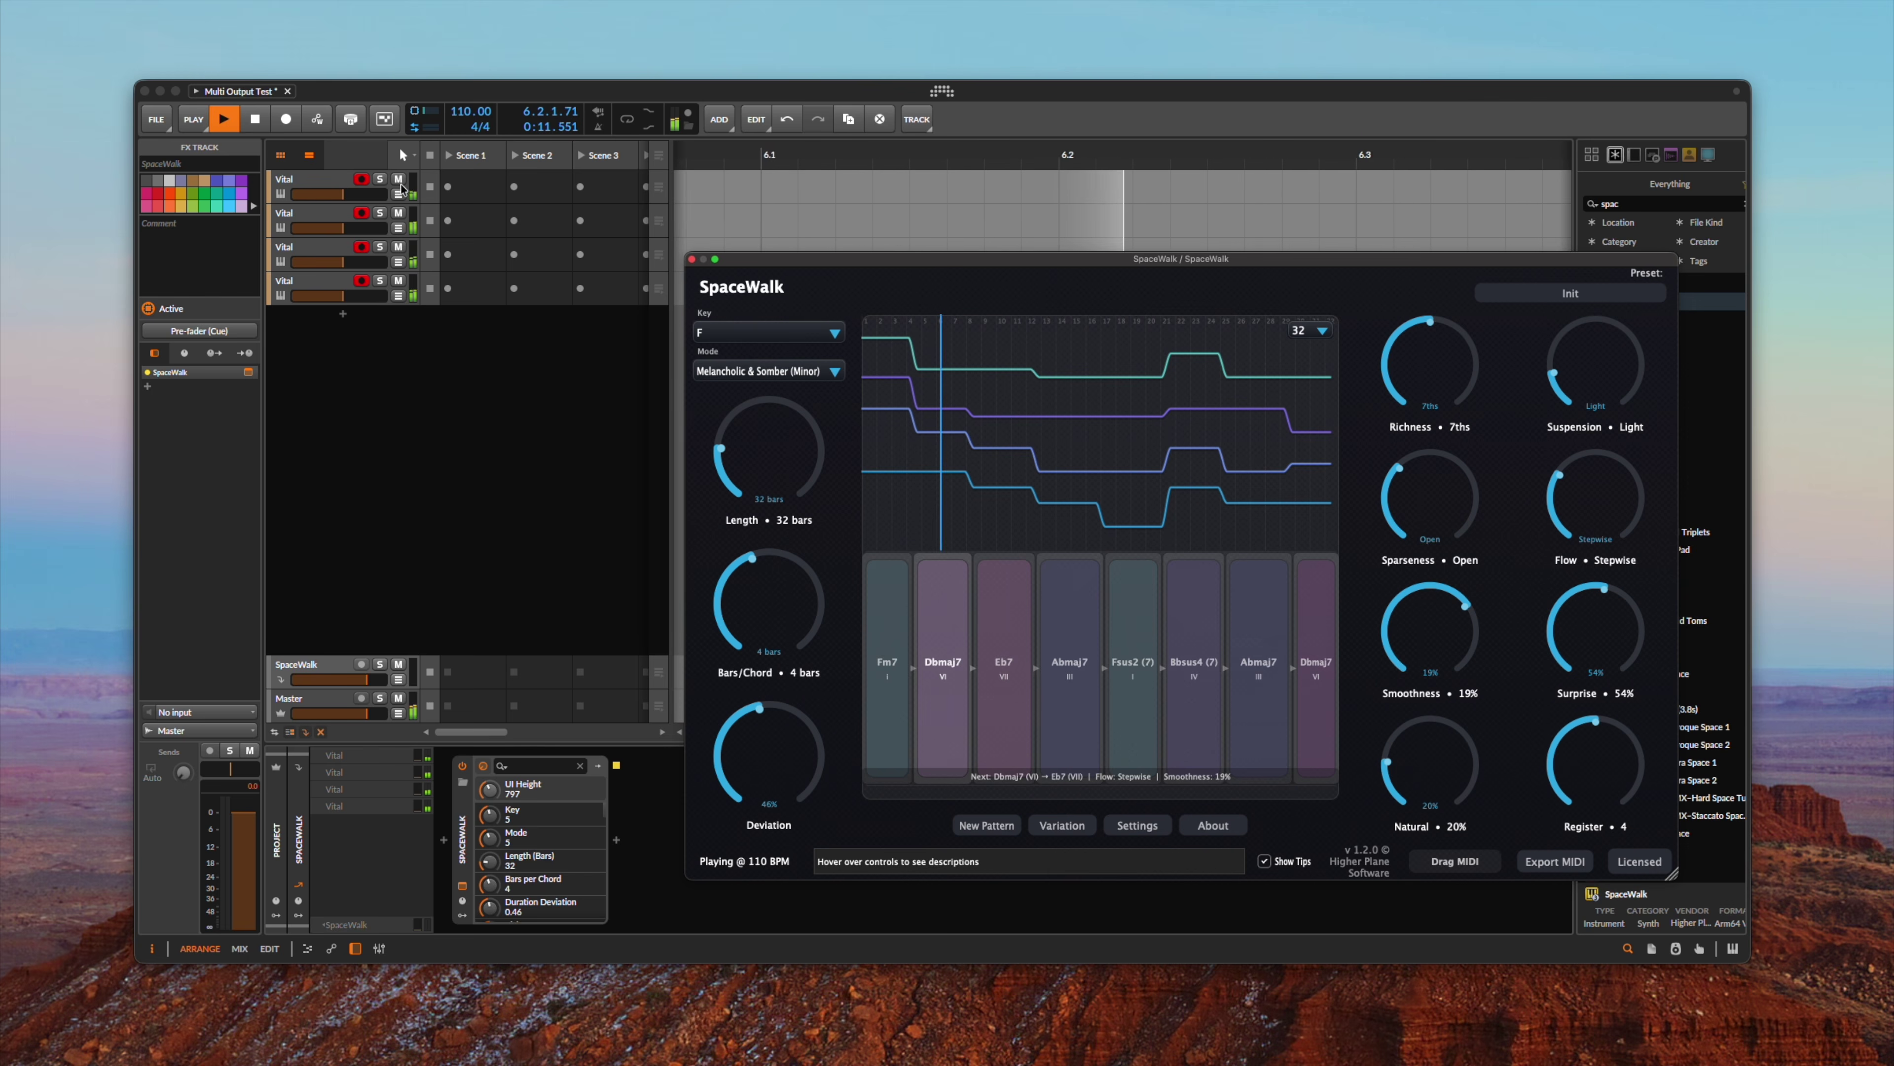
Solo the four Vital tracks one after another during playback to hear each SpaceWalk voice separately.
{"action": "left_click", "coordinate": [380, 180]}
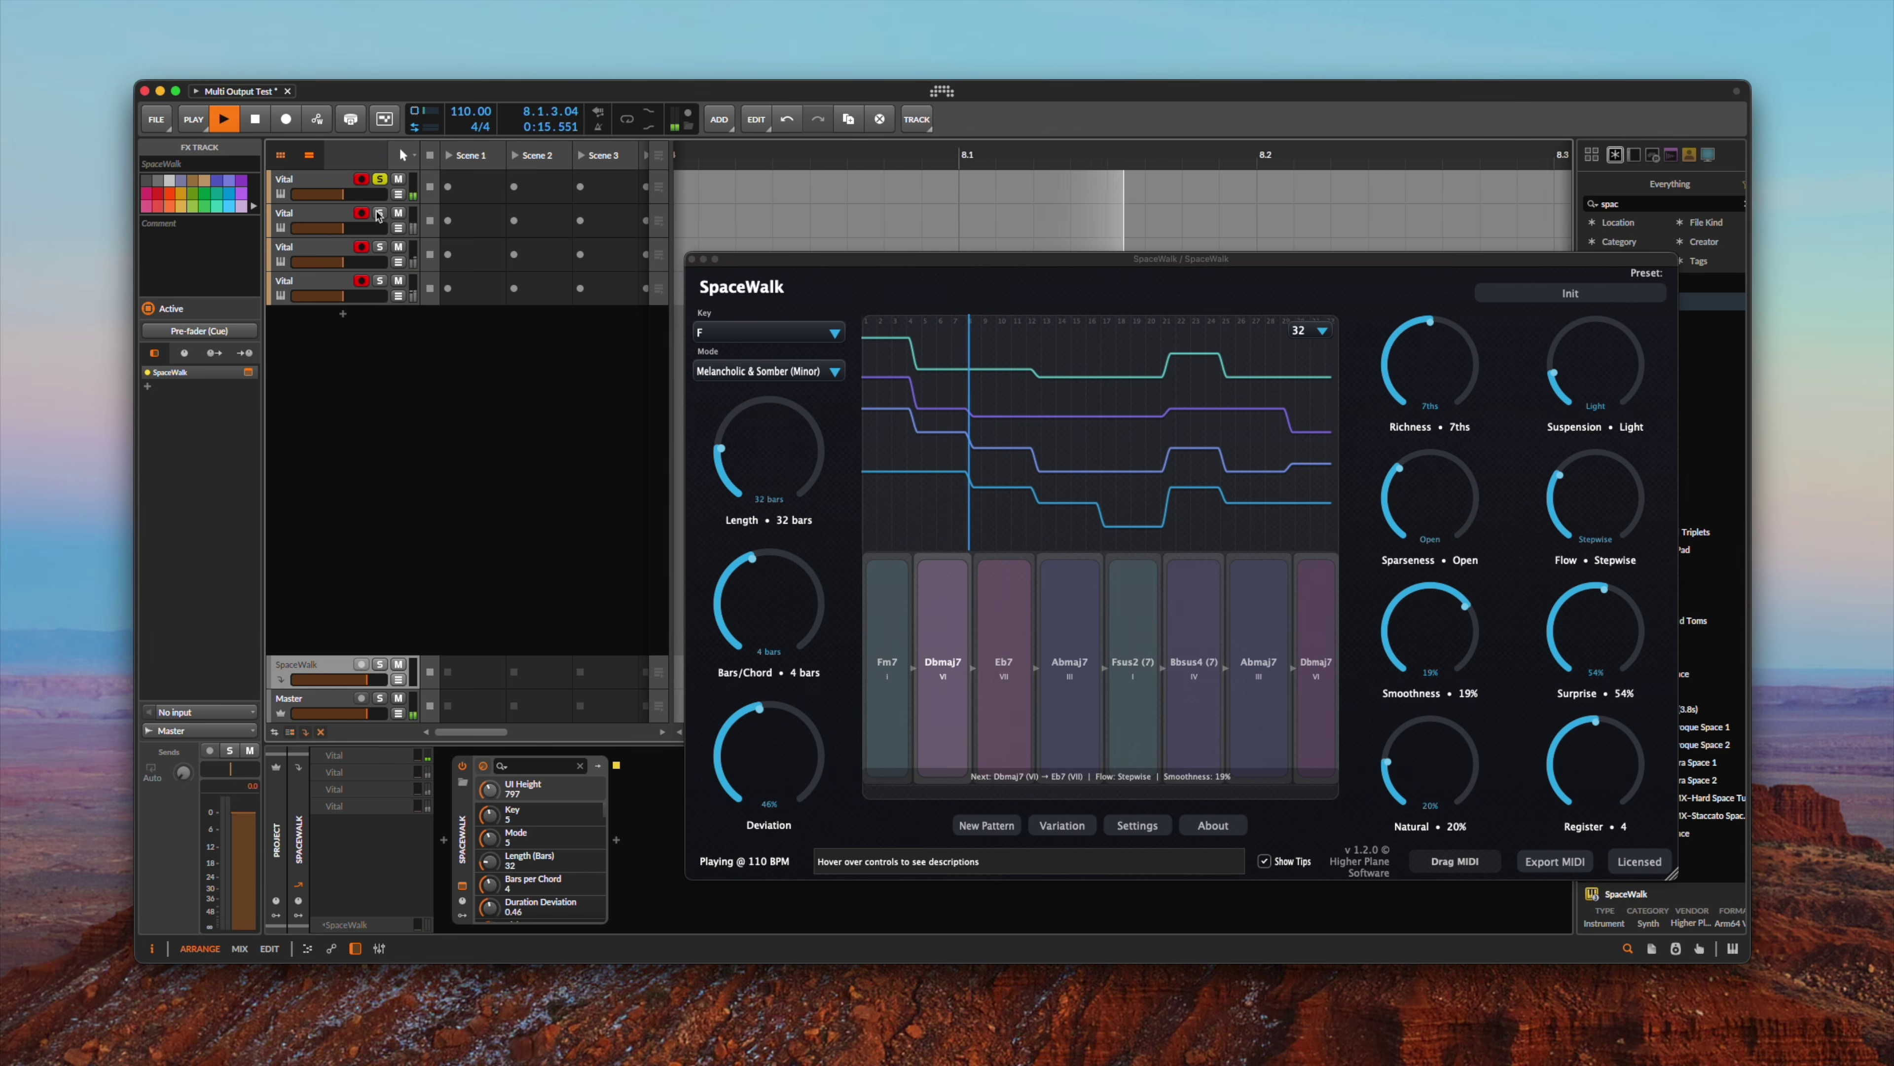
{"action": "left_click", "coordinate": [380, 214]}
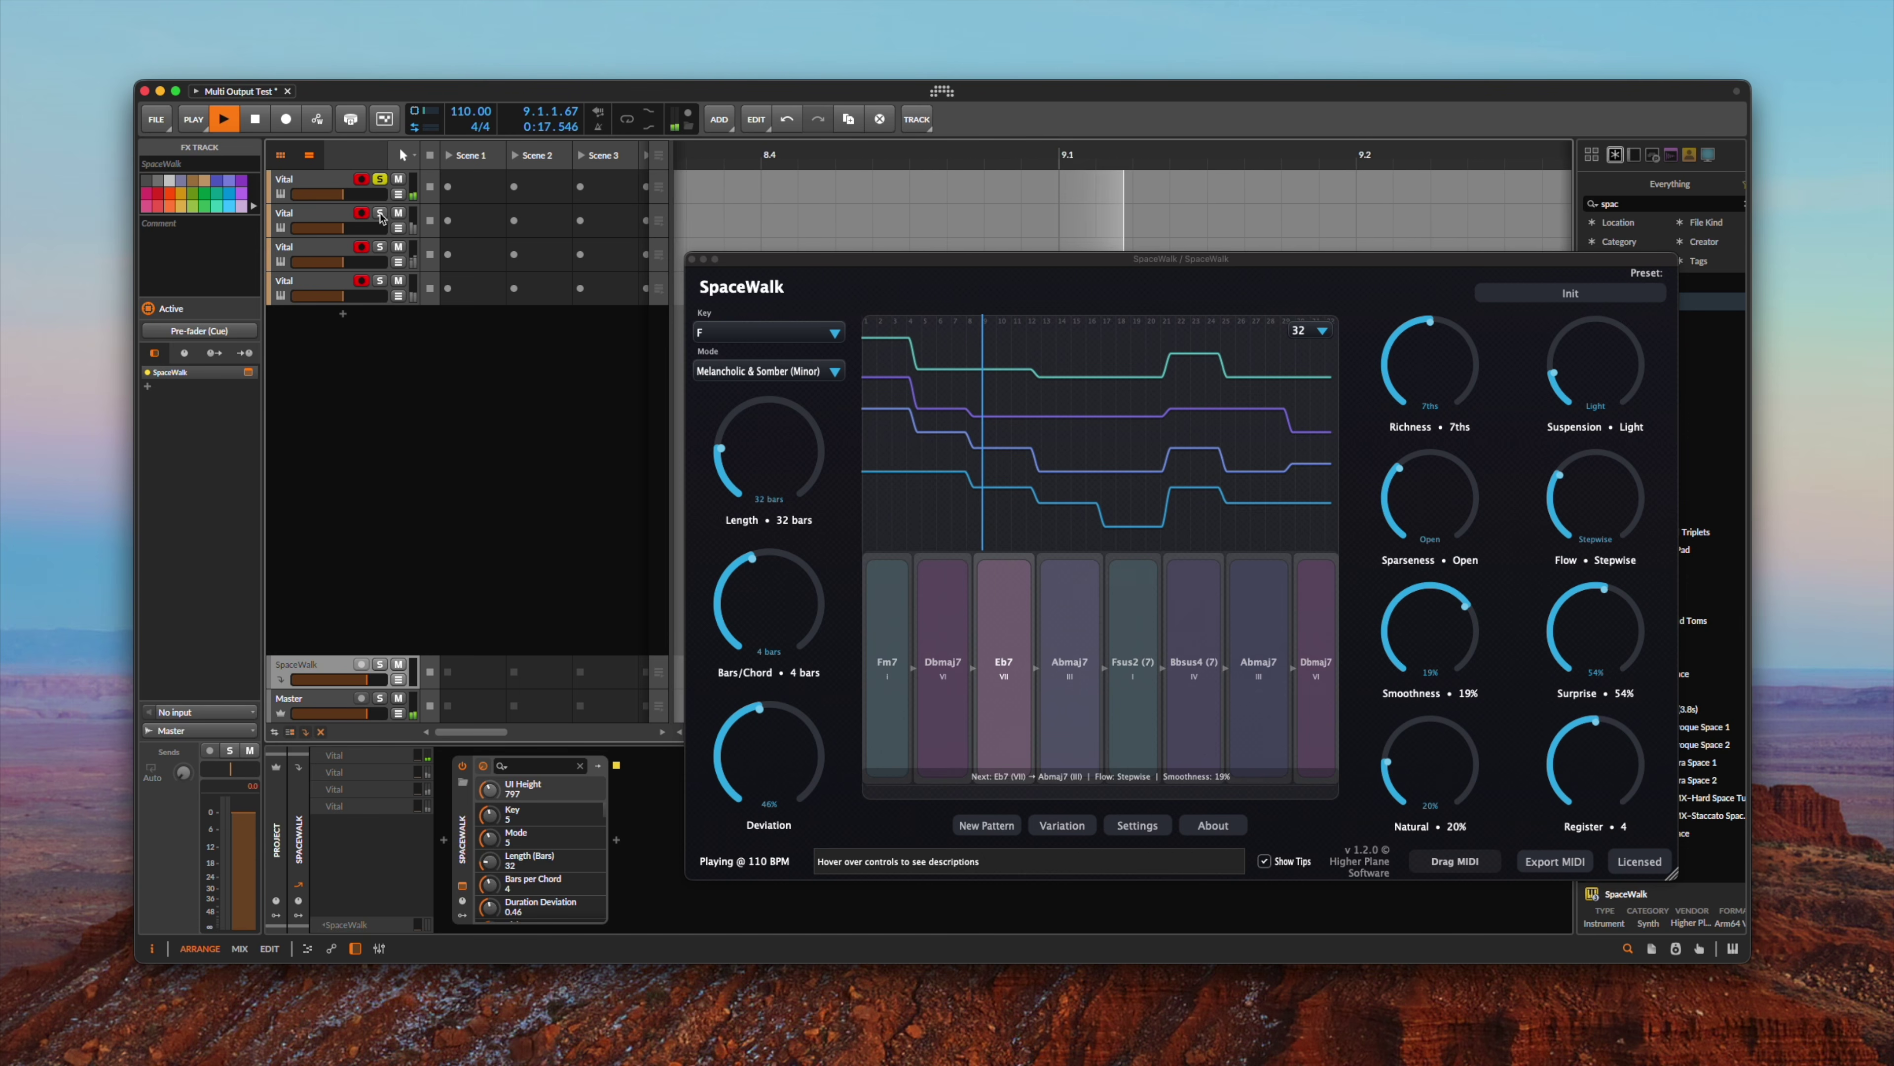
{"action": "left_click", "coordinate": [380, 180]}
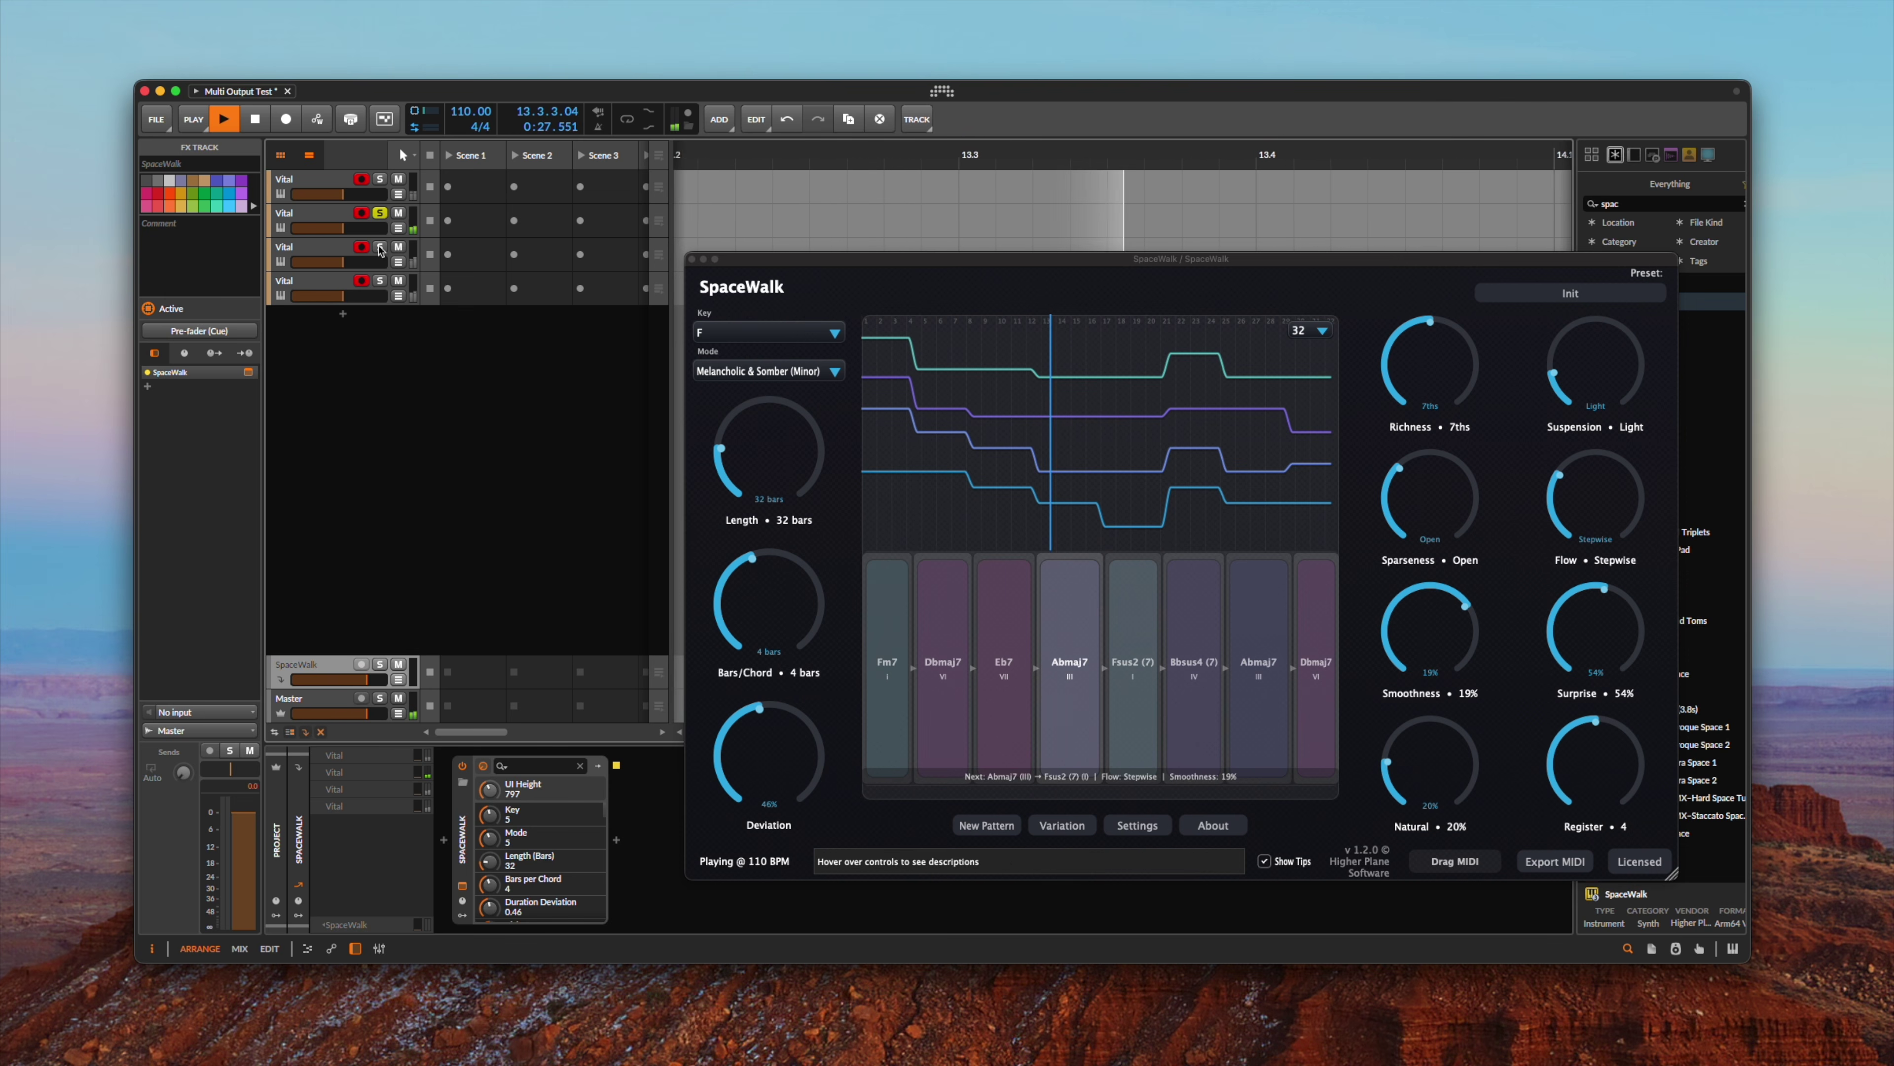
{"action": "left_click", "coordinate": [381, 248]}
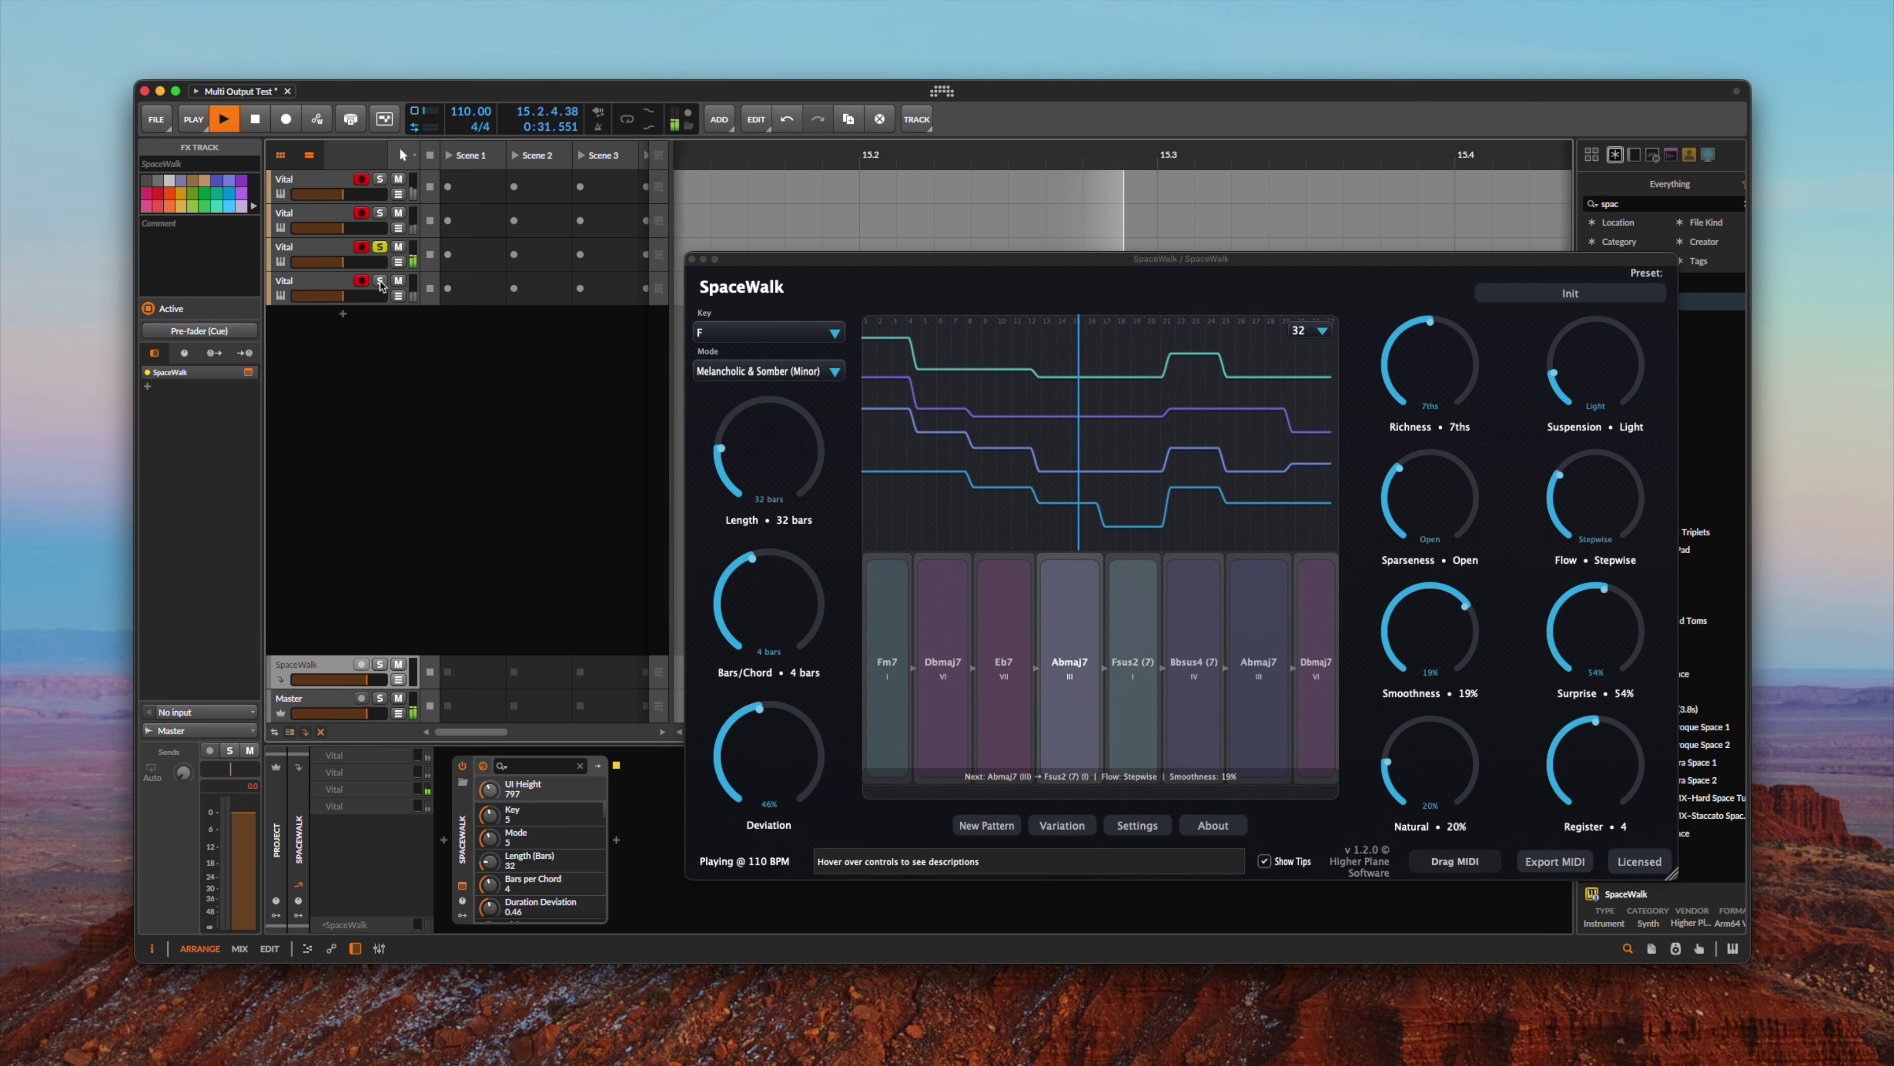
{"action": "left_click", "coordinate": [380, 282]}
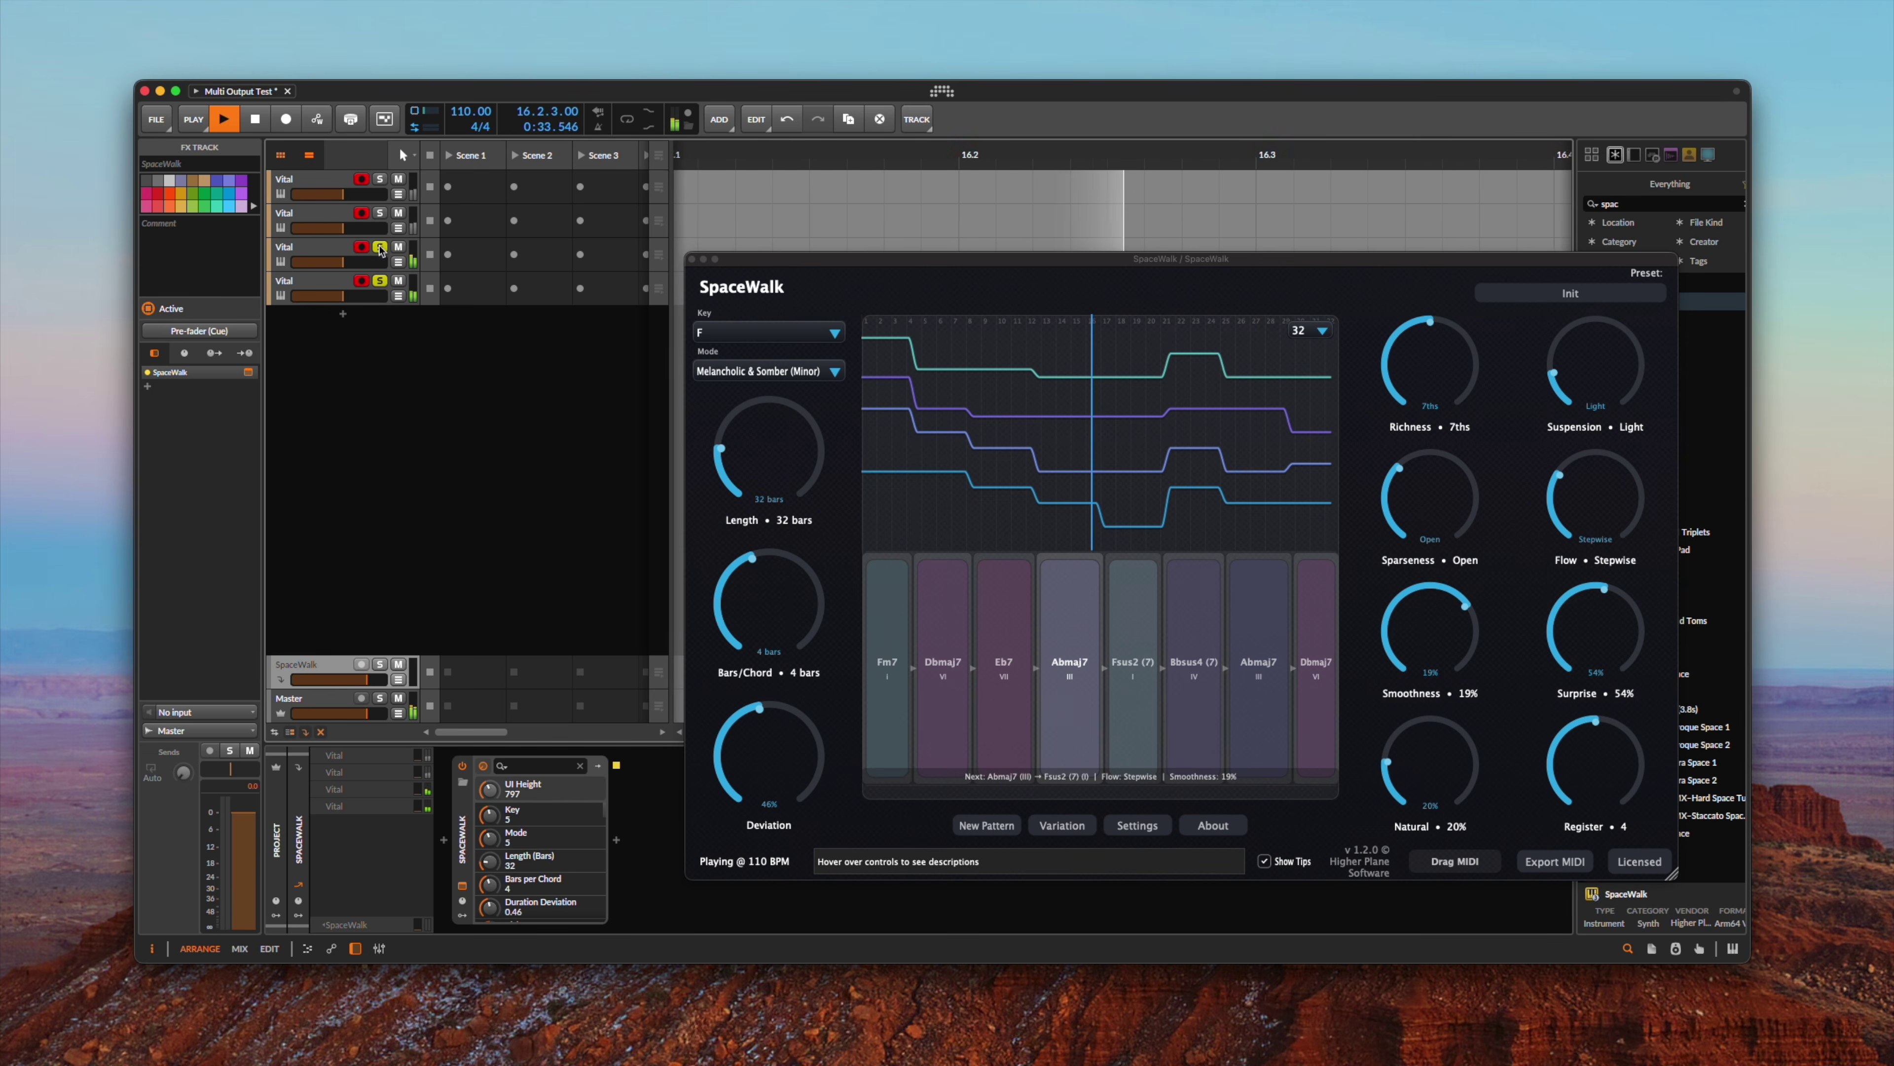
{"action": "left_click", "coordinate": [381, 217]}
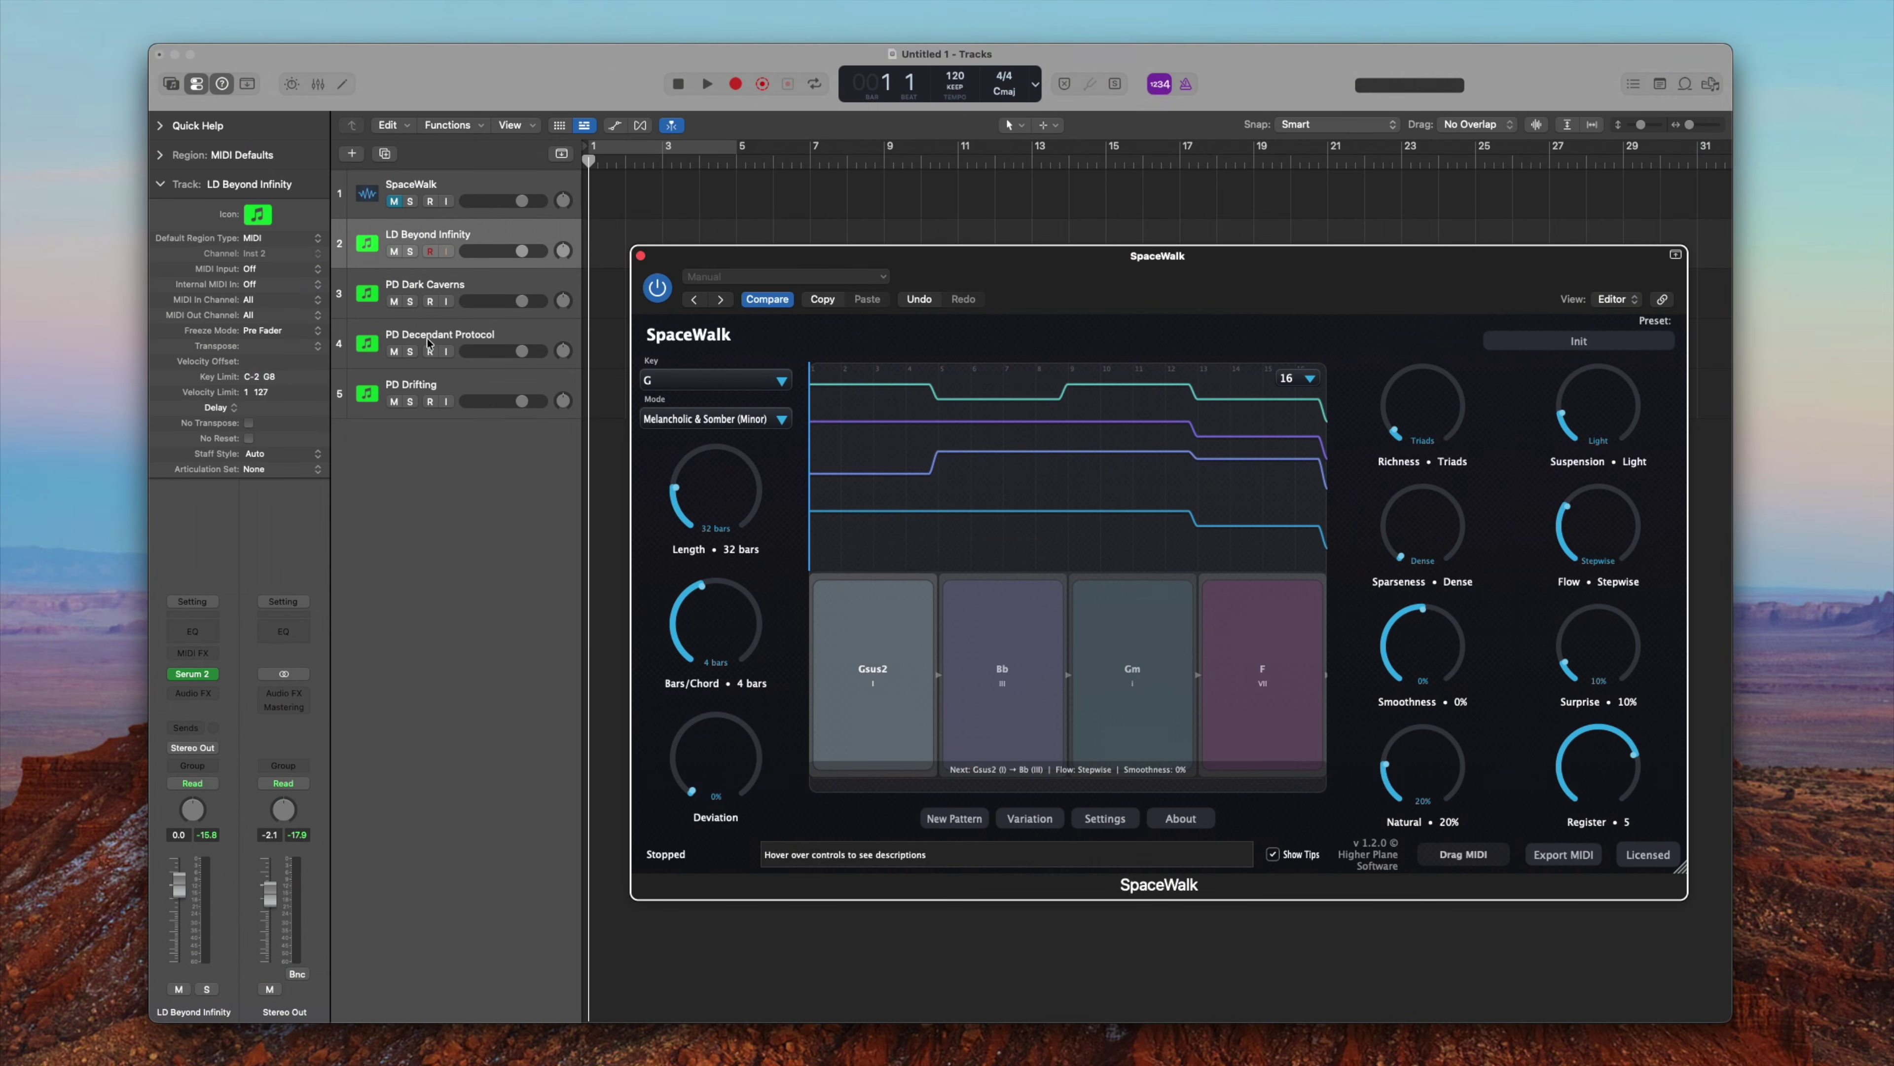
Switch to the Logic Pro project and enable Virtual MIDI Output in the settings of SpaceWalk on track 1.
{"action": "left_click", "coordinate": [468, 183]}
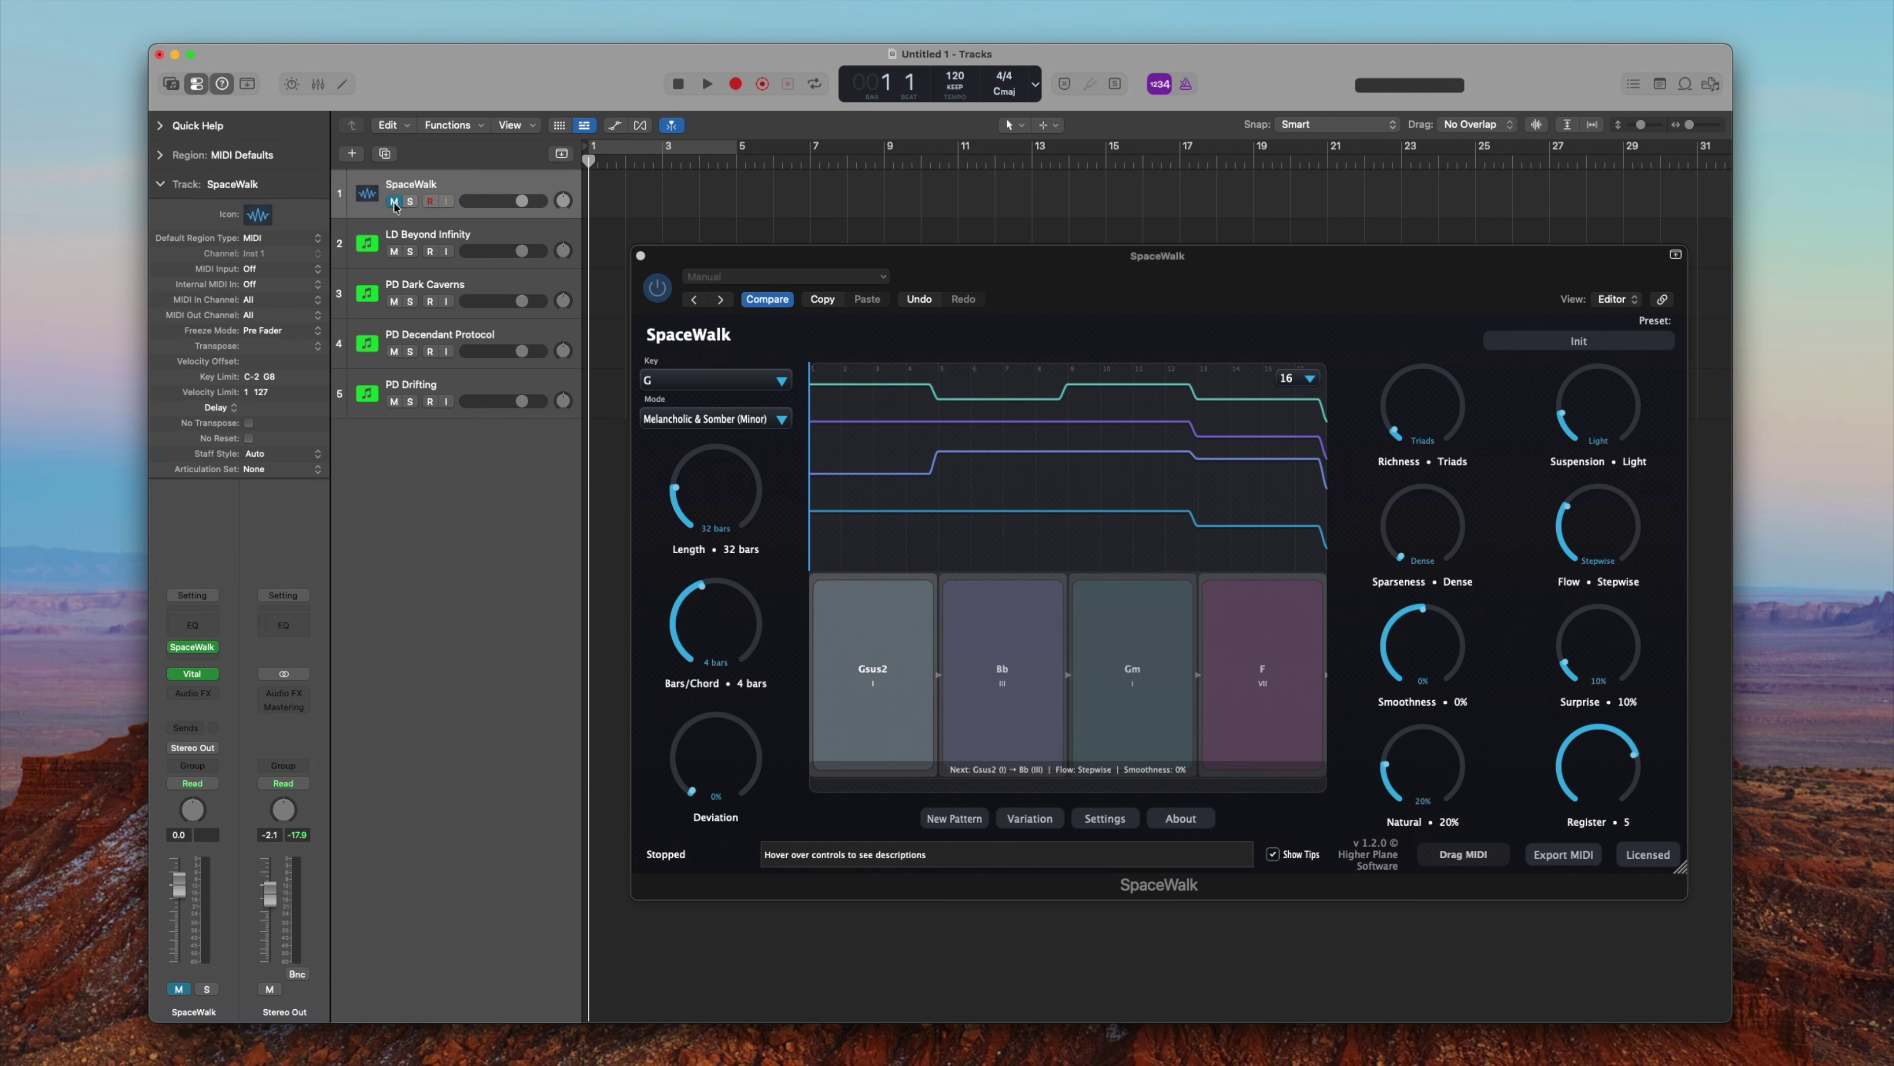
{"action": "left_click", "coordinate": [1124, 821]}
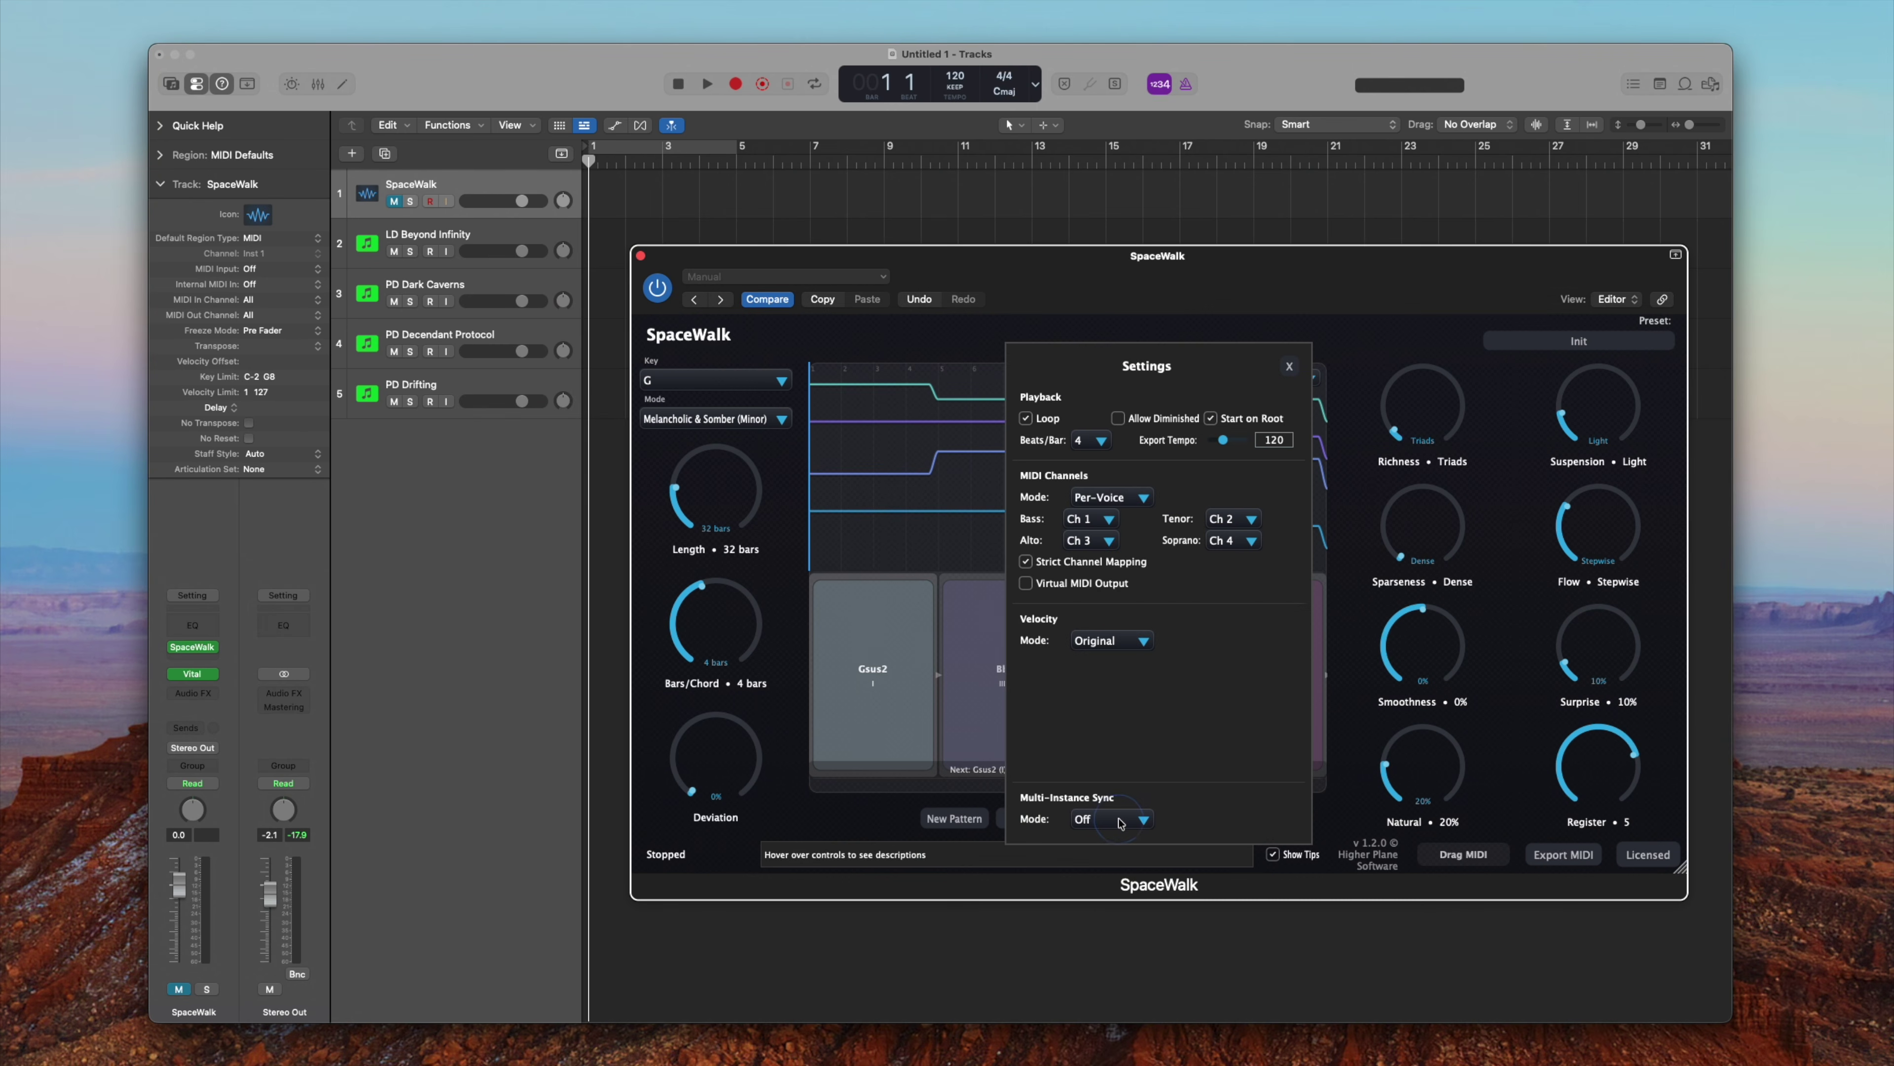
{"action": "left_click", "coordinate": [1118, 505]}
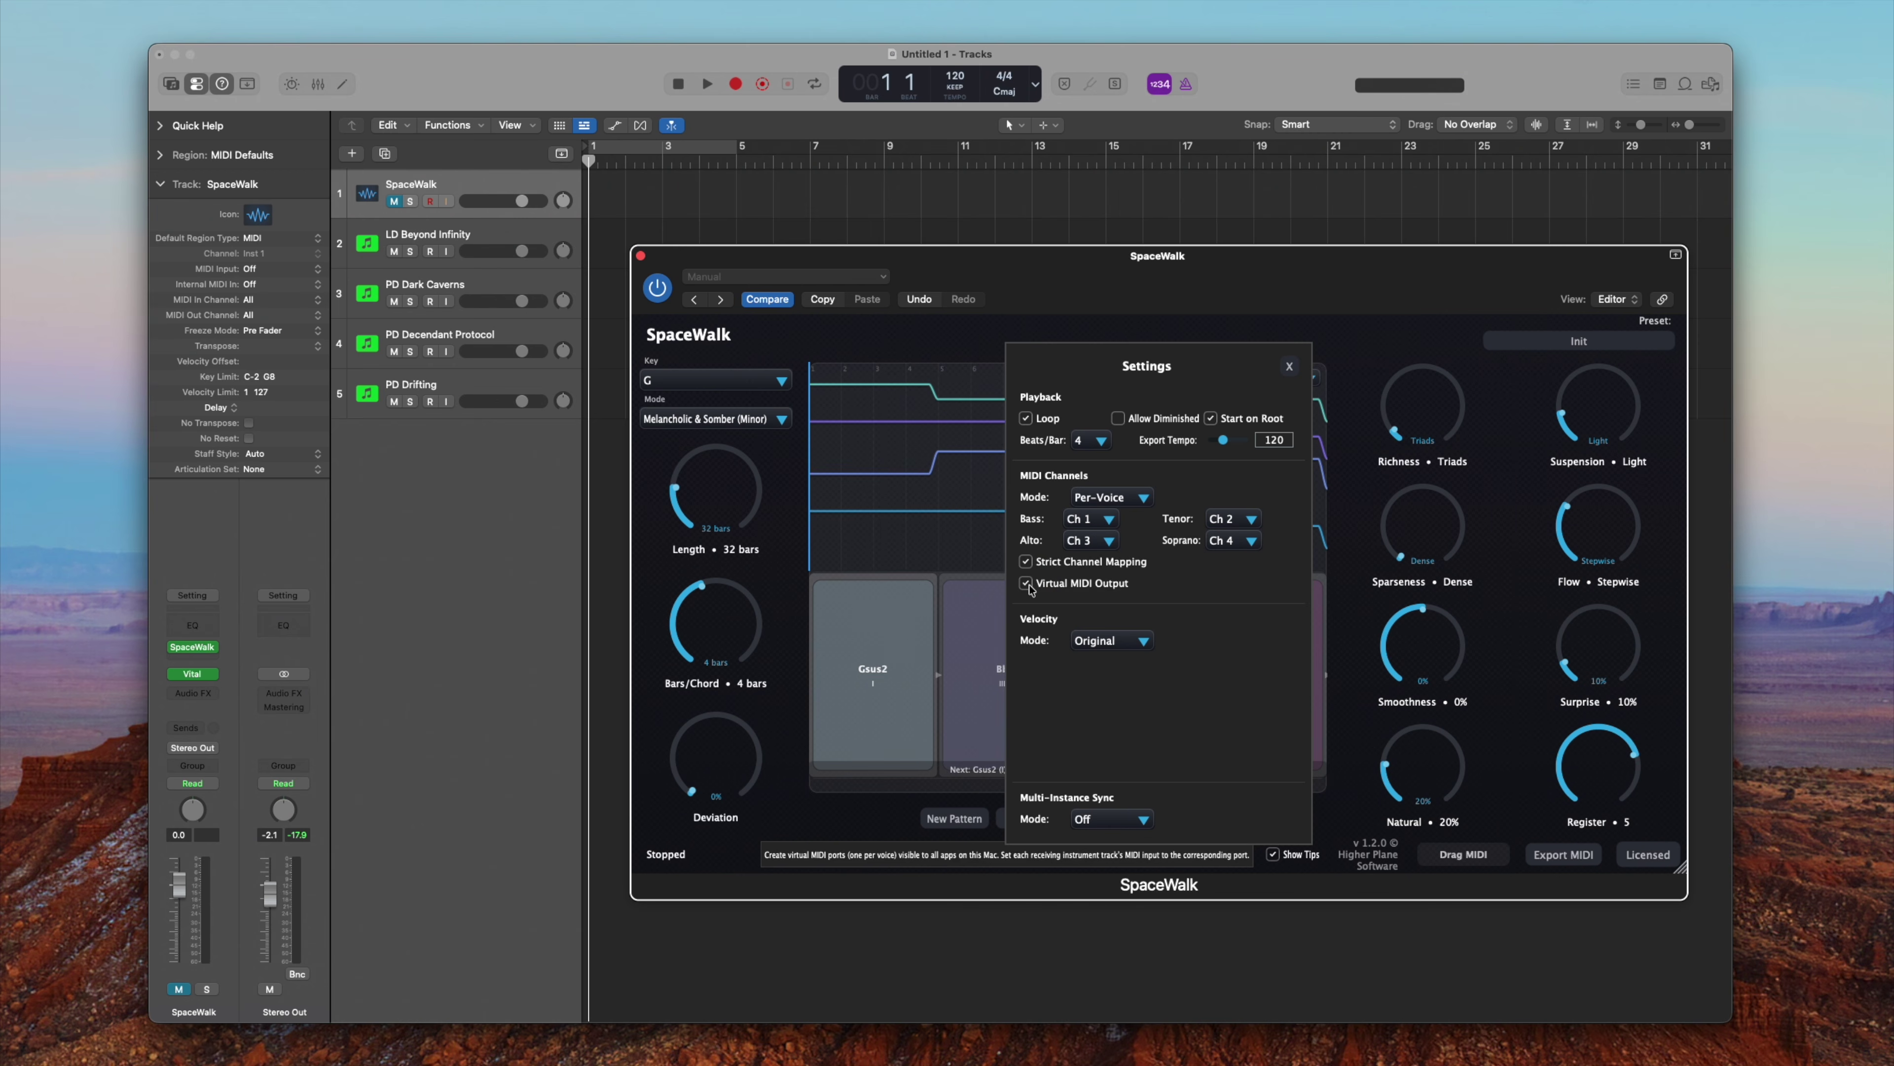
{"action": "left_click", "coordinate": [1290, 367]}
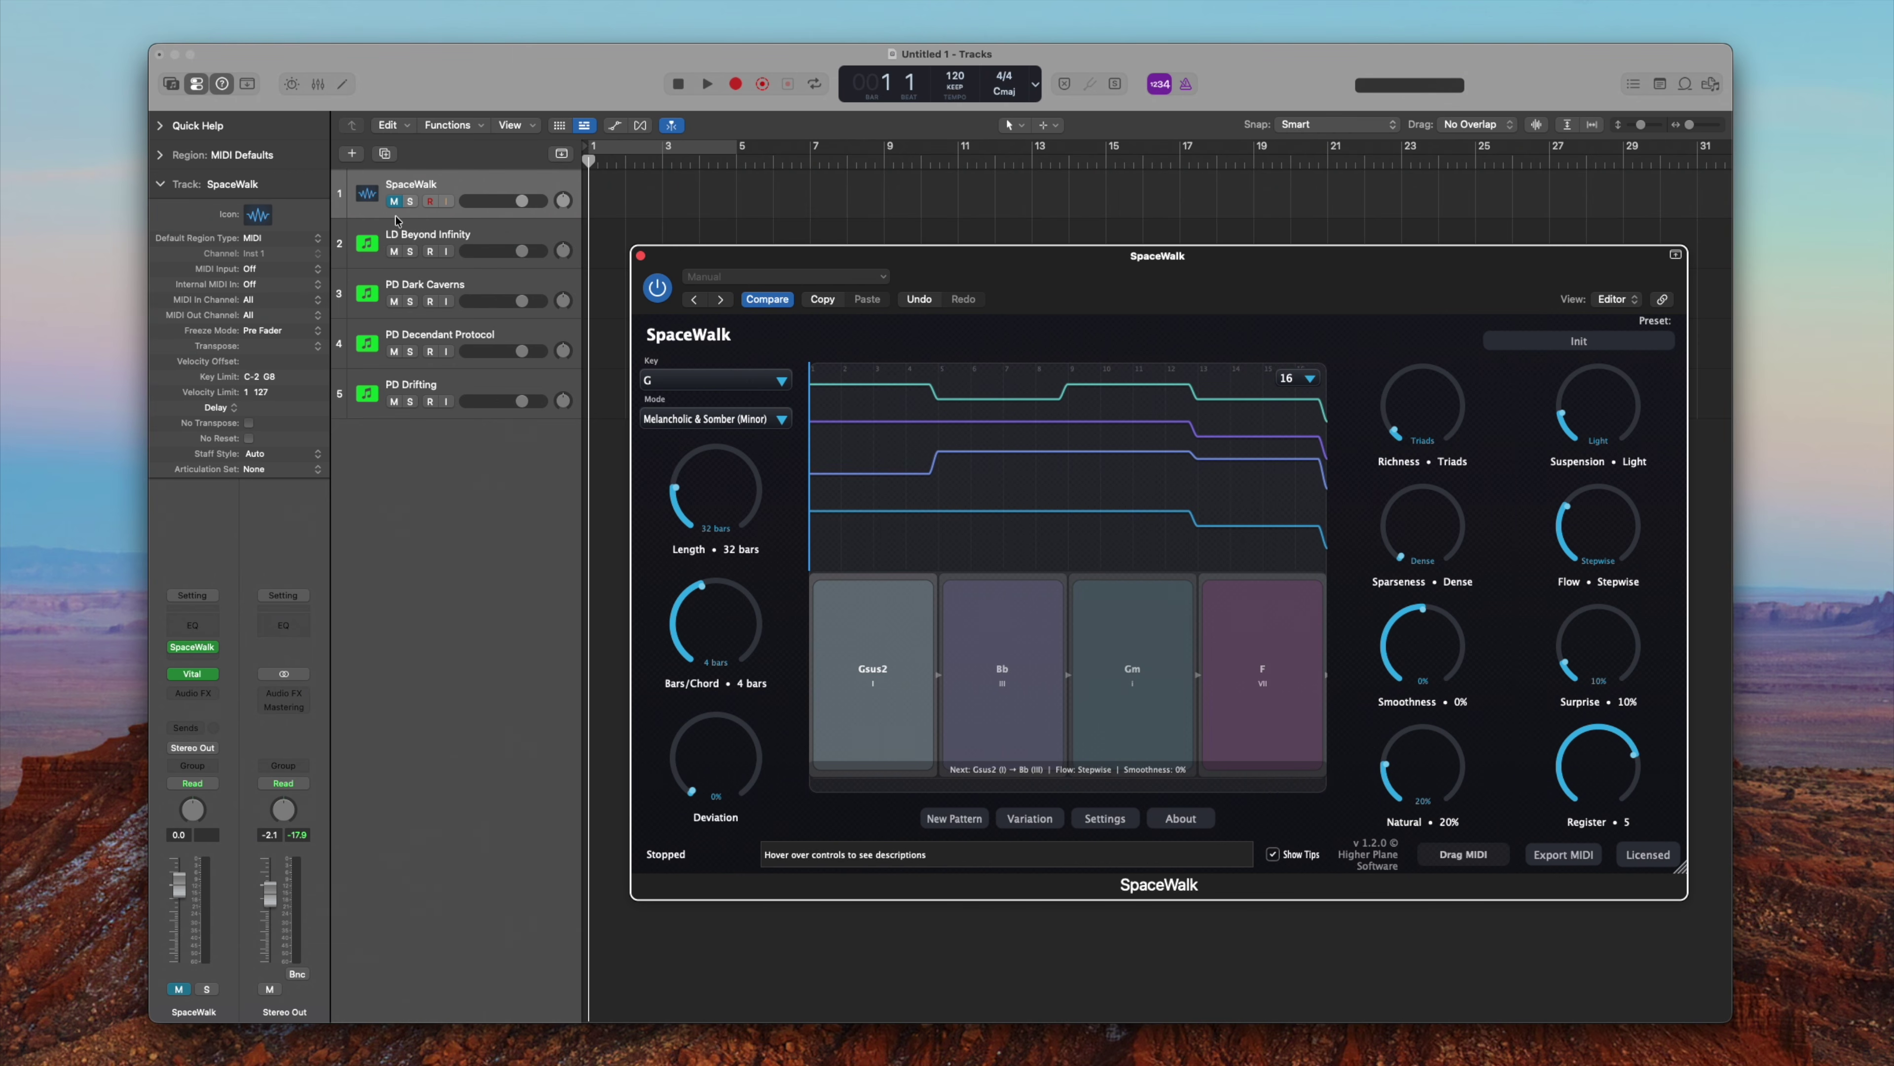
Set the MIDI input of the LD Beyond Infinity track to SpaceWalk - Bass.
{"action": "left_click", "coordinate": [439, 234]}
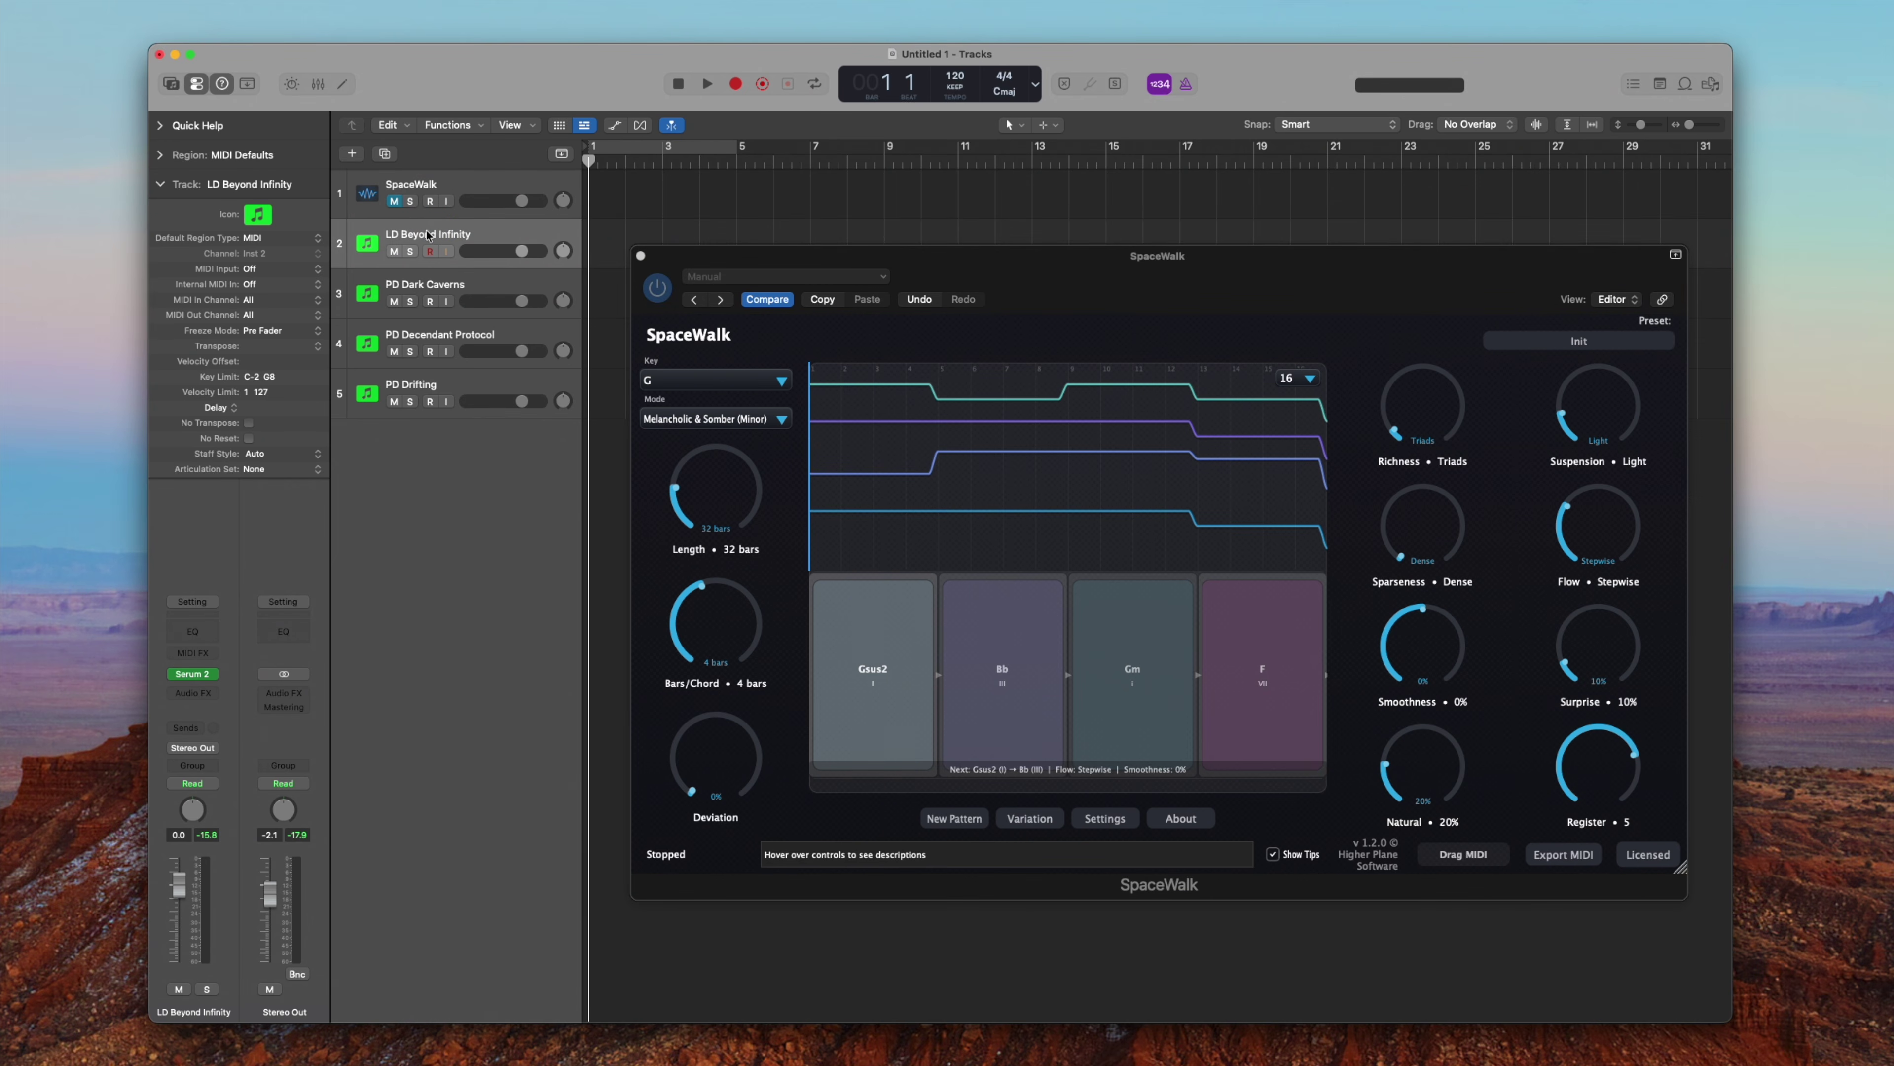
{"action": "left_click", "coordinate": [295, 272]}
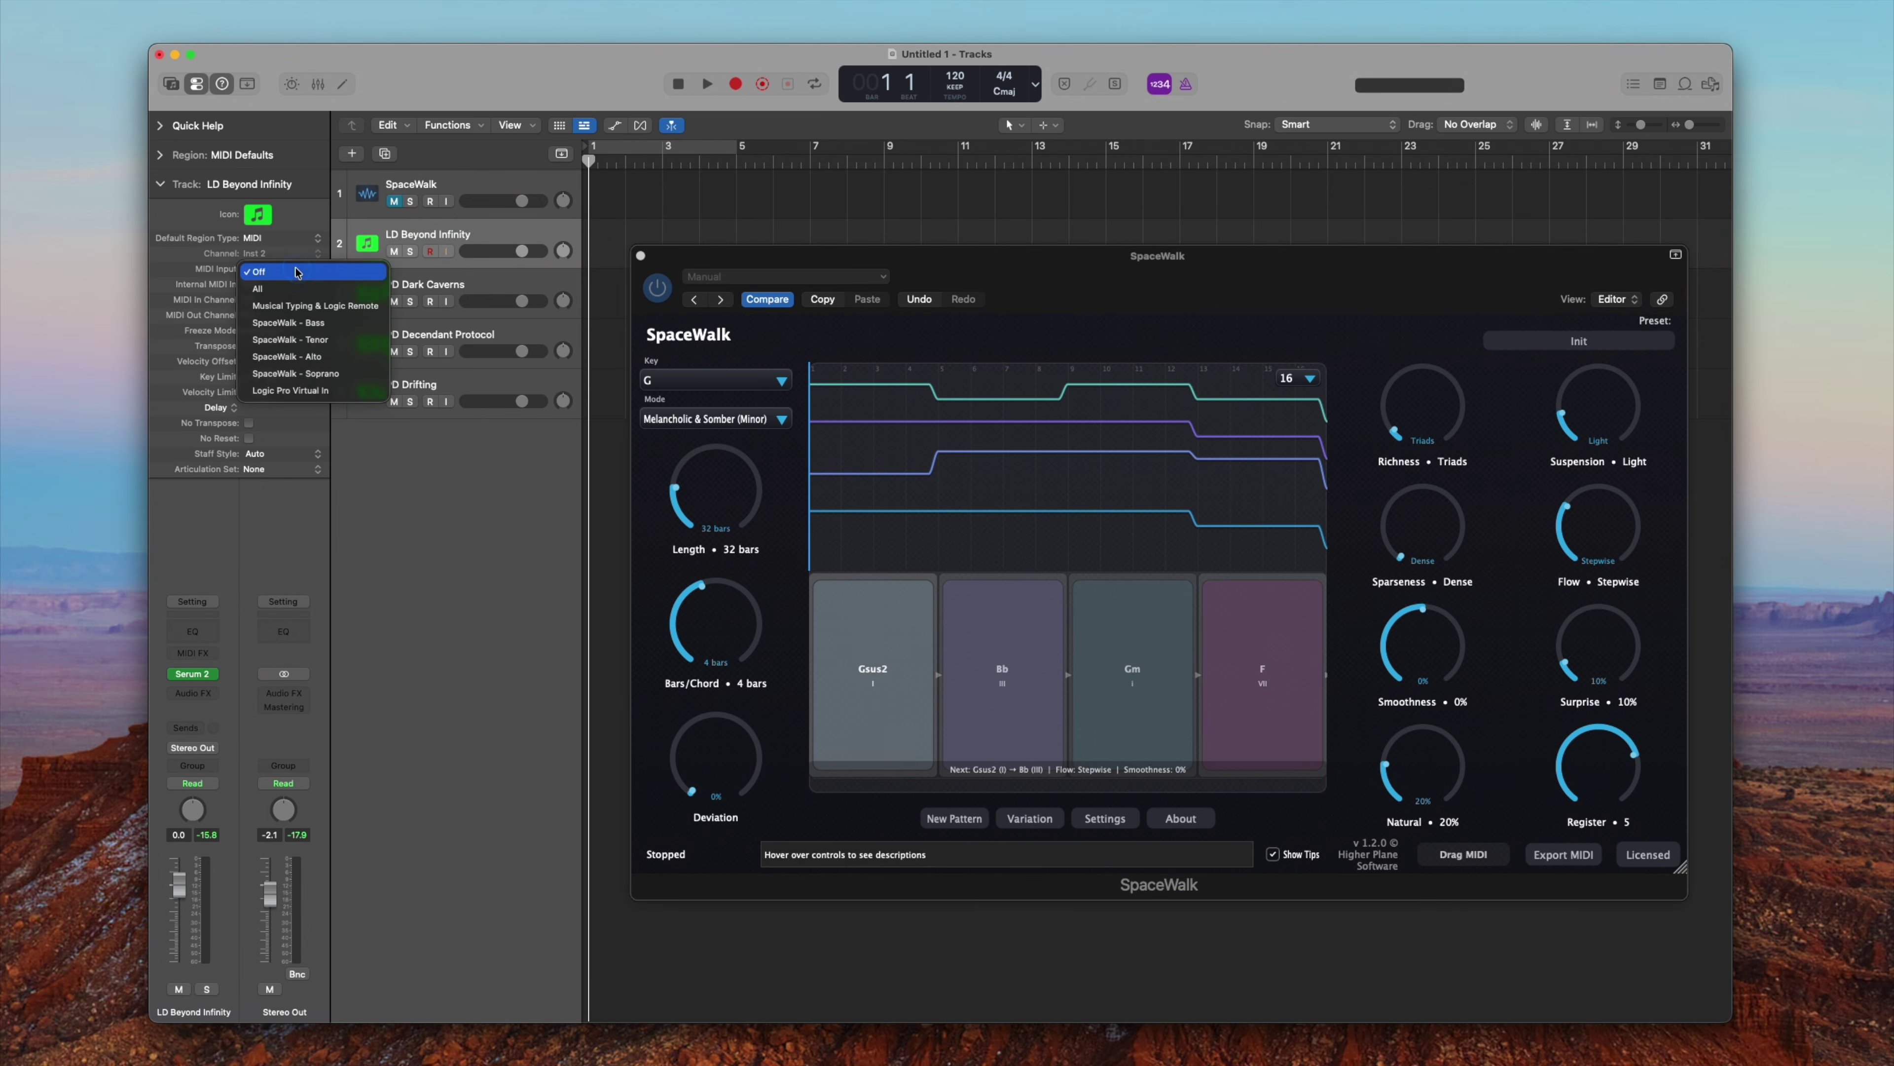
{"action": "left_click", "coordinate": [312, 322]}
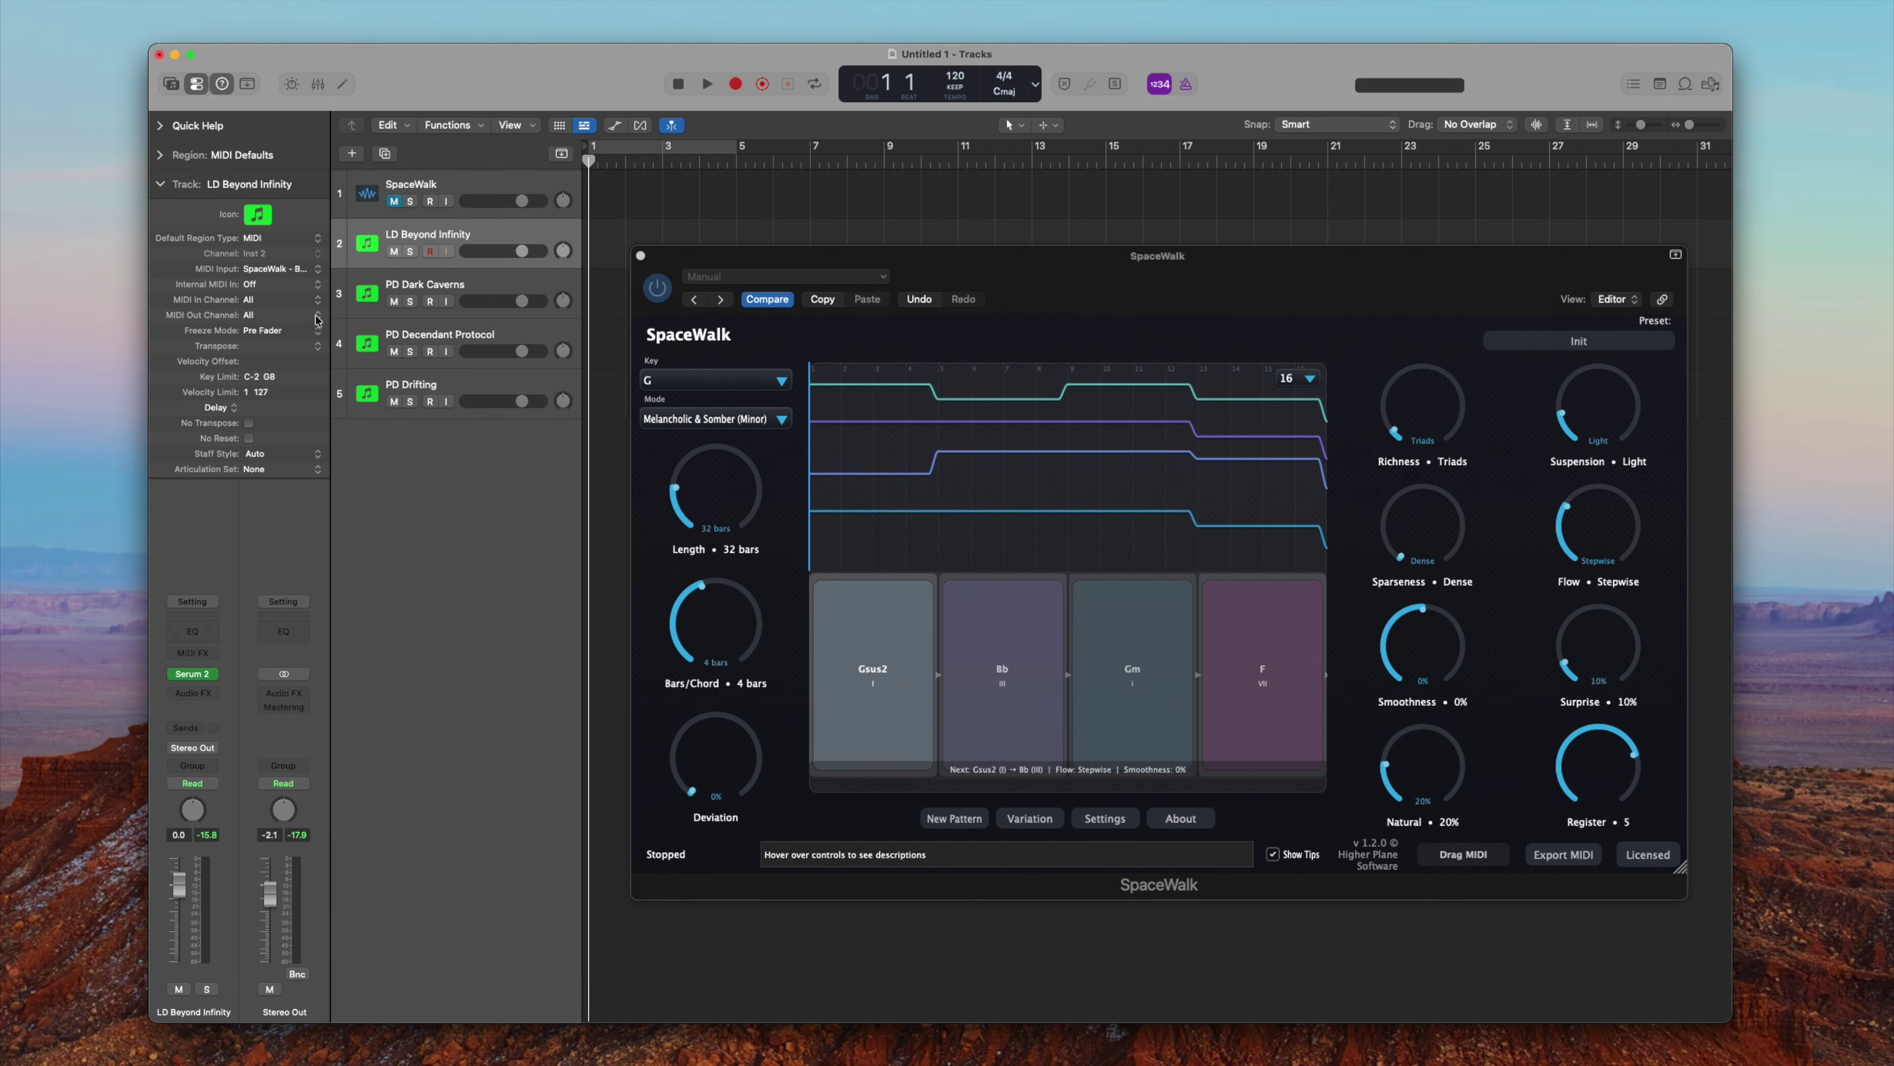
Set the MIDI input of the PD Dark Caverns track to SpaceWalk - Tenor.
{"action": "left_click", "coordinate": [424, 292]}
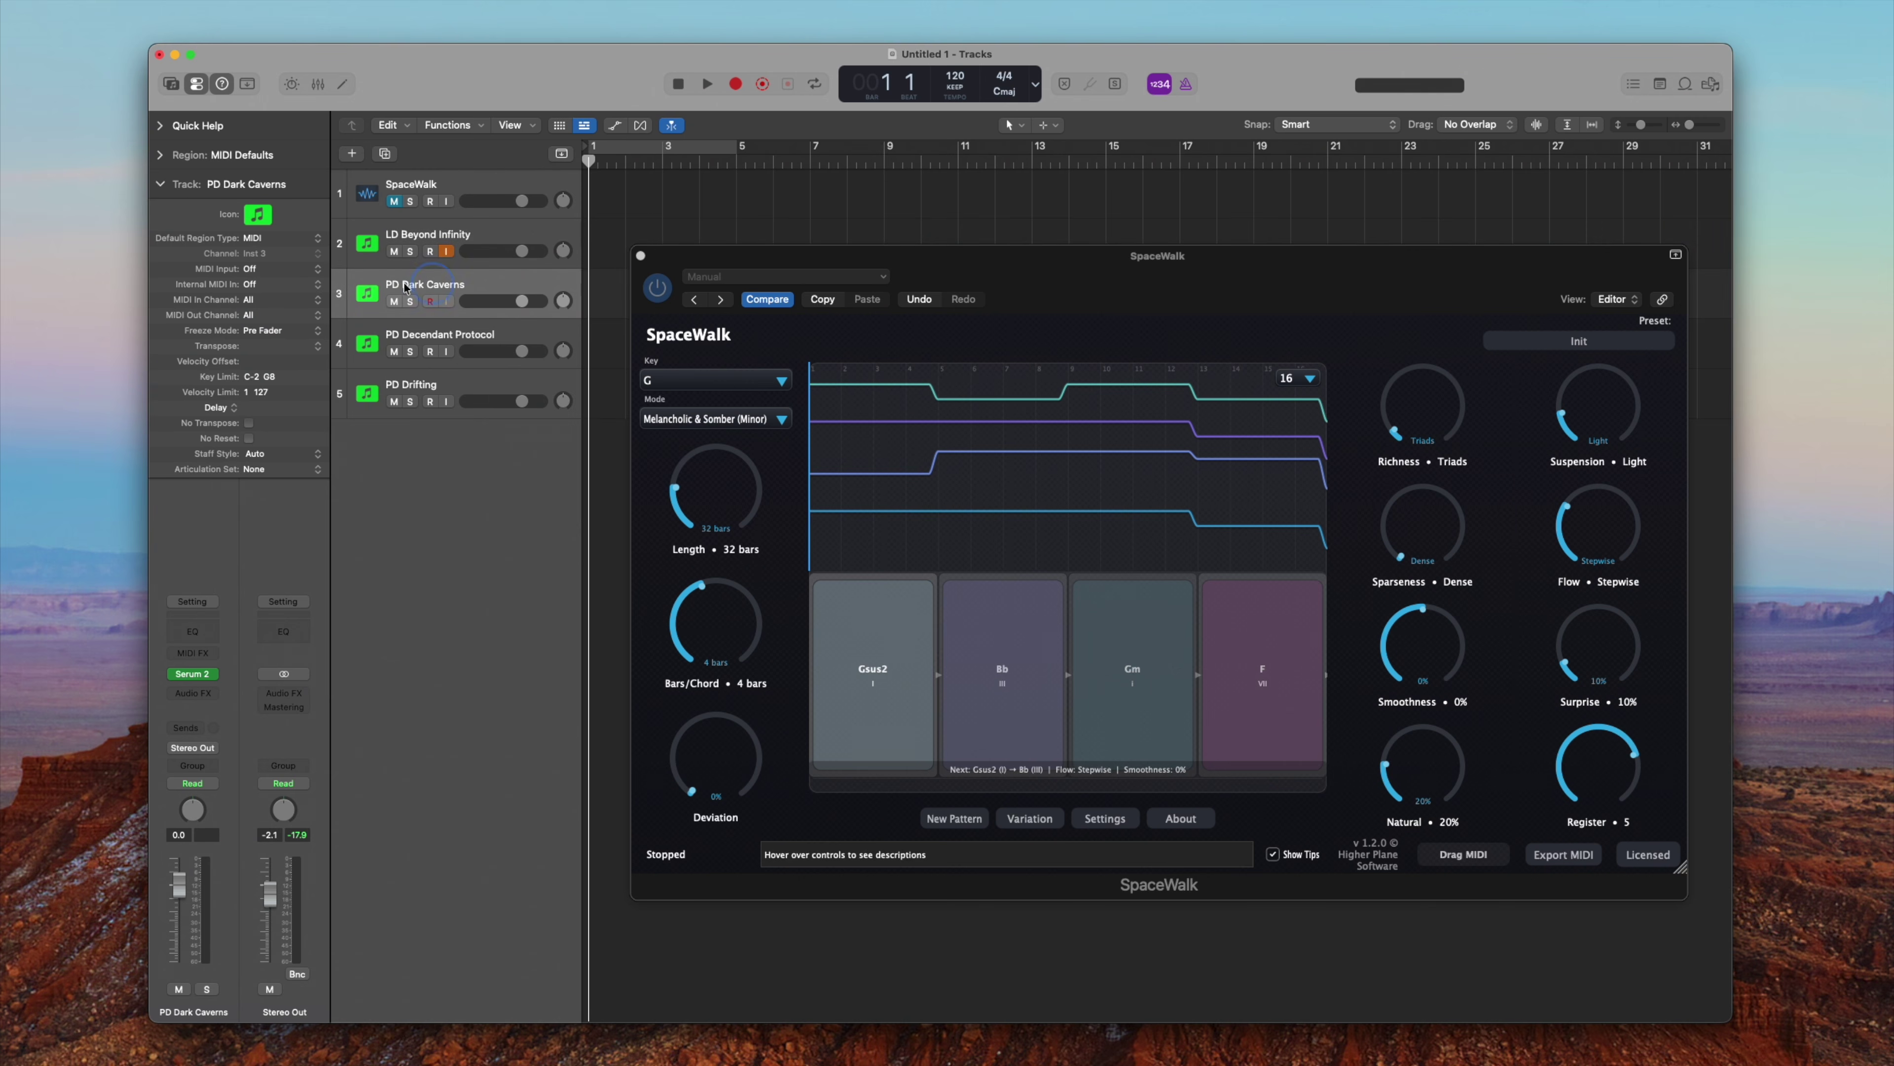
{"action": "left_click", "coordinate": [245, 272]}
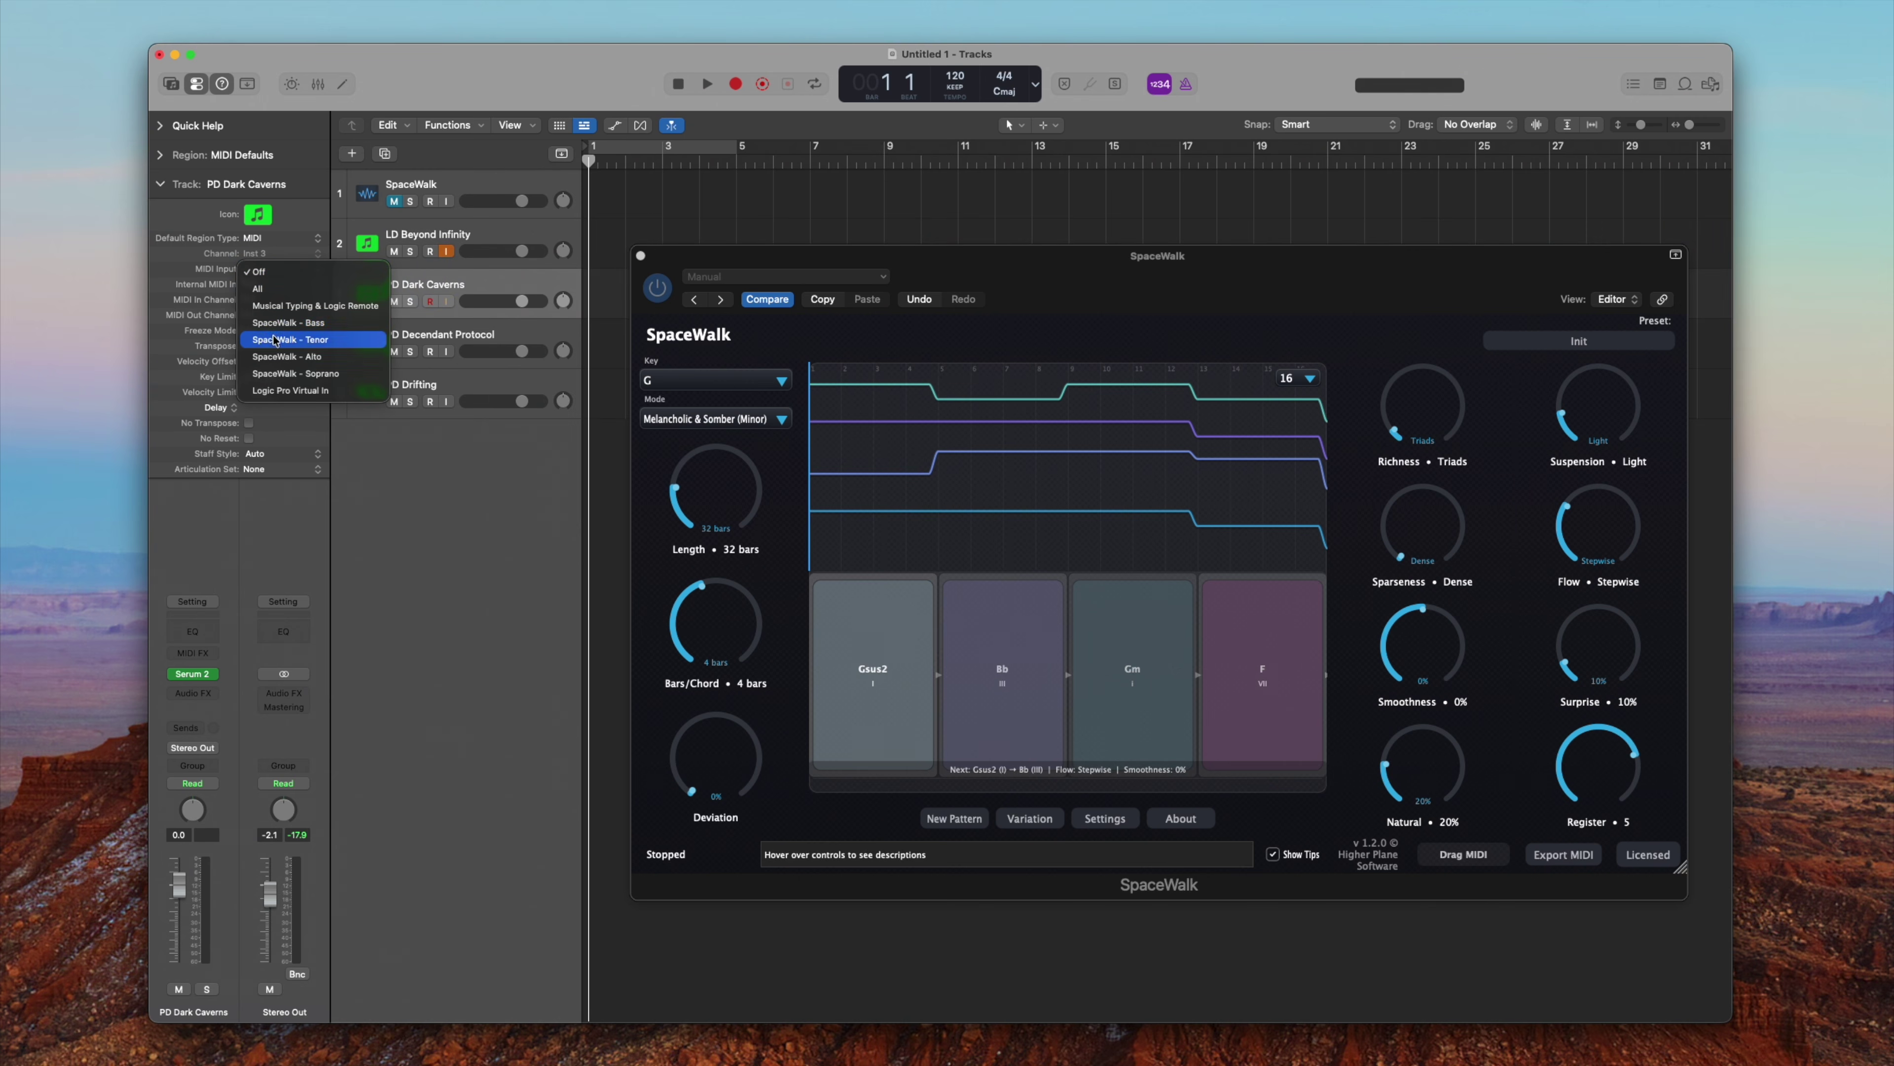
{"action": "left_click", "coordinate": [313, 331]}
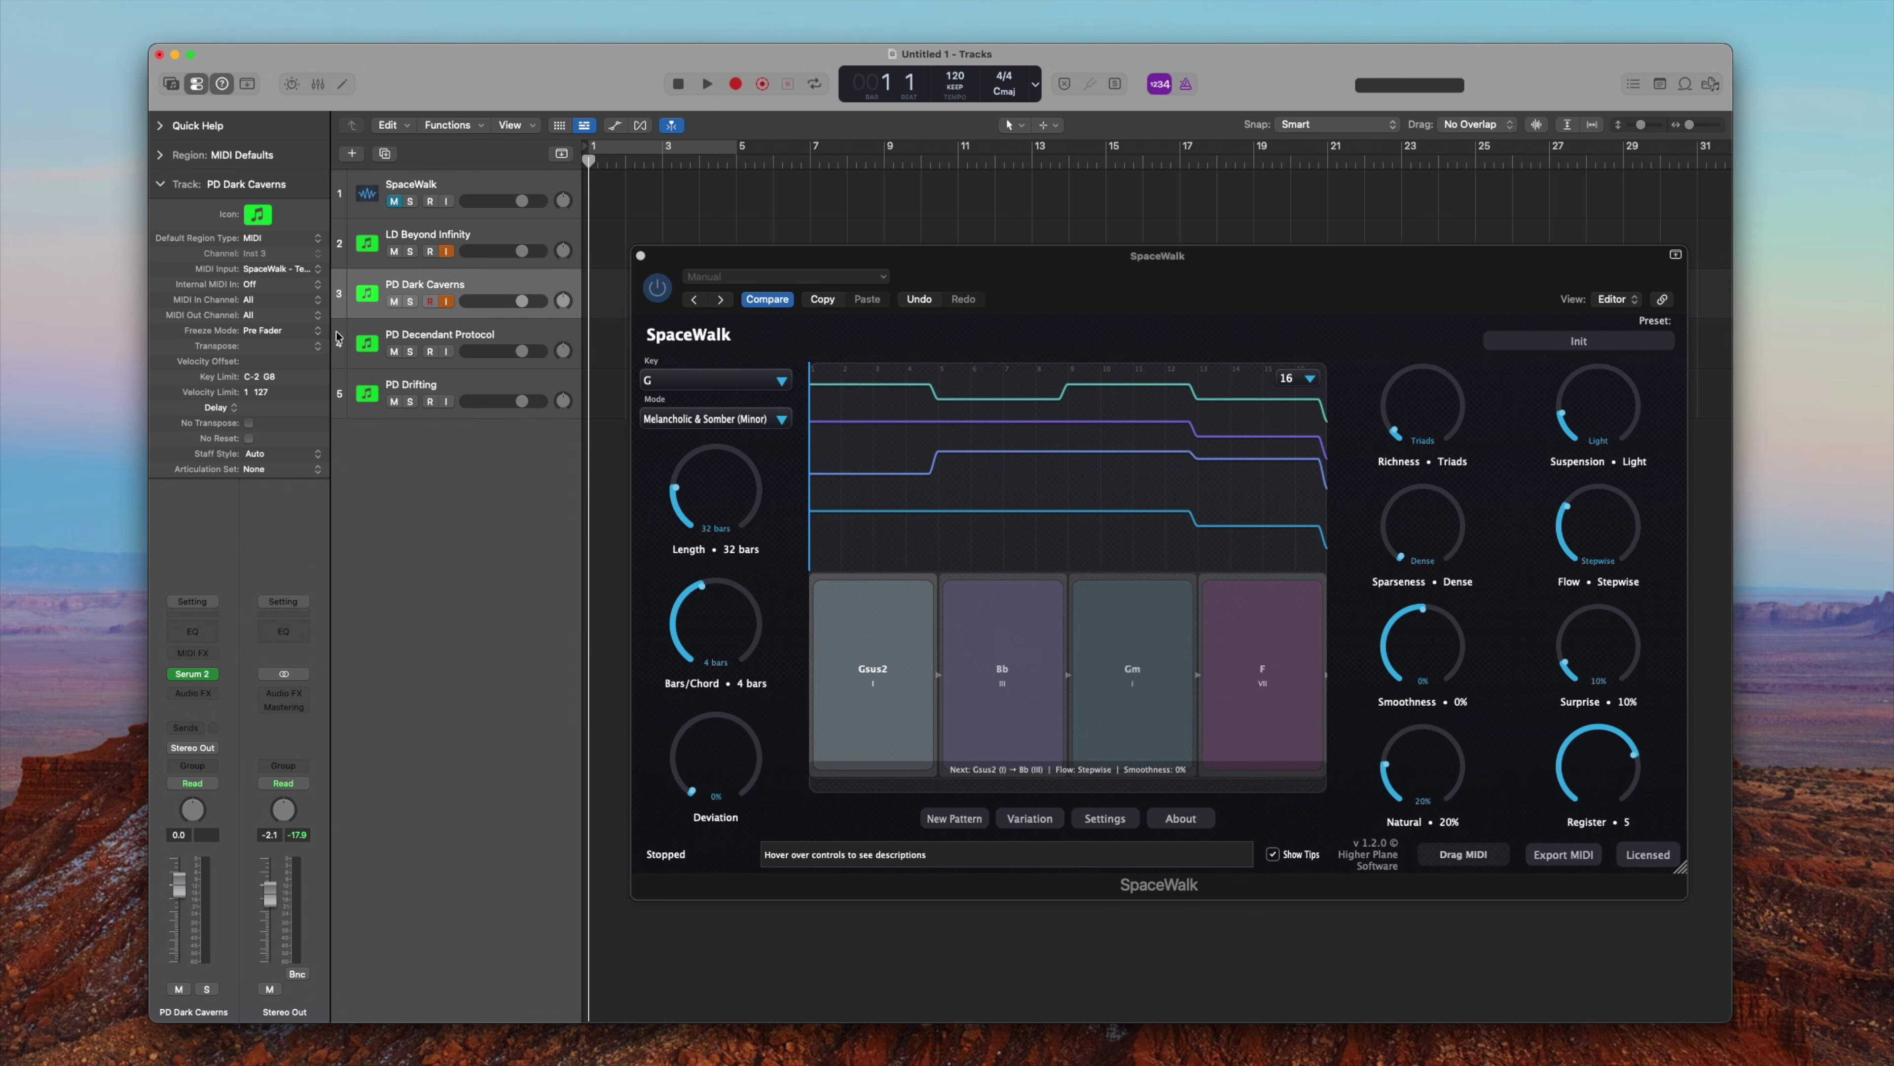
Set the MIDI input of the PD Decendant Protocol track to SpaceWalk - Alto.
{"action": "left_click", "coordinate": [361, 333]}
{"action": "left_click", "coordinate": [257, 272]}
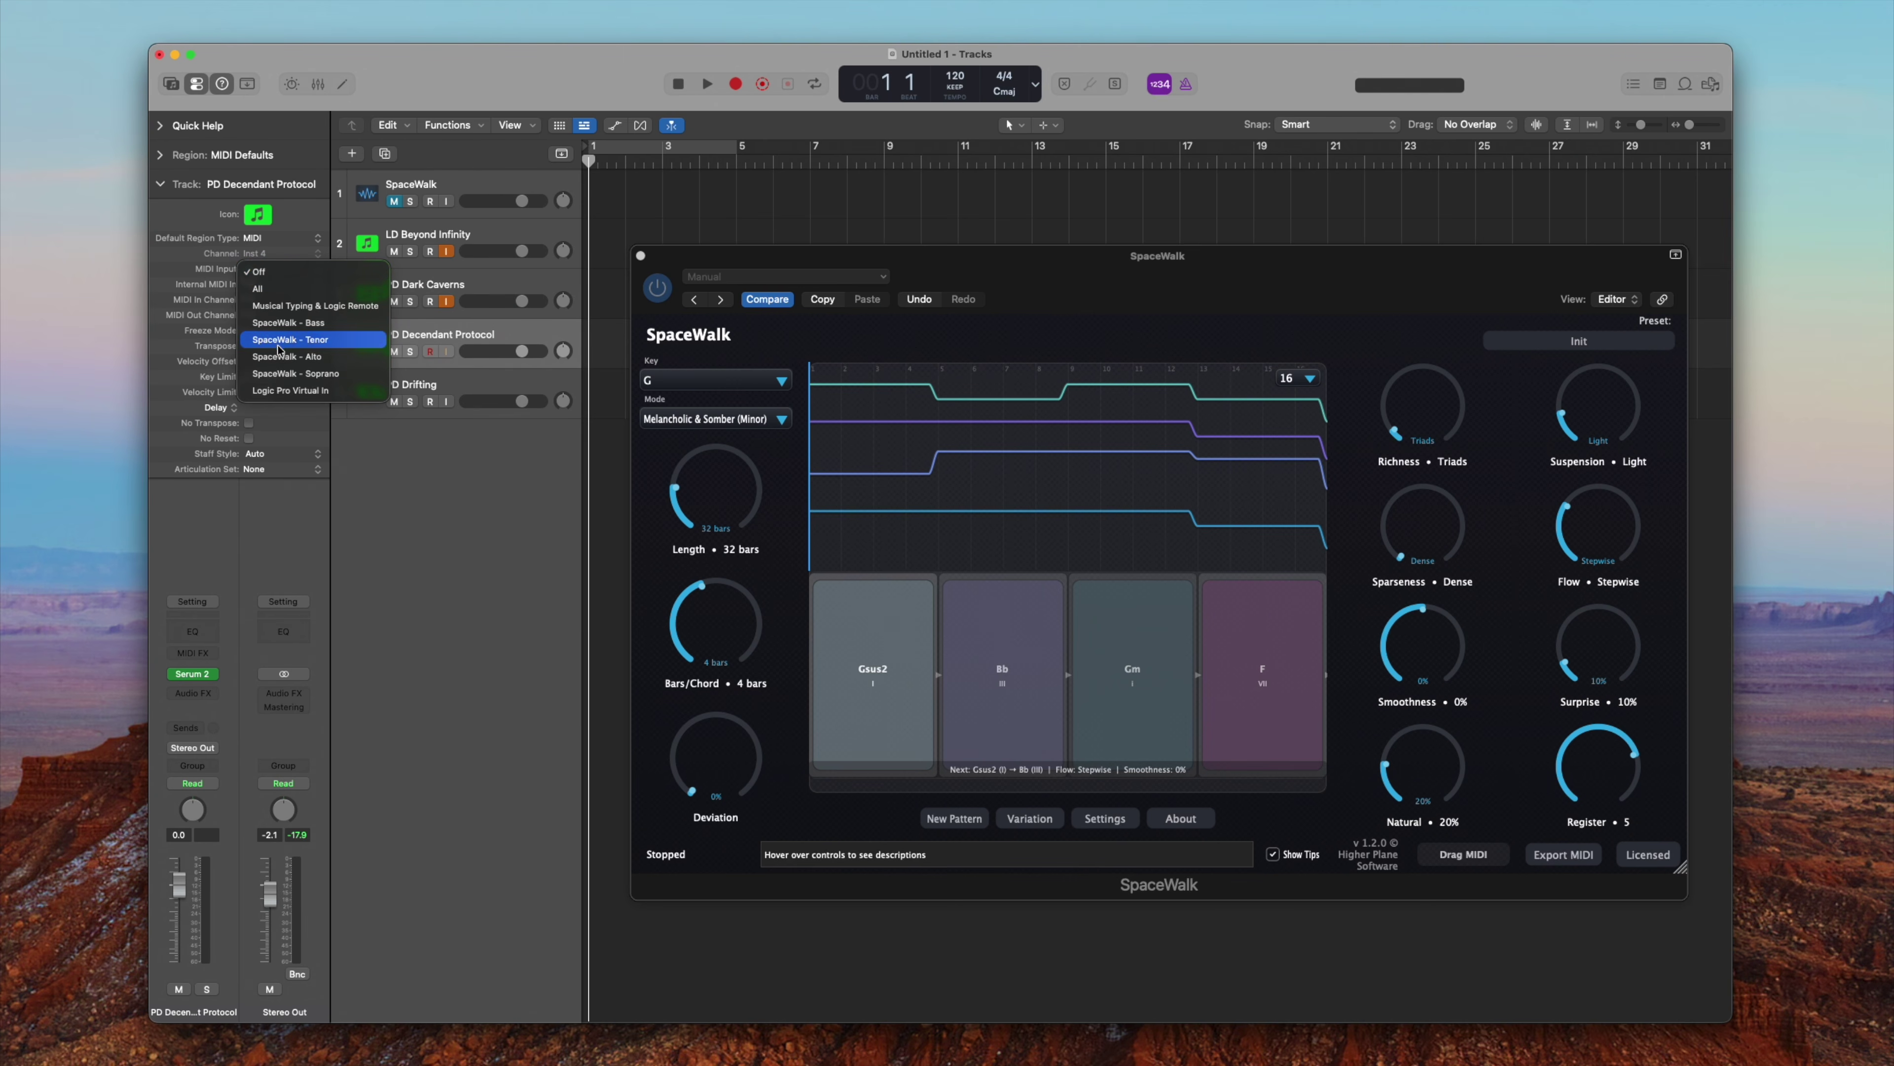
{"action": "left_click", "coordinate": [321, 345]}
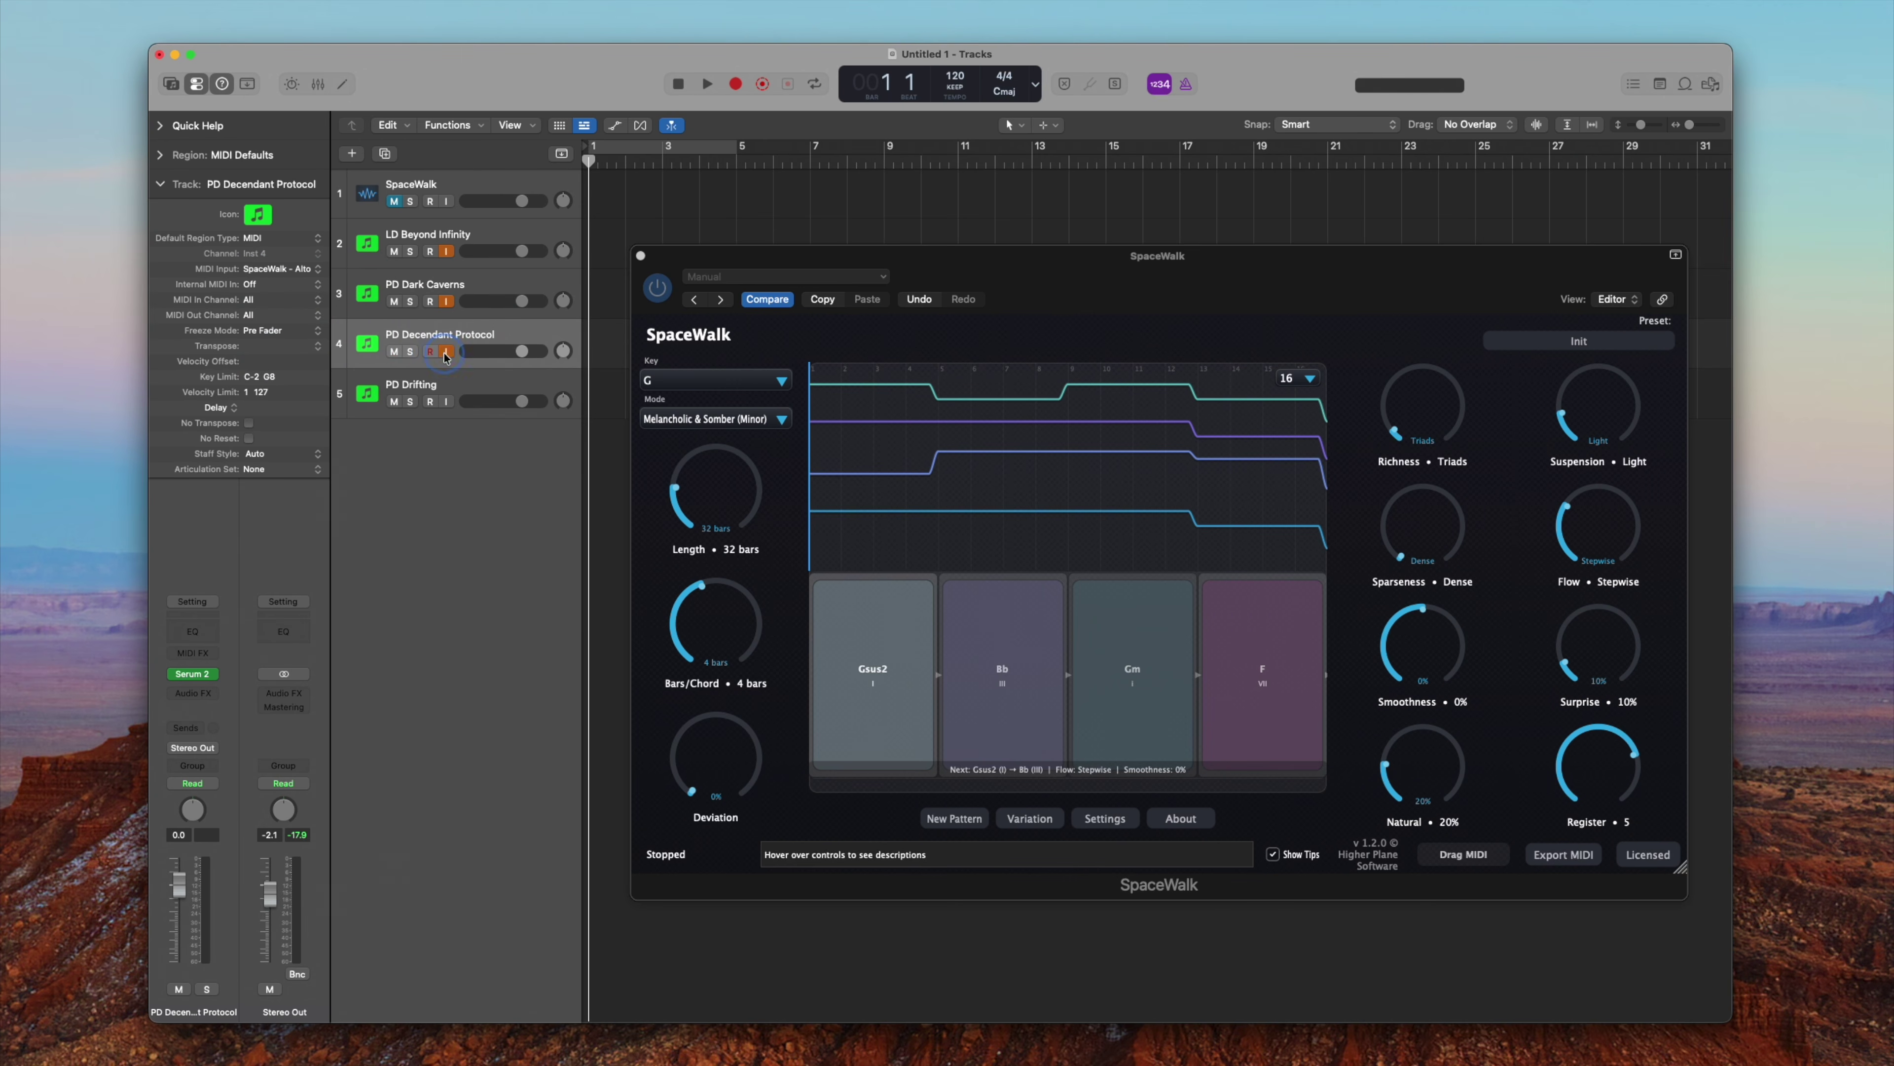
Set the MIDI input of the PD Drifting track to SpaceWalk - Soprano.
{"action": "left_click", "coordinate": [413, 395]}
{"action": "left_click", "coordinate": [304, 270]}
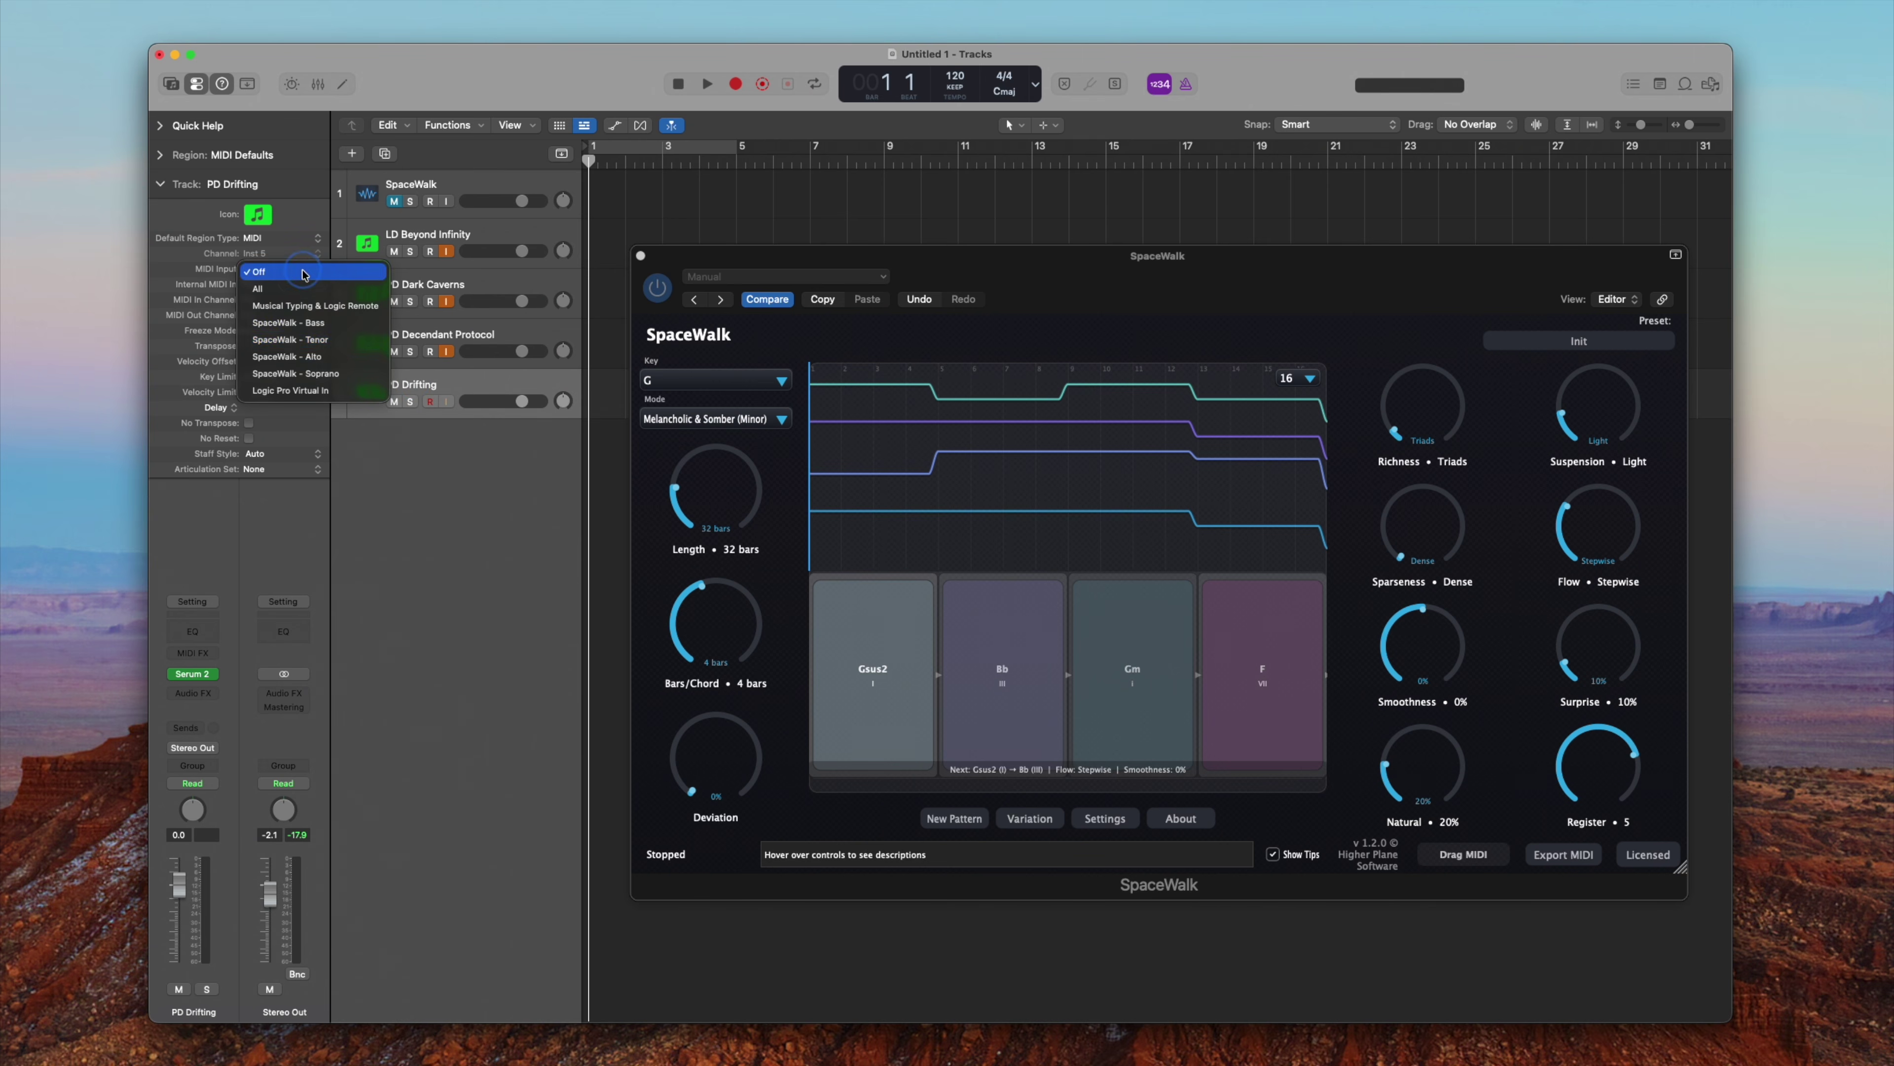
{"action": "left_click", "coordinate": [295, 381]}
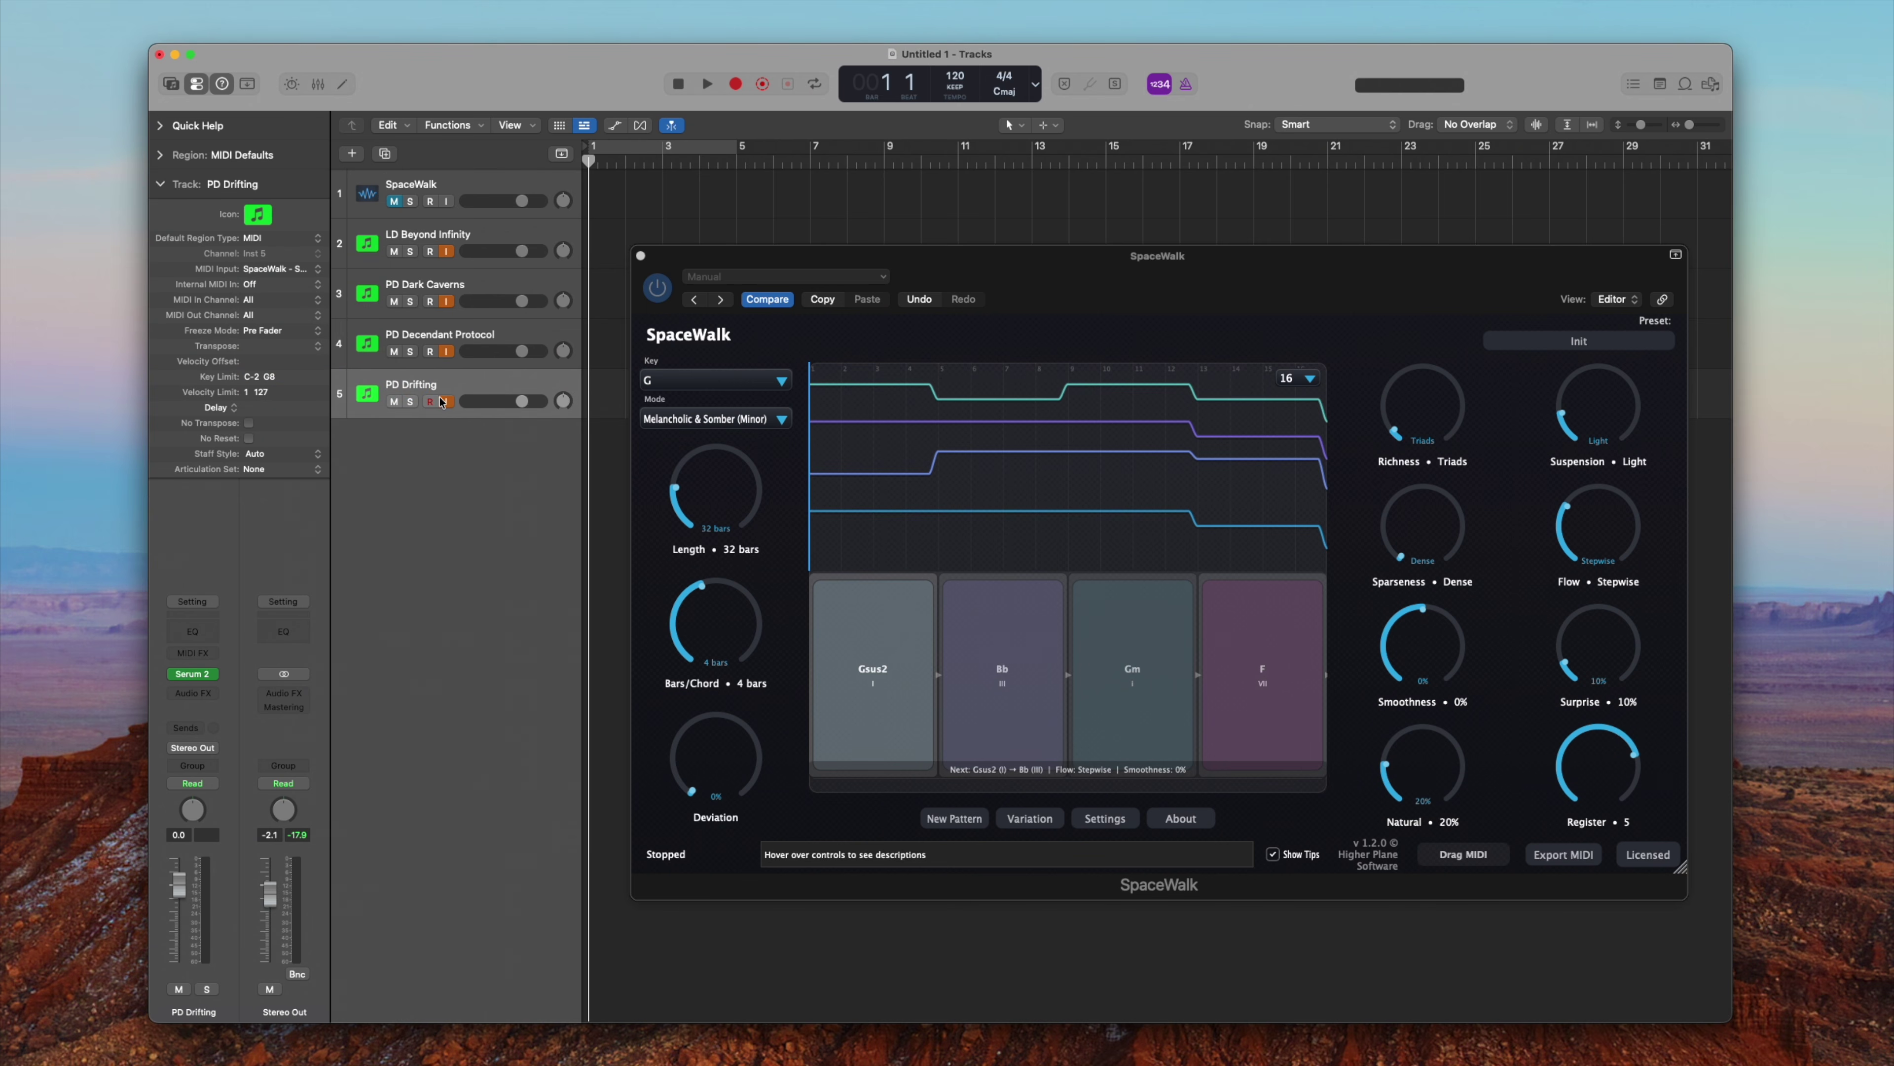
Play the project and briefly solo the LD Beyond Infinity track to hear the bass voice alone.
{"action": "left_click", "coordinate": [707, 84]}
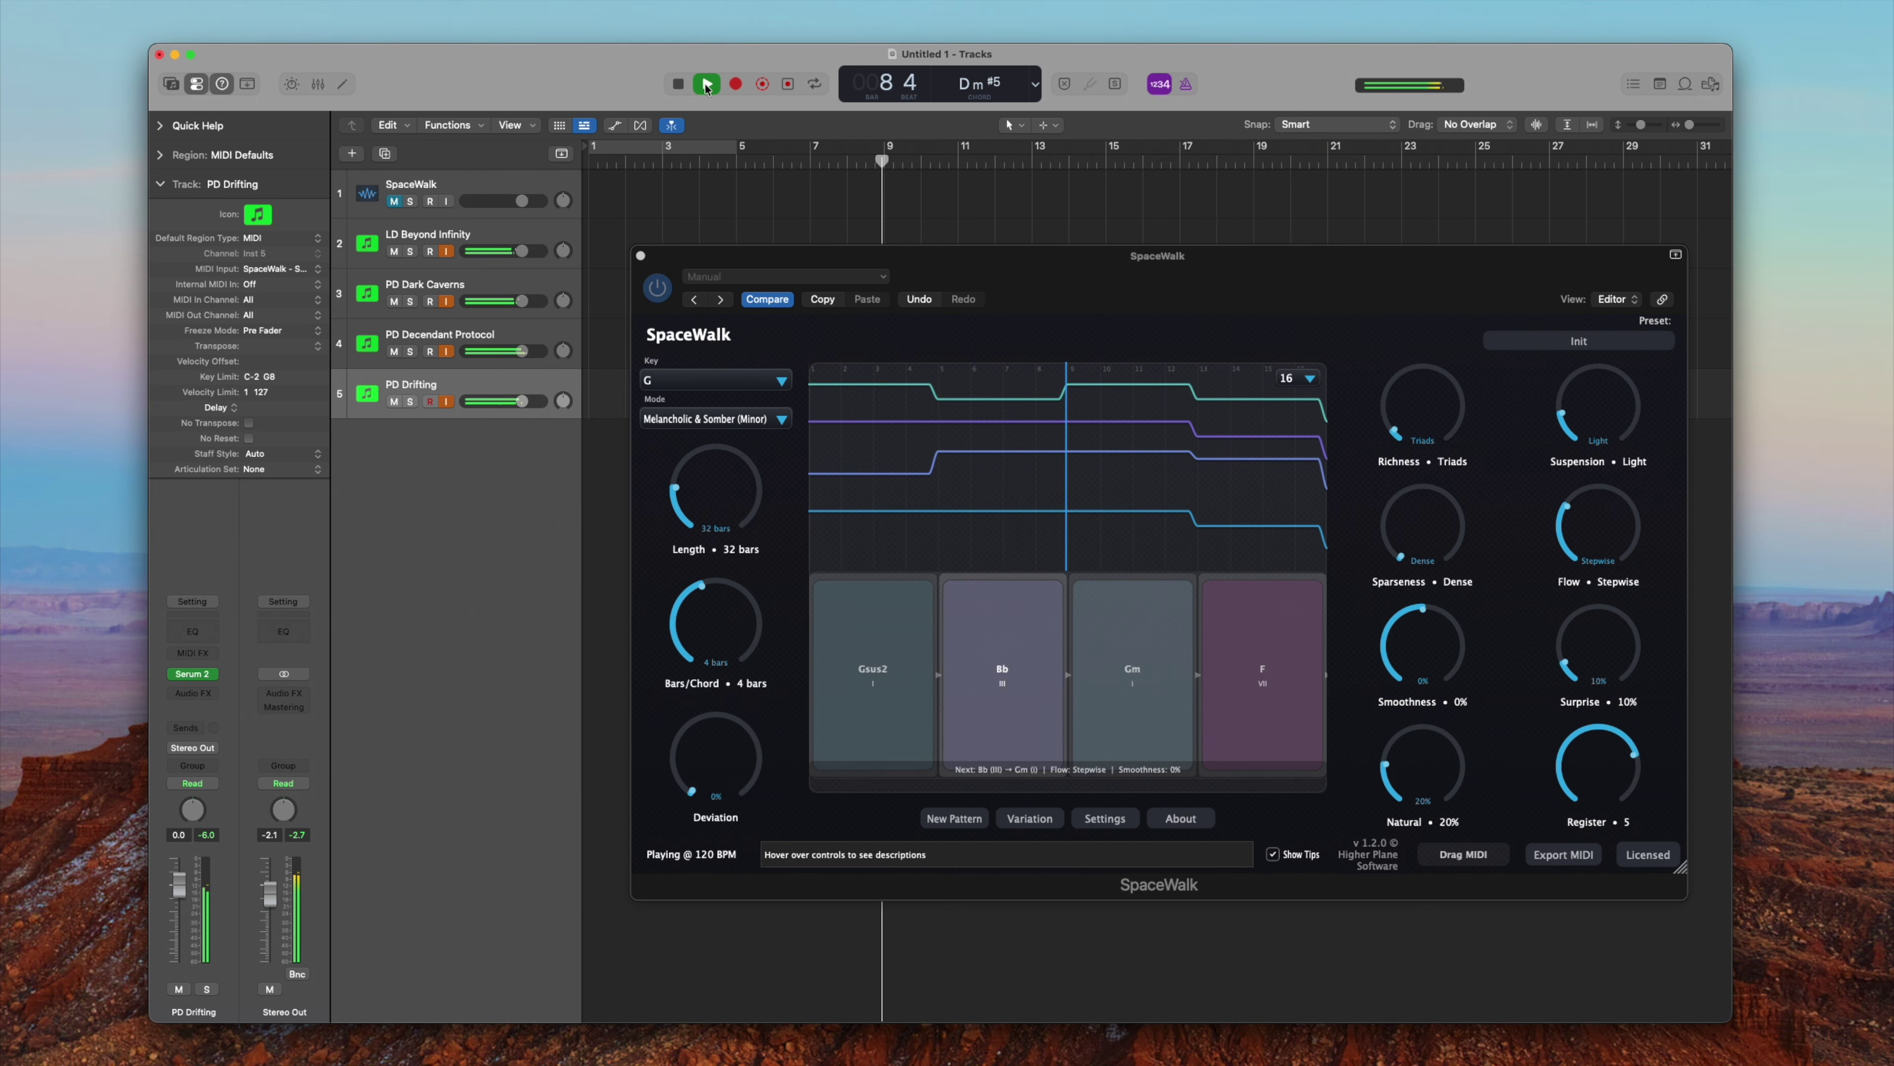
{"action": "left_click", "coordinate": [410, 251]}
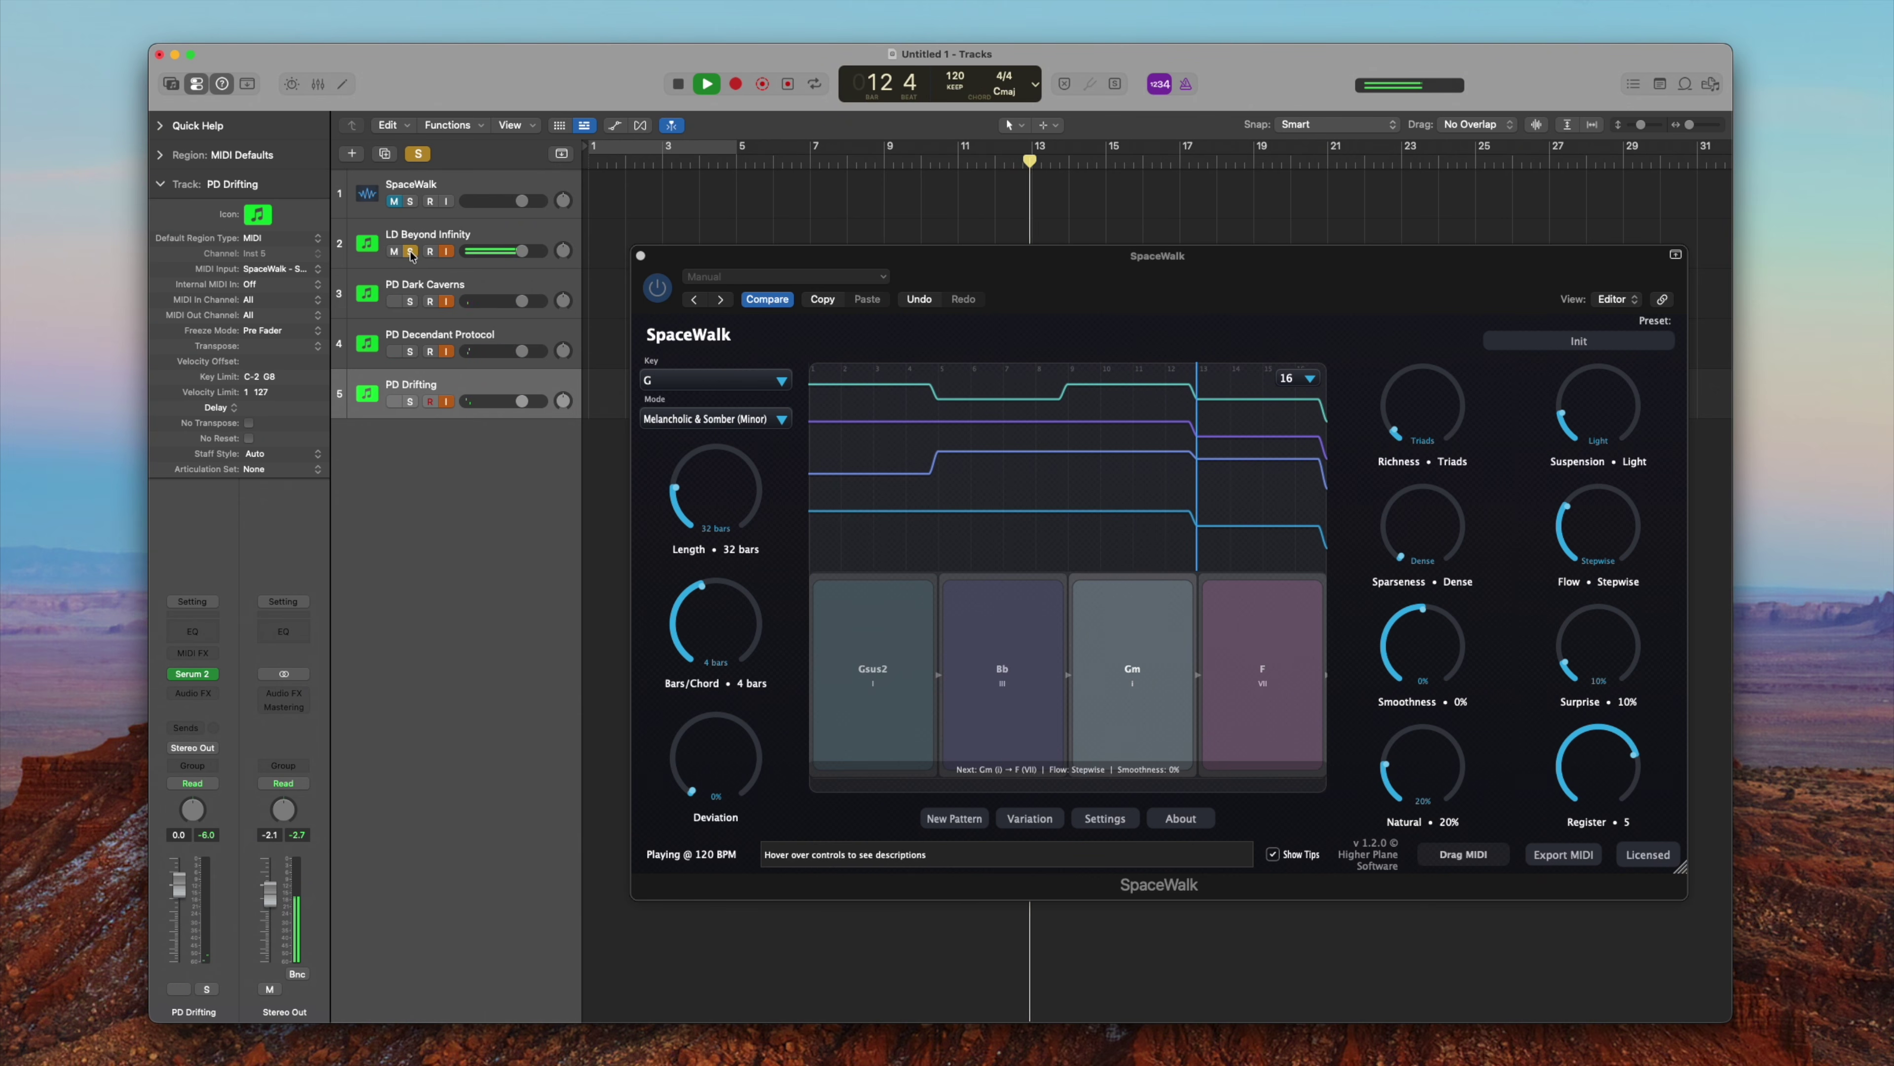
{"action": "left_click", "coordinate": [411, 252]}
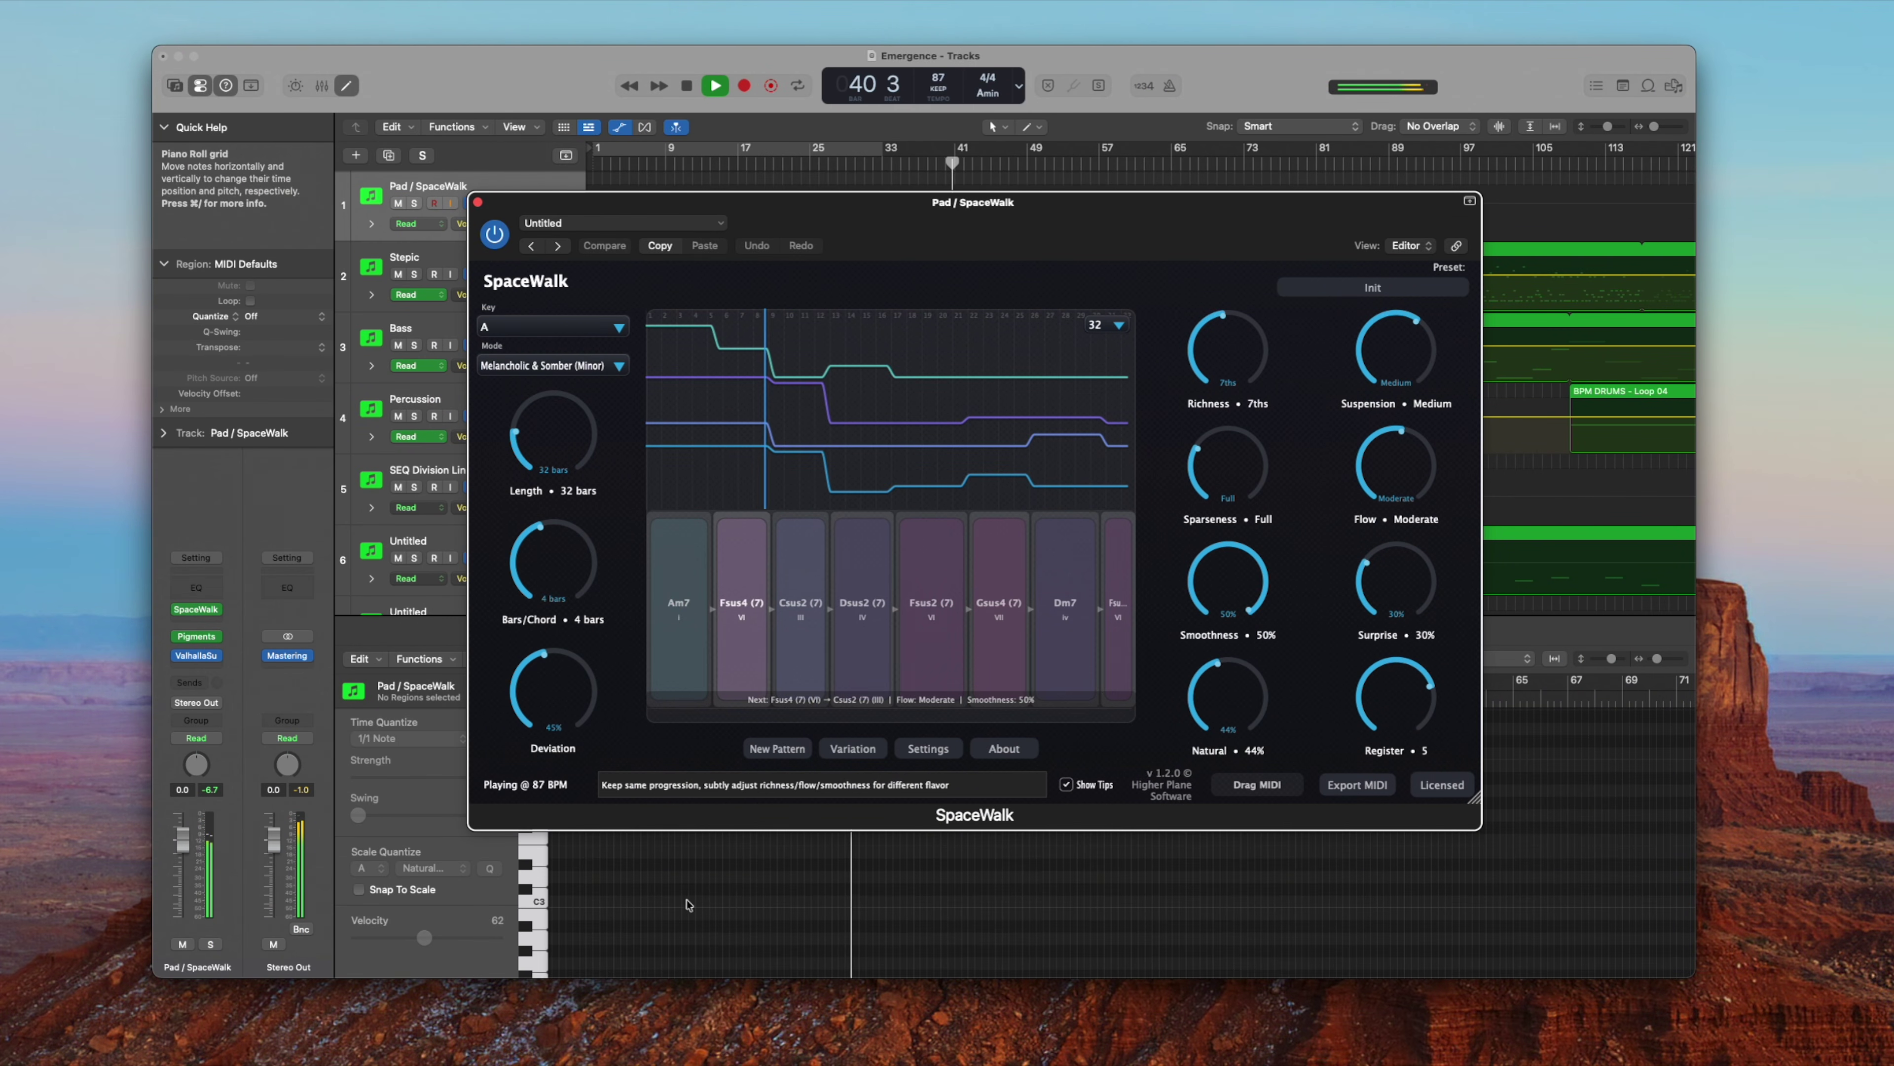
In the Emergence project's SpaceWalk settings, try the Simple velocity mode and the Per-Voice velocity mode.
{"action": "left_click", "coordinate": [945, 751]}
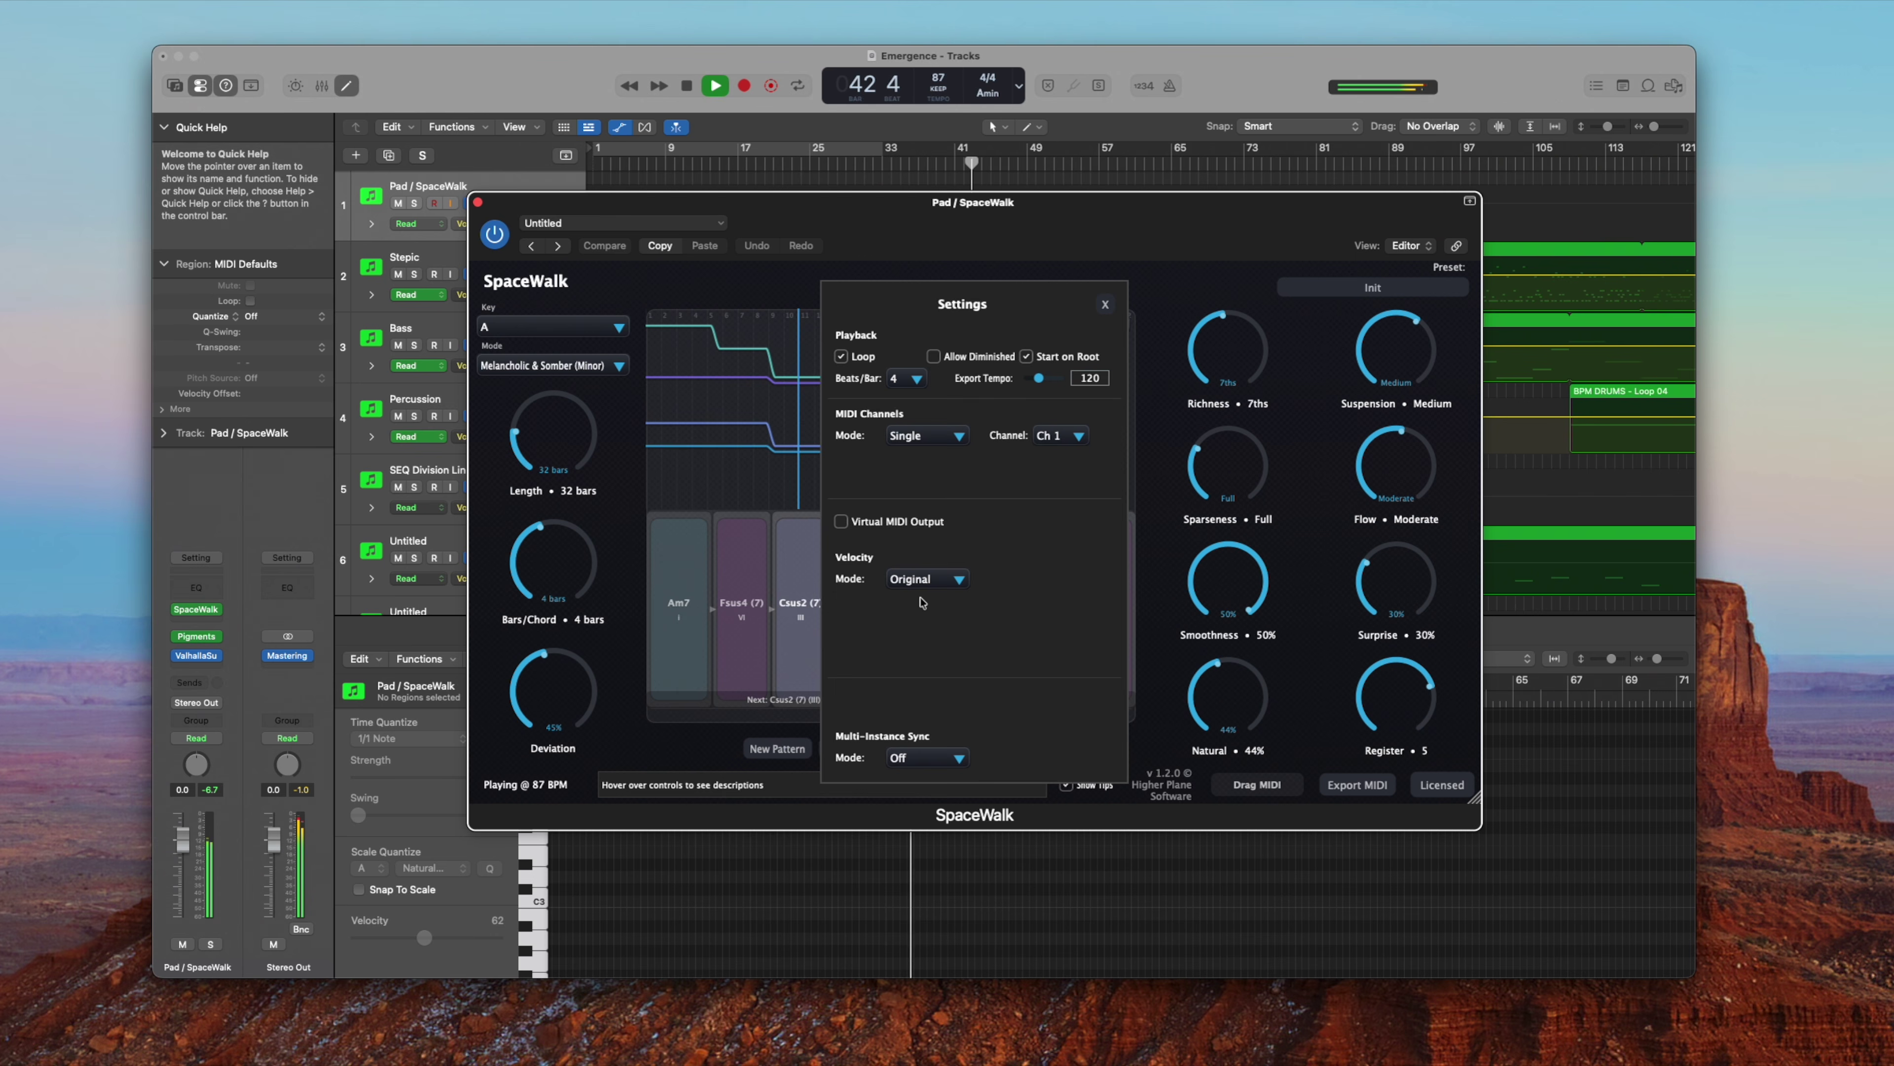
{"action": "left_click", "coordinate": [925, 579]}
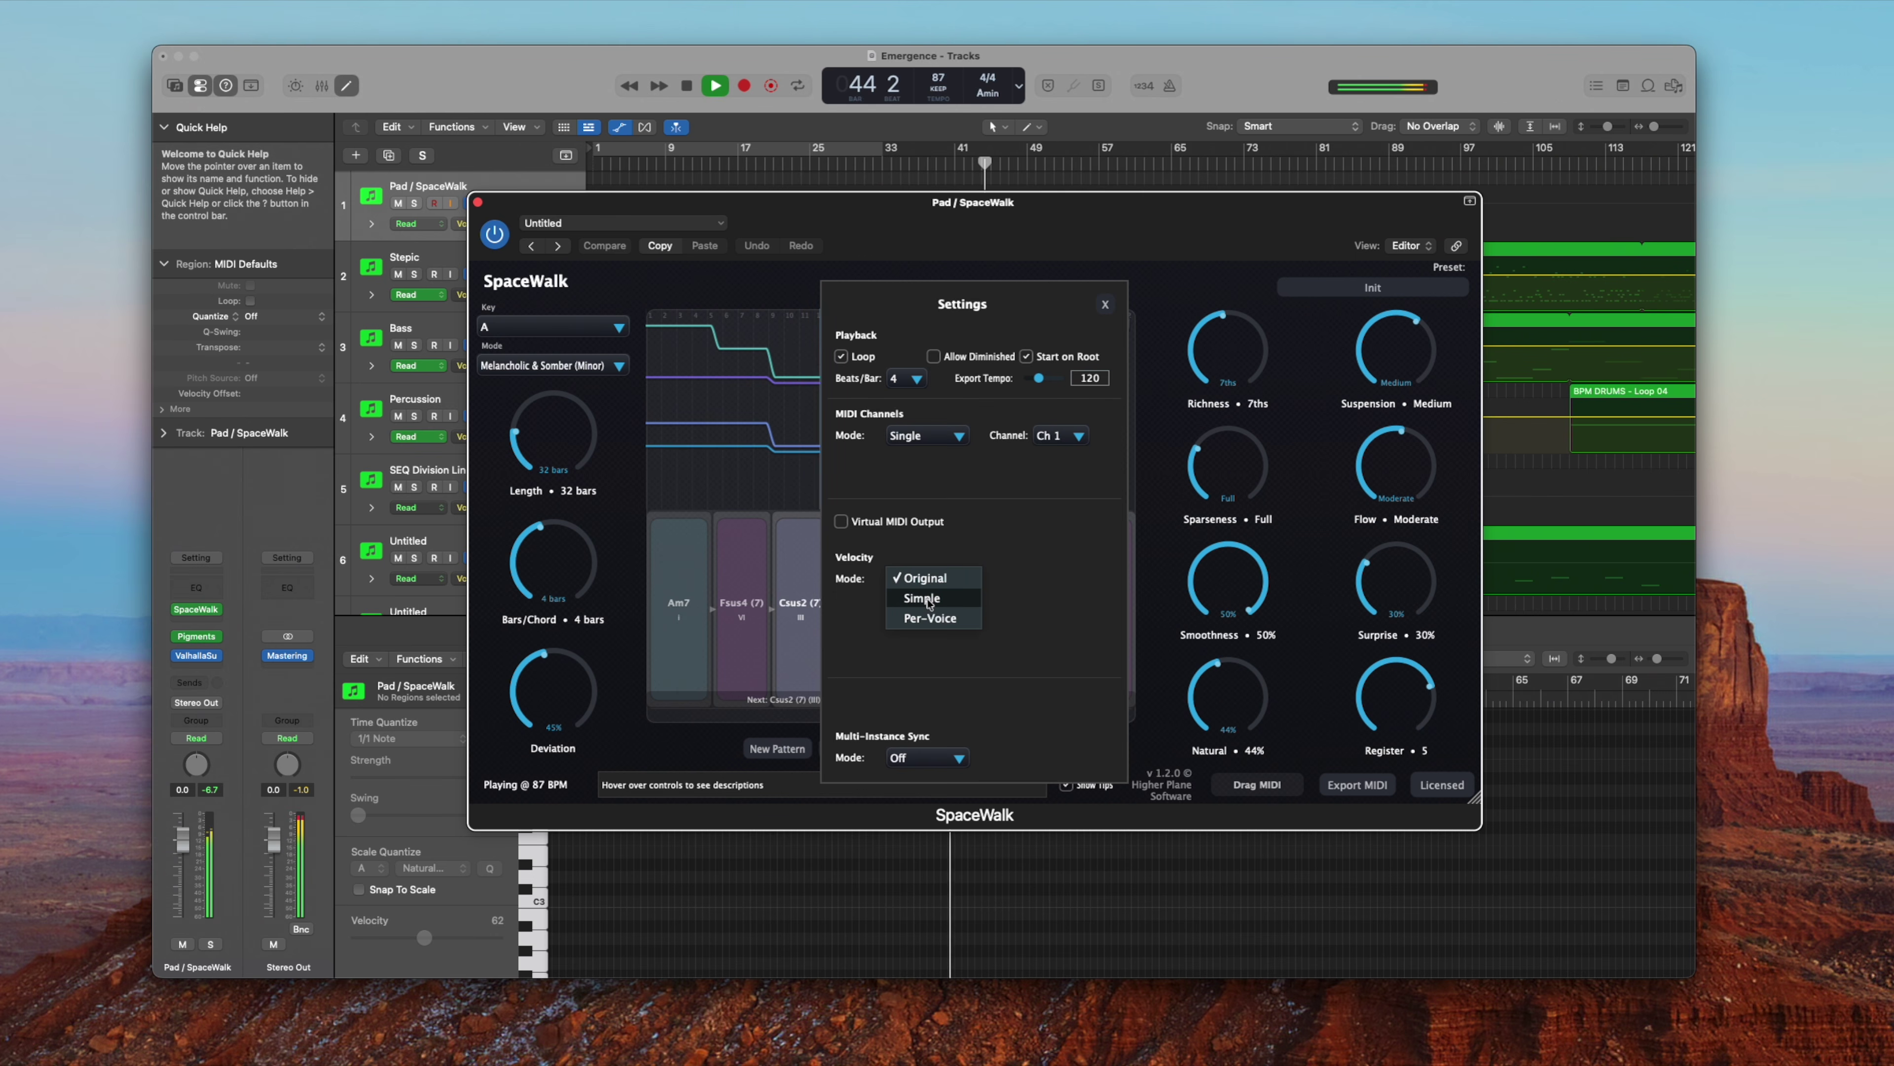
{"action": "left_click", "coordinate": [922, 598]}
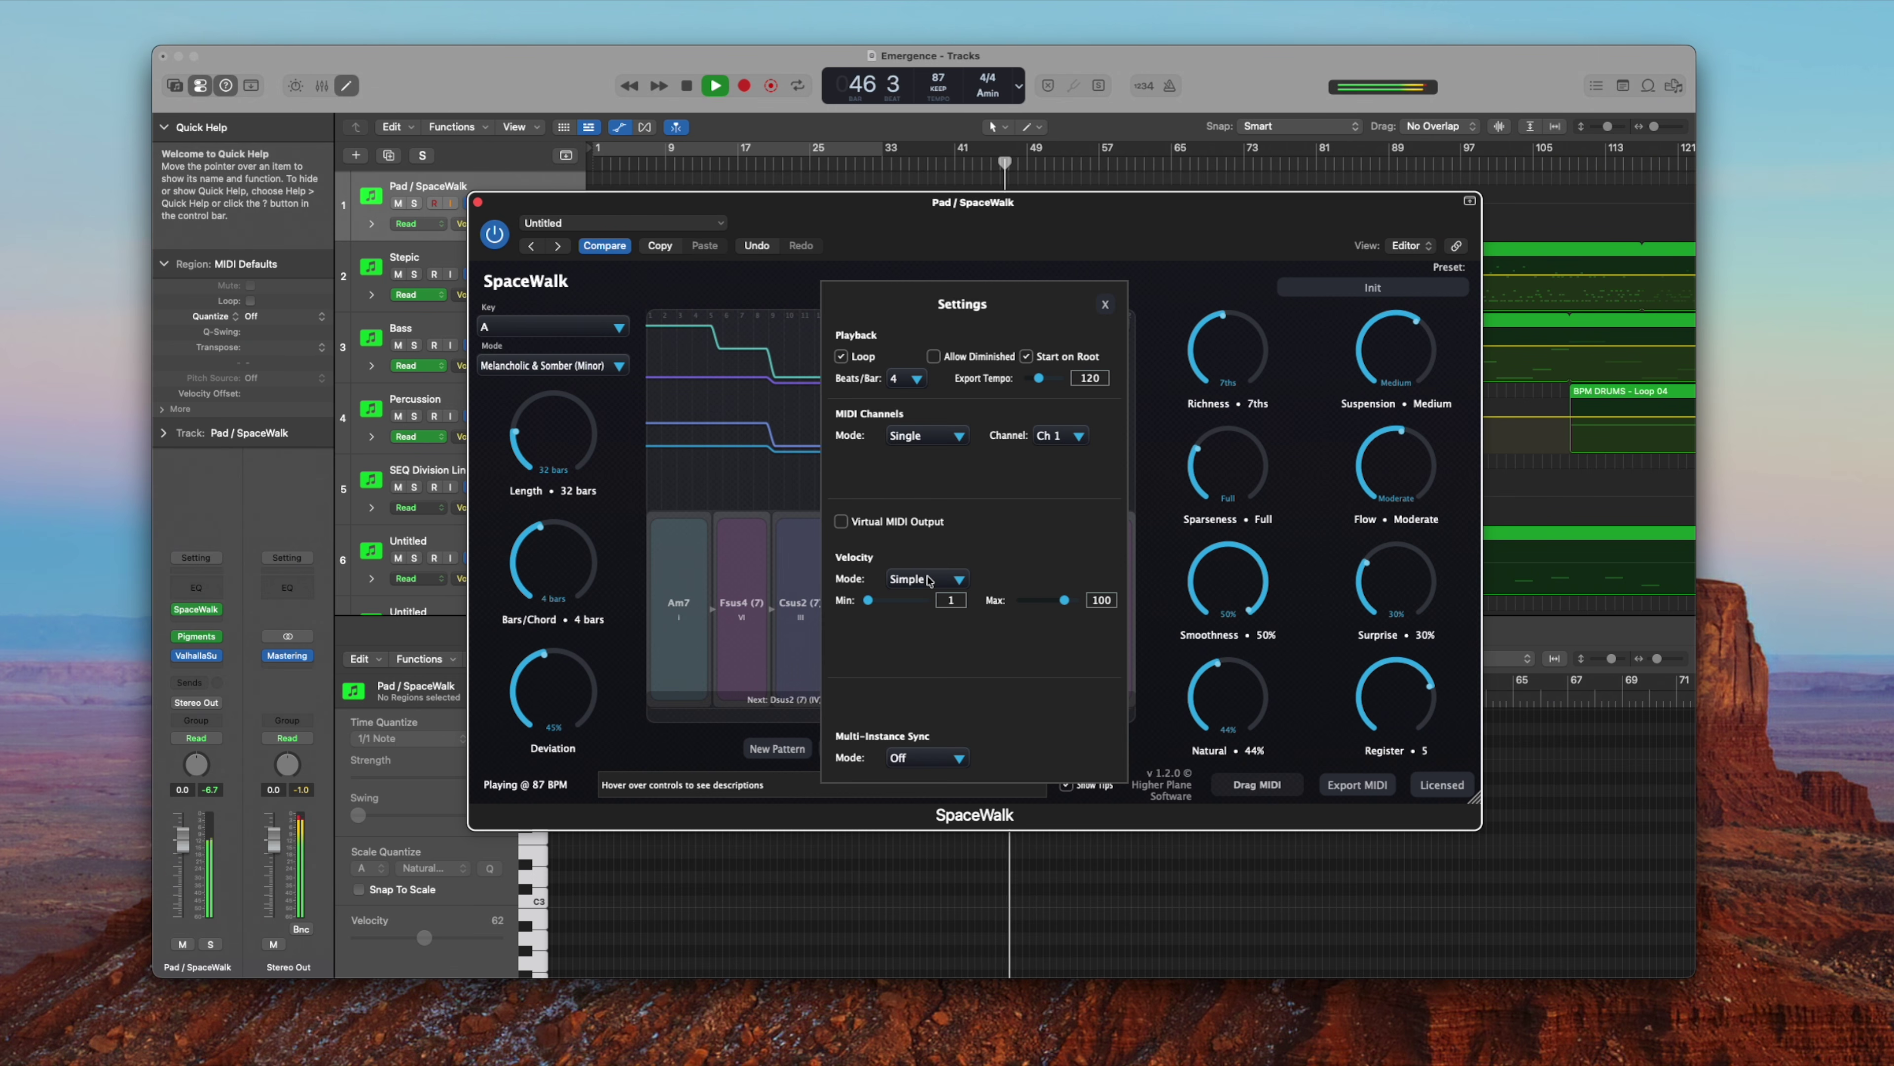
{"action": "left_click", "coordinate": [928, 580]}
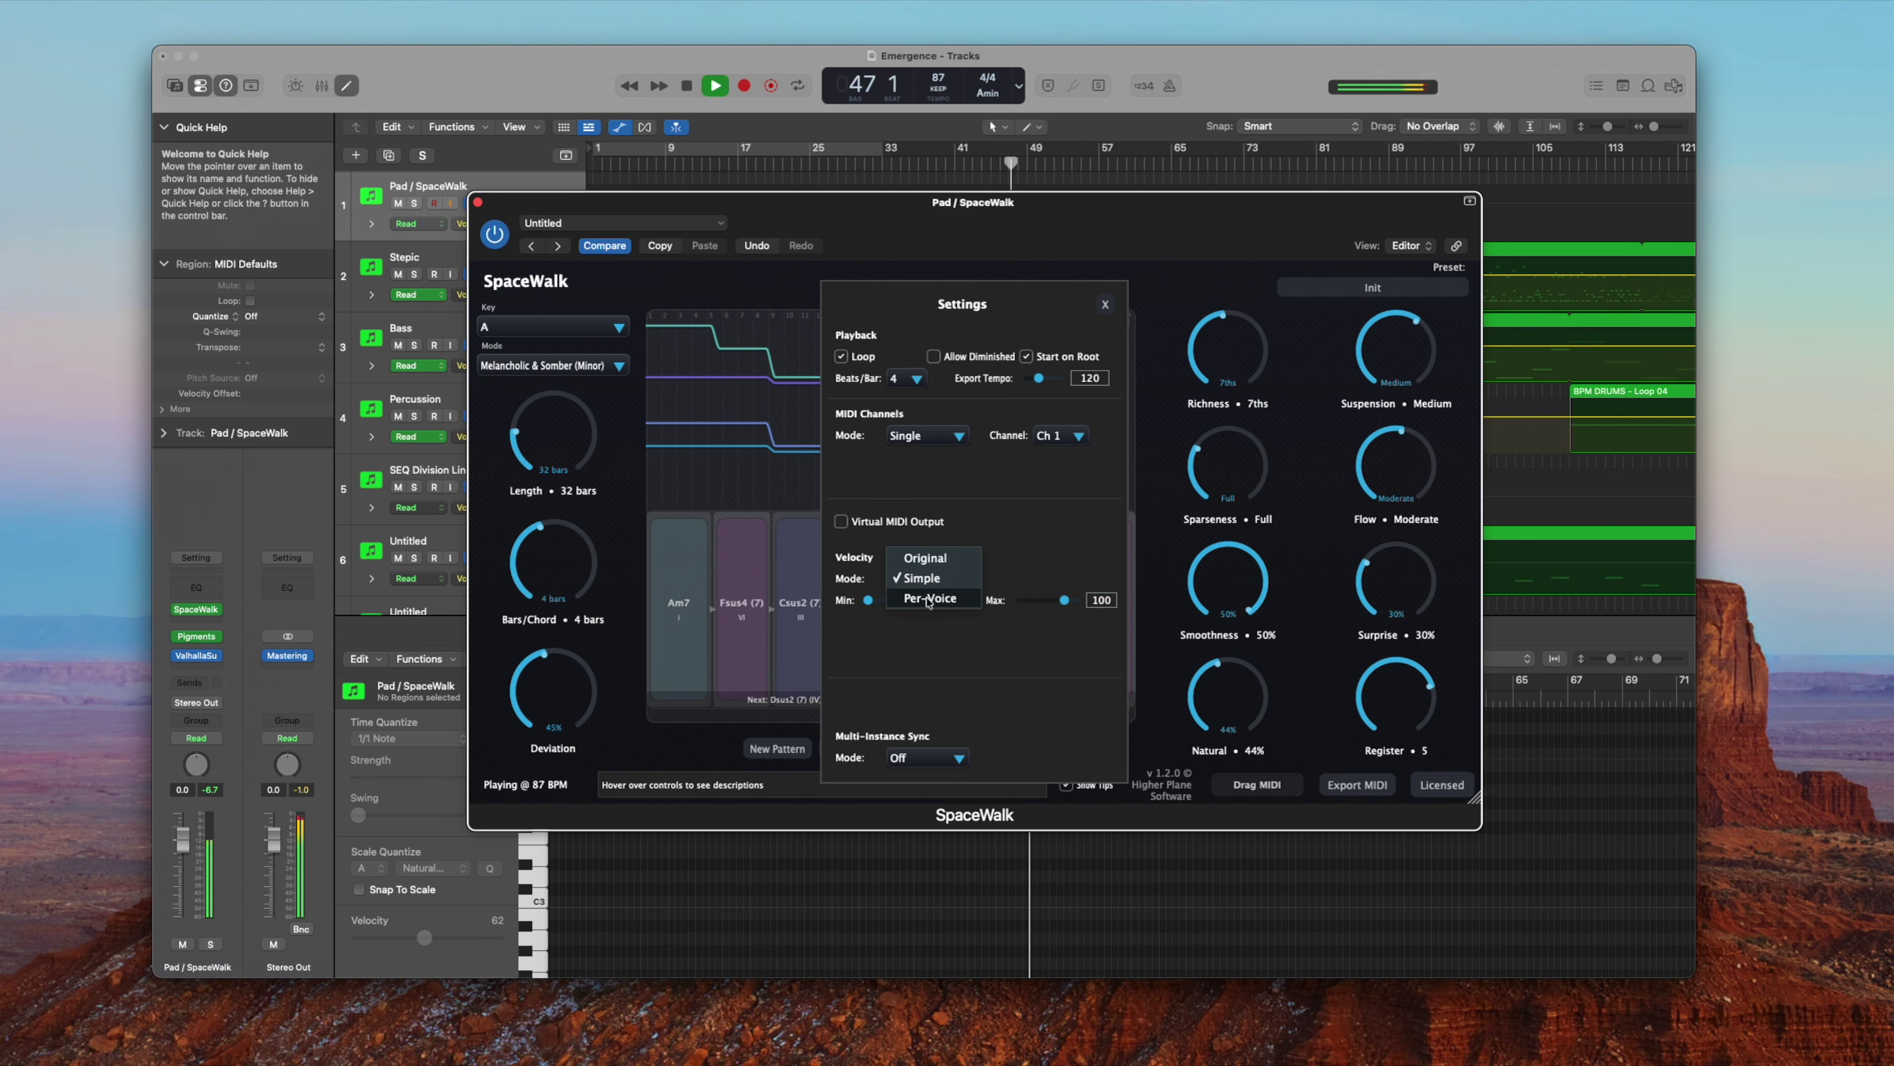
{"action": "left_click", "coordinate": [928, 599]}
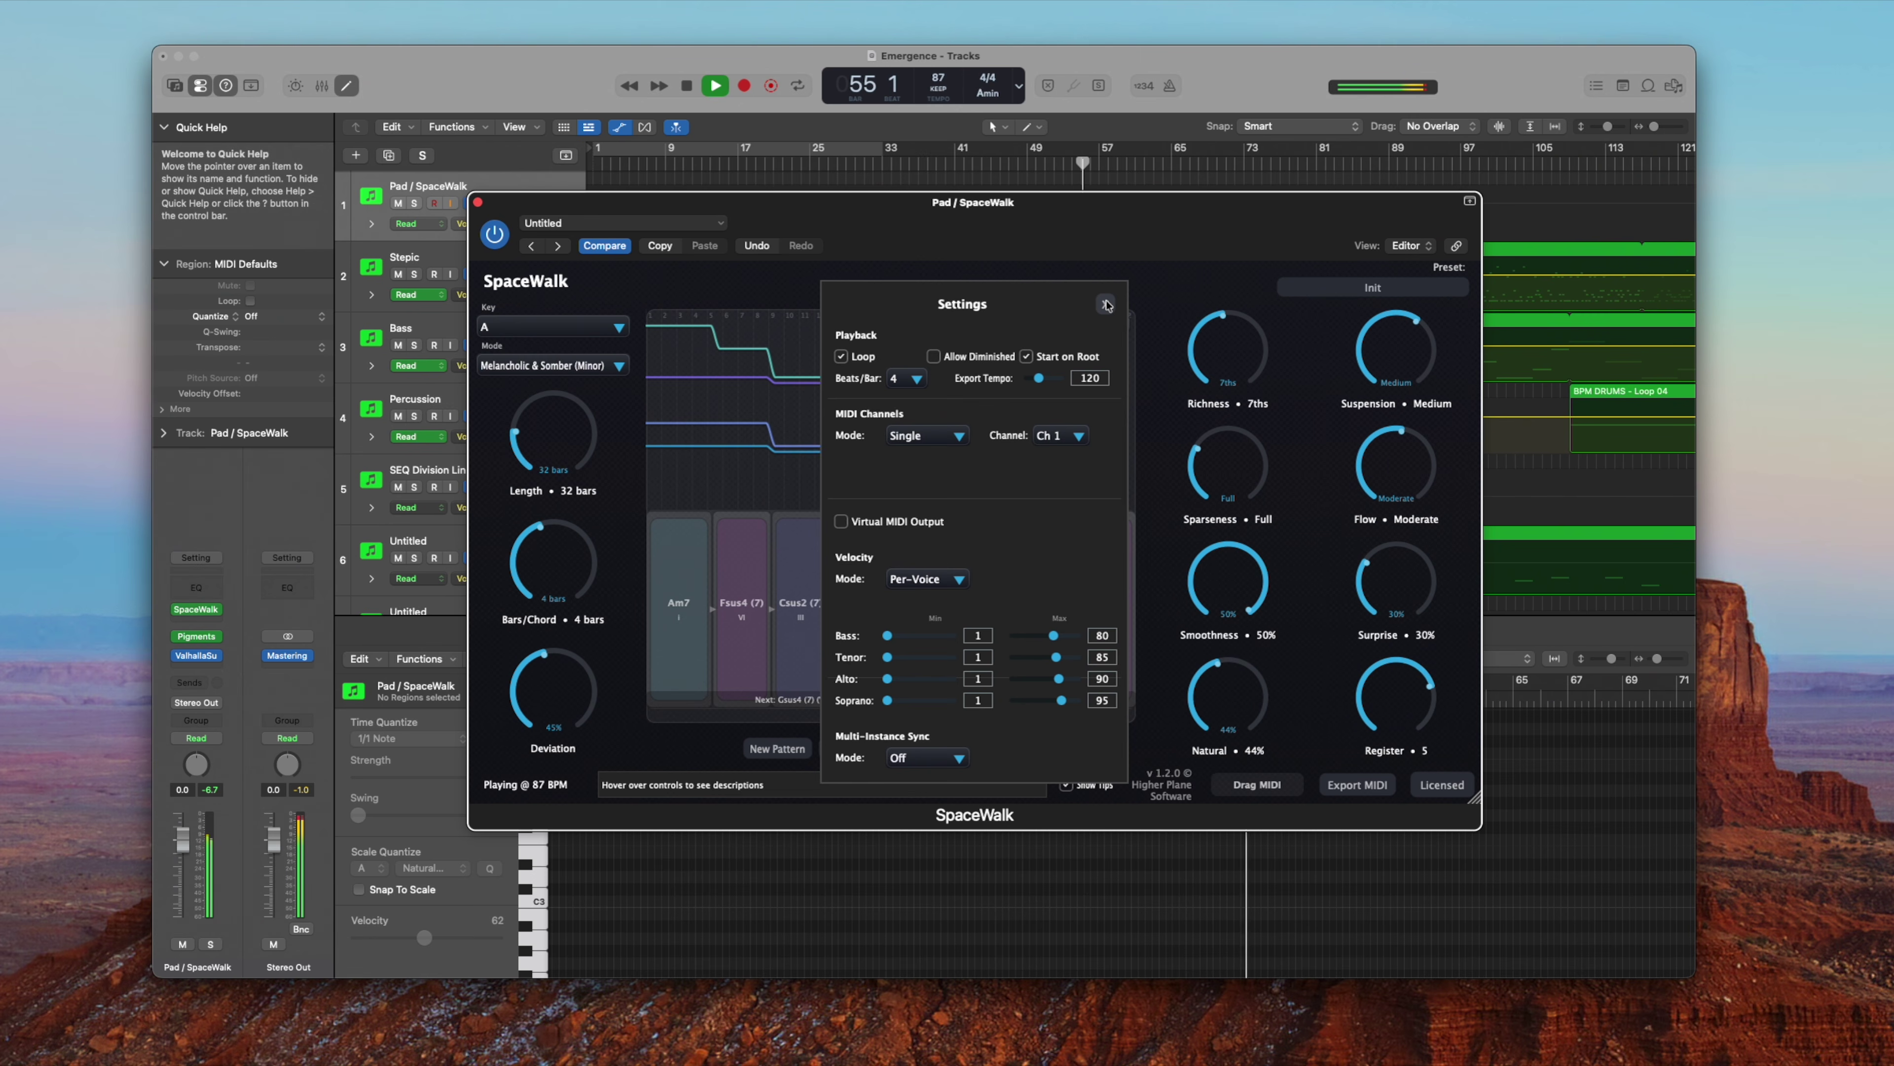
Return SpaceWalk's velocity mode to Original by way of Simple, and close the settings.
{"action": "left_click", "coordinate": [947, 579]}
{"action": "left_click", "coordinate": [943, 556]}
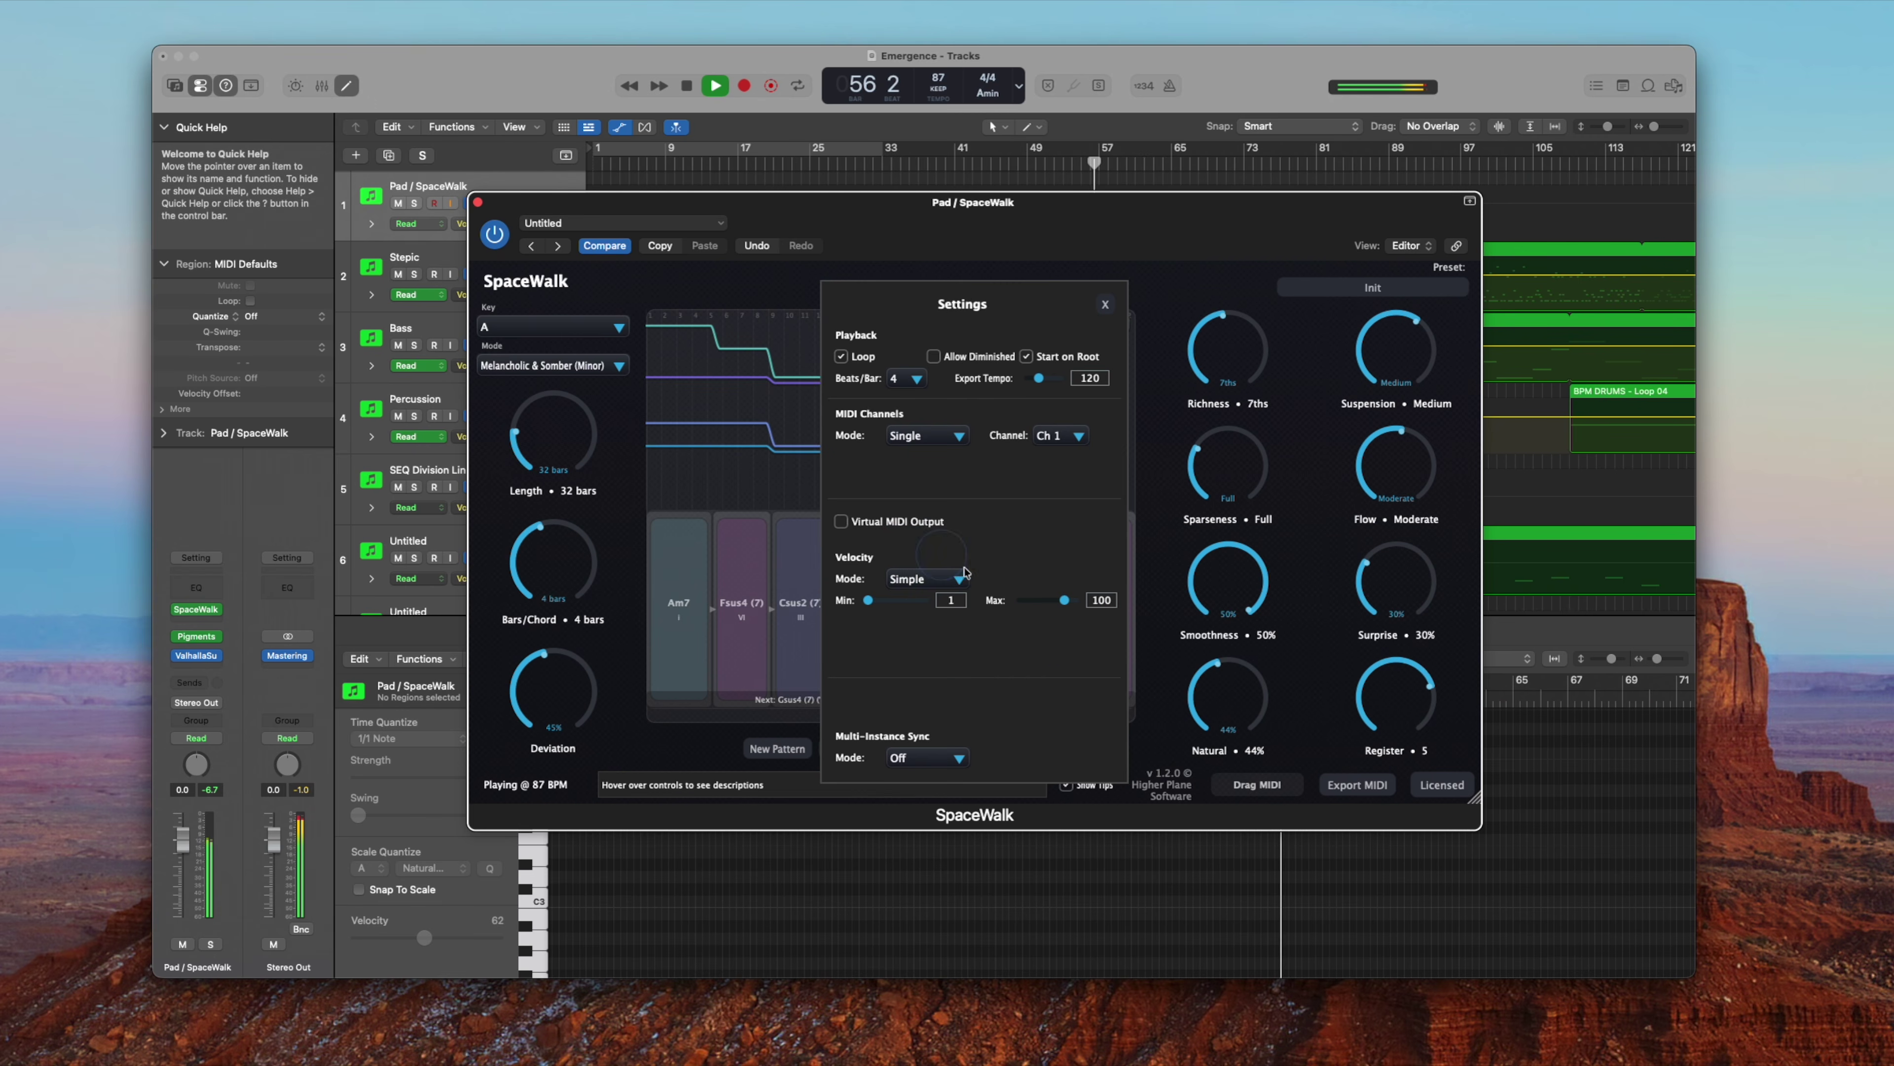
{"action": "left_click", "coordinate": [922, 579]}
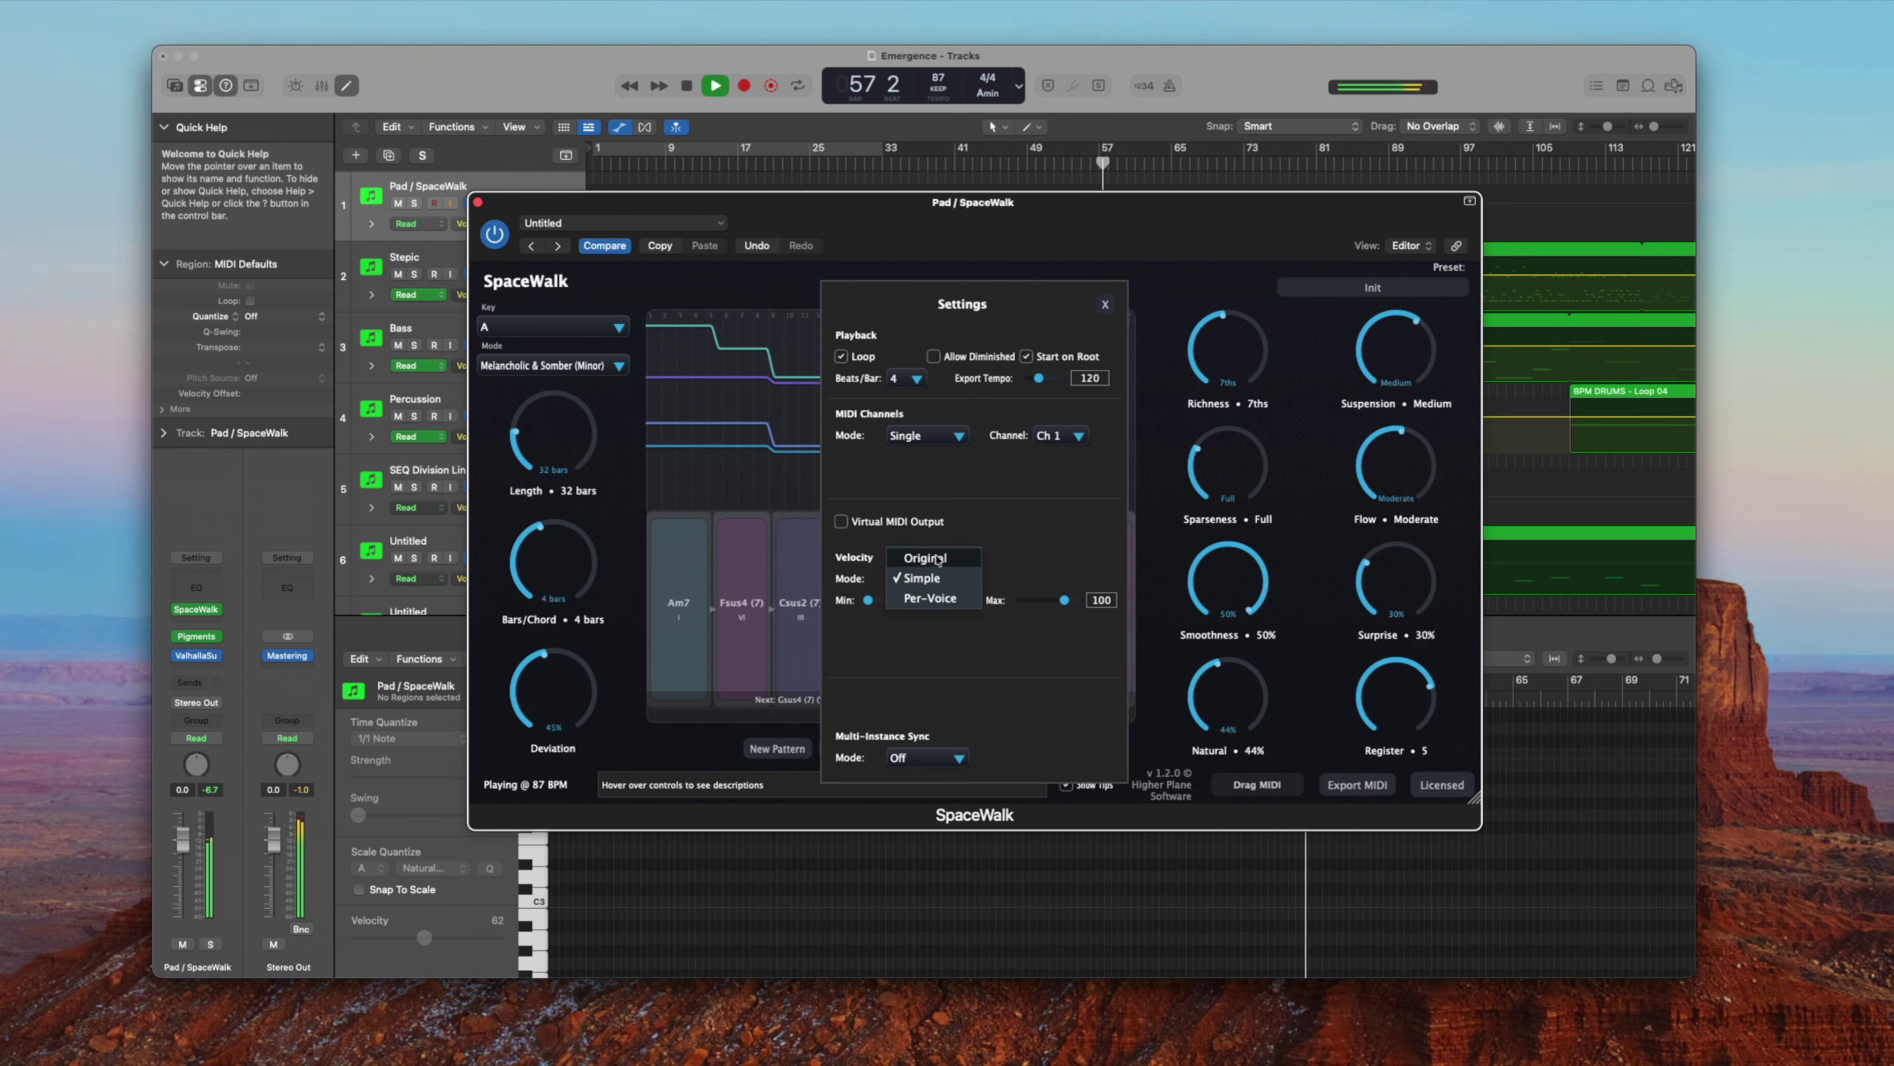
{"action": "left_click", "coordinate": [938, 560]}
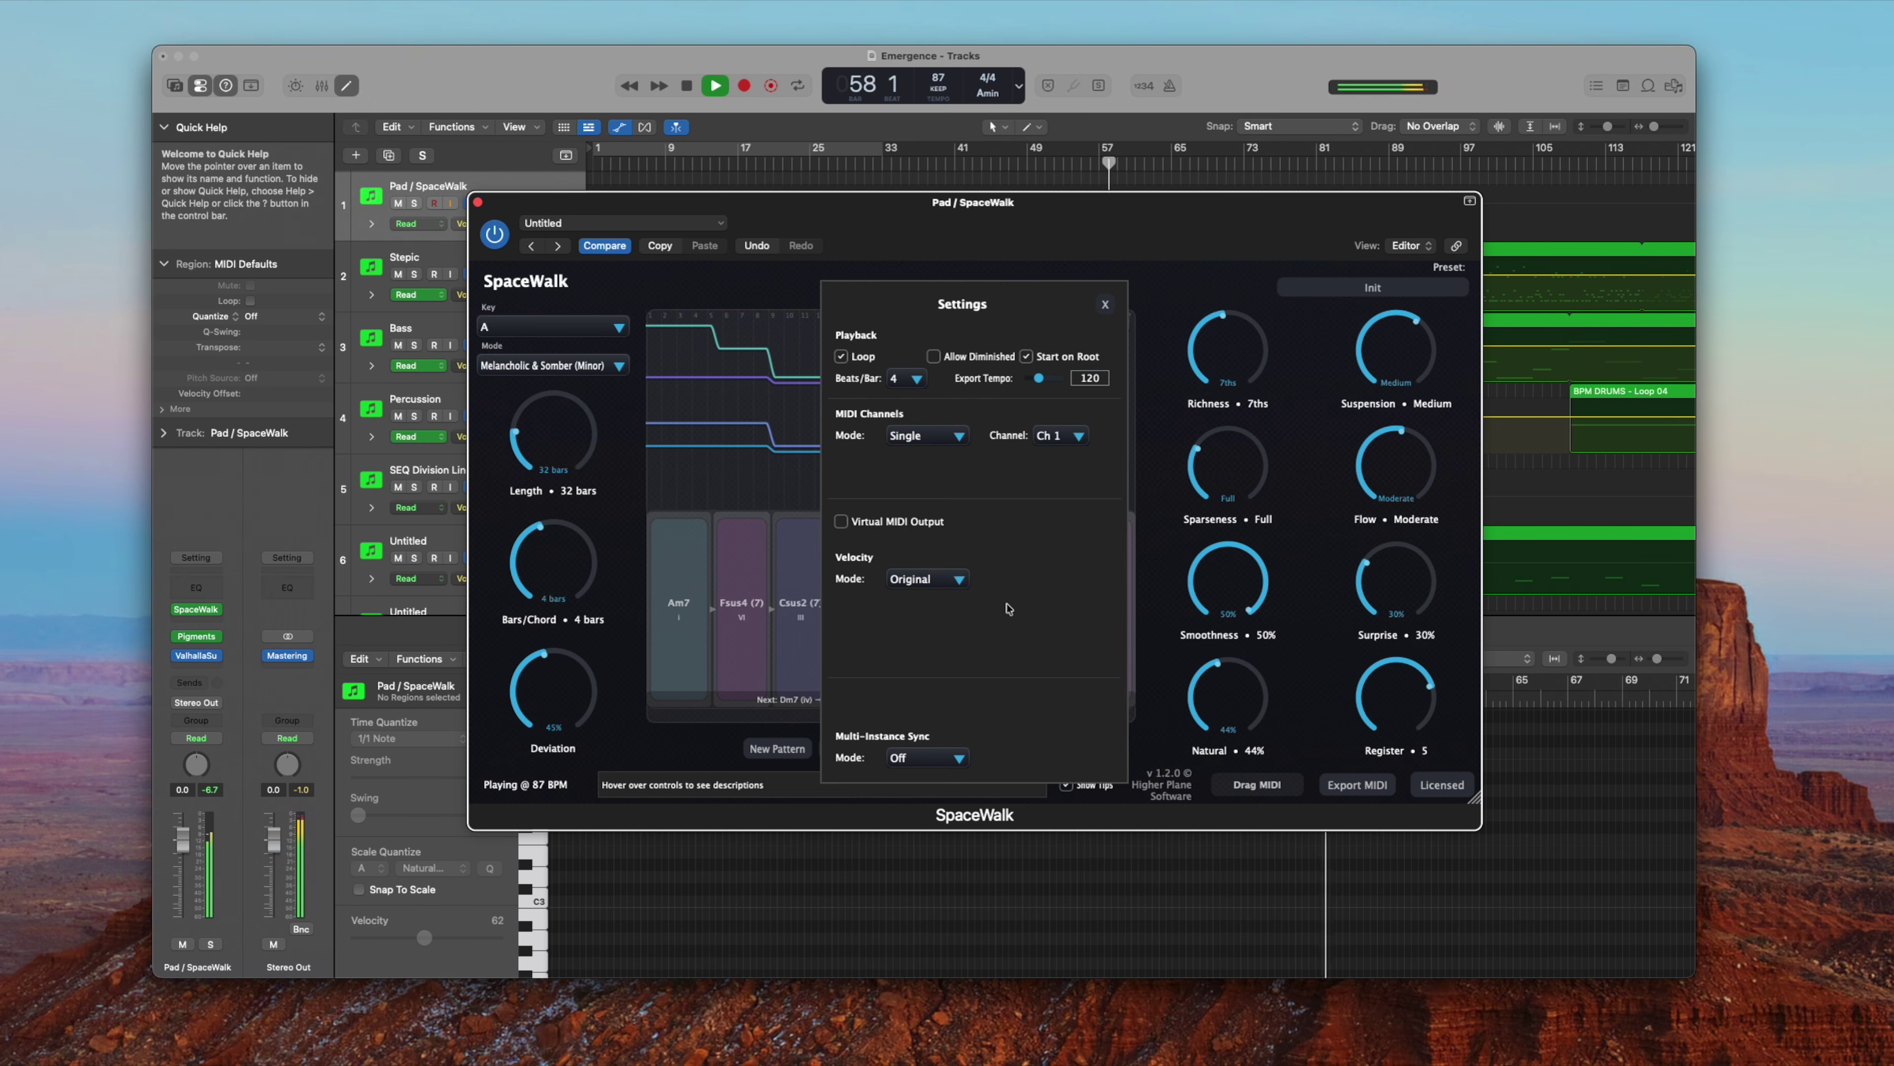
{"action": "left_click", "coordinate": [1106, 304]}
Look at SpaceWalk's user presets, view the presets folder in Finder, and close the Finder window.
{"action": "left_click", "coordinate": [1436, 288]}
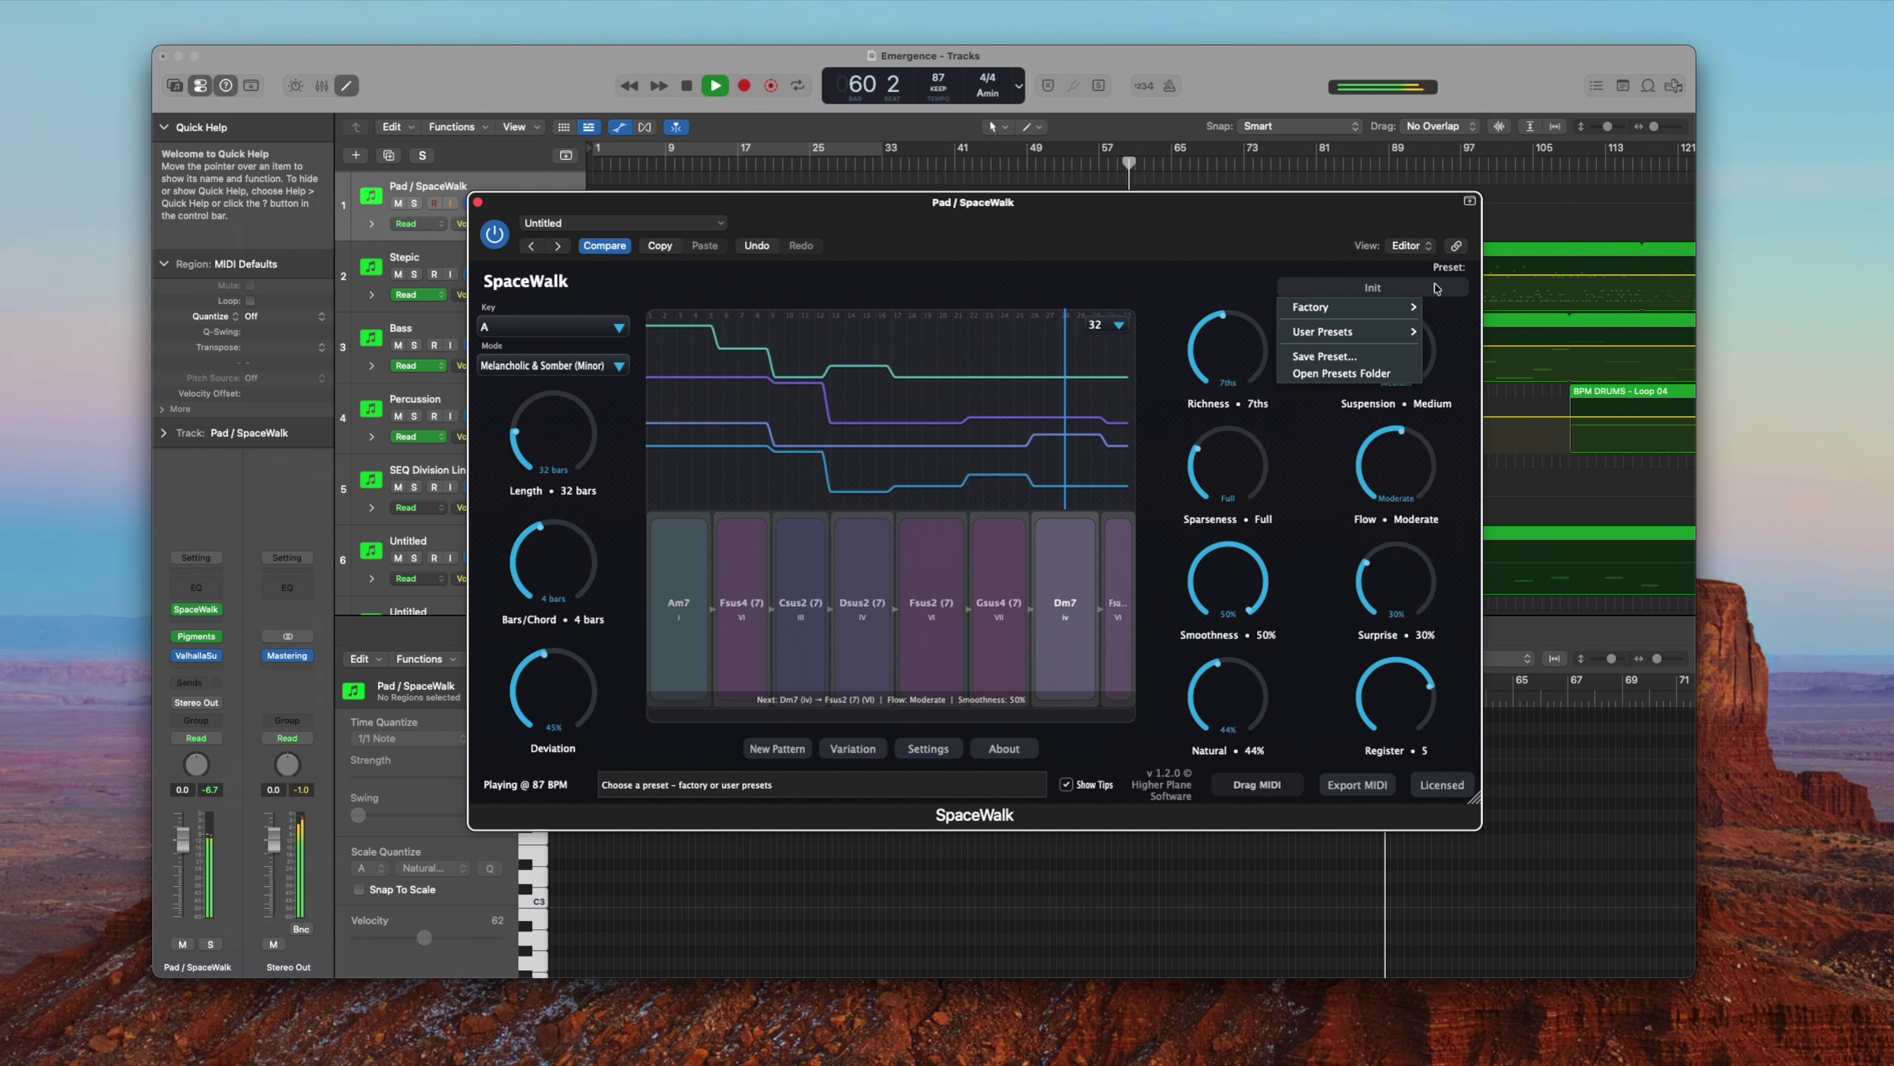
{"action": "mouse_move", "coordinate": [1354, 337]}
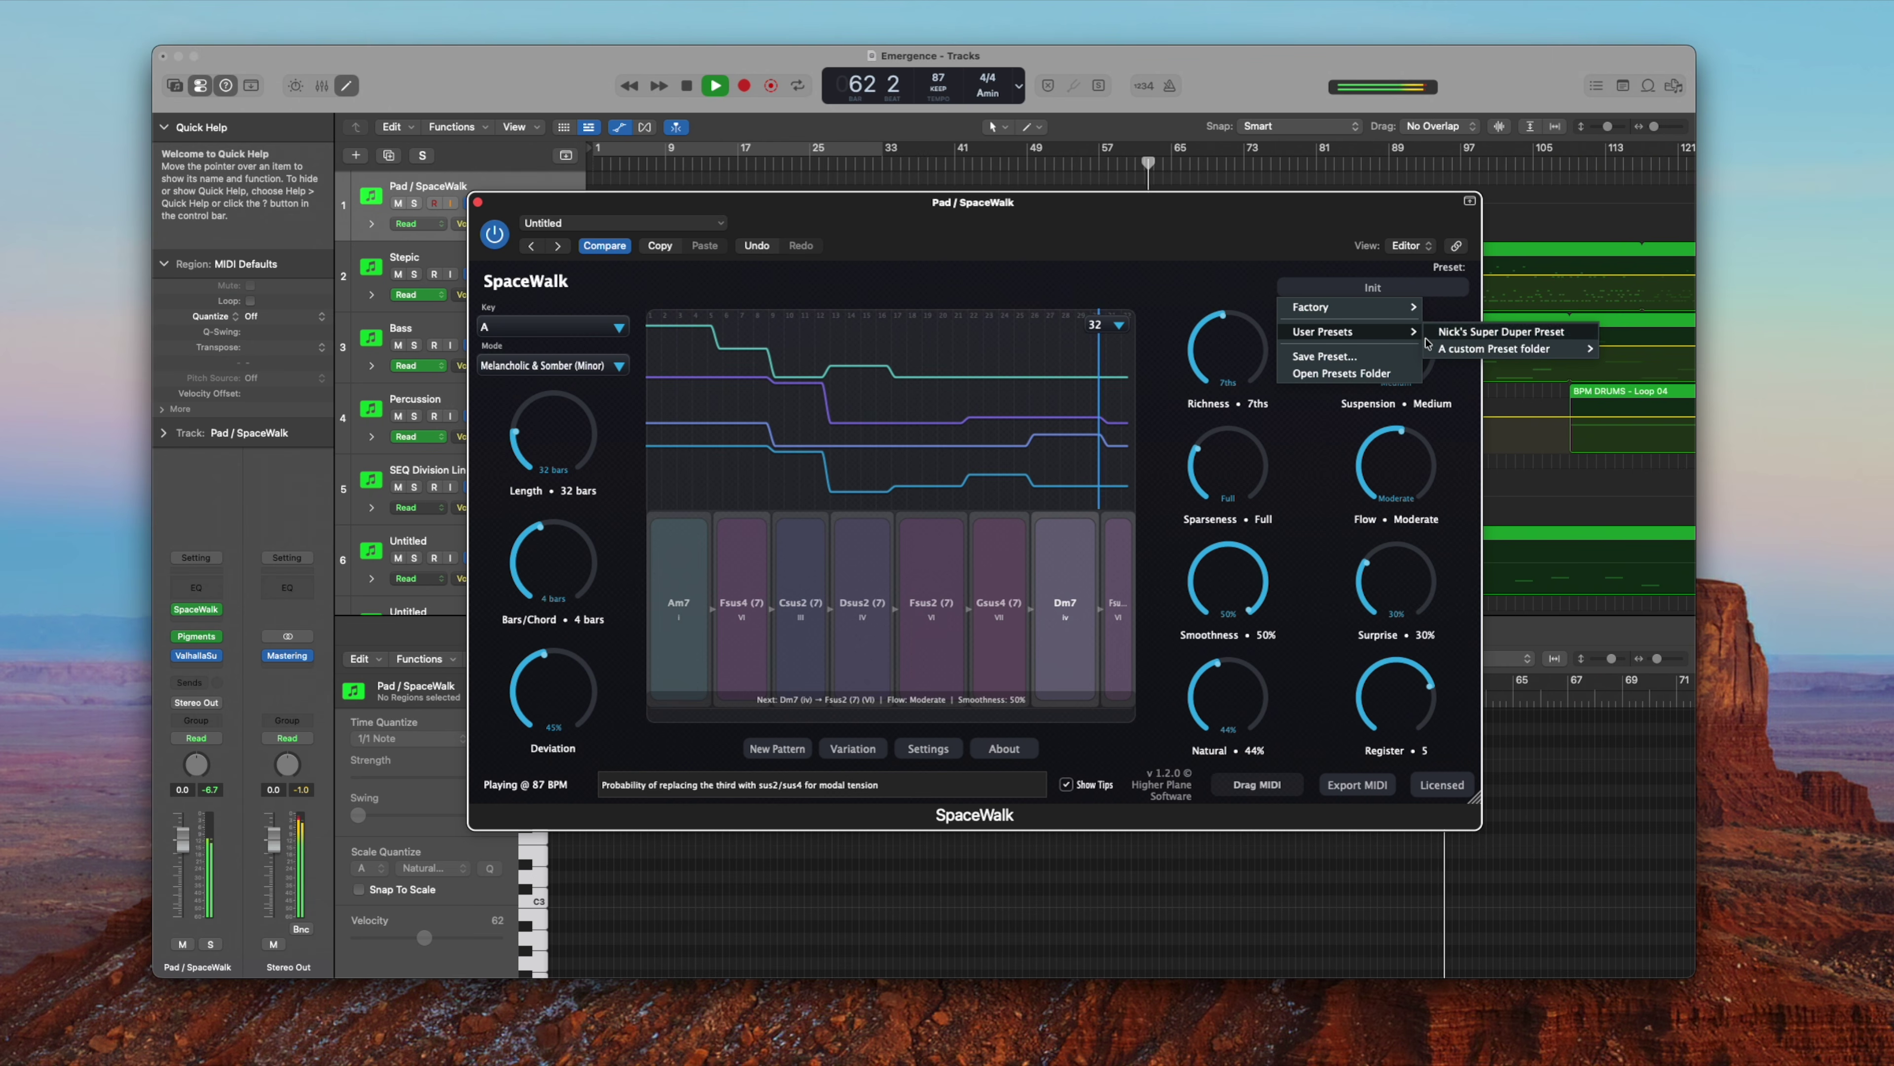
{"action": "left_click", "coordinate": [1341, 374]}
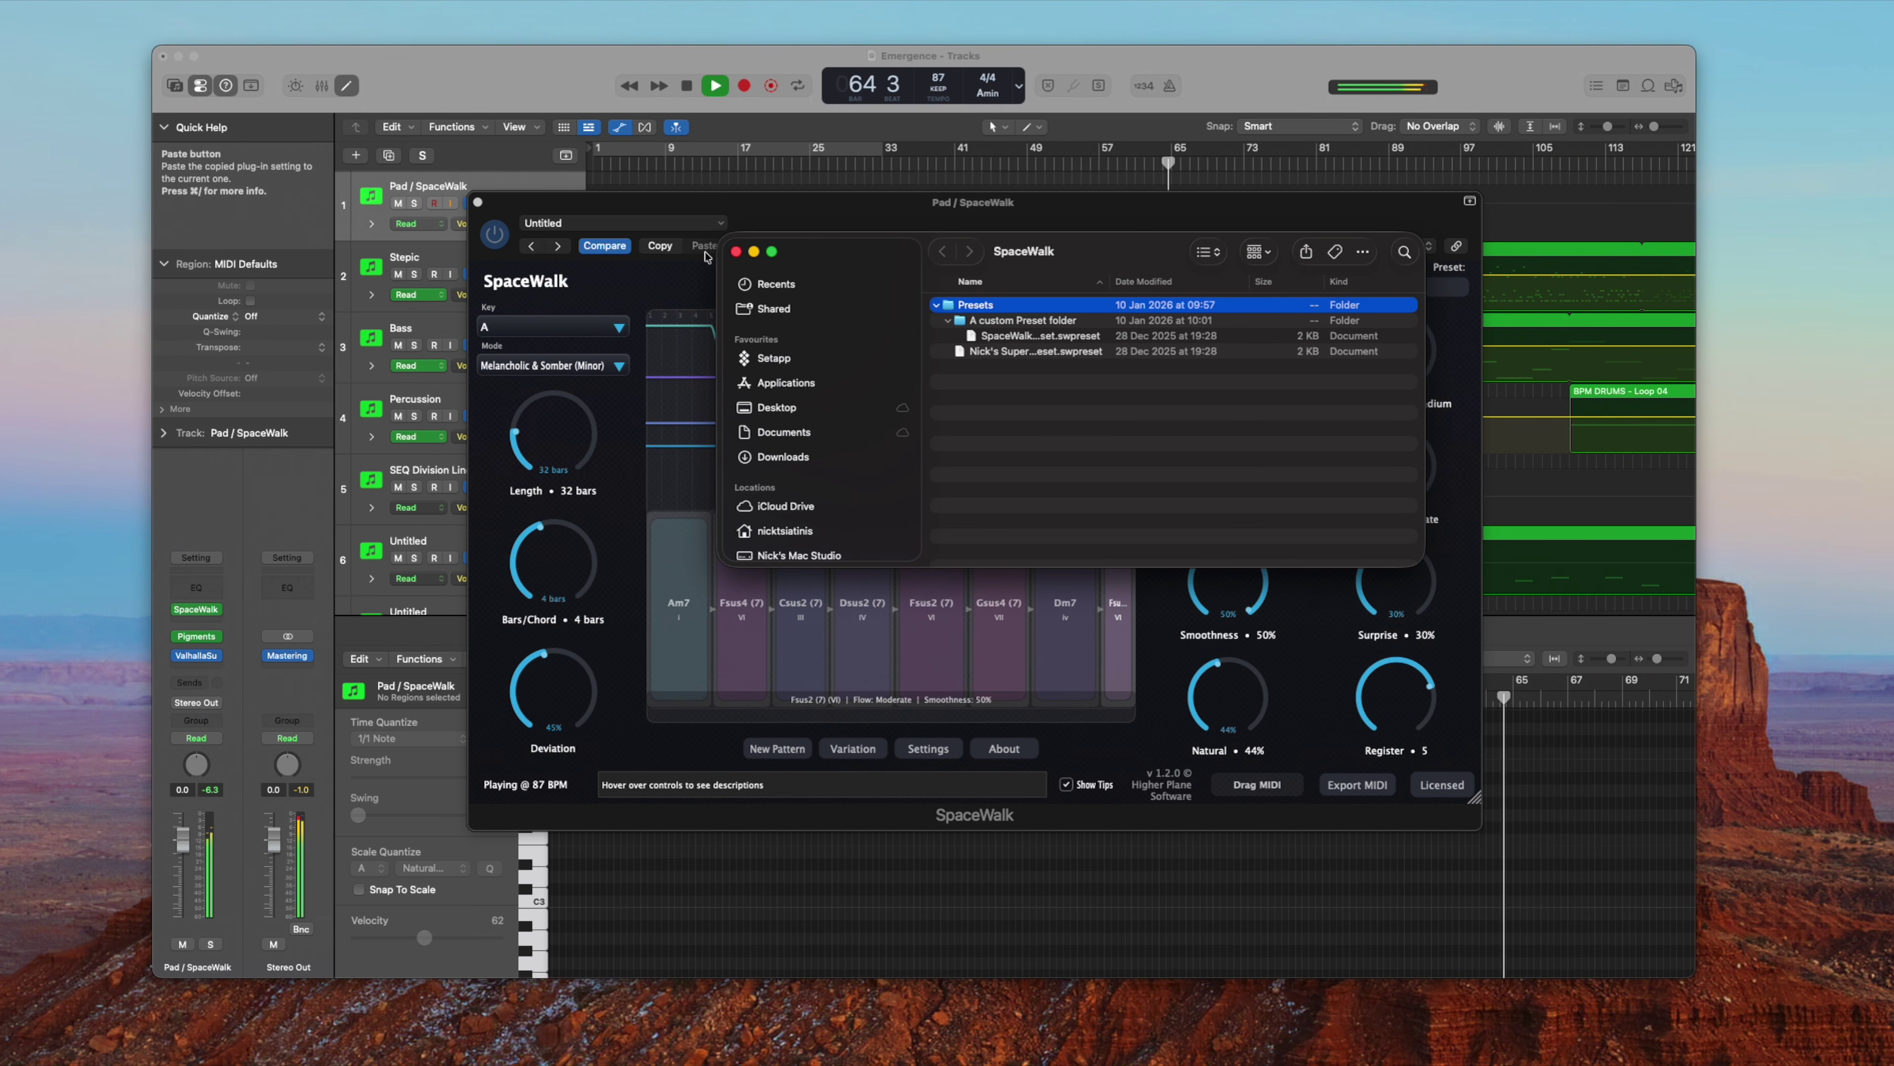
{"action": "left_click", "coordinate": [735, 251]}
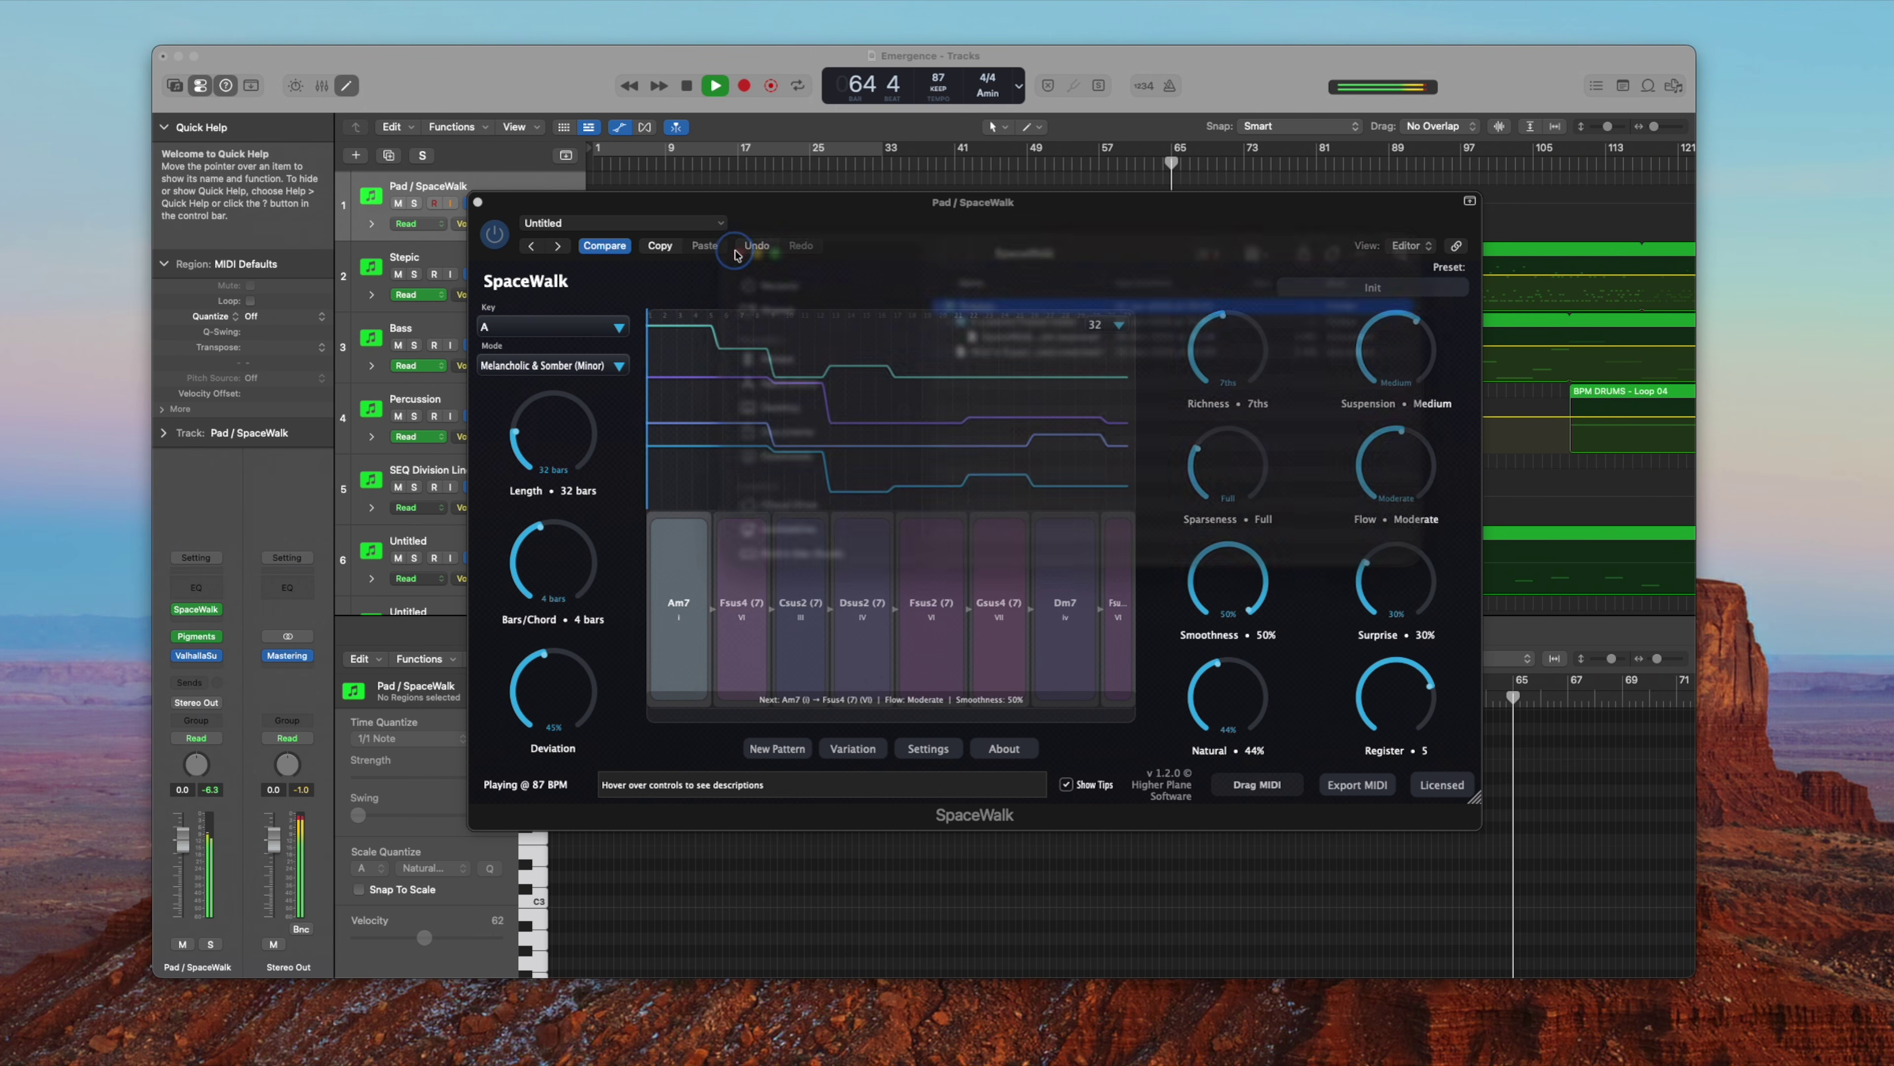
Save the current SpaceWalk setup as a user preset named "Spacewalk v1.2", without a folder.
{"action": "left_click", "coordinate": [1436, 288]}
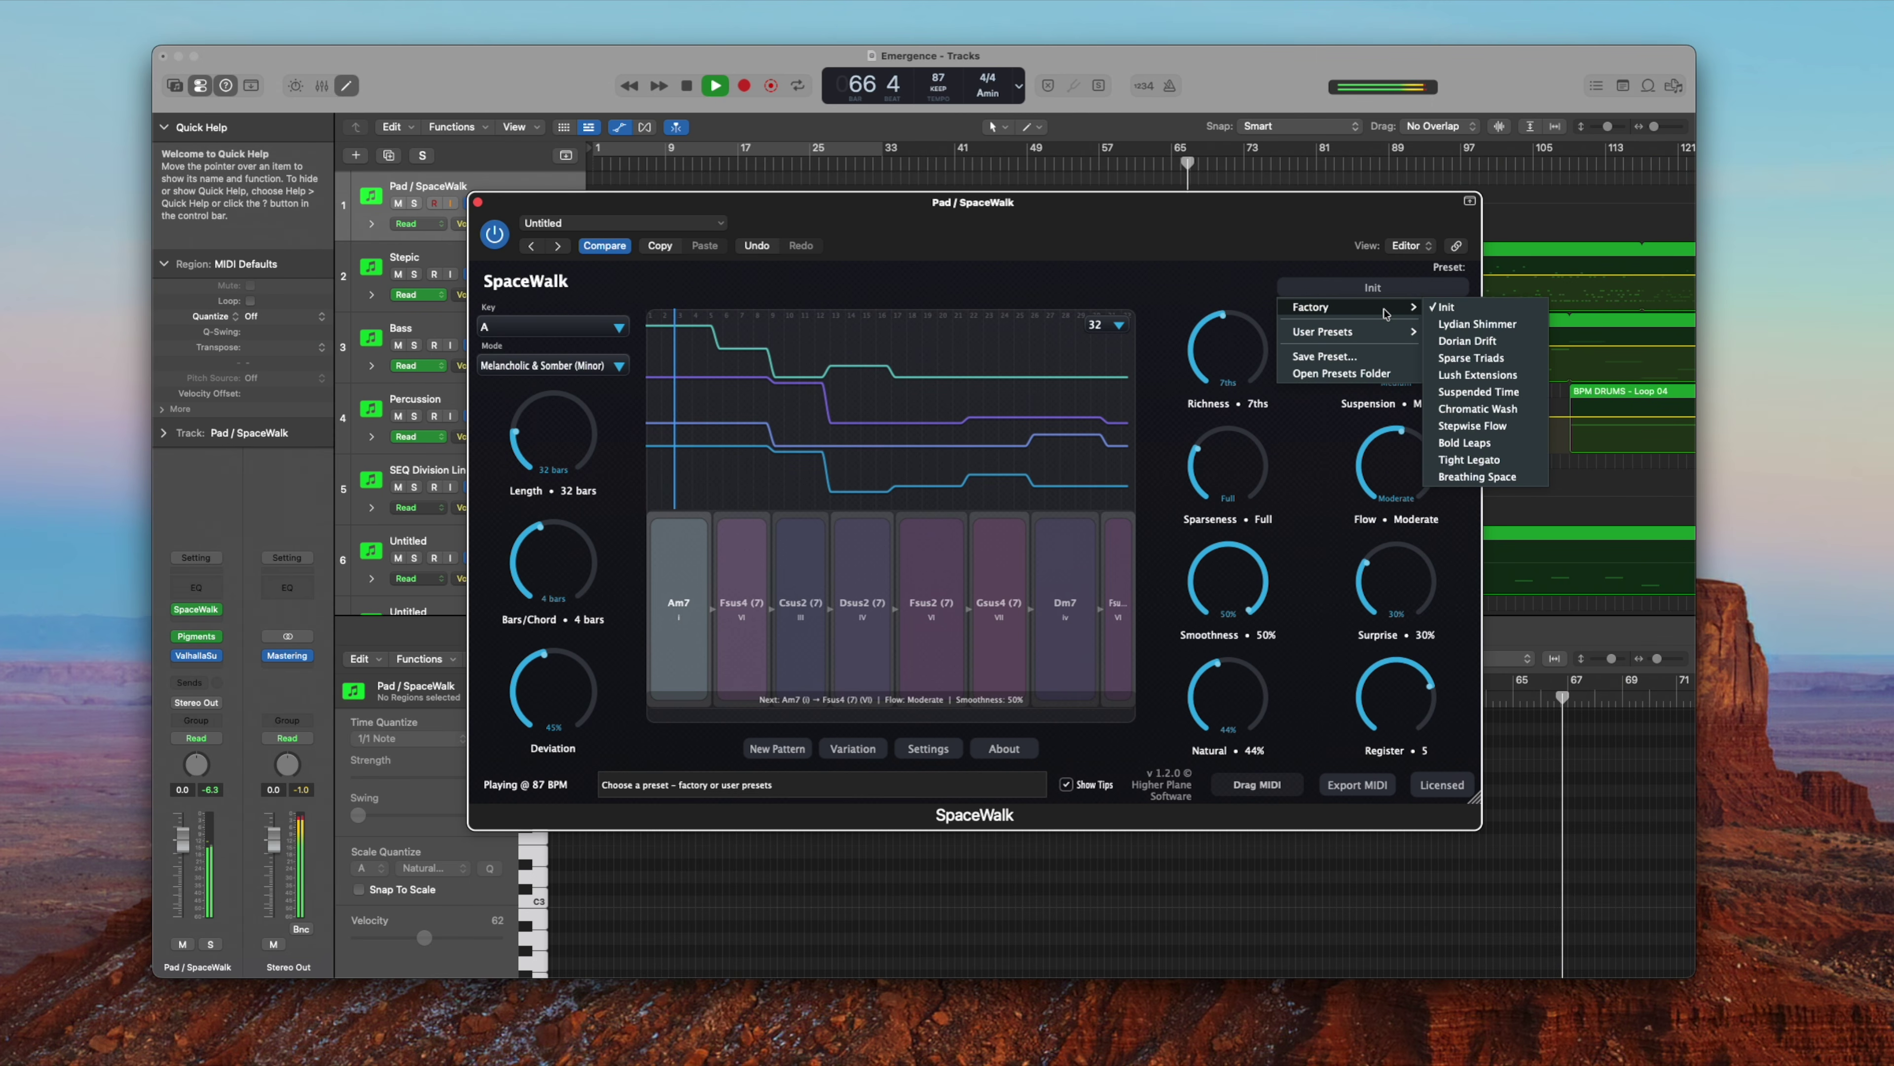
{"action": "left_click", "coordinate": [1347, 358]}
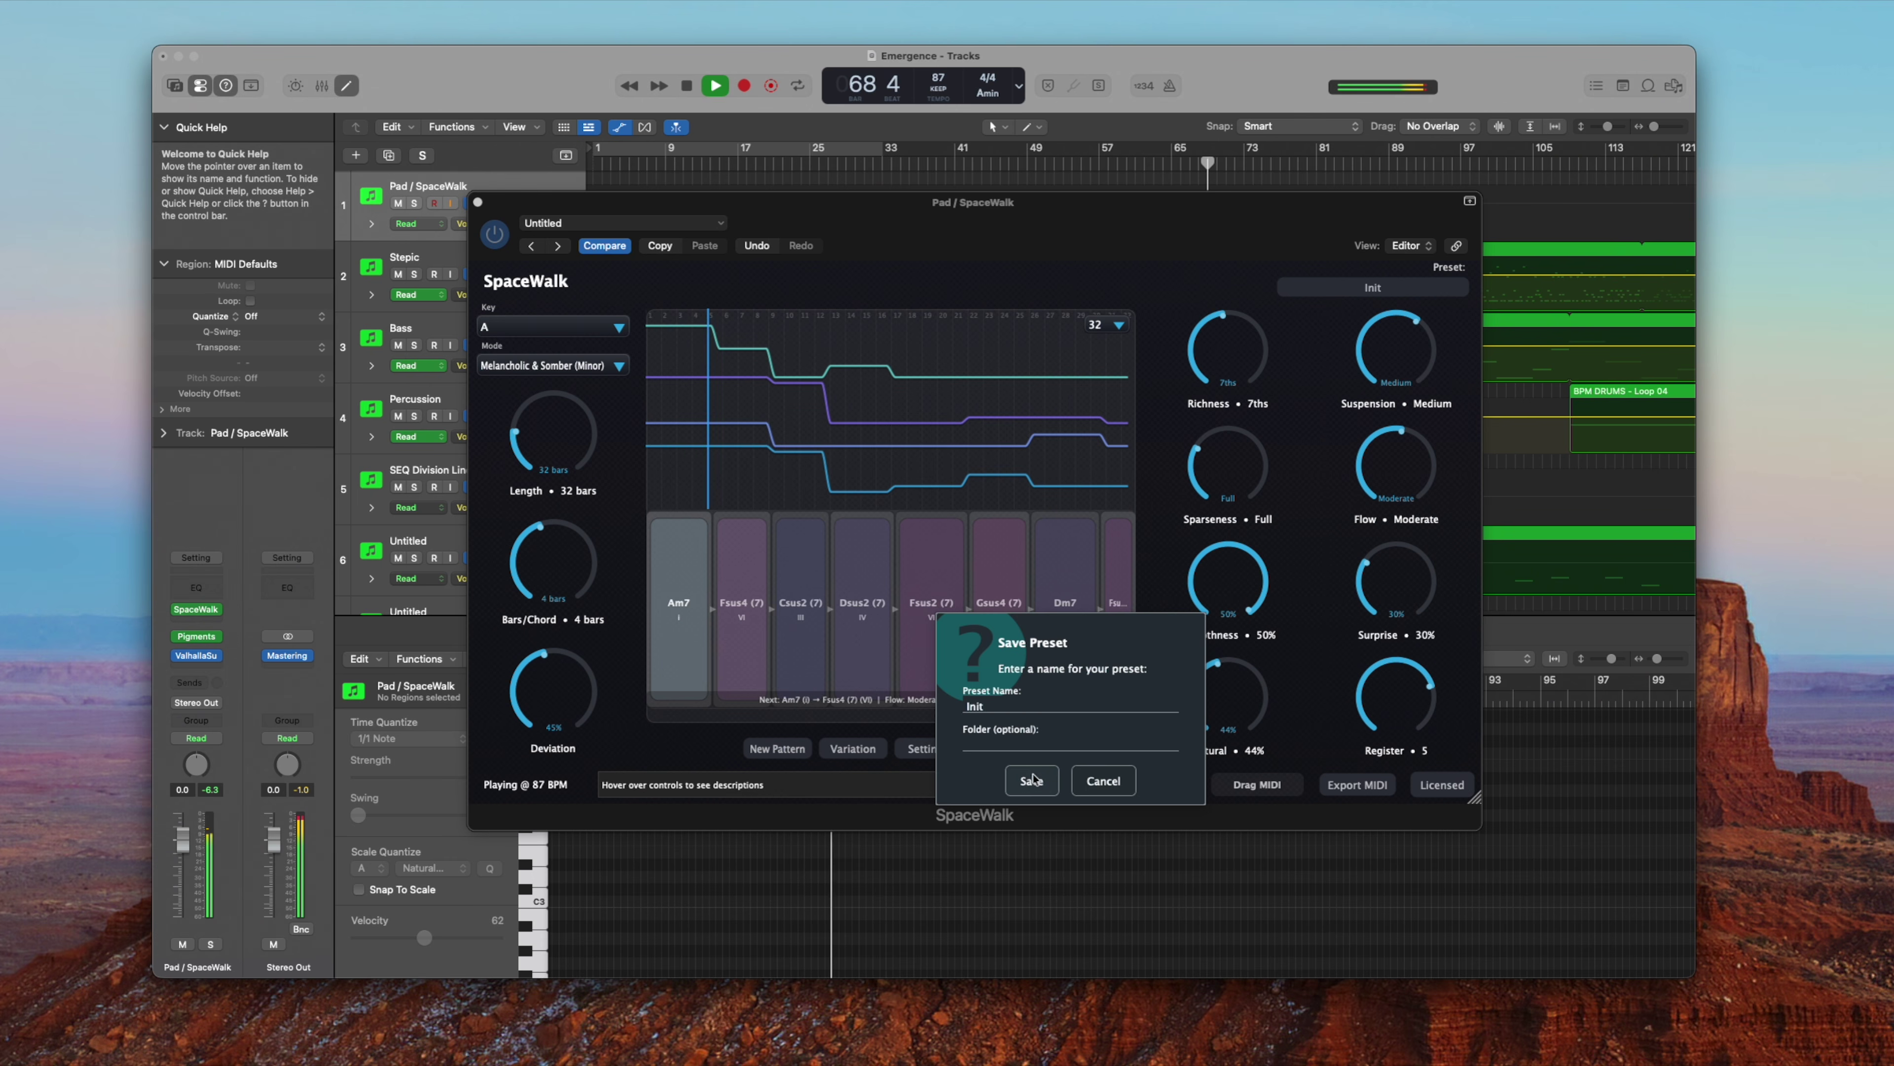
{"action": "double_click", "coordinate": [992, 705]}
{"action": "type", "text": "Spacewalk v1.2"}
{"action": "left_click", "coordinate": [1029, 781]}
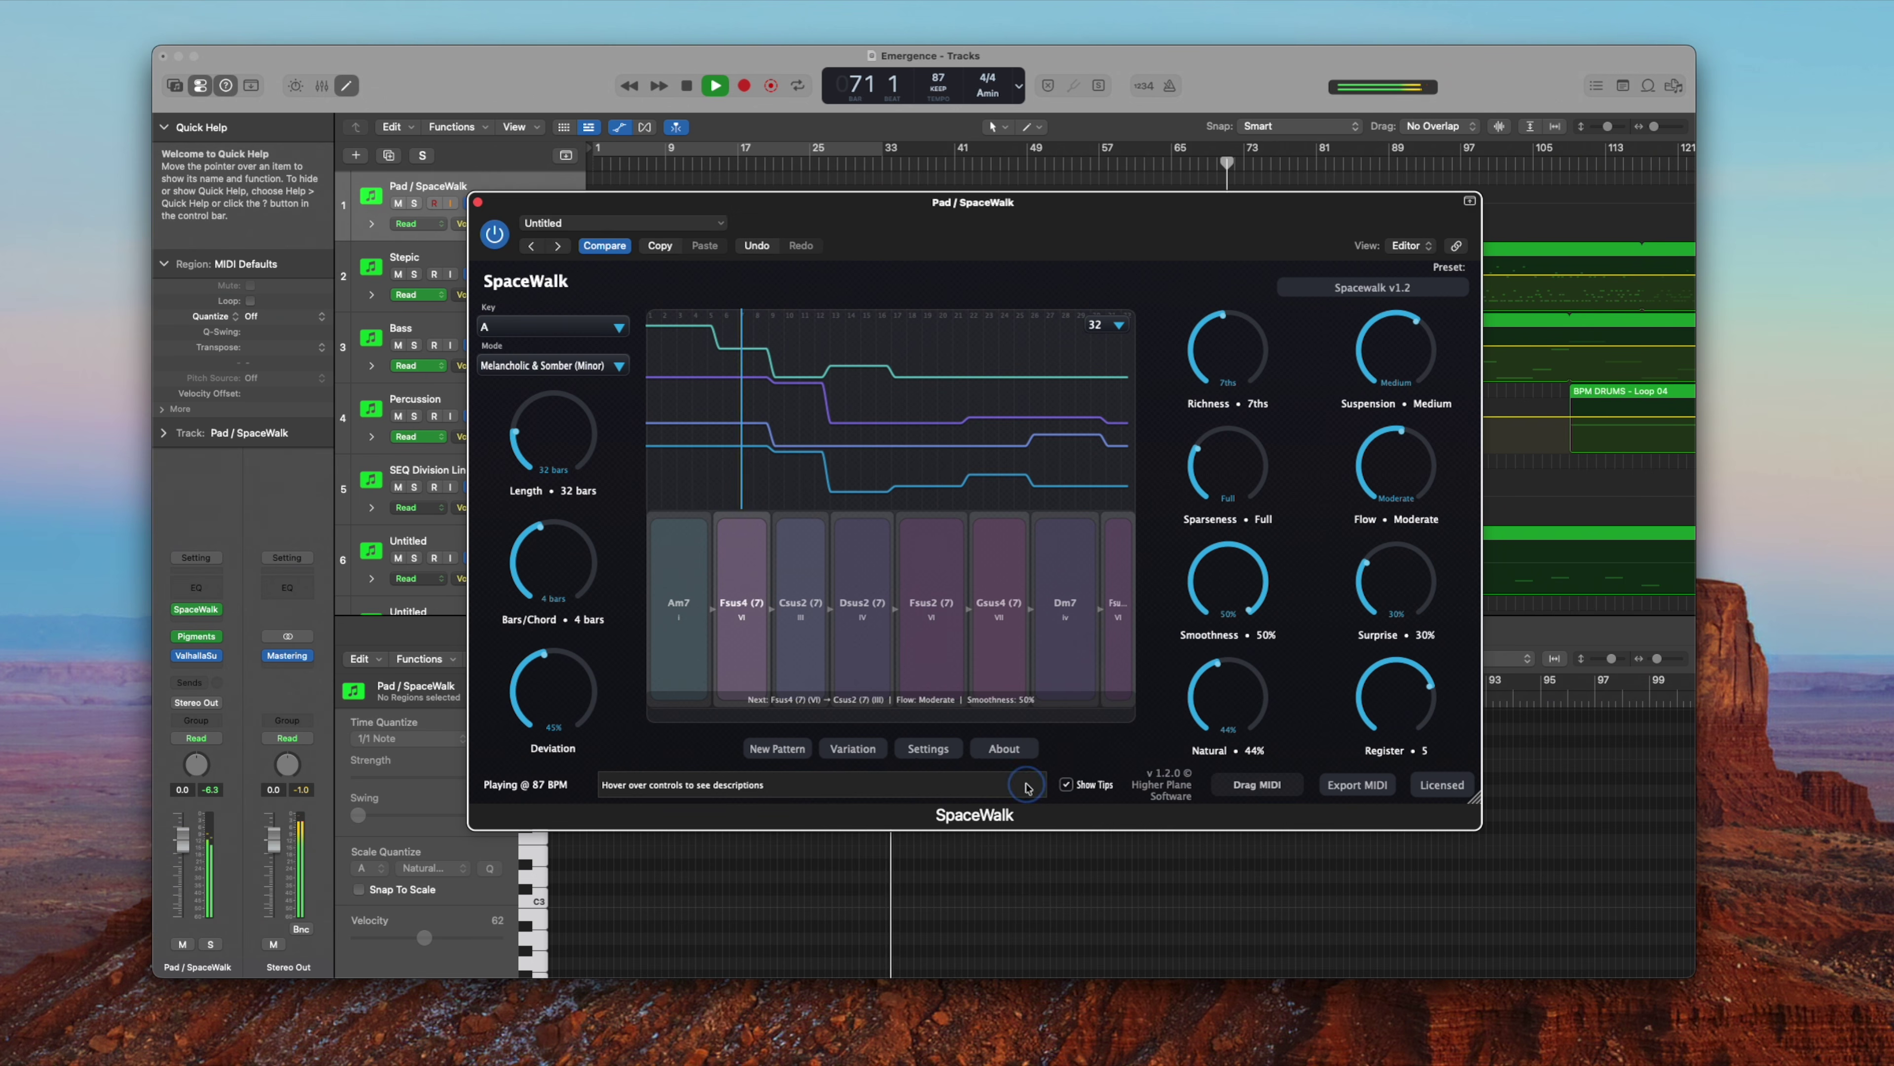
Check the user presets list for the newly saved preset and close the preset list without loading anything.
{"action": "left_click", "coordinate": [1413, 290]}
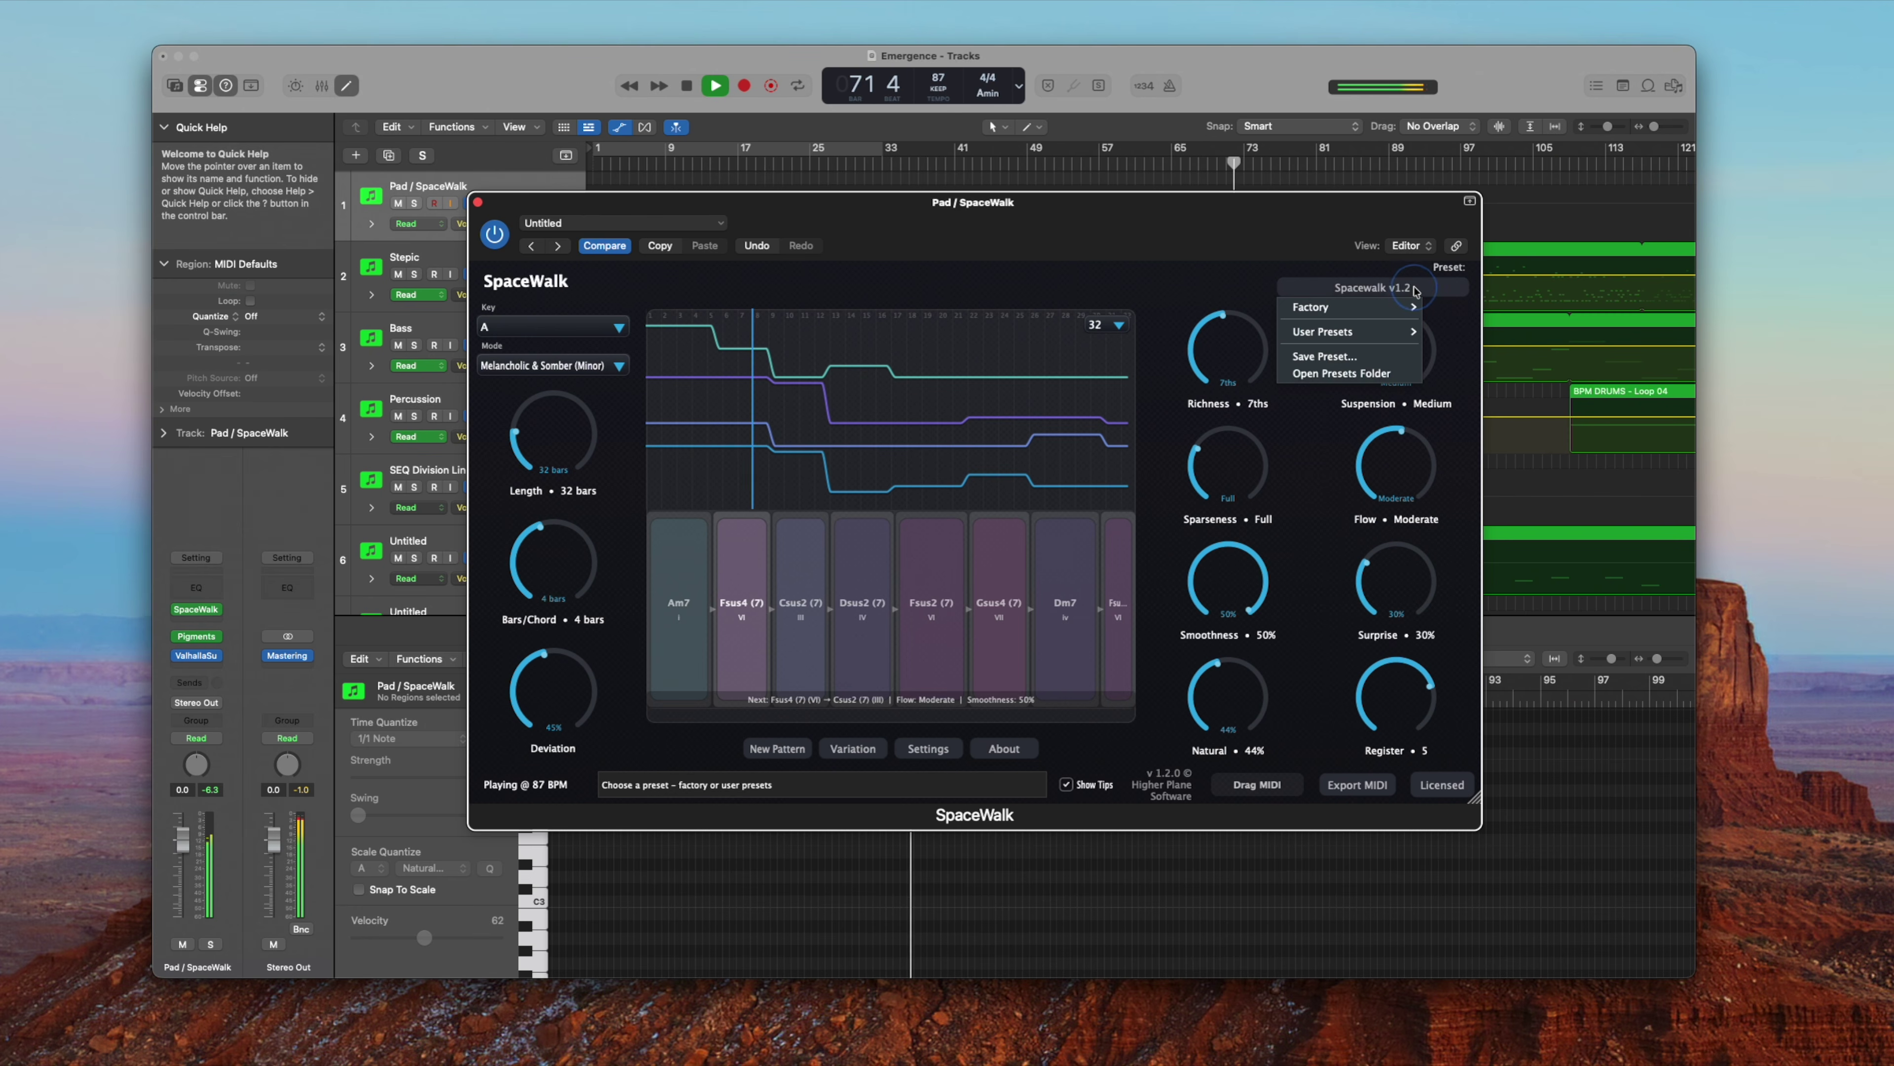
{"action": "mouse_move", "coordinate": [1402, 332]}
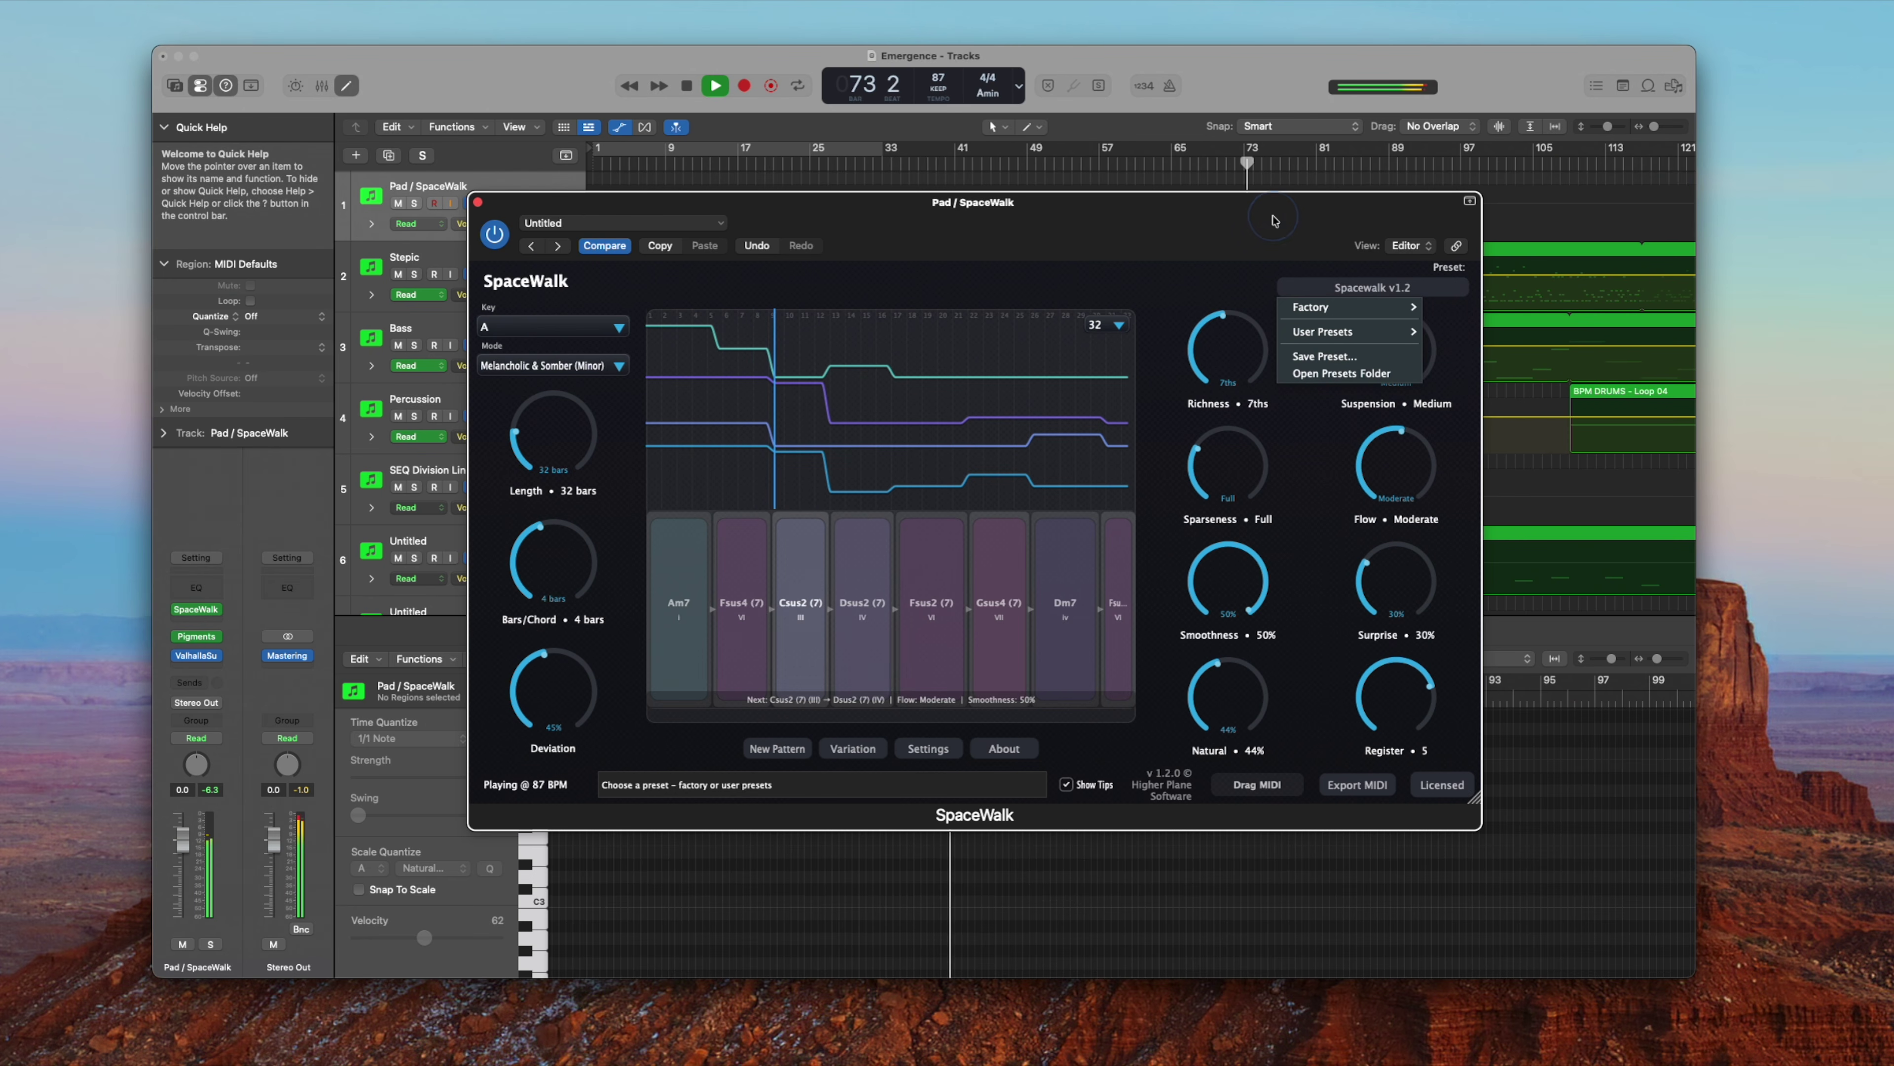
{"action": "left_click", "coordinate": [1307, 289]}
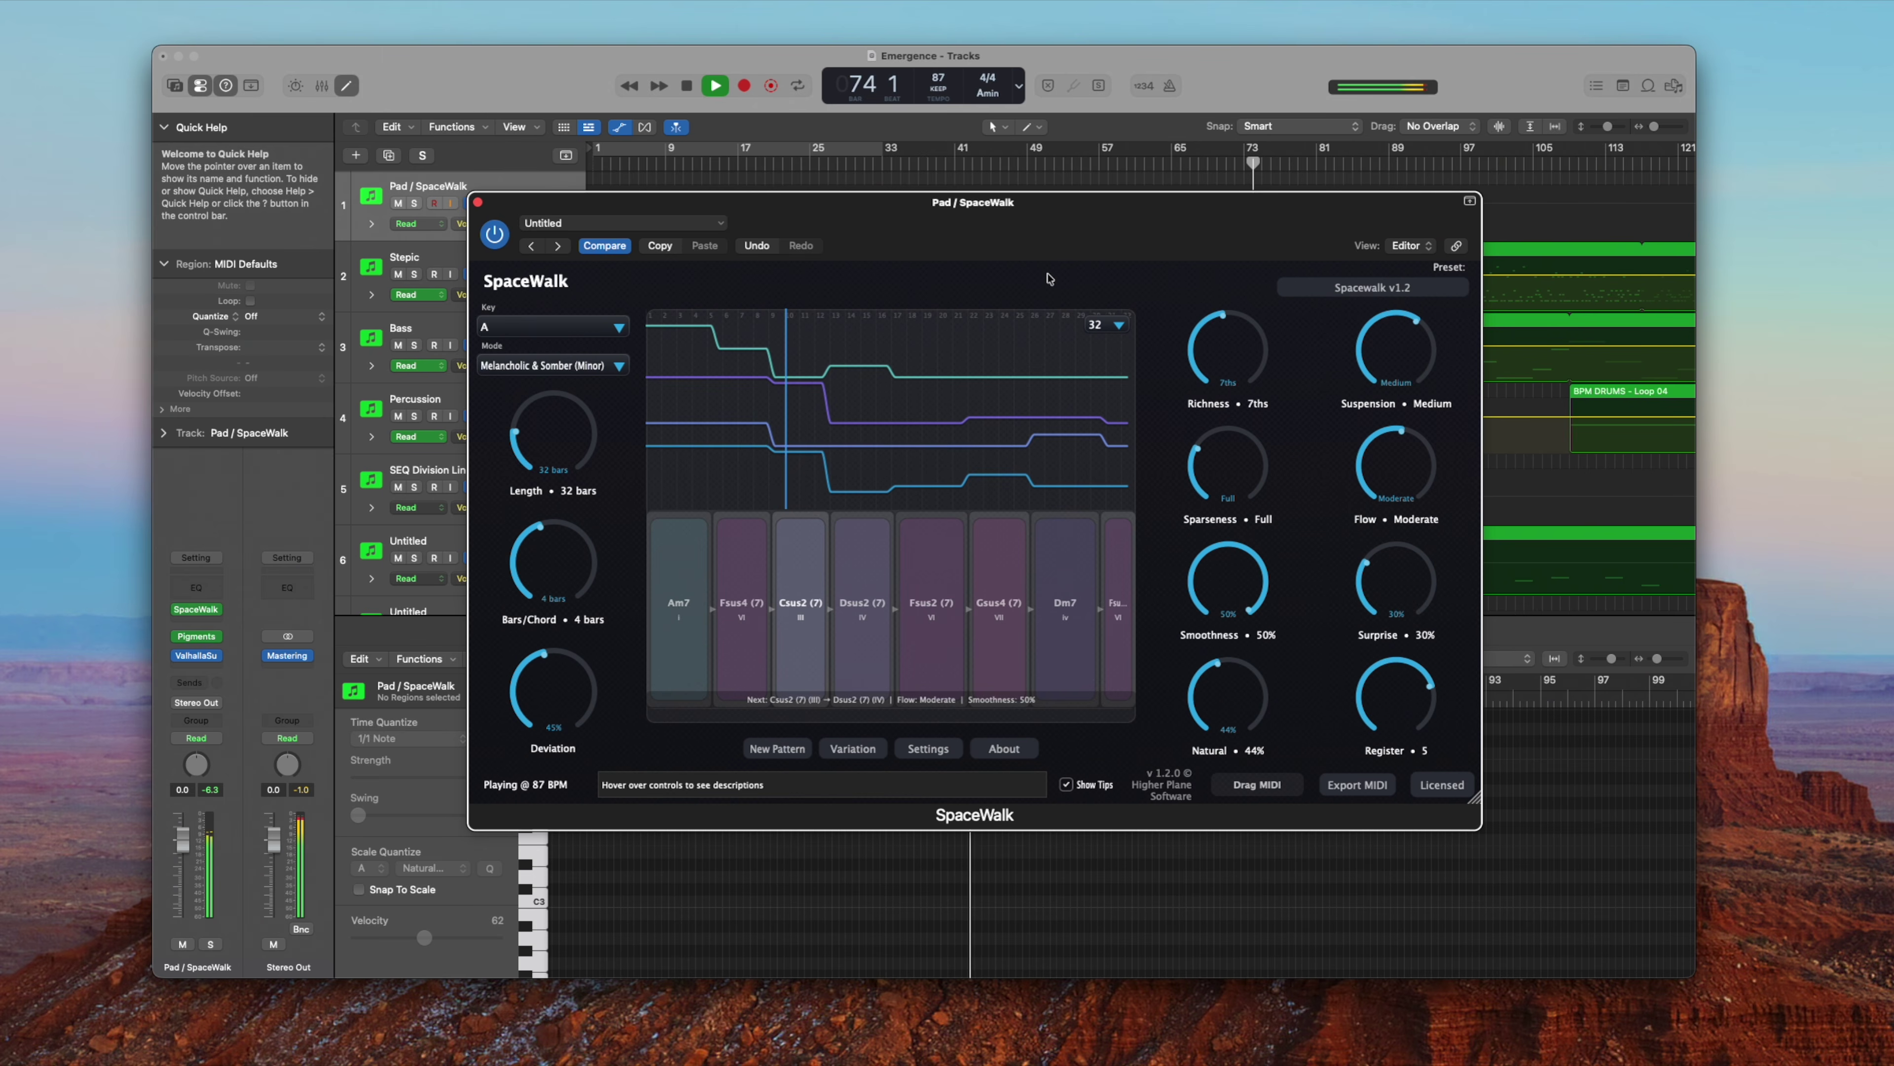